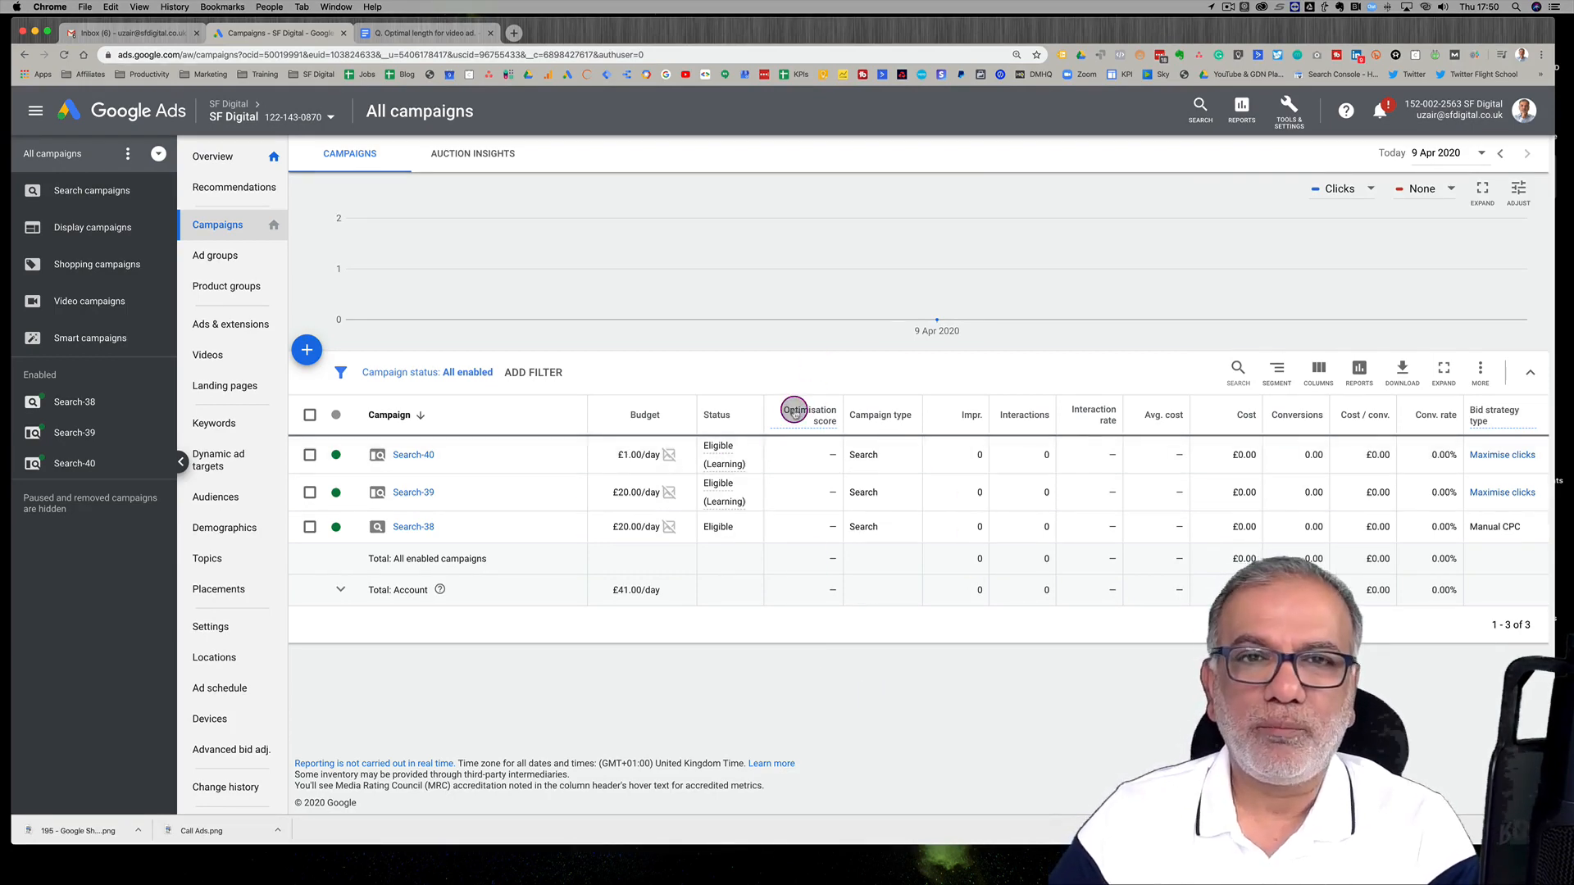
Start a new Phone calls conversion action tracking calls from ads using call extensions or call-only ads
mouse_move(794, 412)
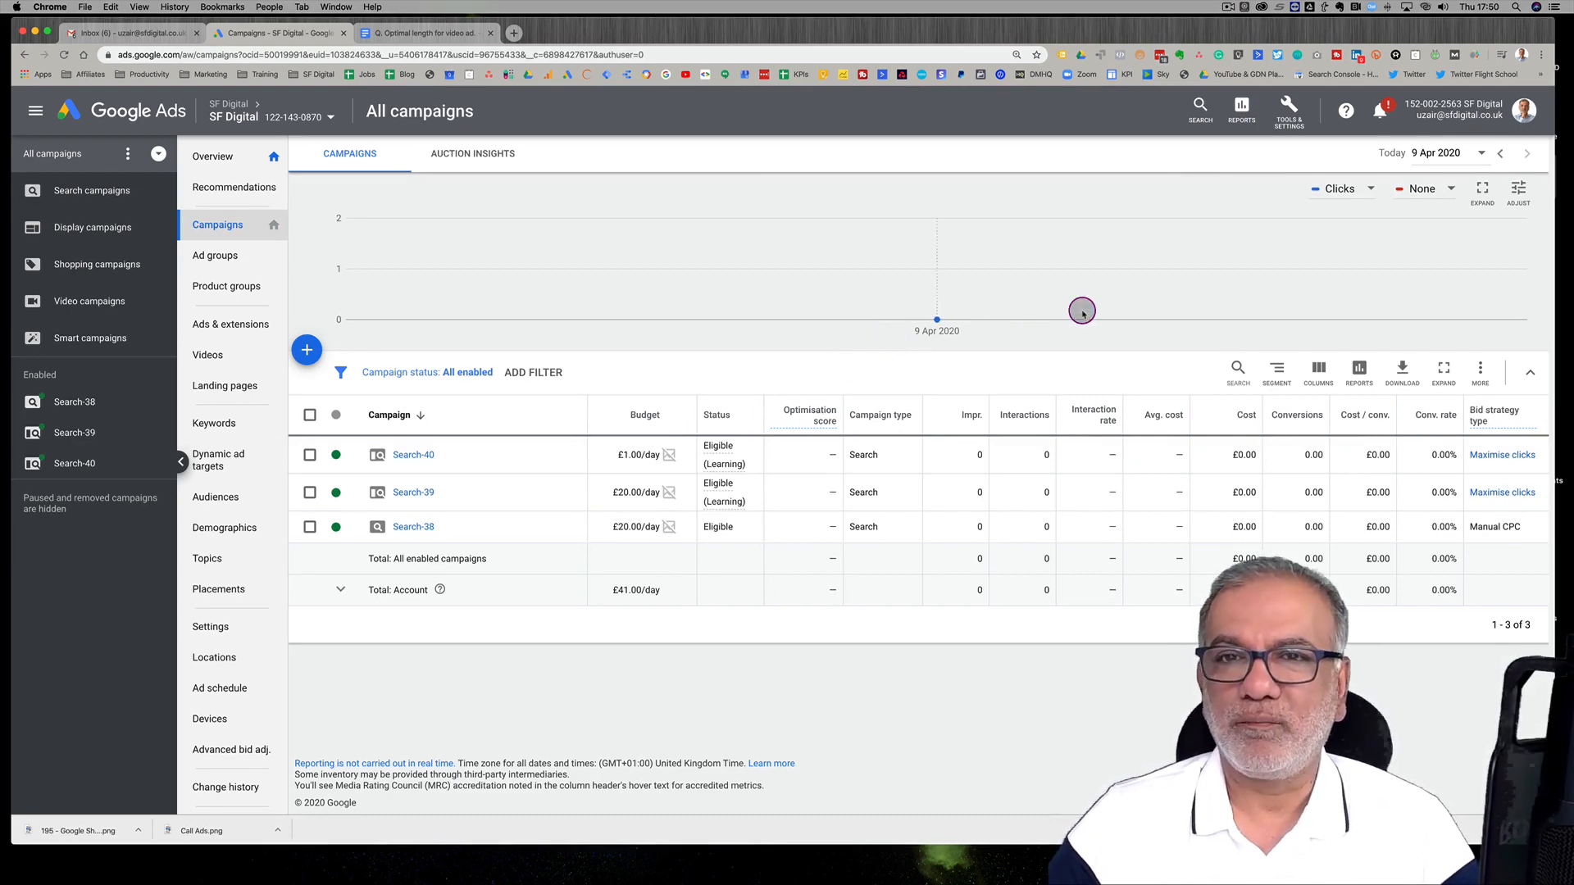
click(1286, 116)
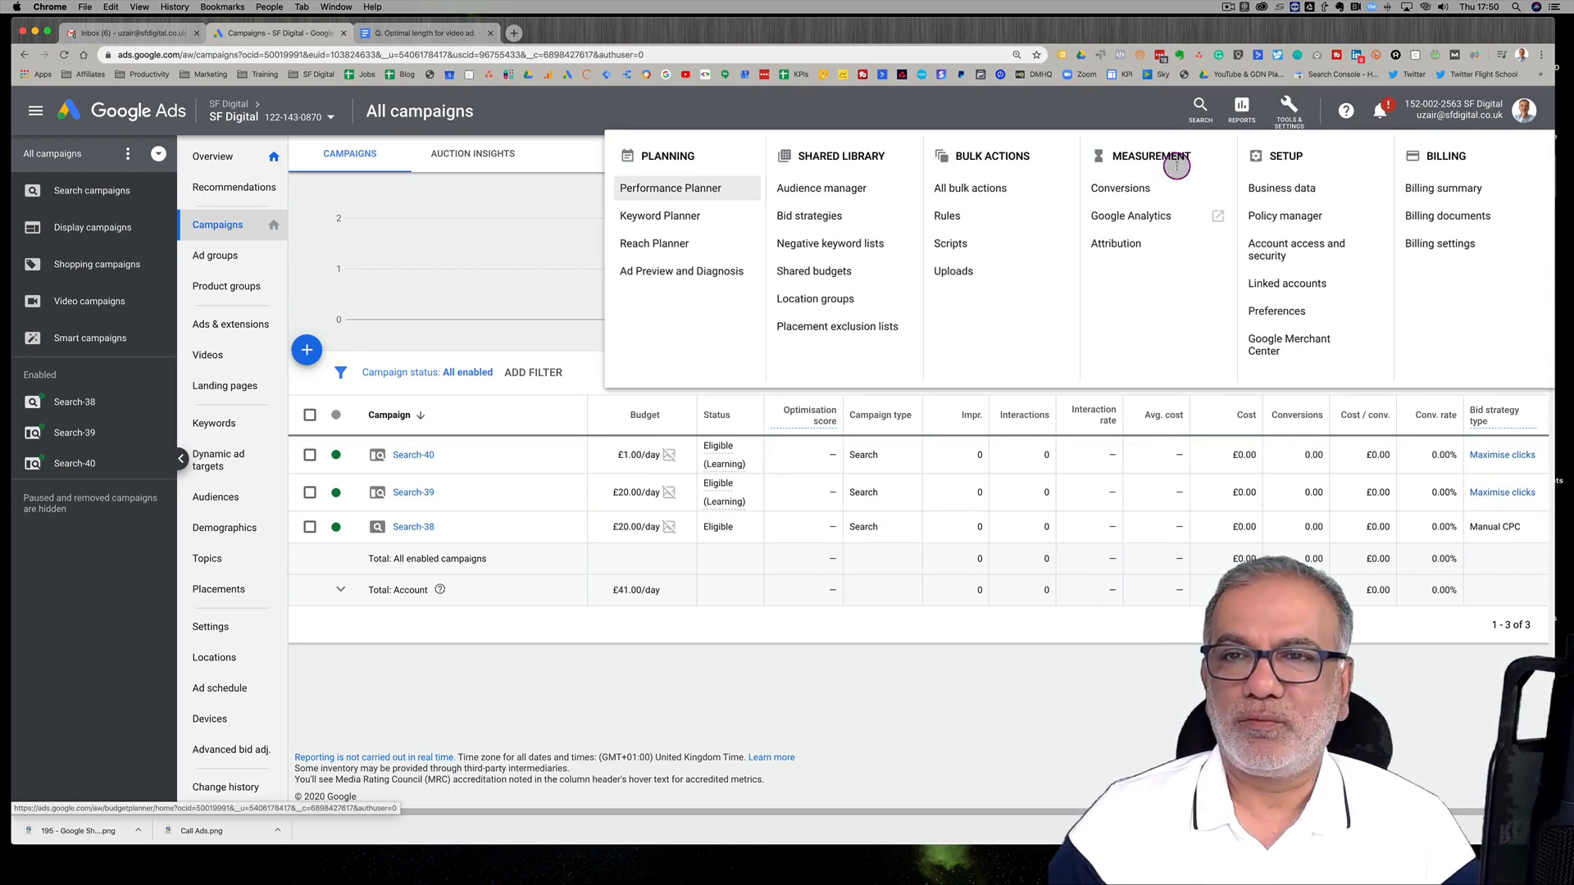
click(1130, 185)
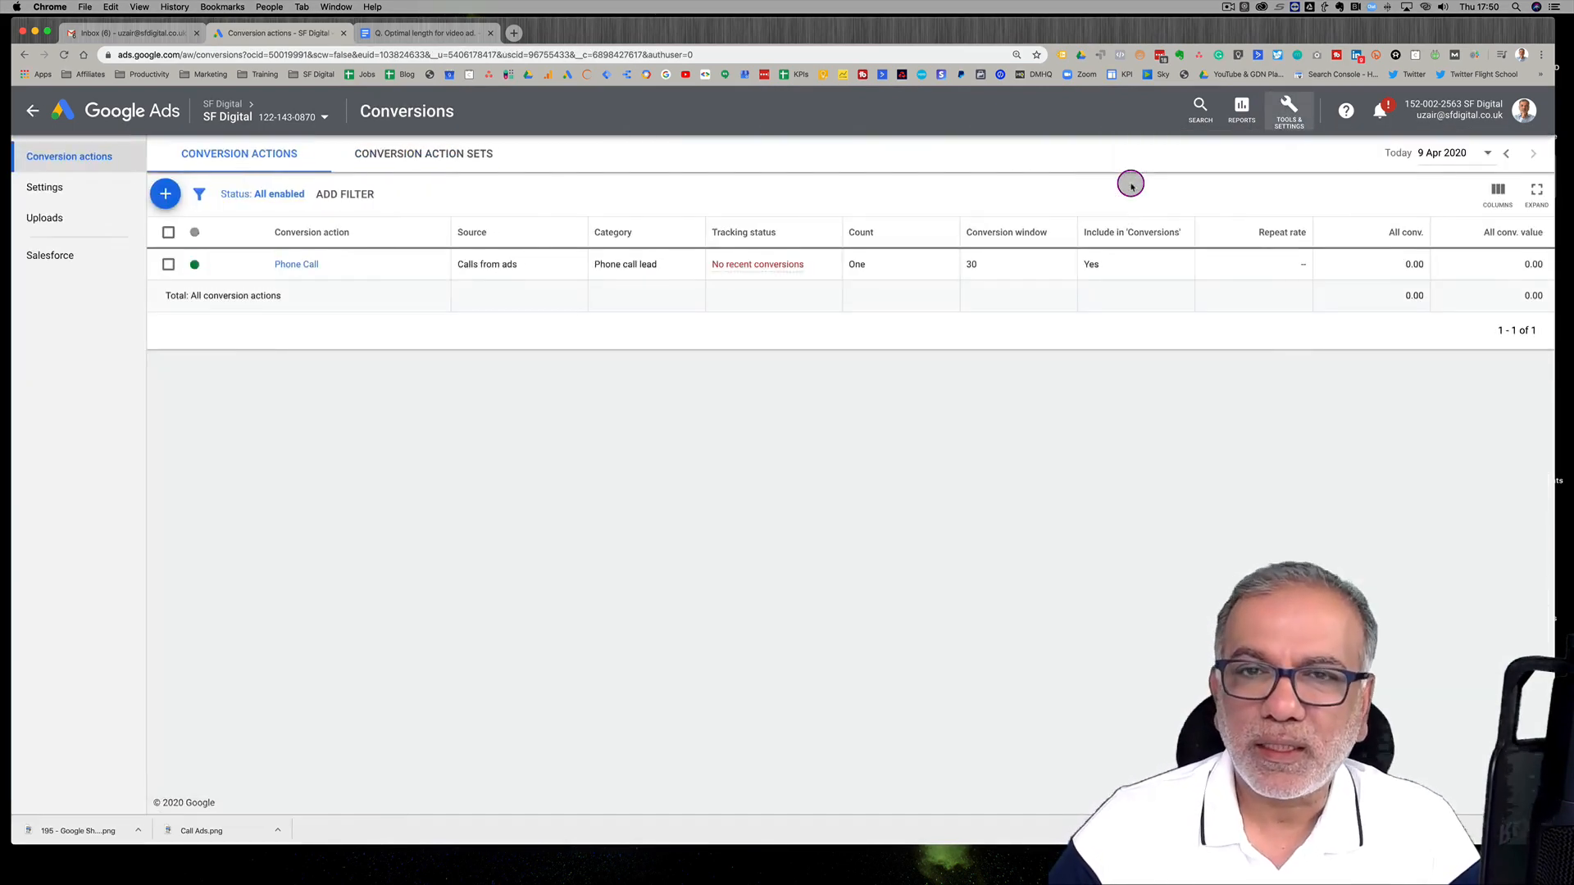
click(165, 193)
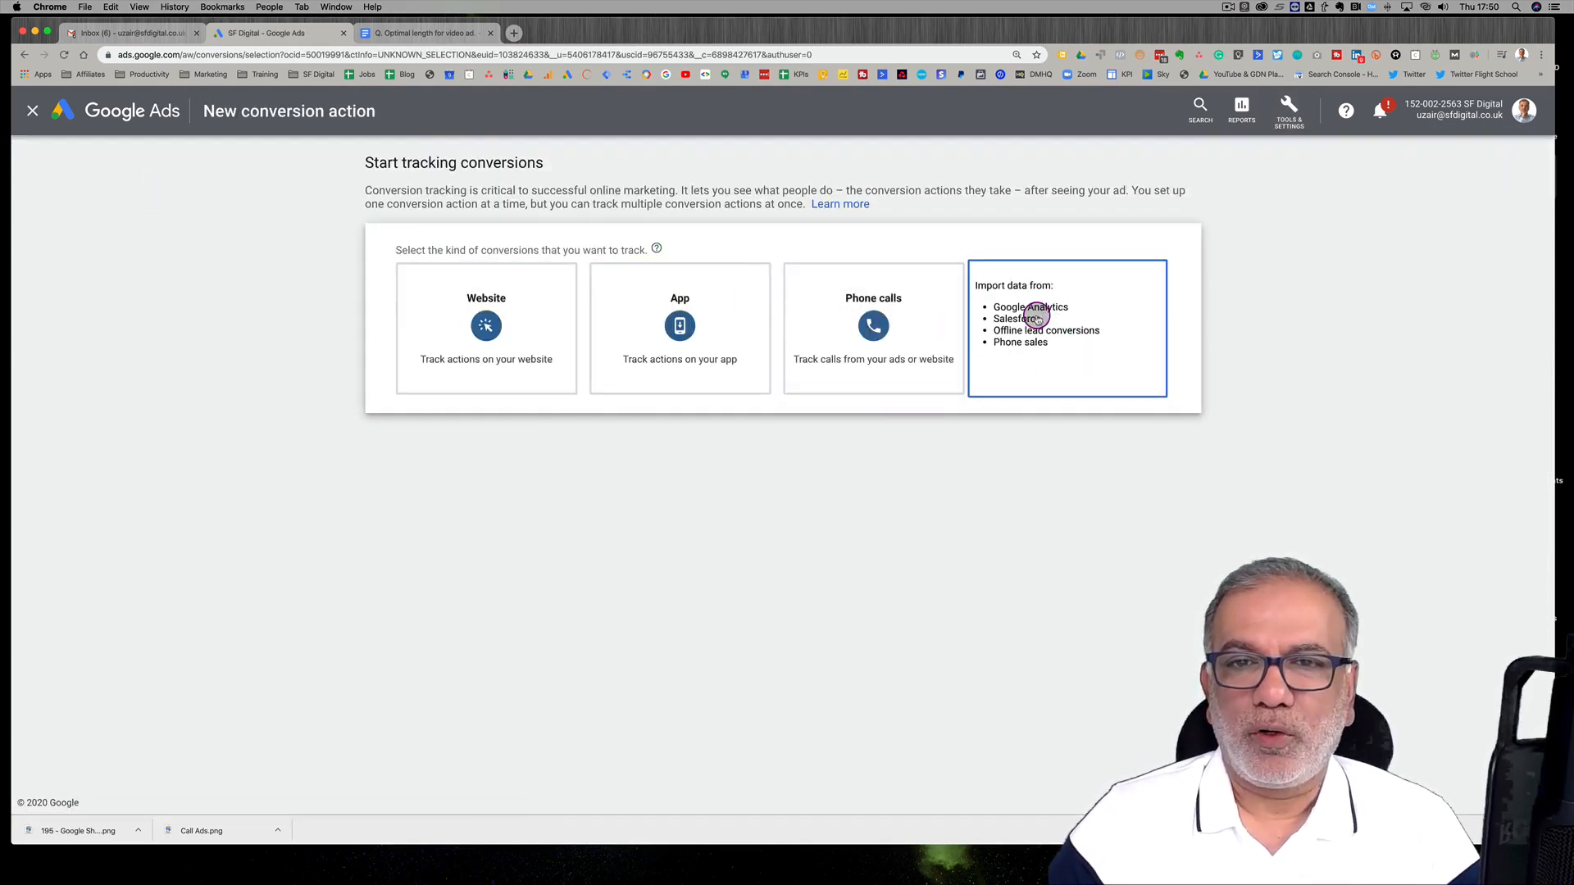
click(874, 316)
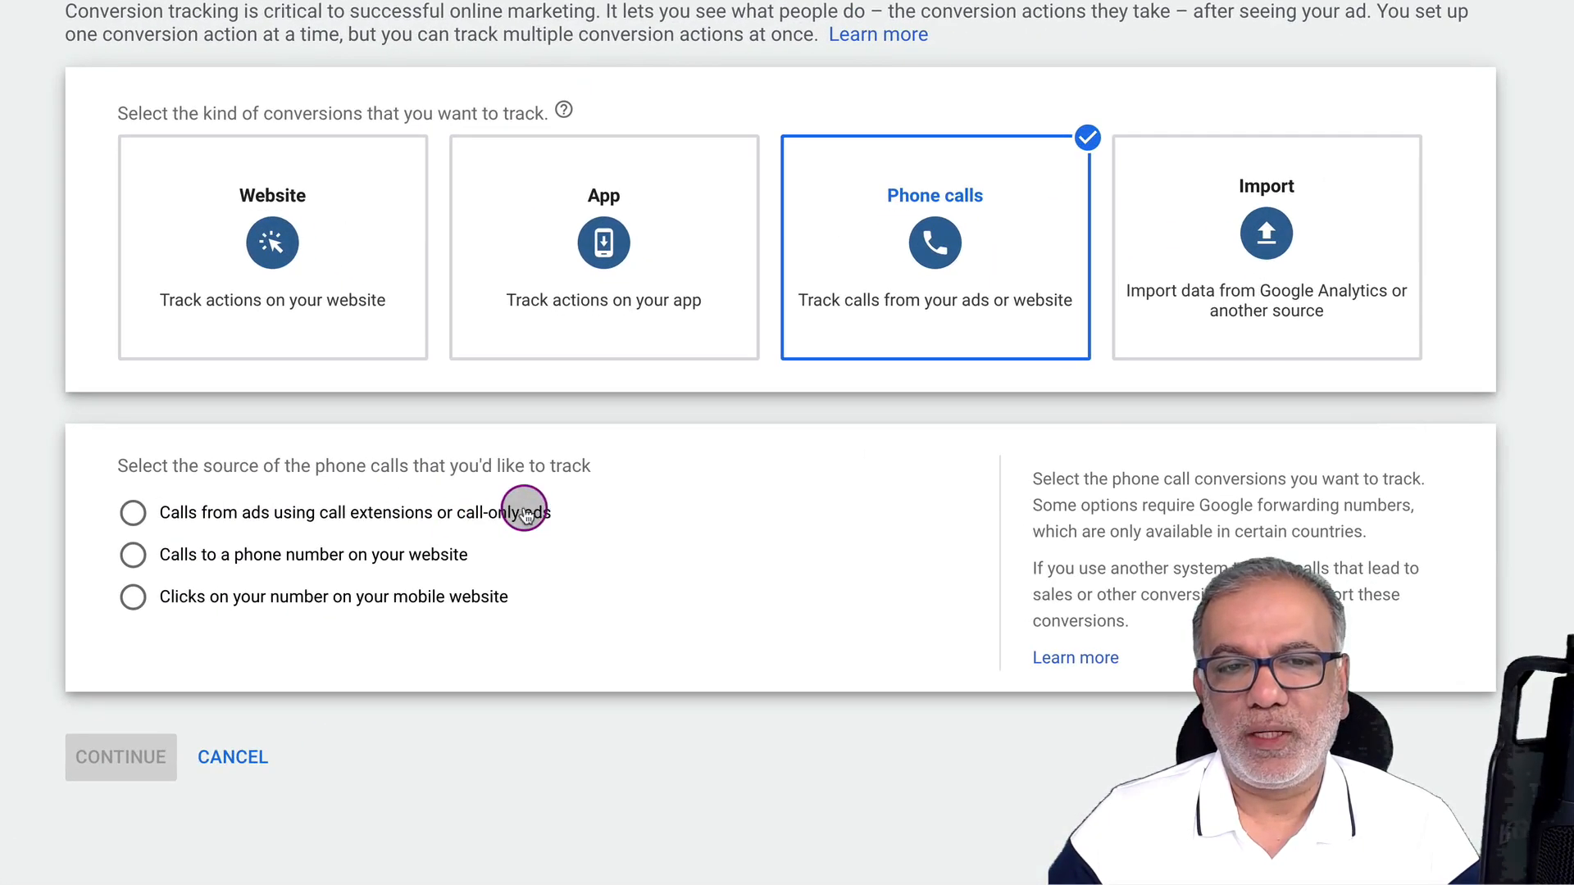
click(607, 487)
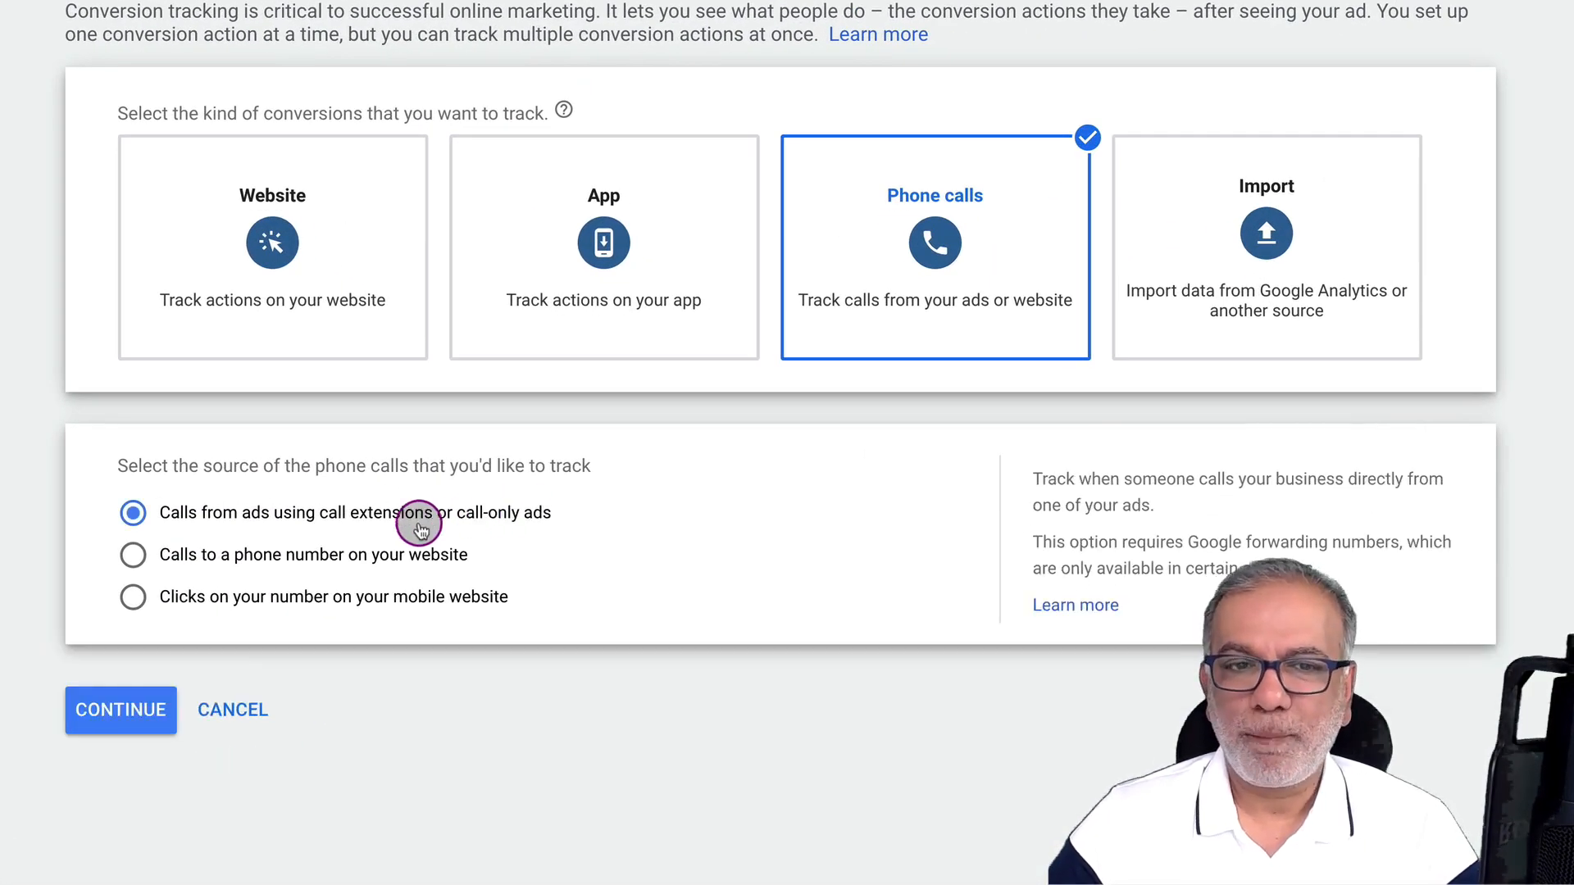
click(301, 565)
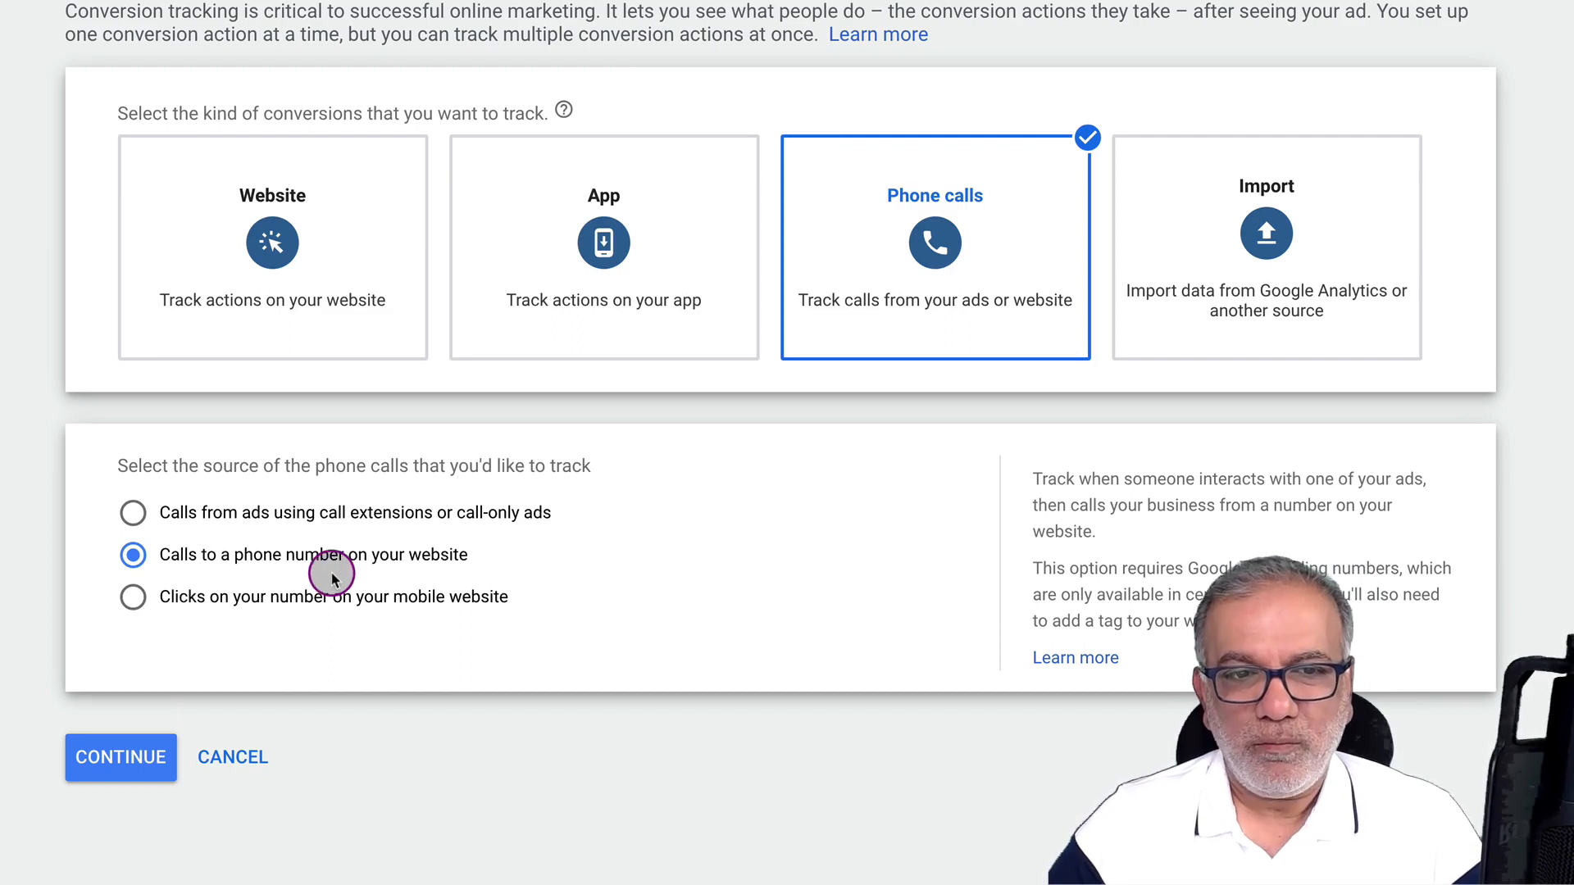
click(254, 512)
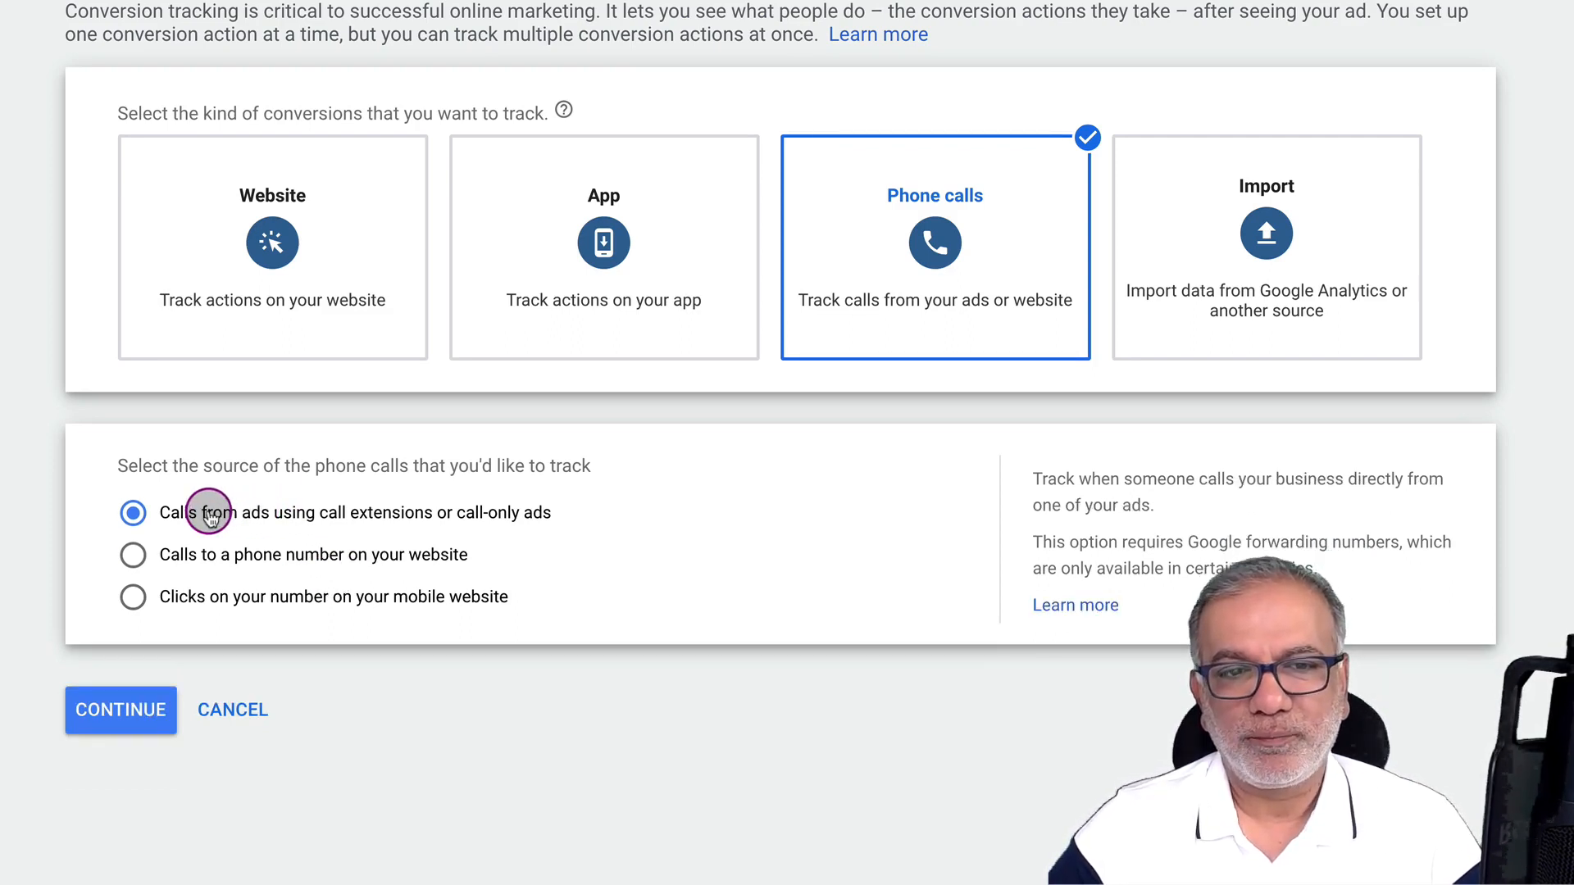
click(118, 705)
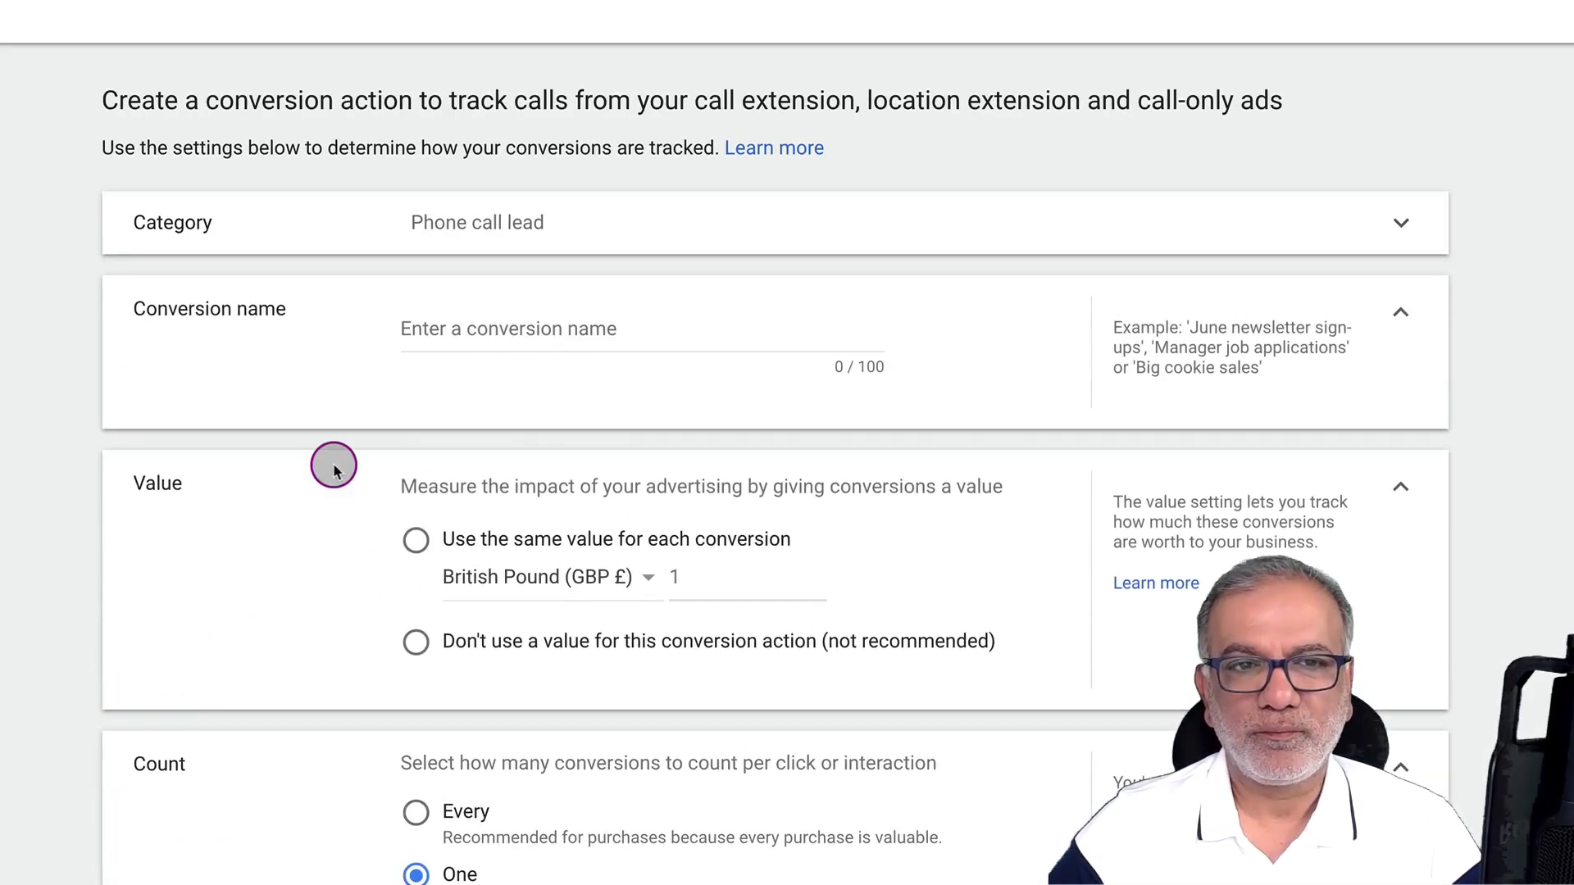
Name the conversion 'Phone Call Lead - ' followed by the business phone number
click(514, 332)
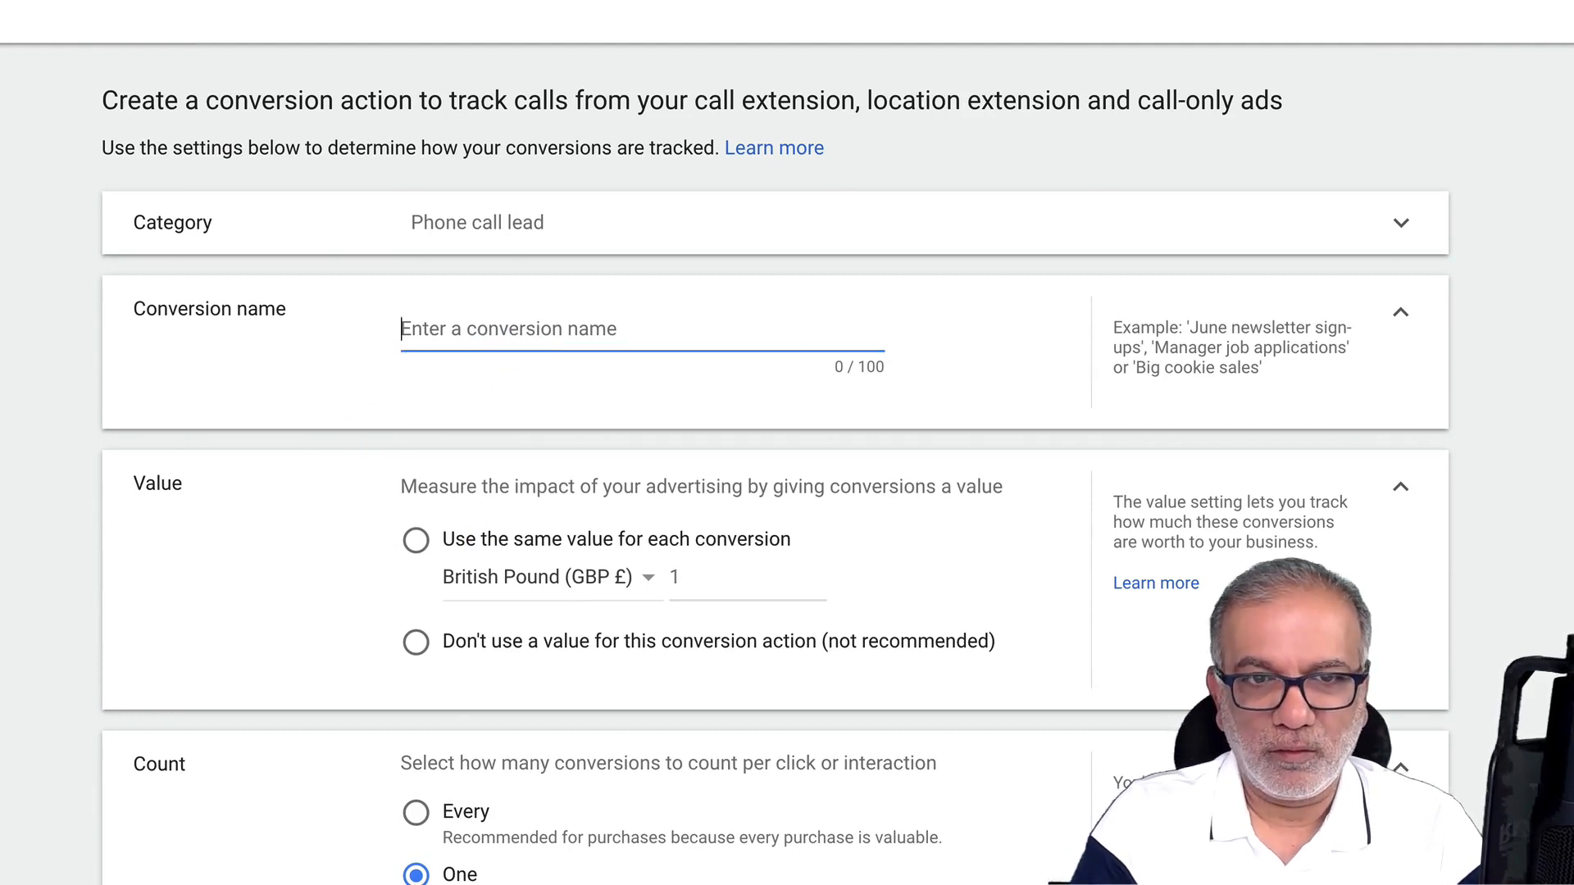
text(Phone )
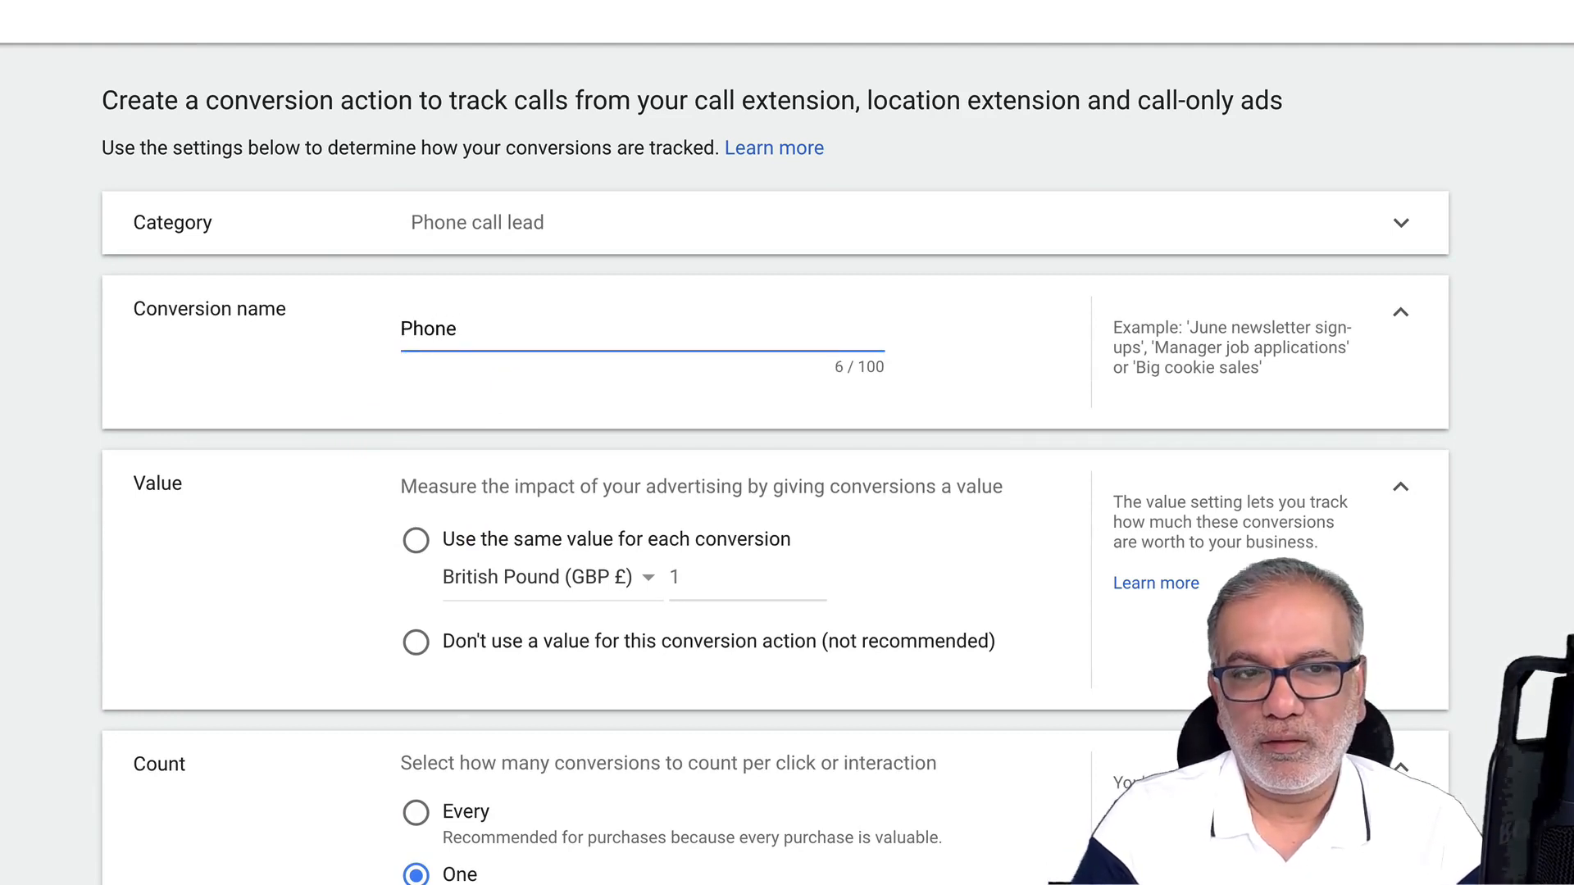
text(Call L)
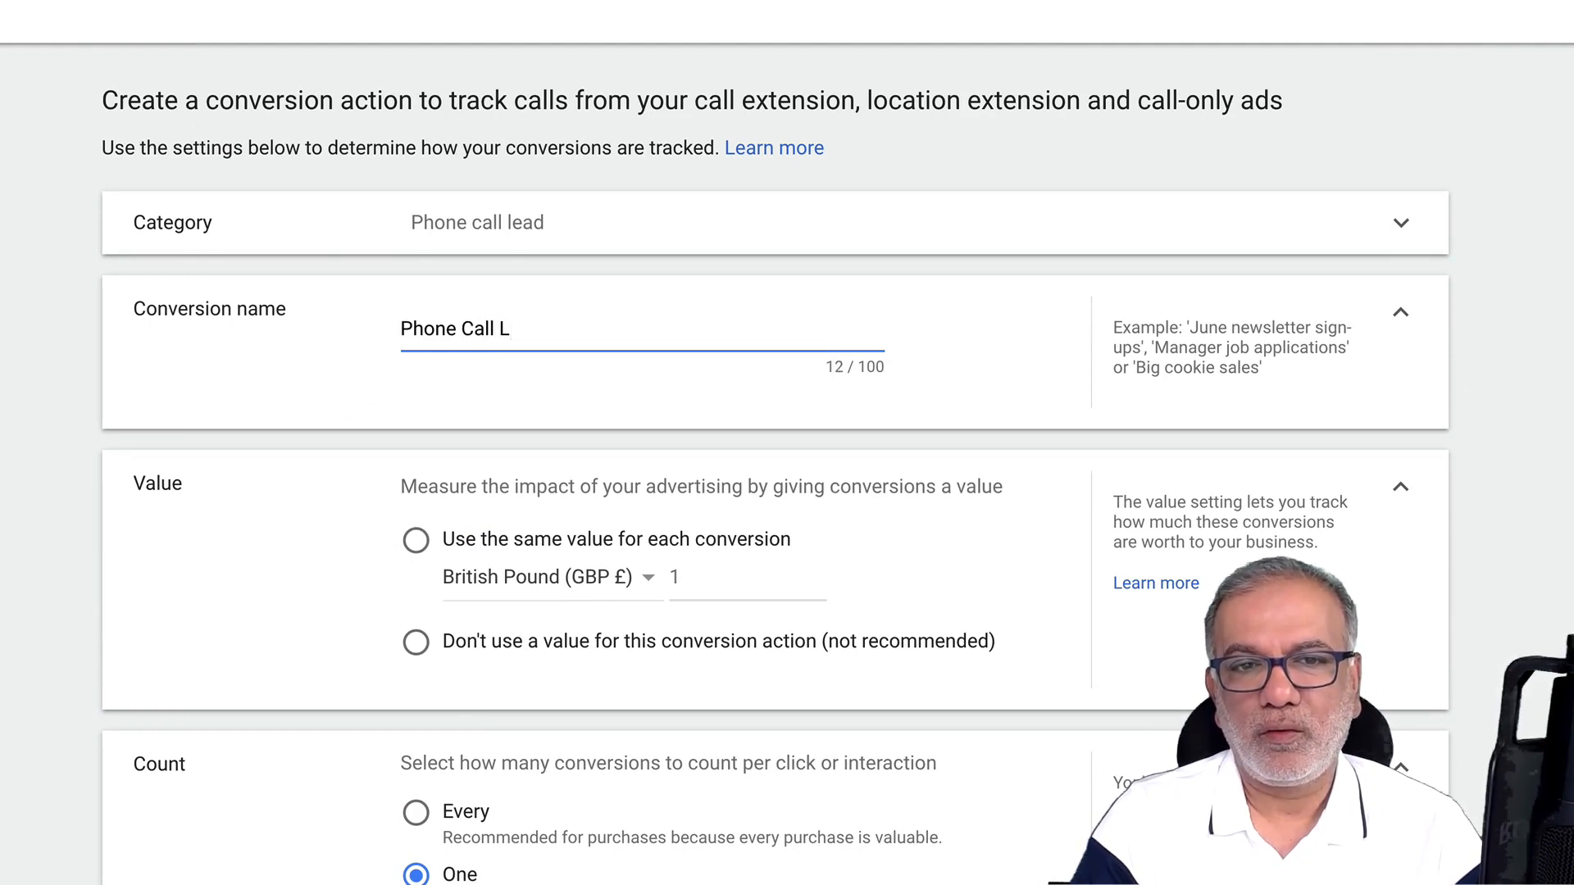
text(ead - )
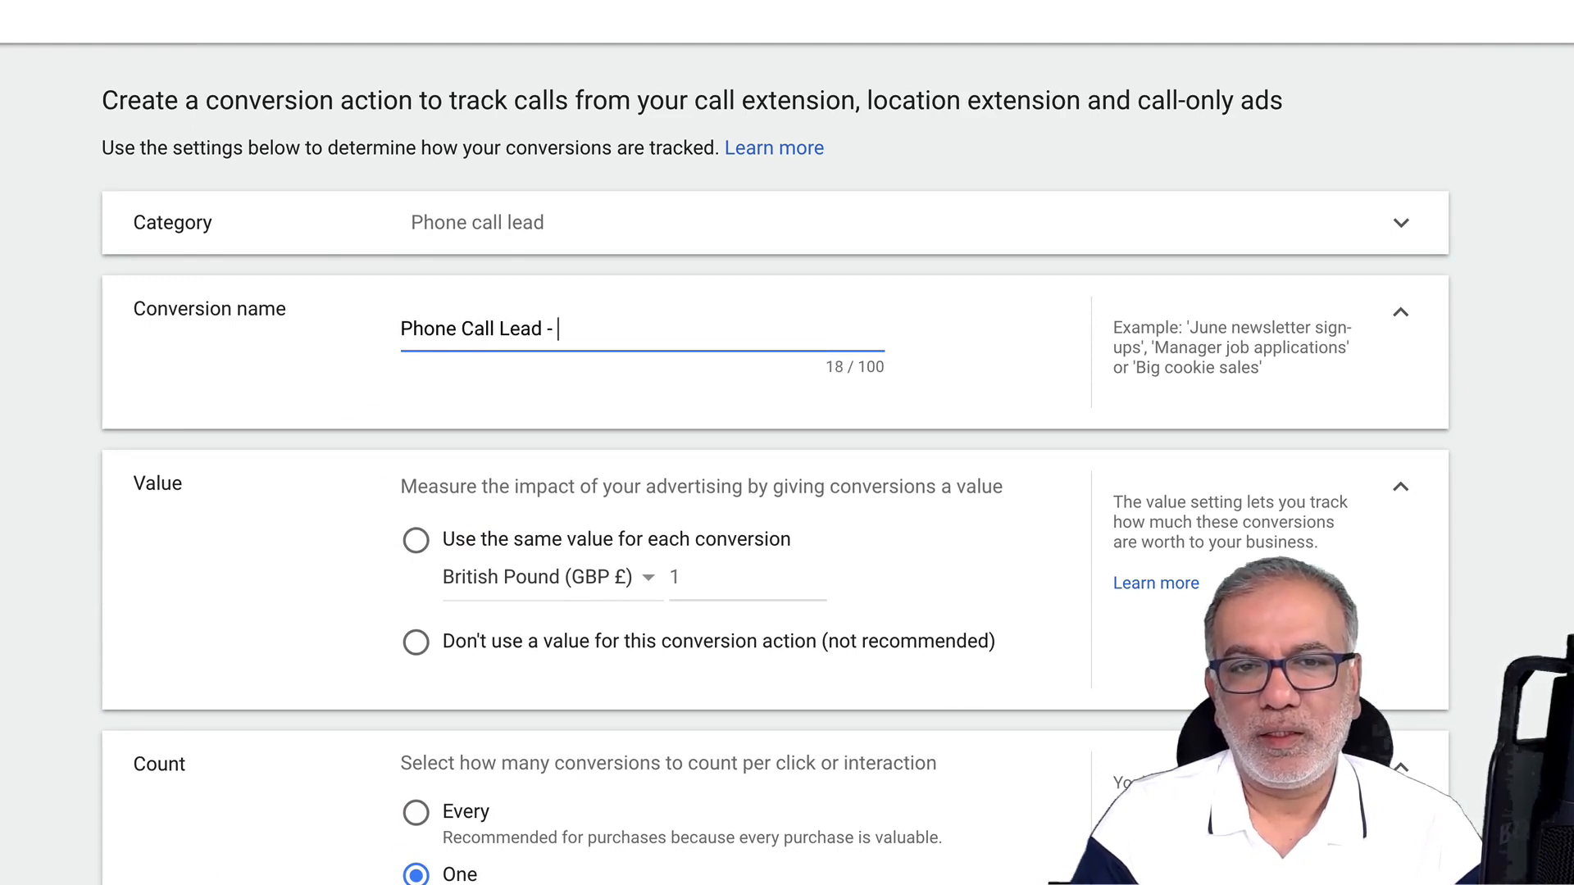
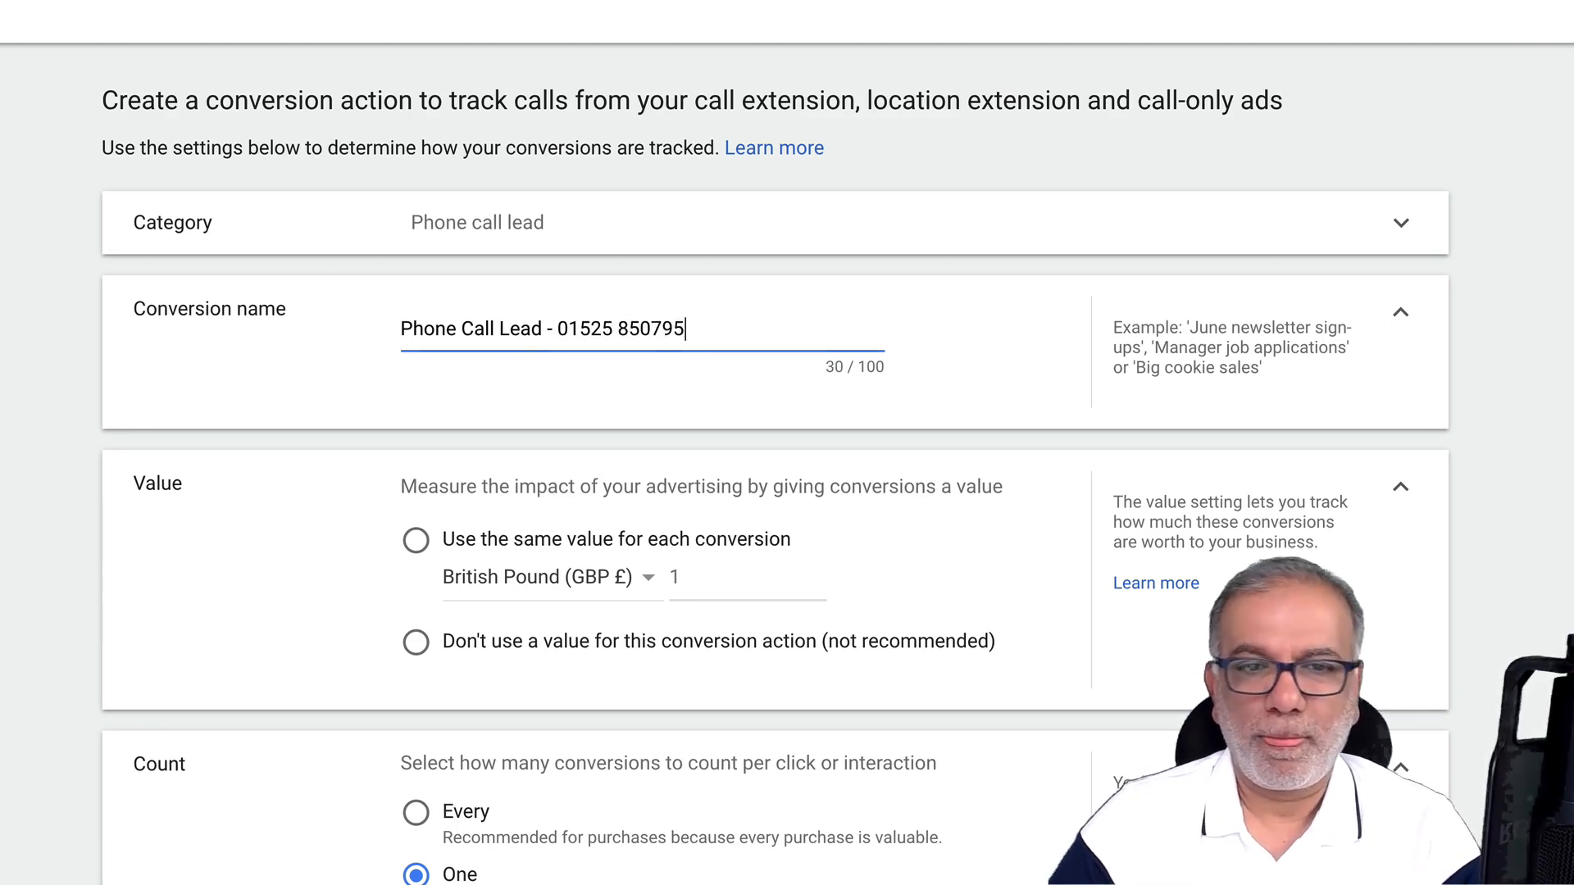
scroll(428, 541, down, 2)
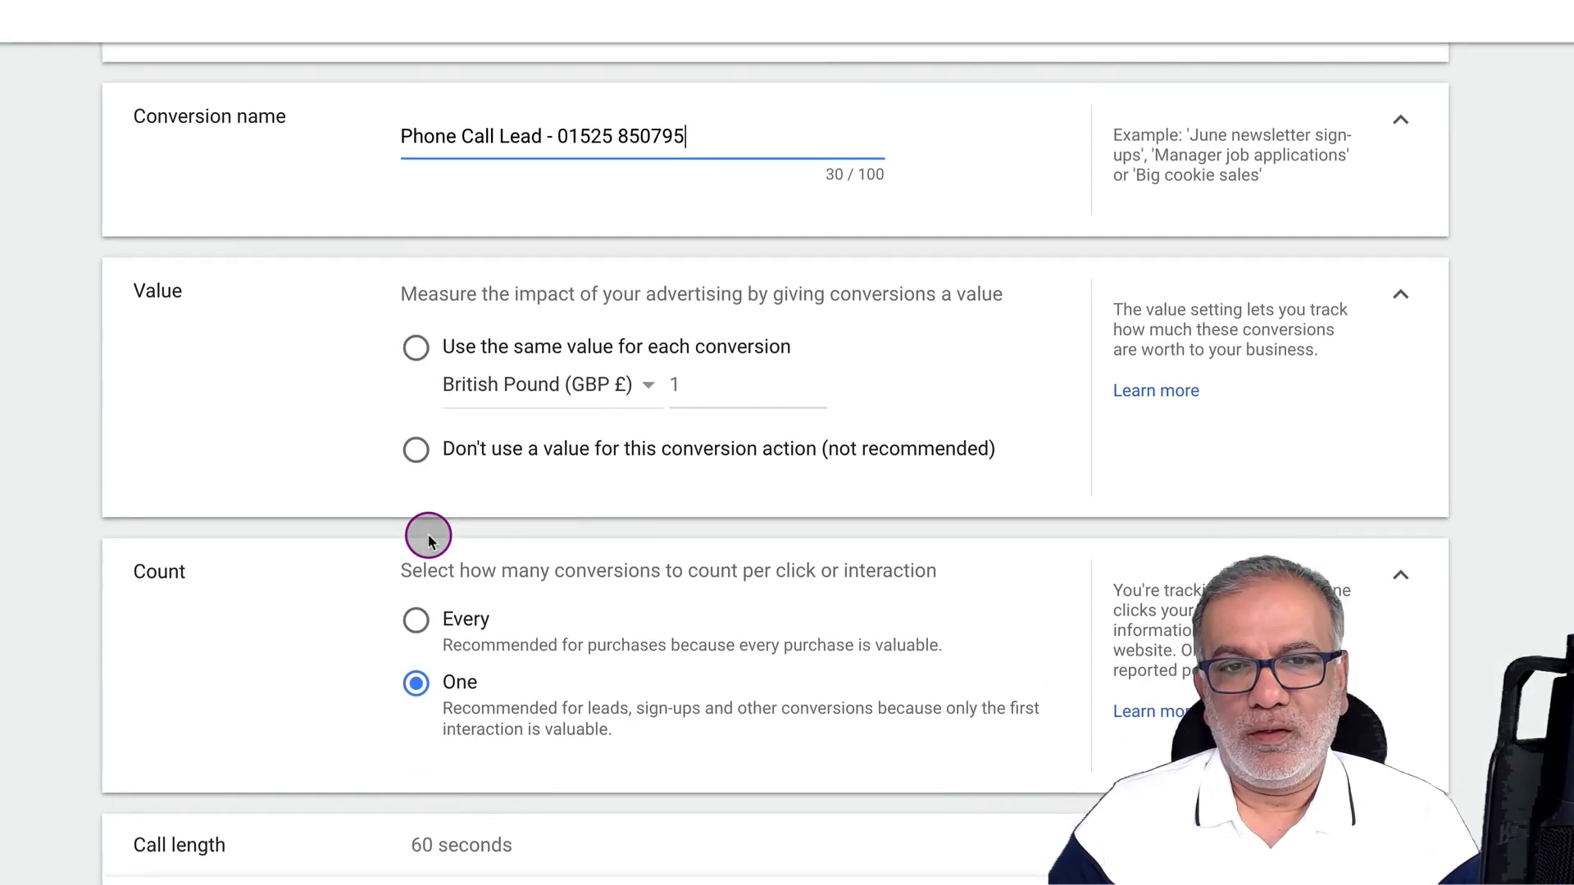
scroll(428, 537, down, 1)
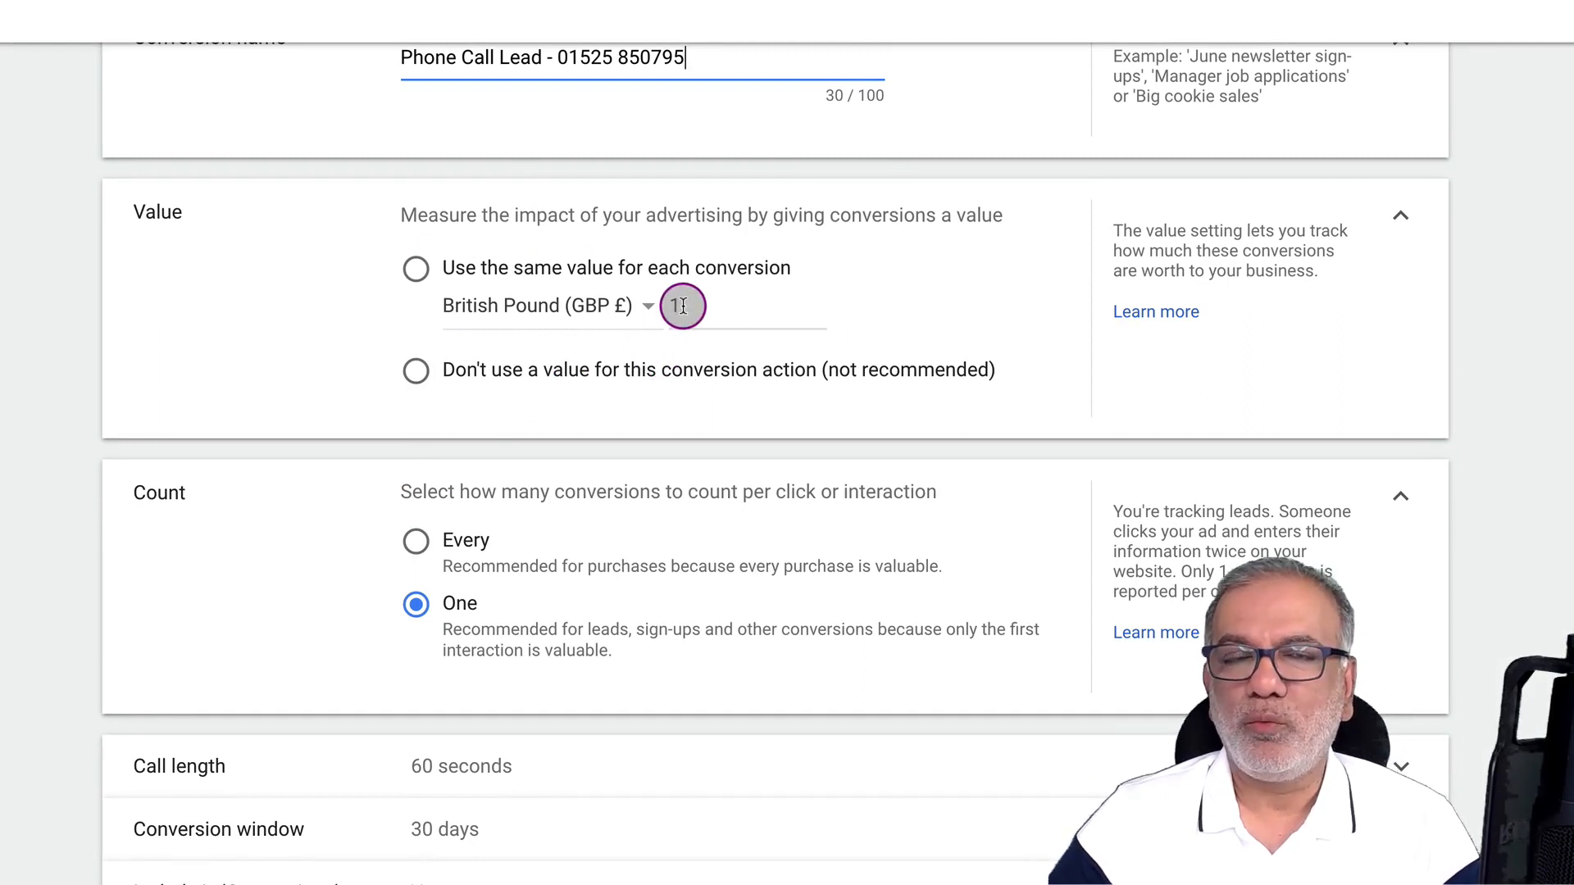
Use the same value of 50 GBP for every call conversion
click(520, 264)
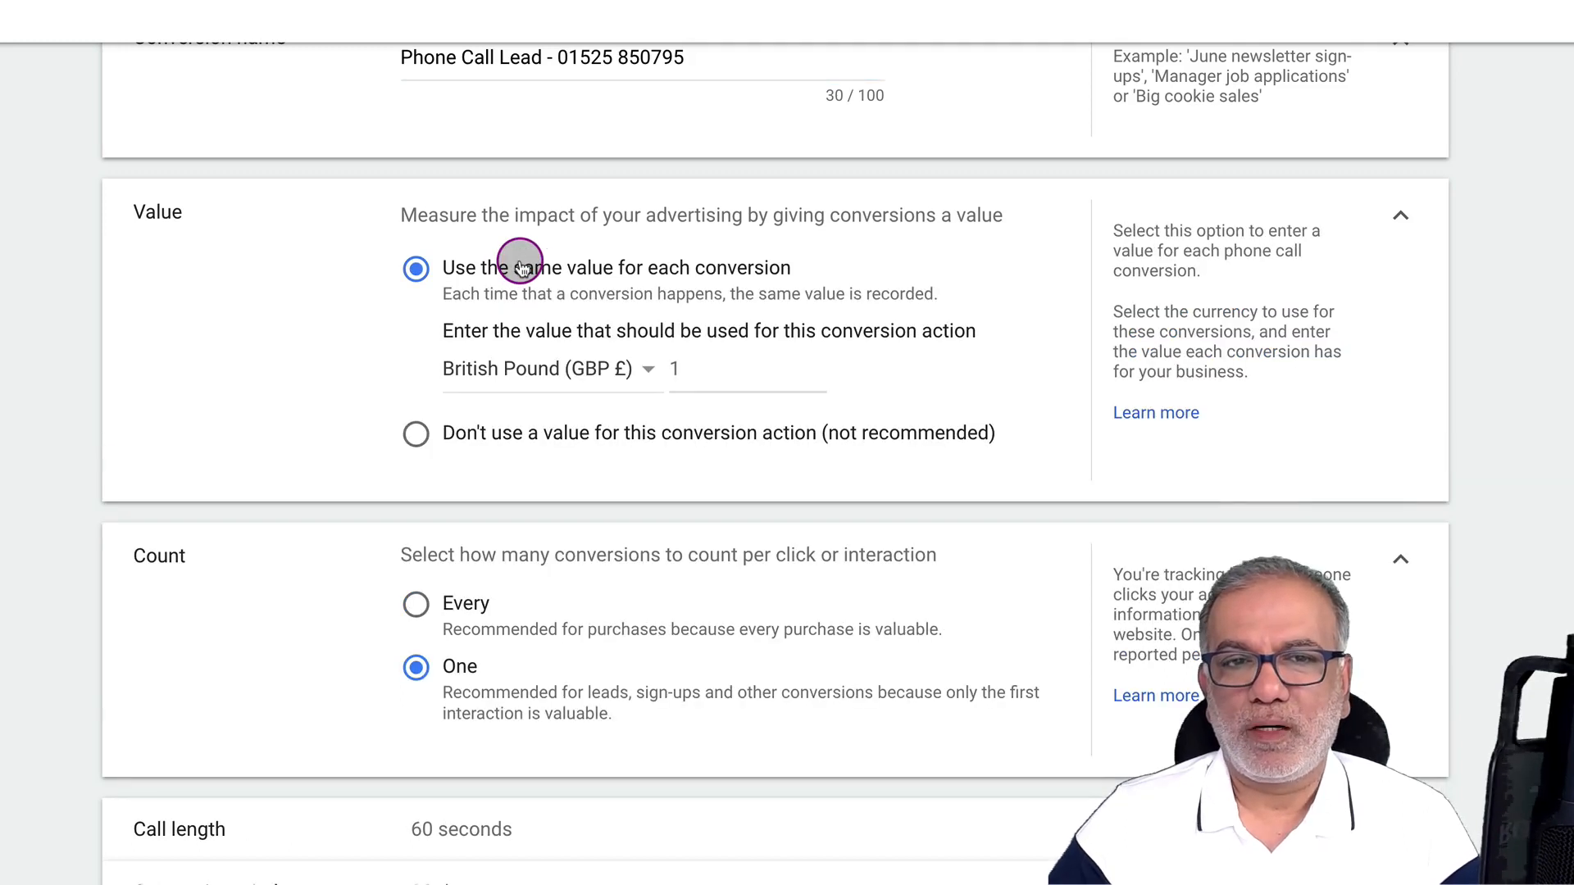
click(688, 366)
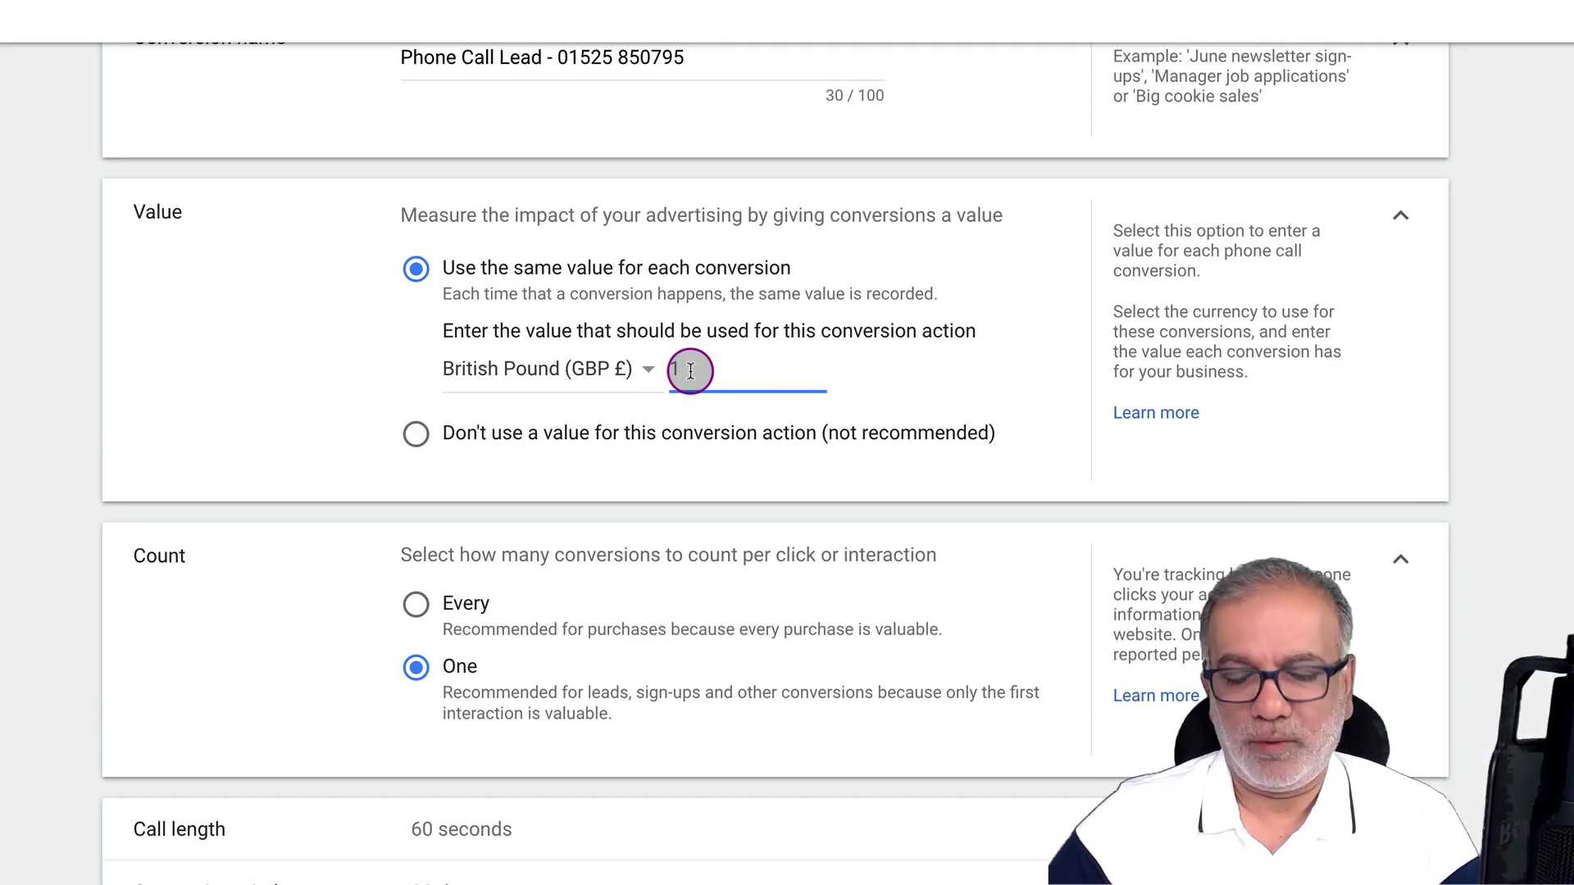
text(00)
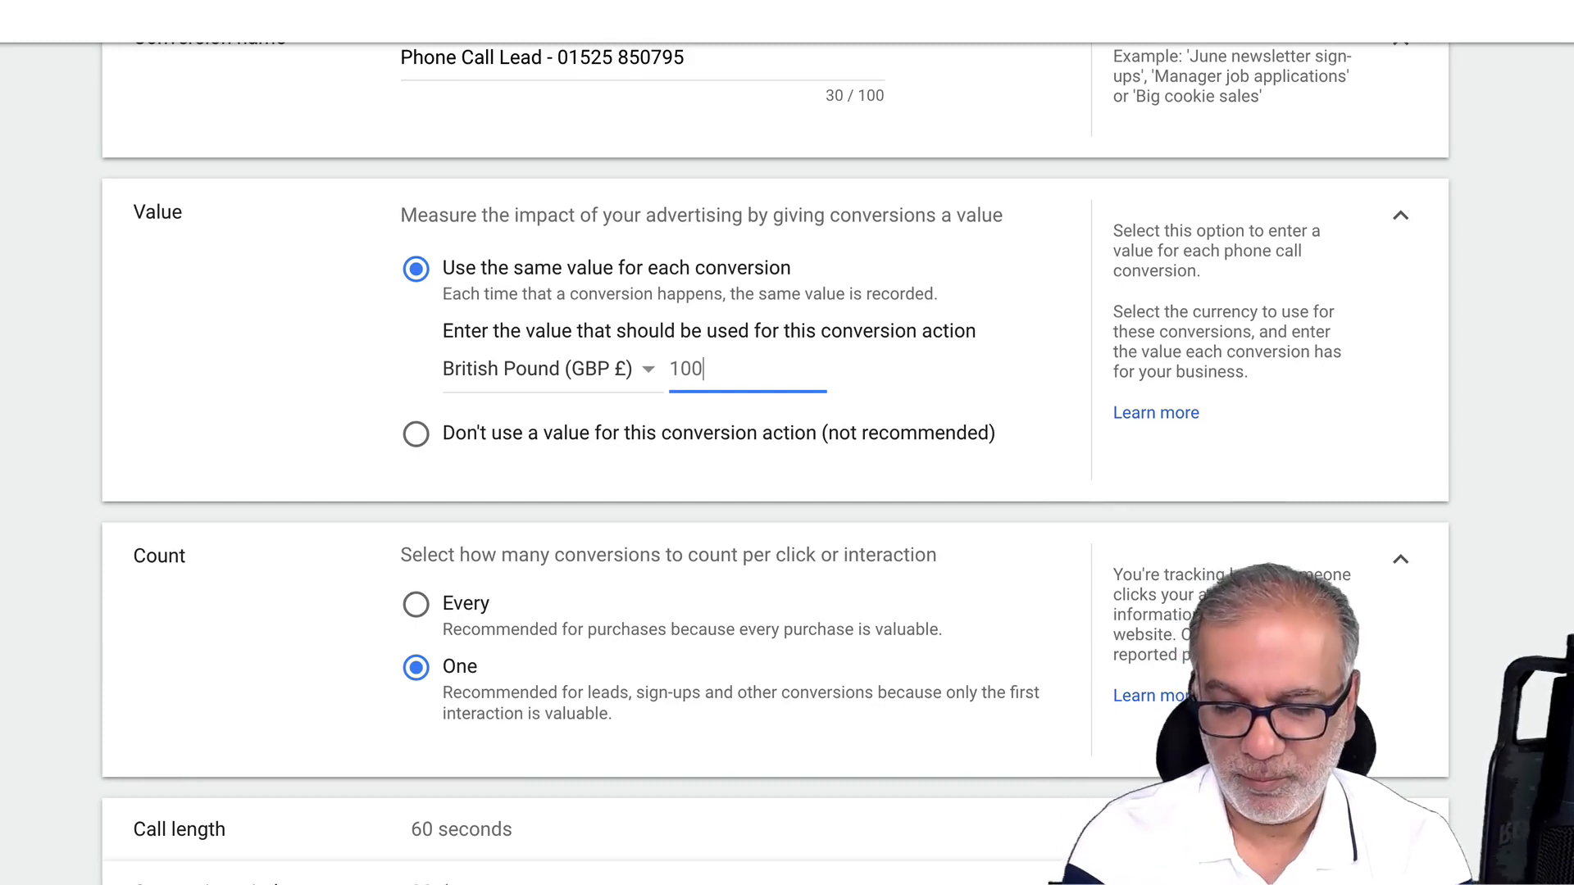
key(BackSpace)
key(BackSpace)
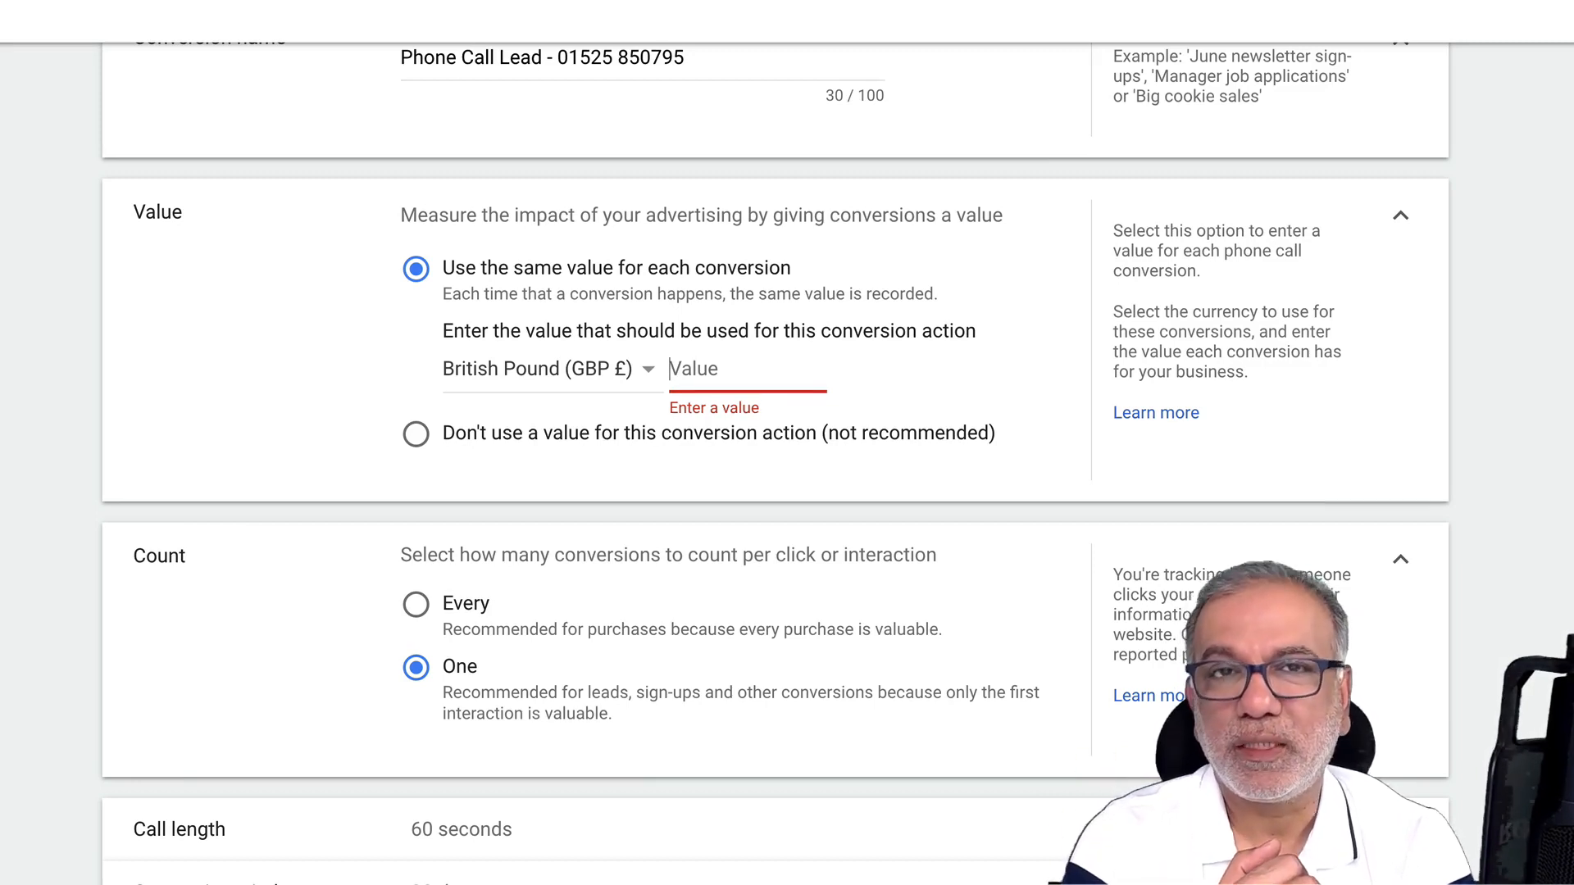
text(50)
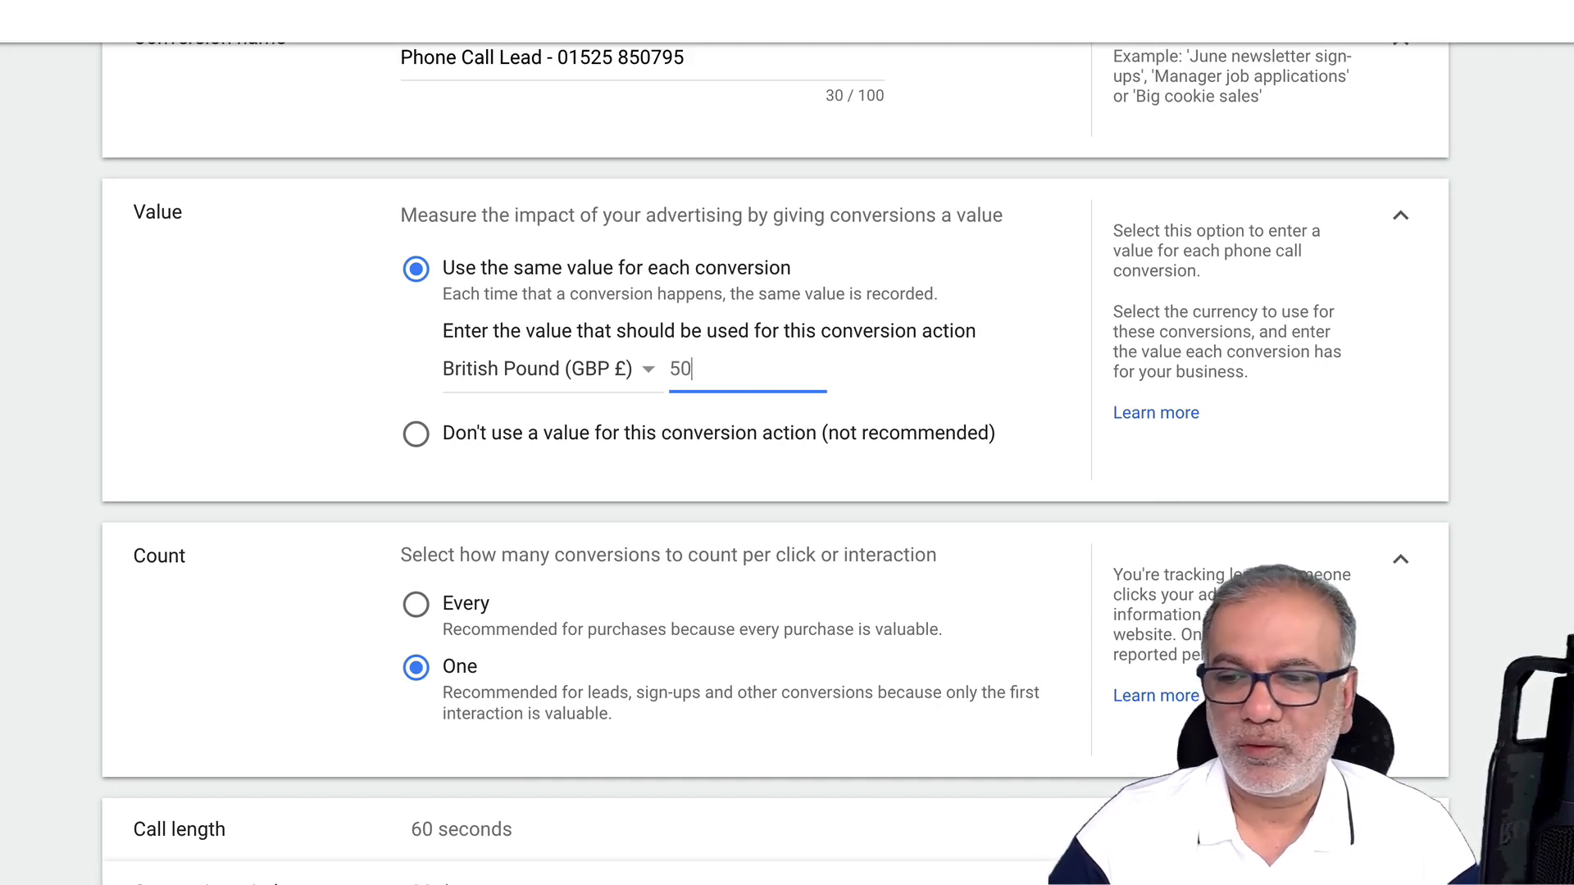
click(747, 379)
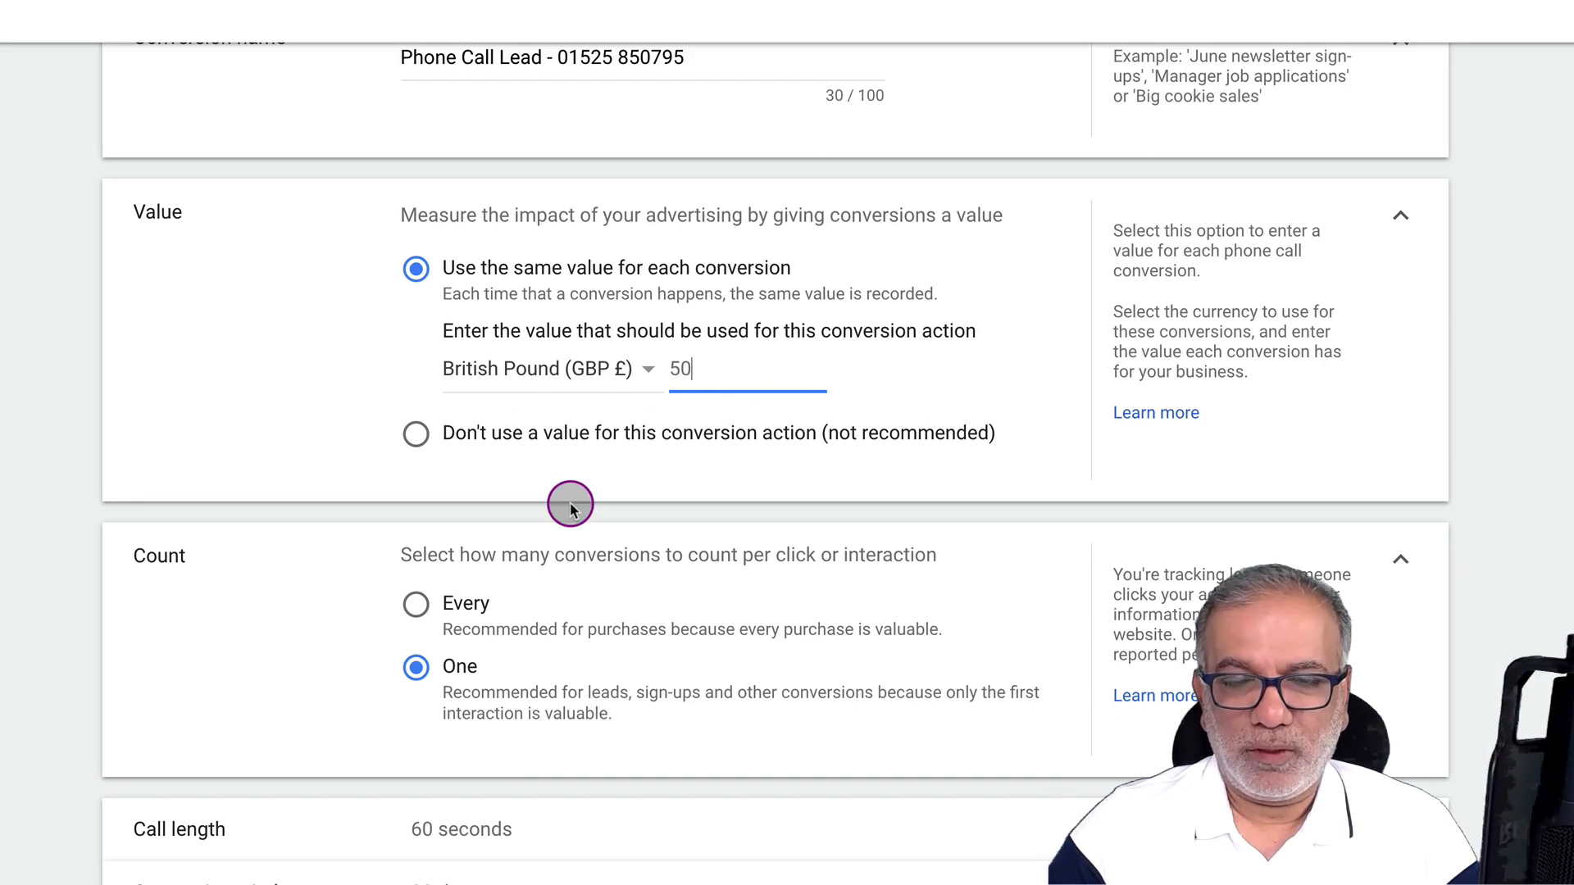
scroll(571, 507, down, 2)
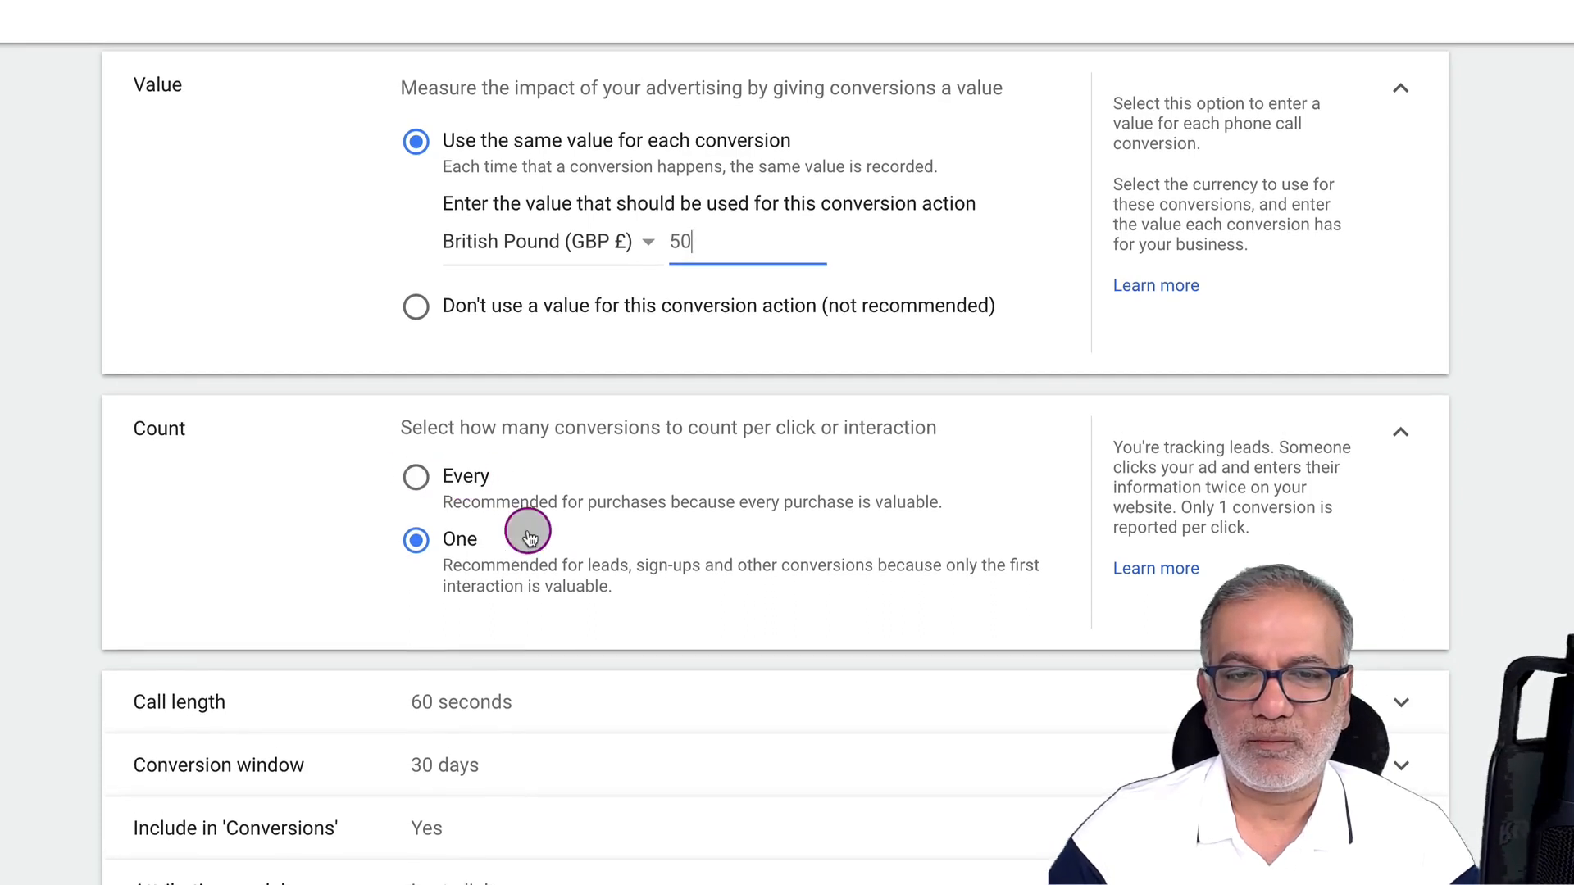
click(463, 699)
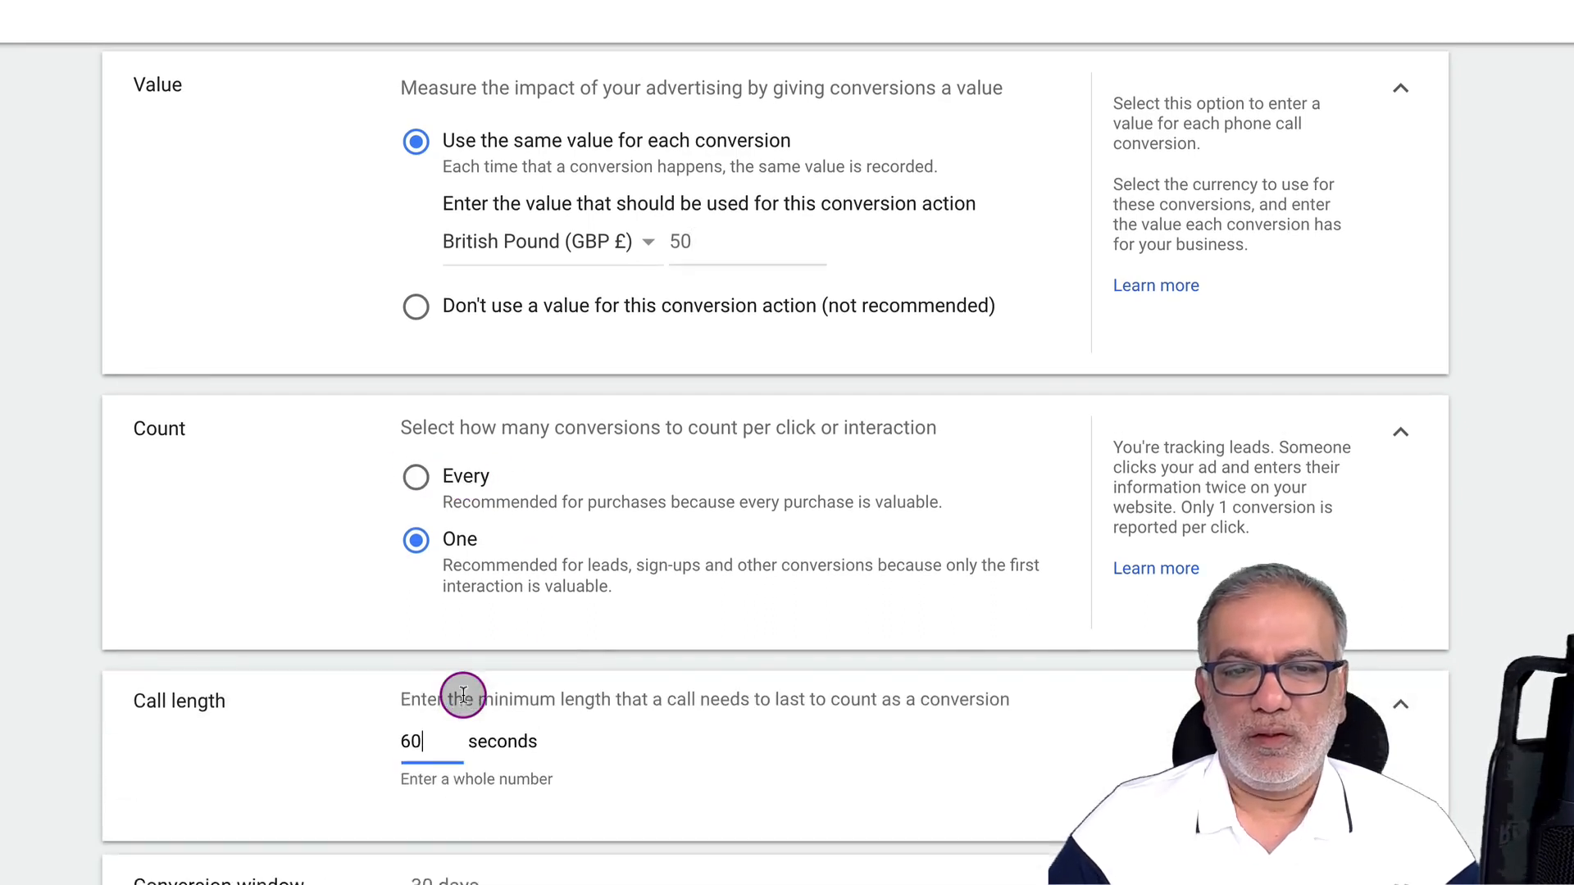
Lower the minimum call length from 60 to 30 seconds
click(426, 754)
double_click(430, 748)
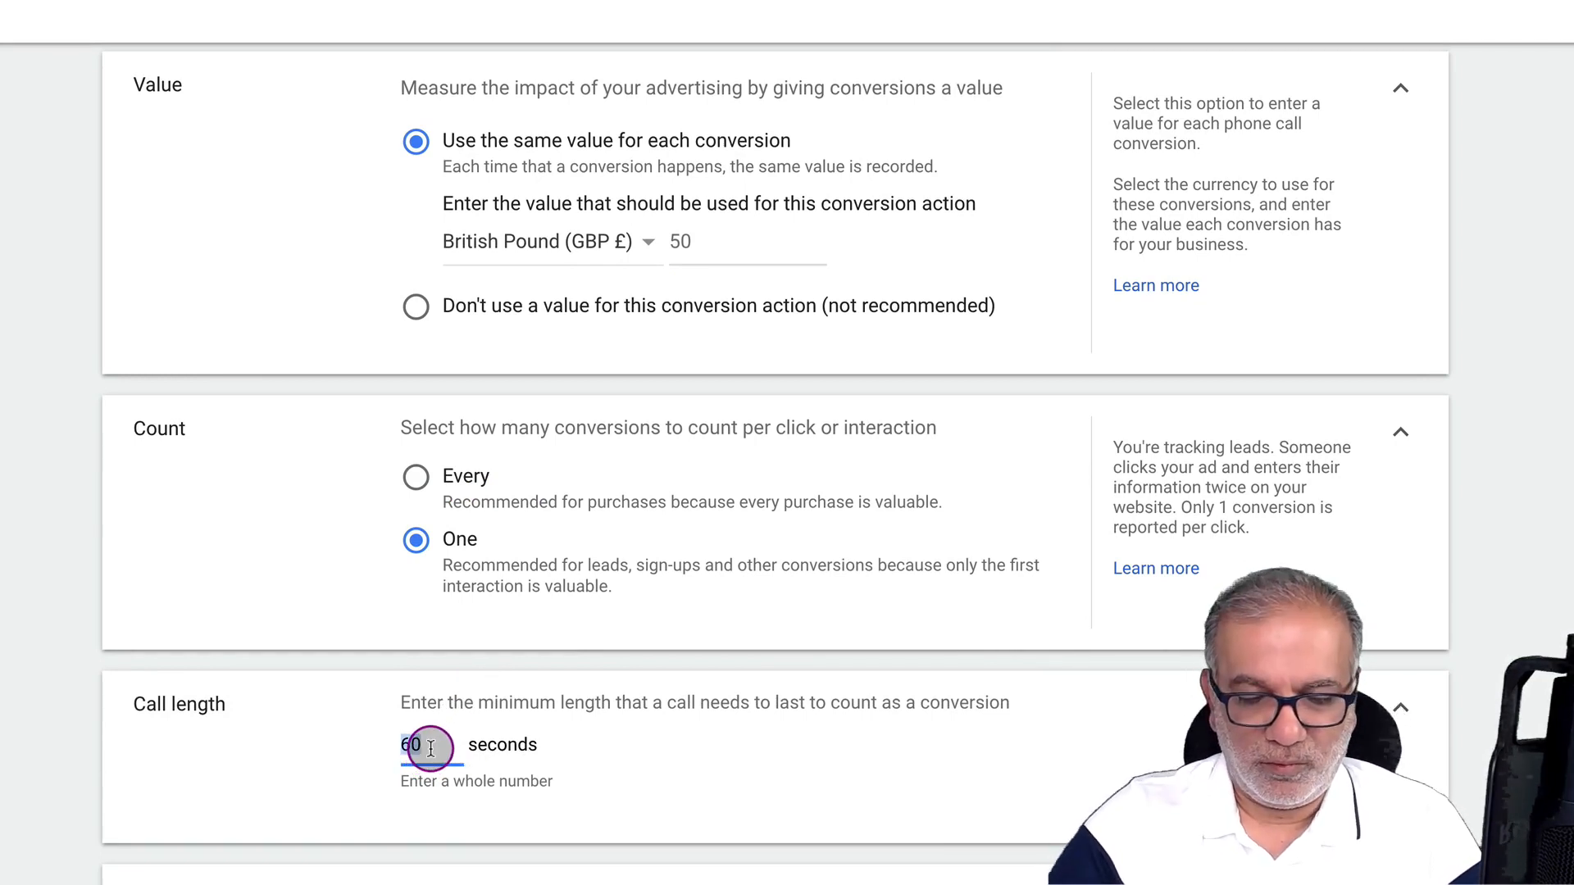
text(30)
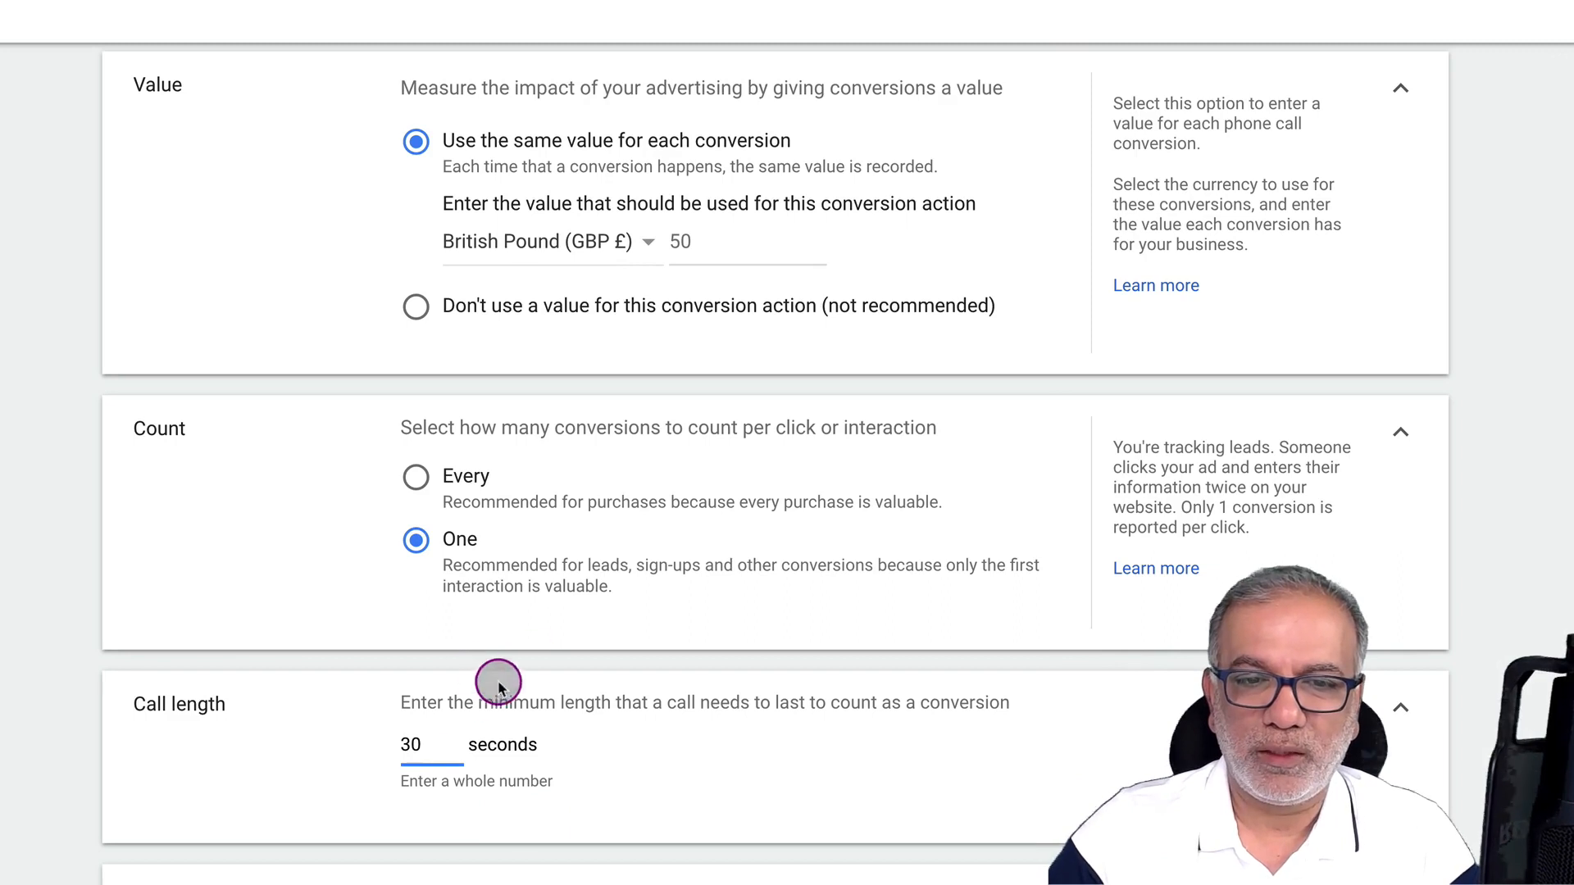
drag(494, 704, 696, 703)
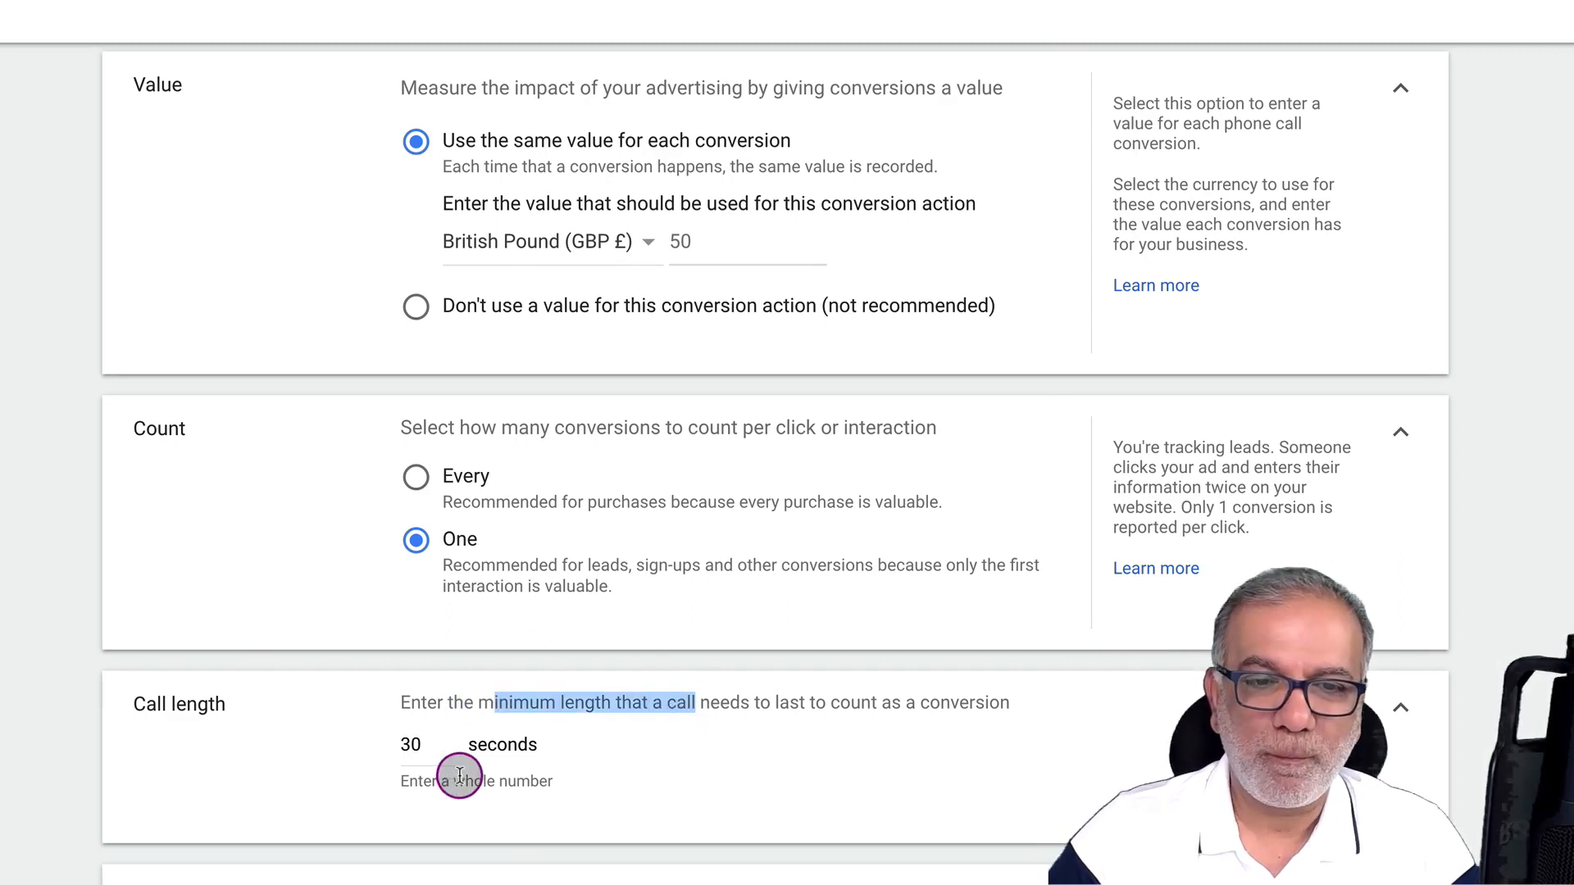
scroll(492, 745, down, 2)
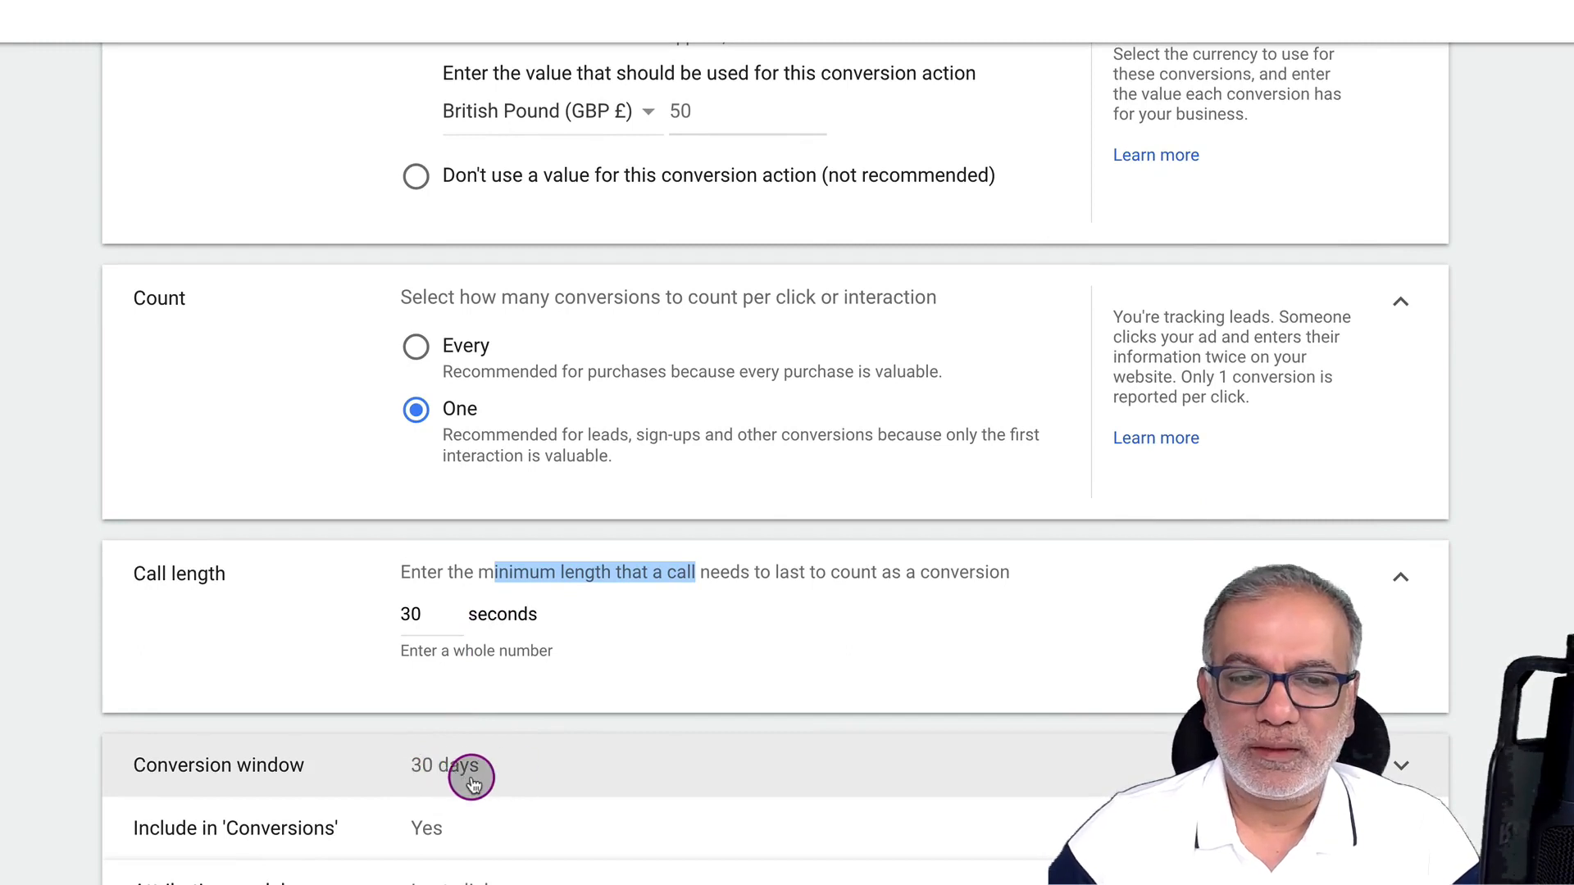
Set the conversion window to 60 days
click(503, 770)
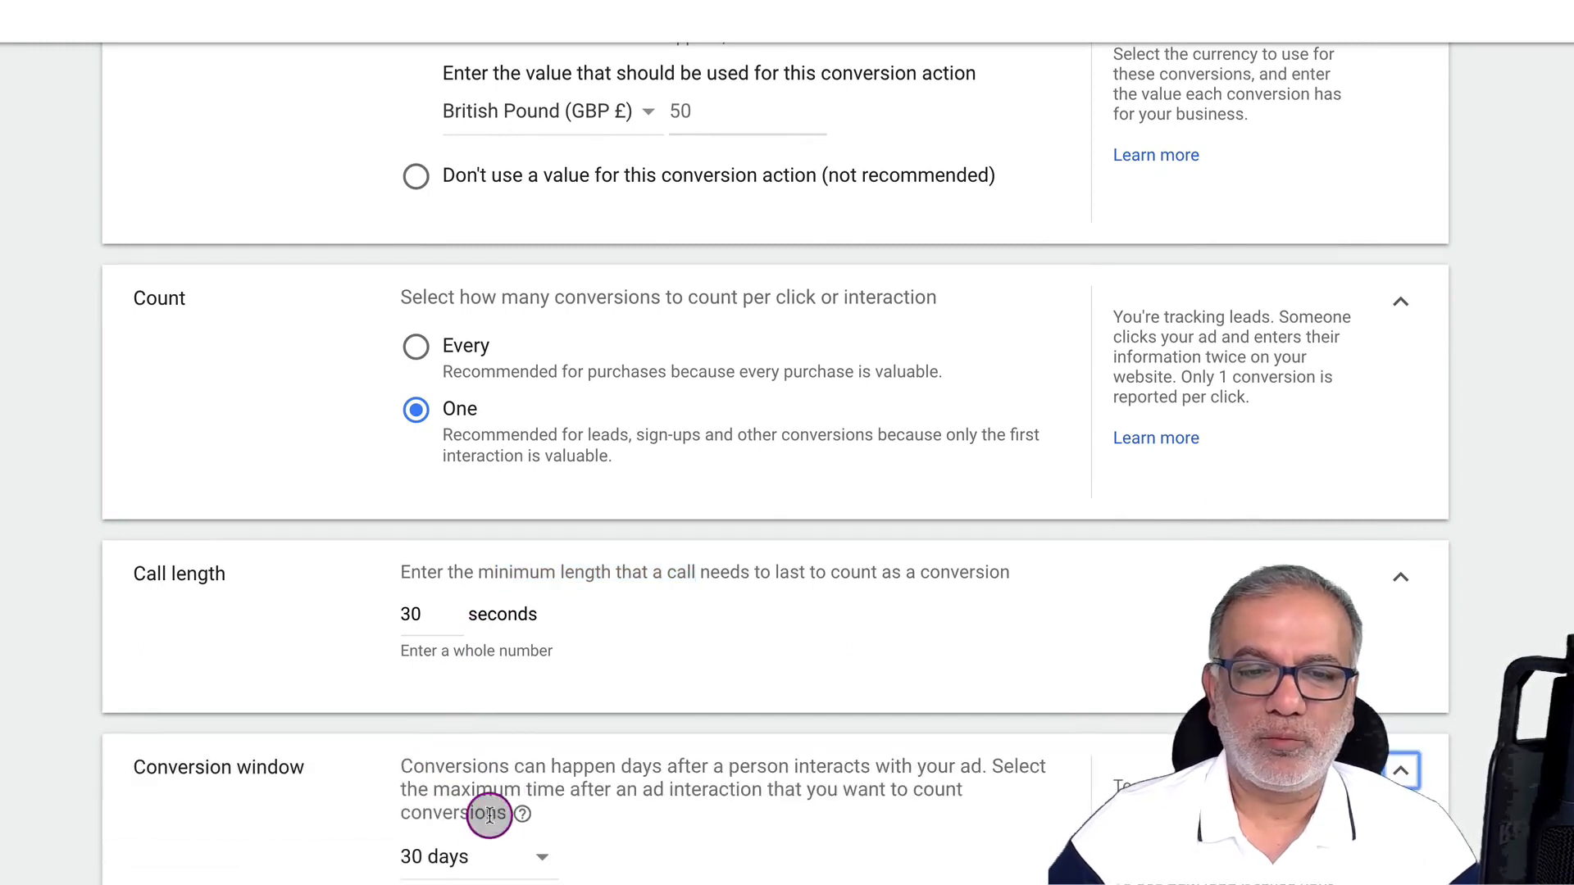
click(487, 862)
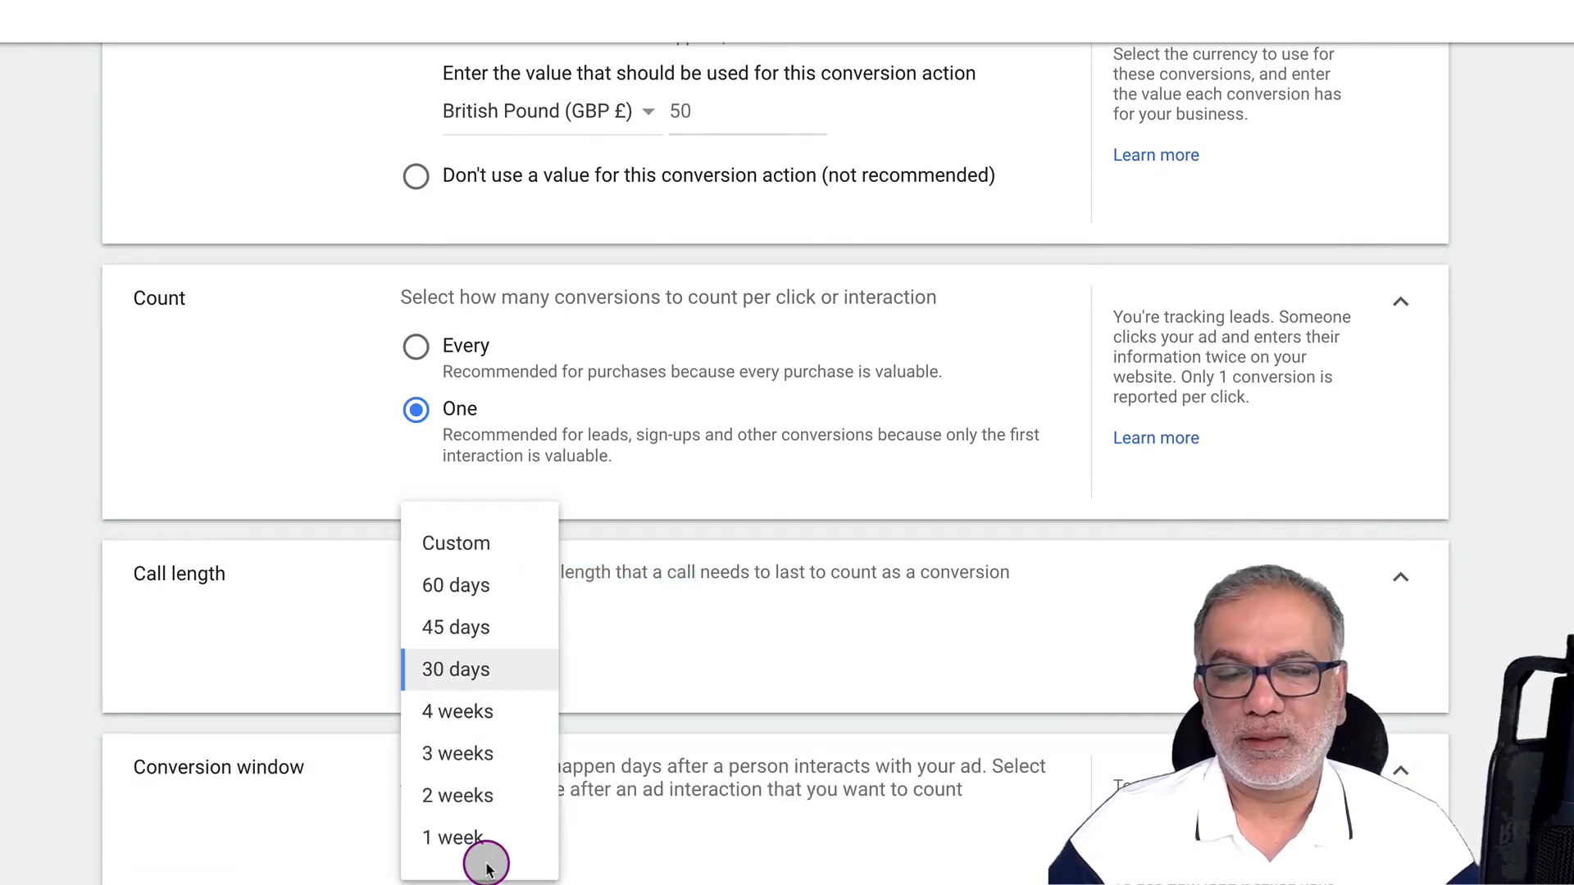
click(461, 557)
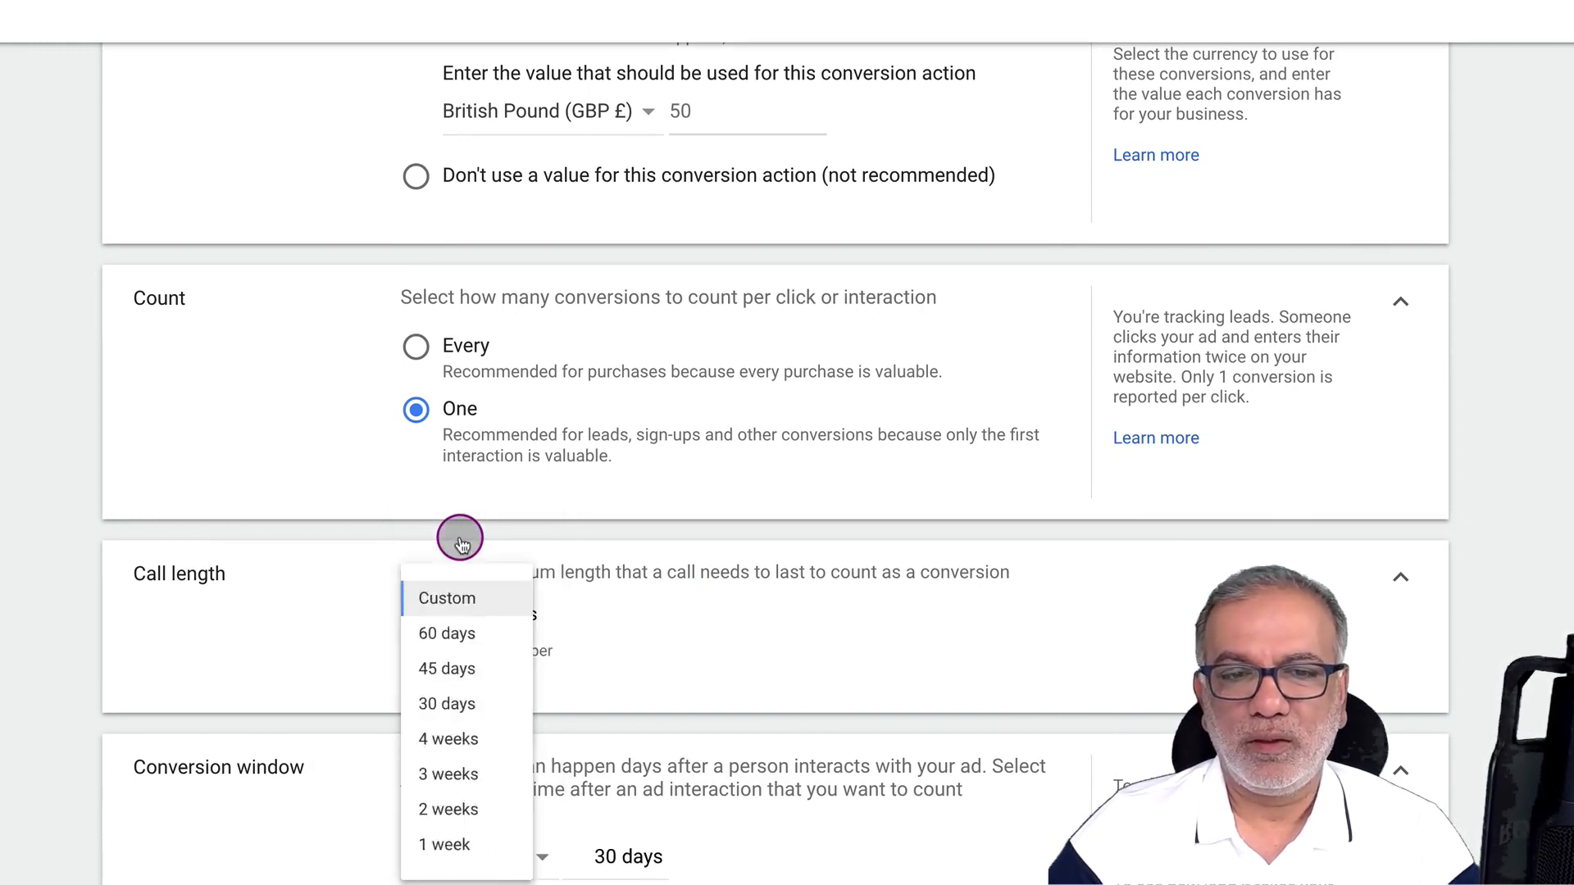
double_click(603, 858)
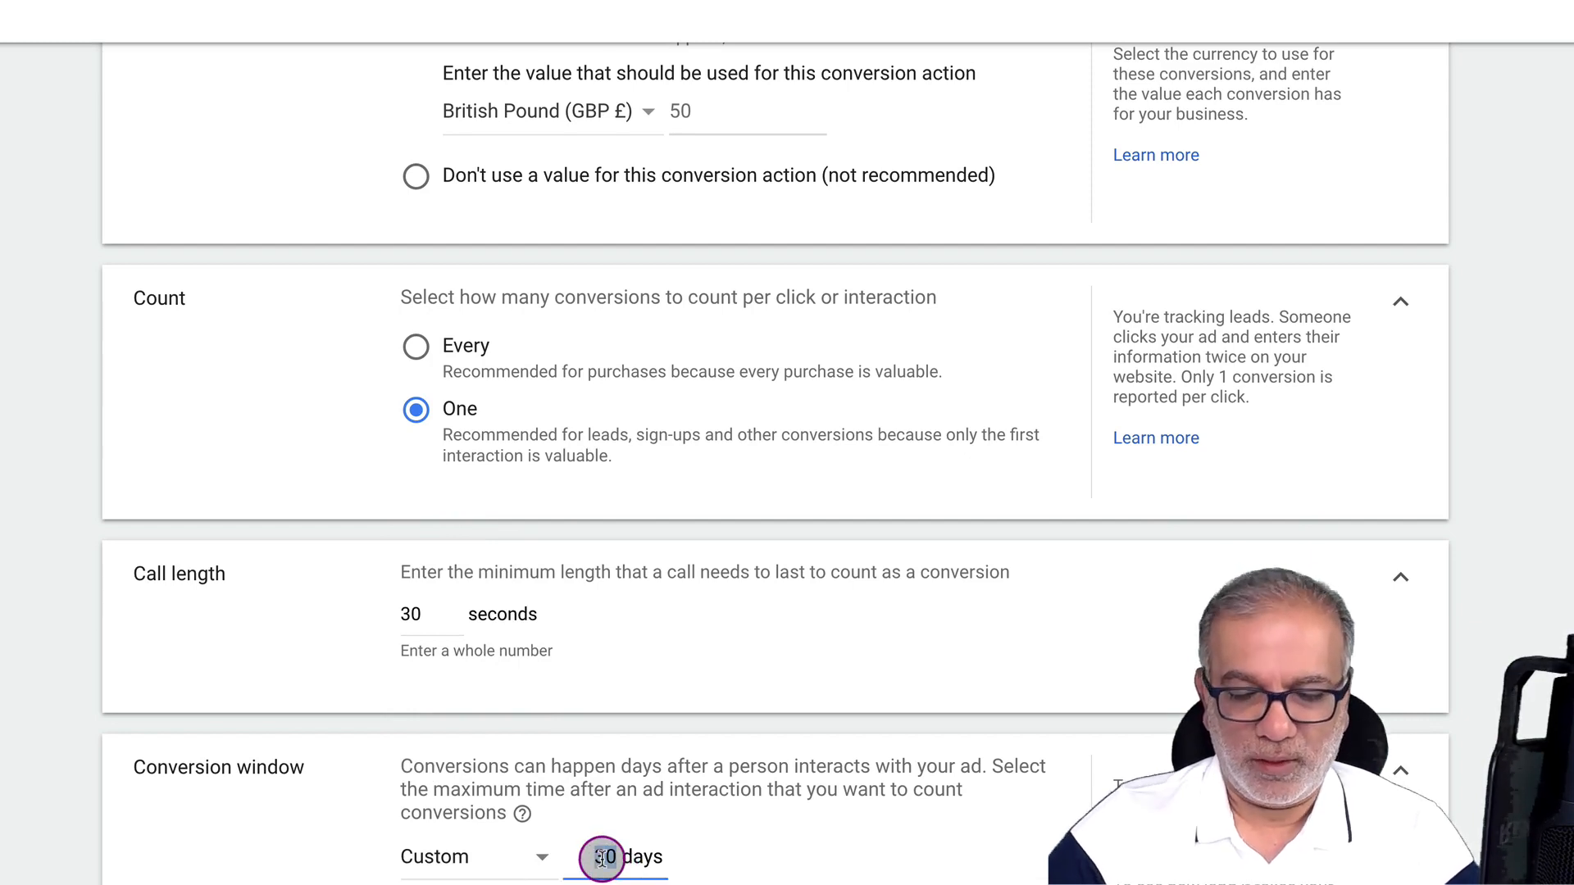
text(90)
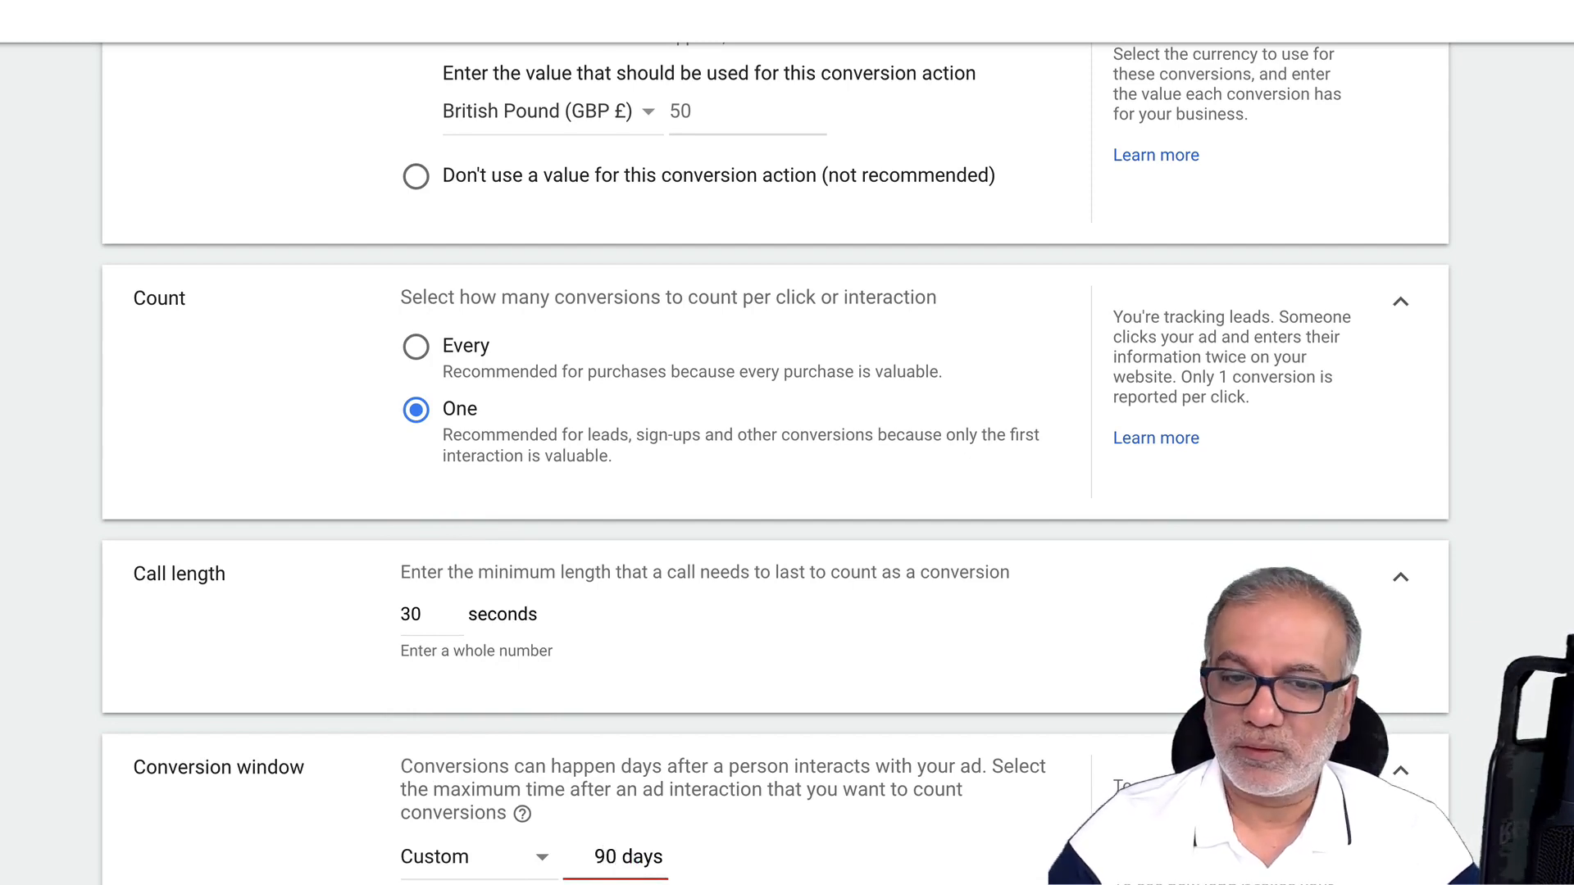
key(BackSpace)
key(BackSpace)
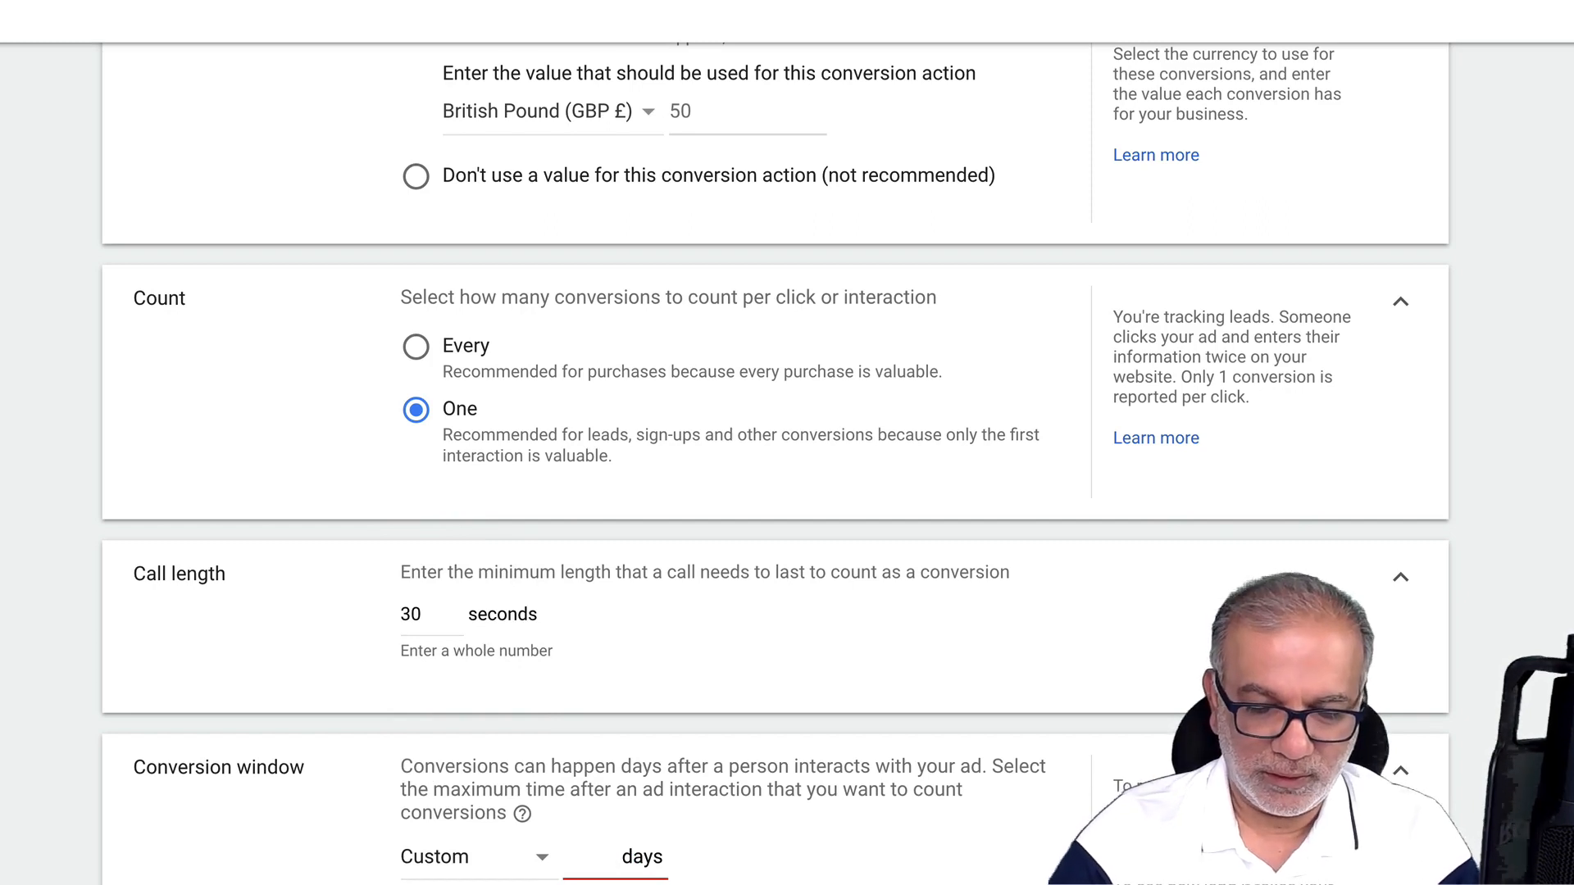
text(60)
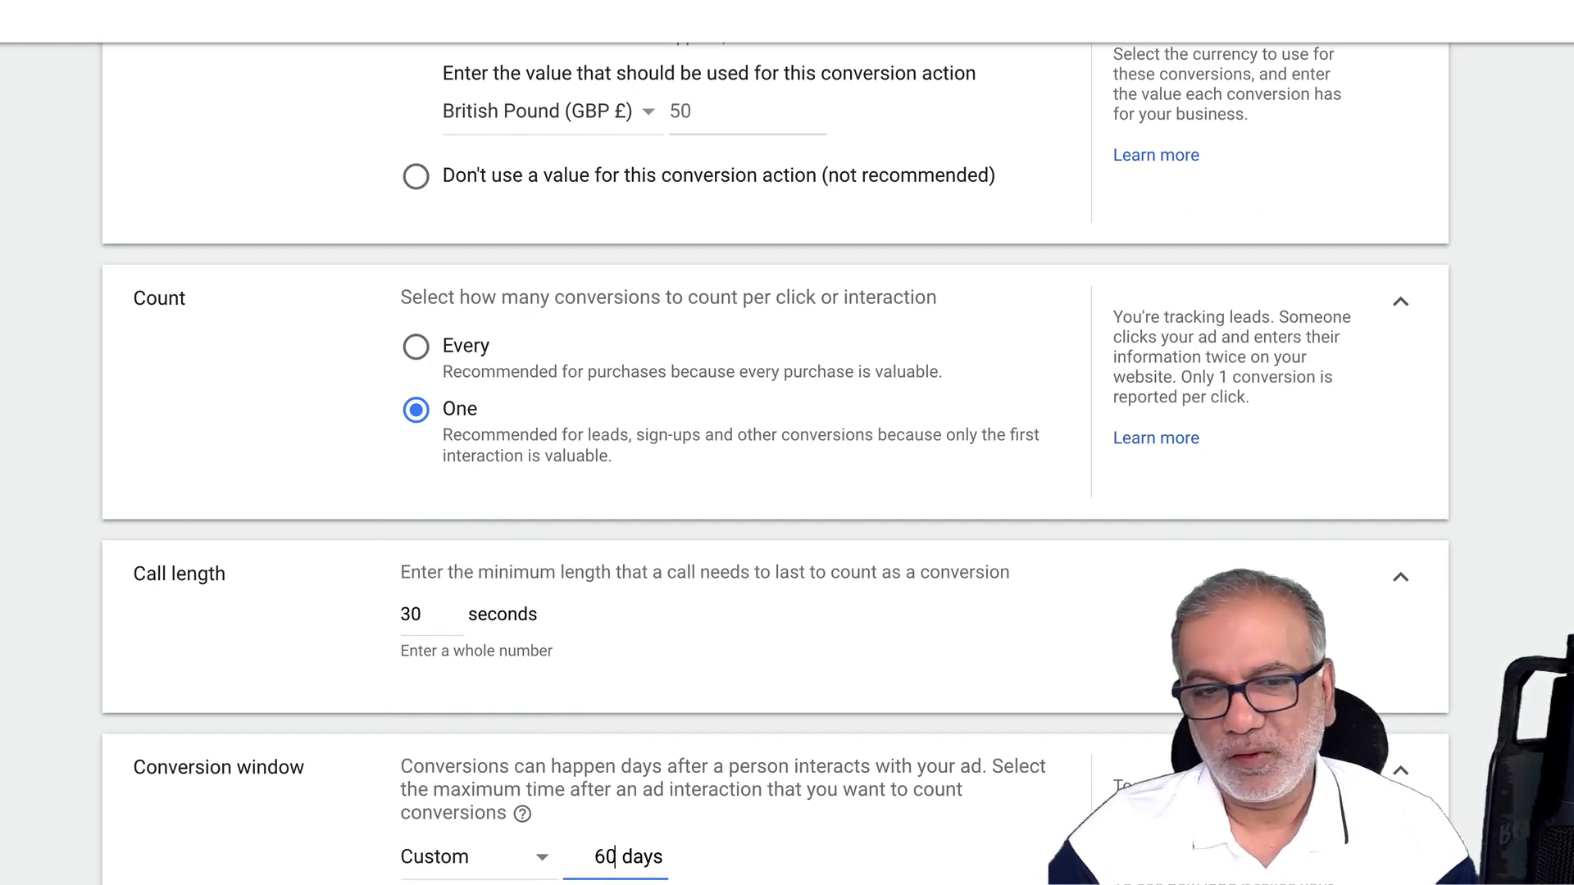
click(529, 856)
click(469, 585)
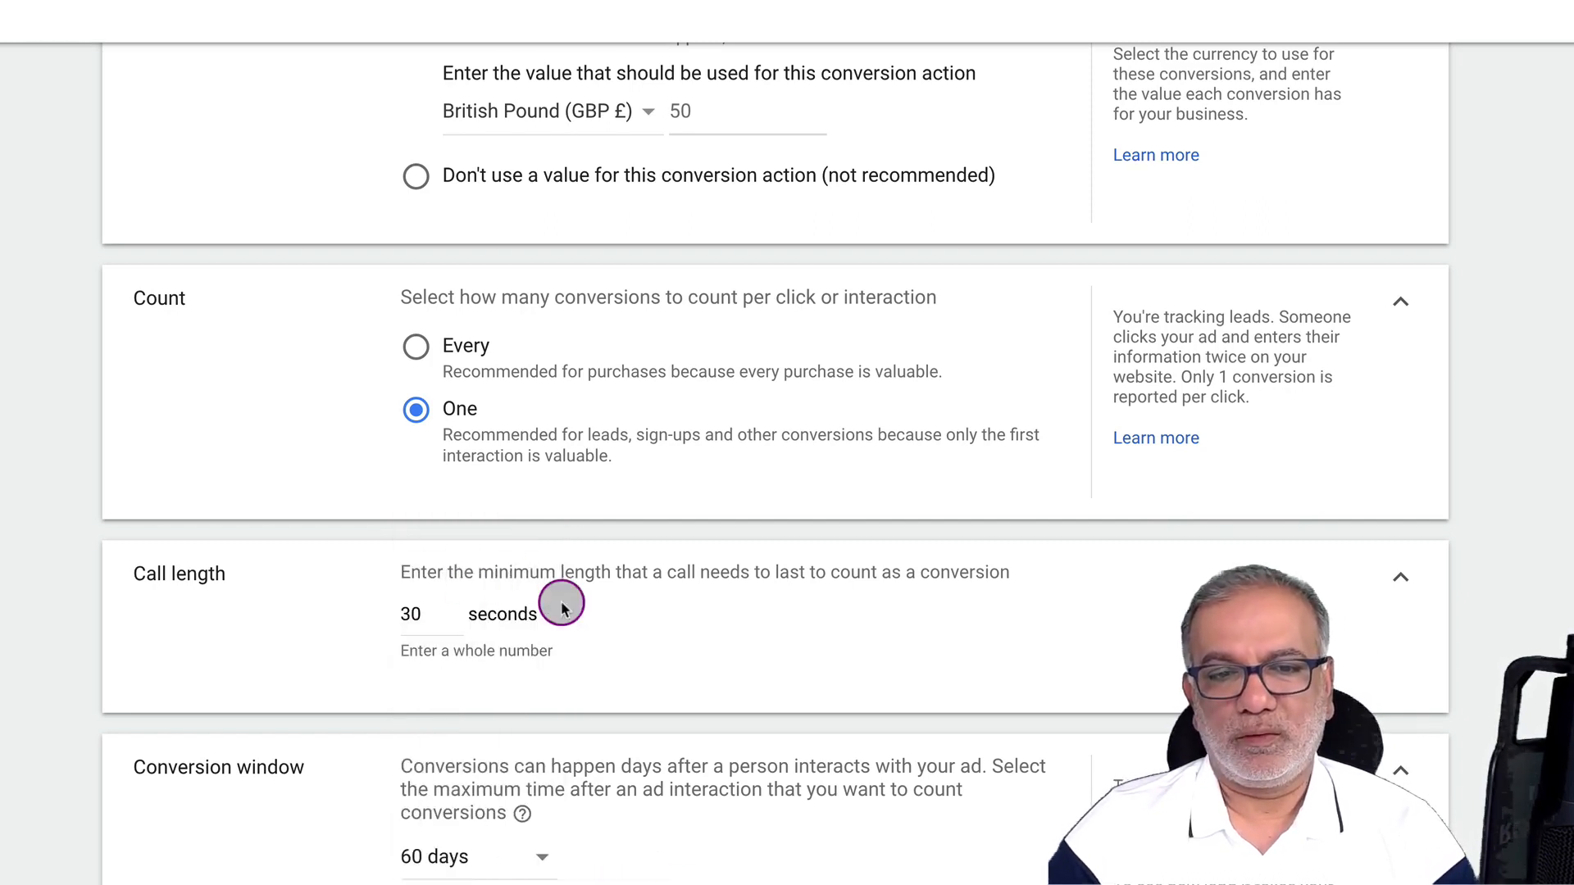
scroll(587, 849, down, 3)
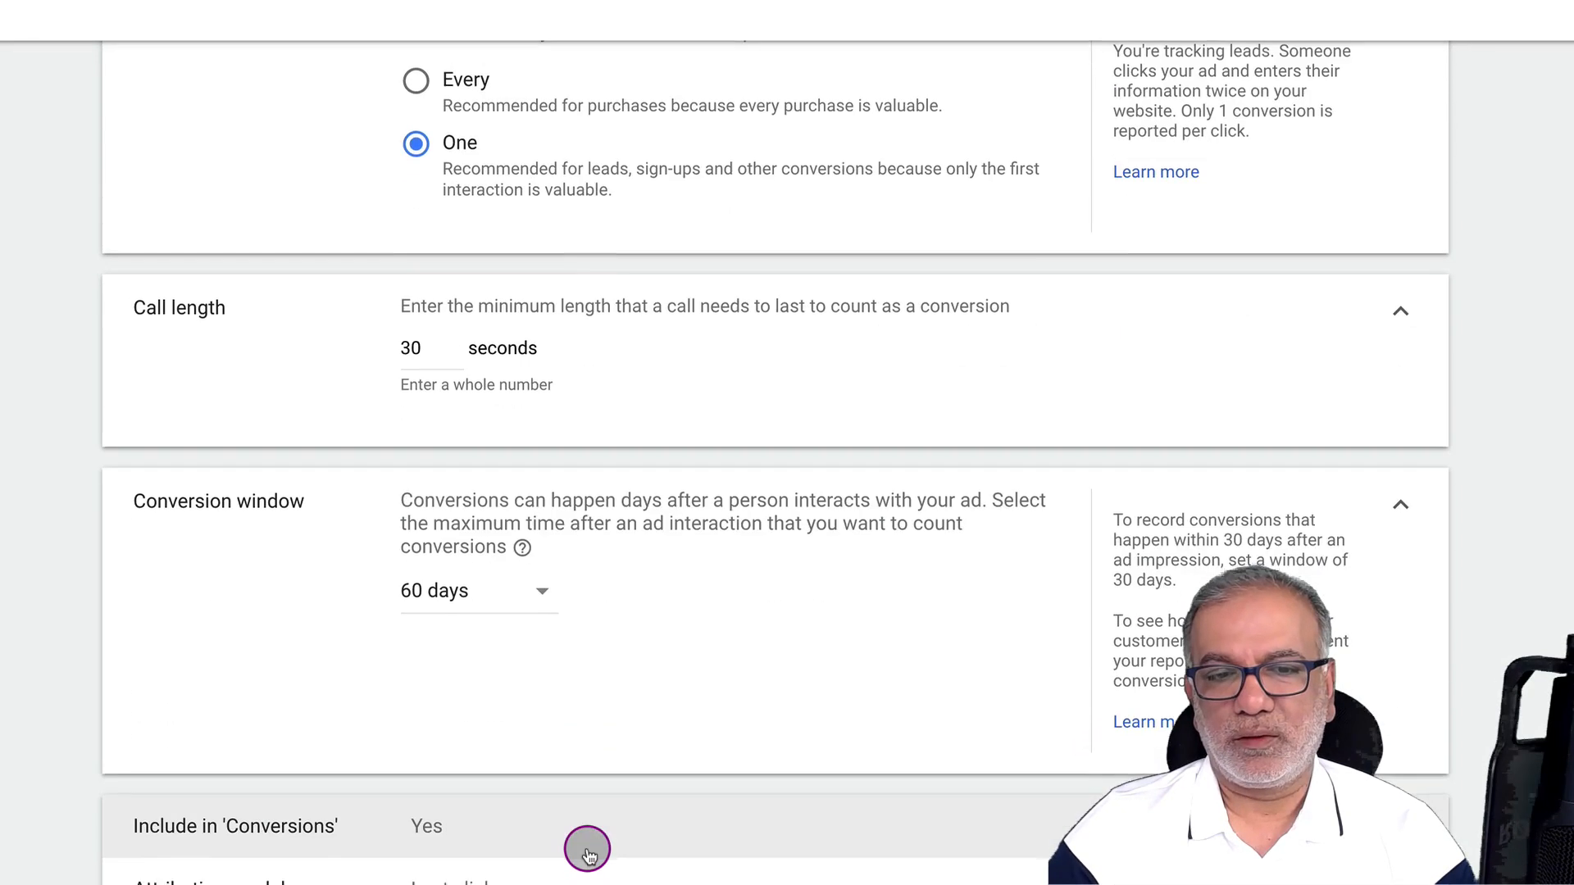
Keep the action included in Conversions and choose the Time decay attribution model
click(476, 828)
scroll(477, 831, down, 1)
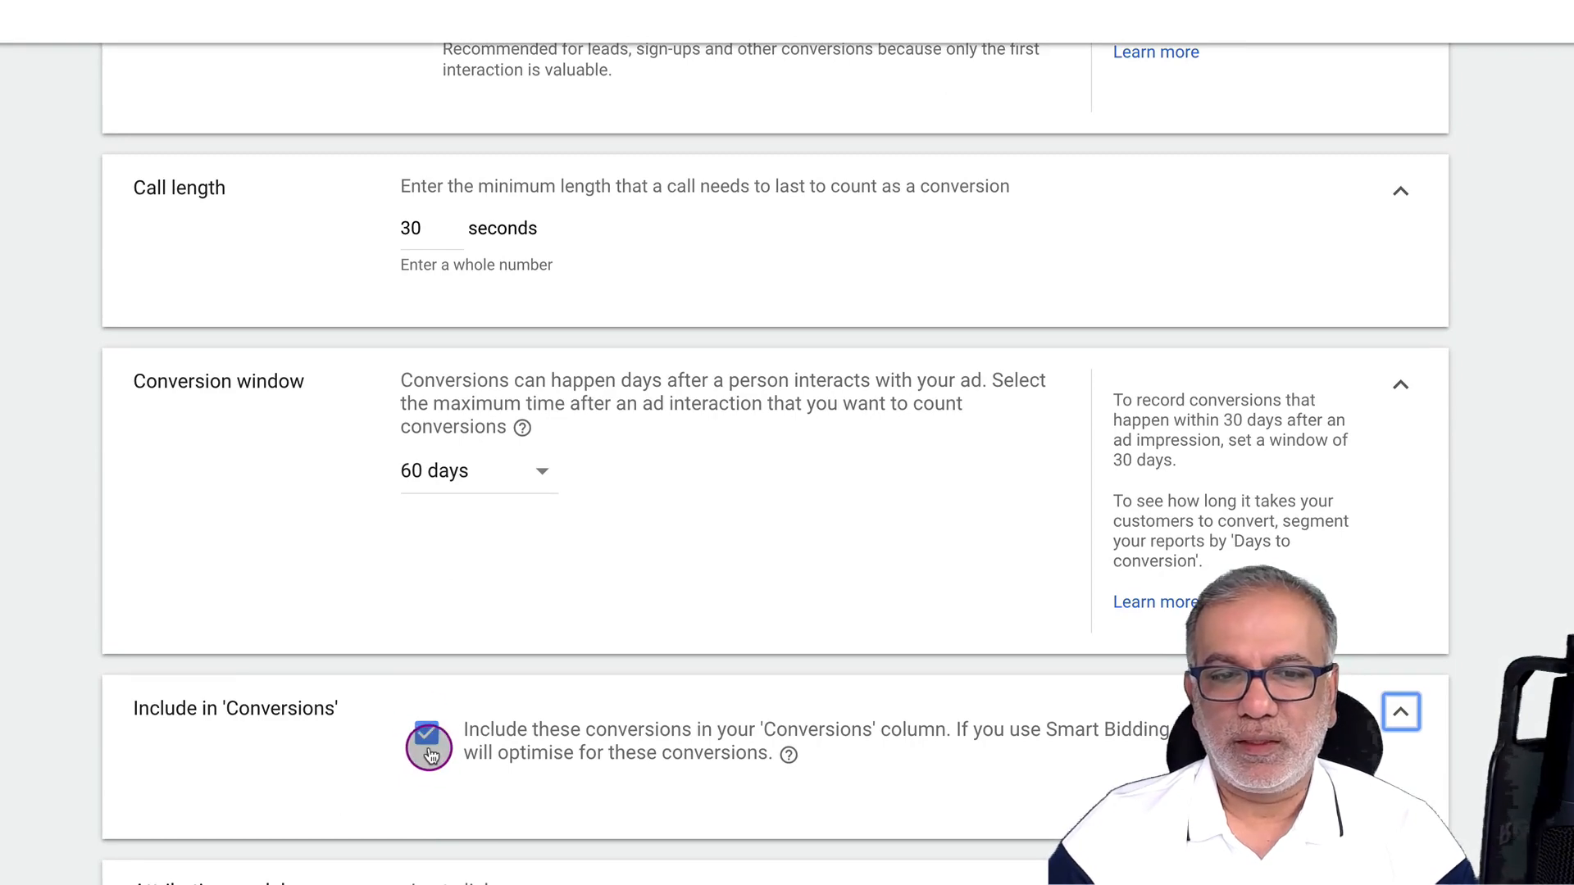
click(467, 882)
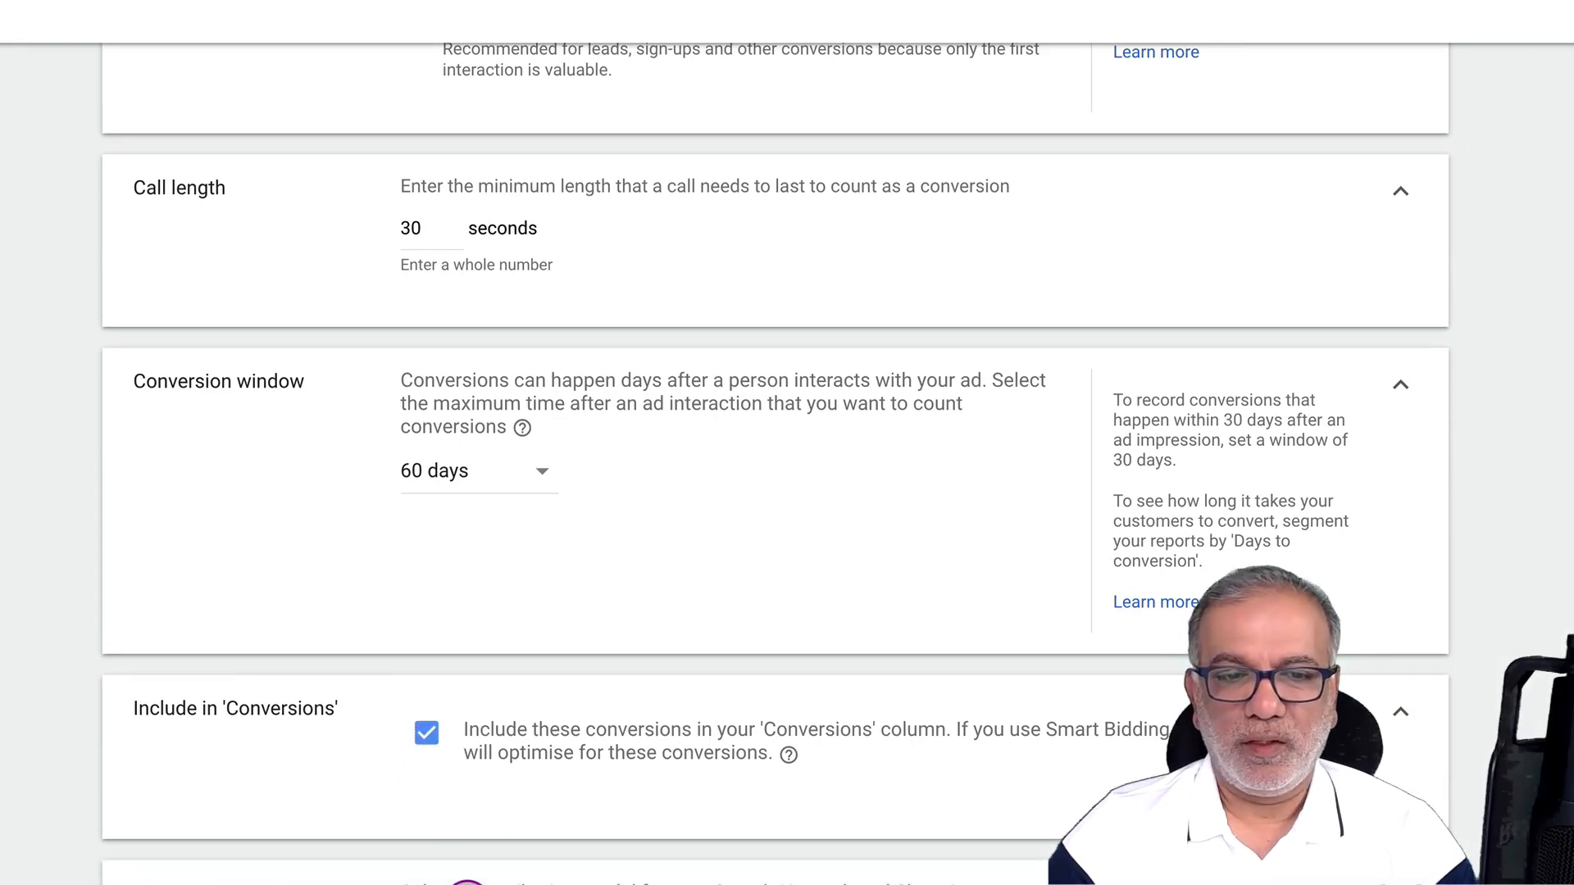
scroll(472, 873, down, 2)
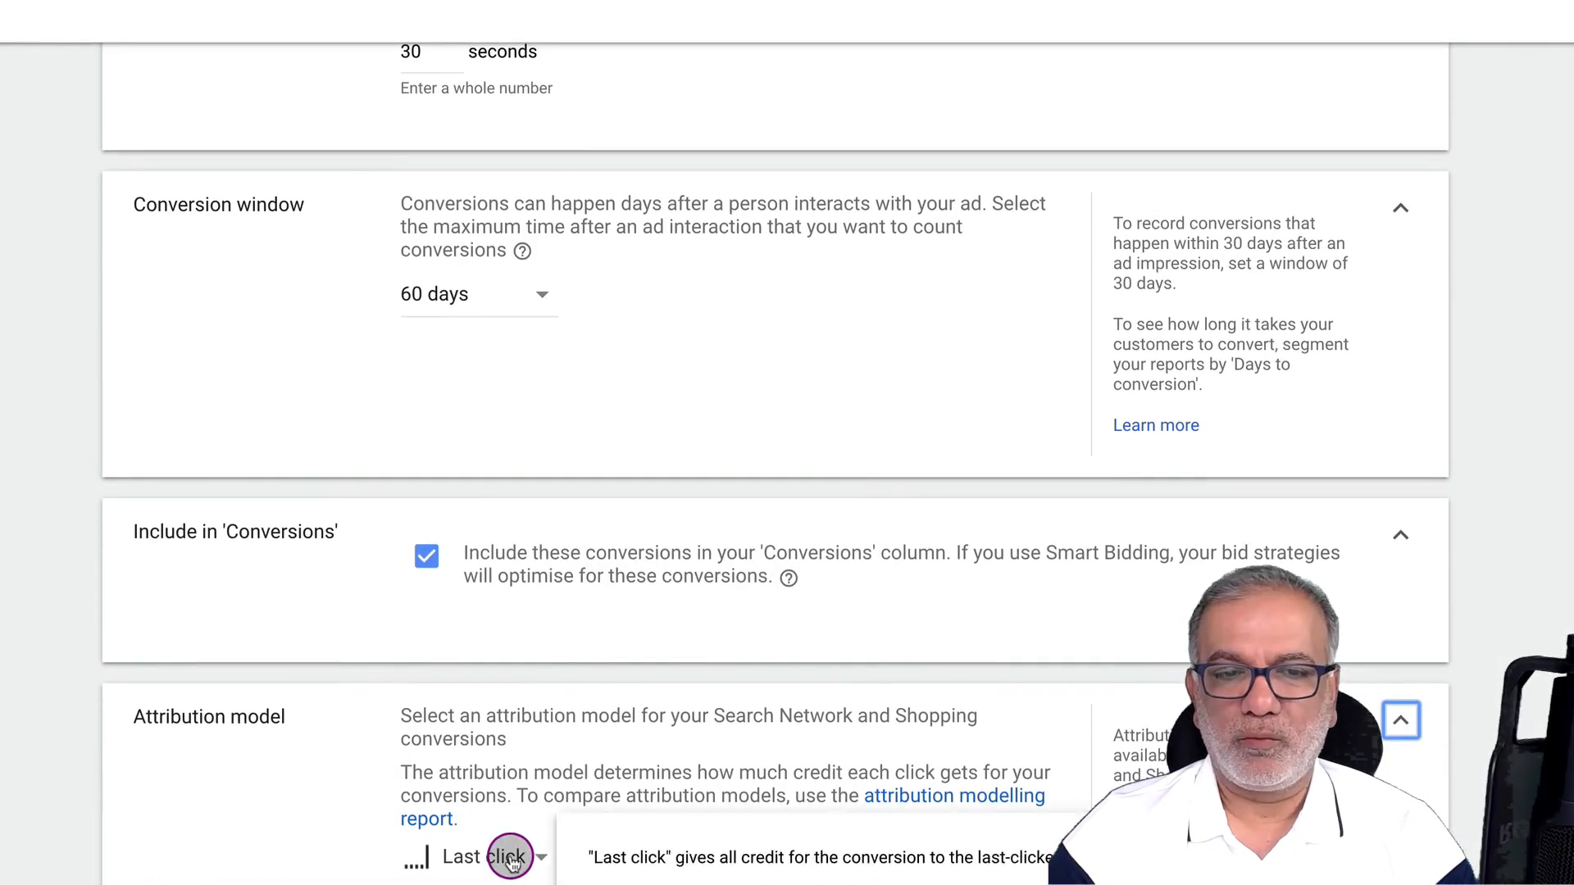
click(510, 858)
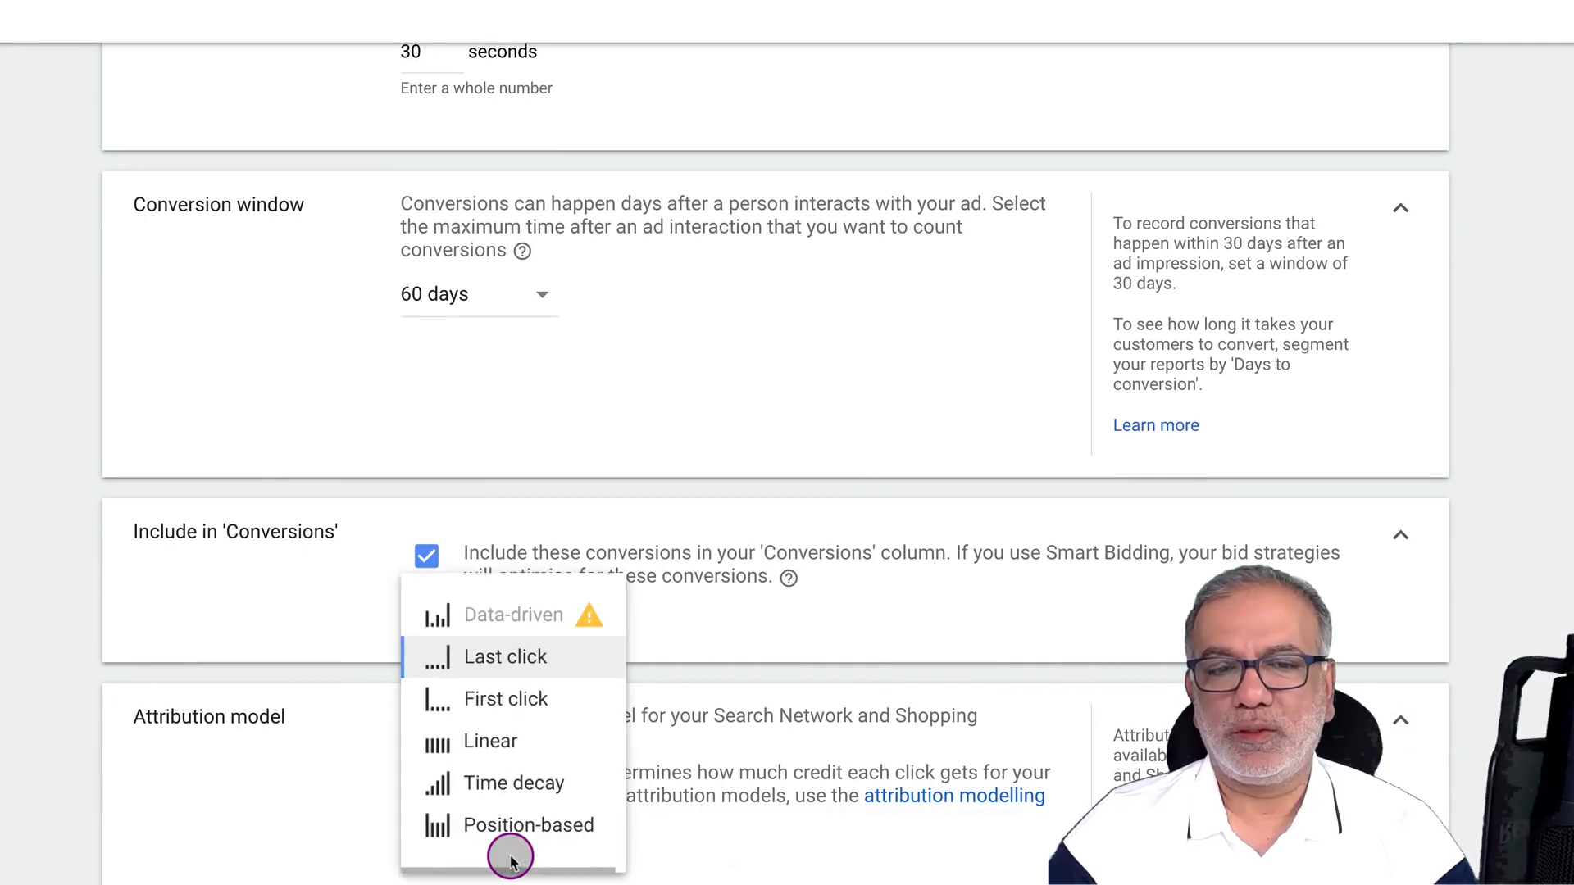
click(519, 781)
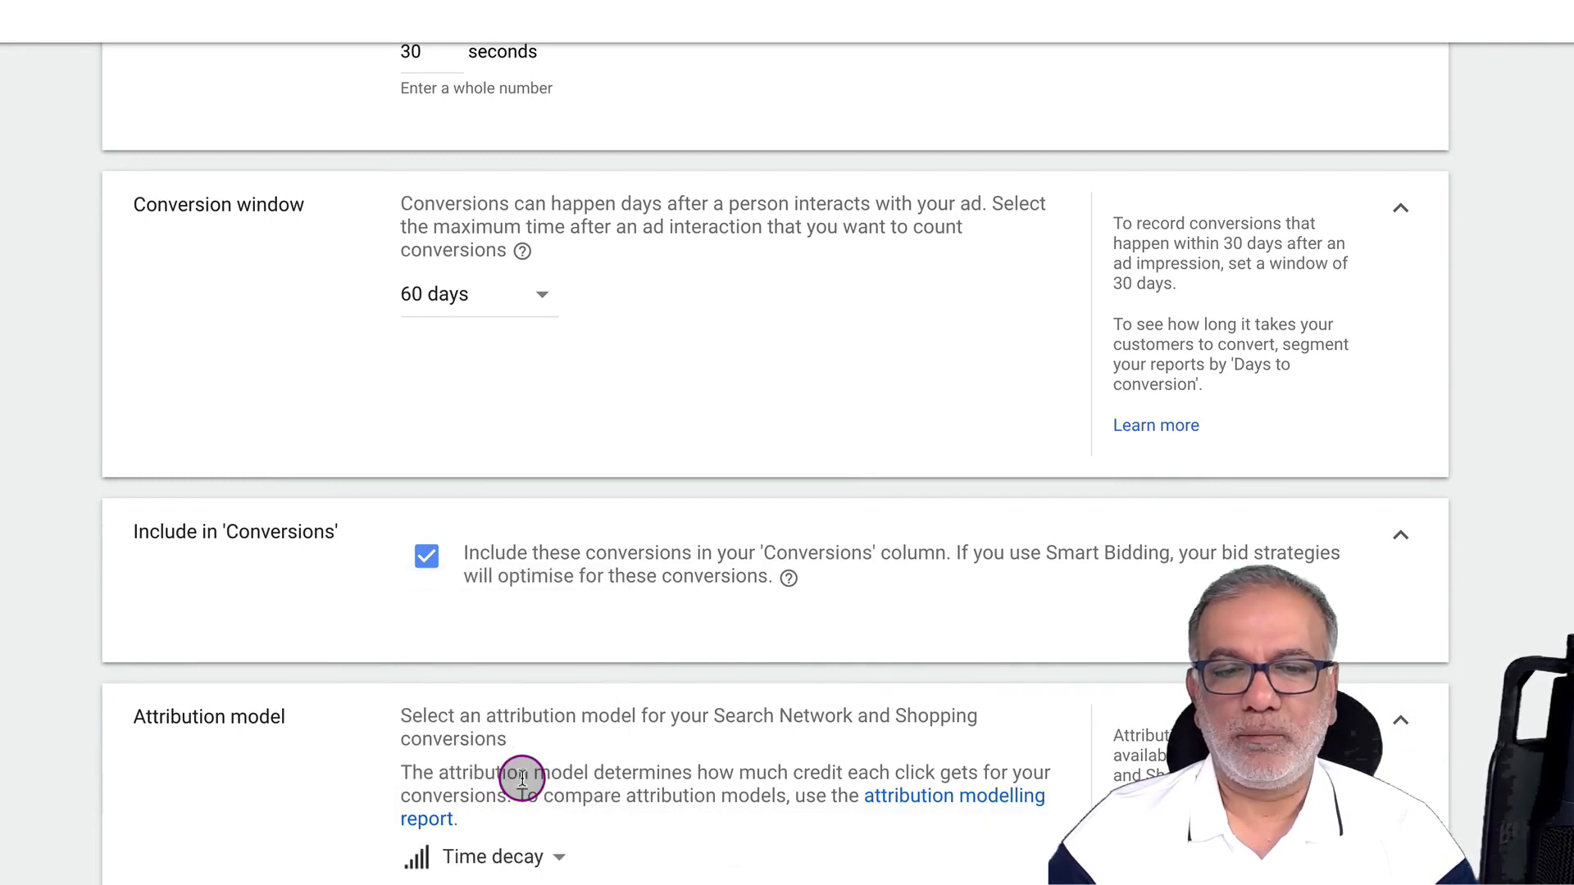
mouse_move(536, 871)
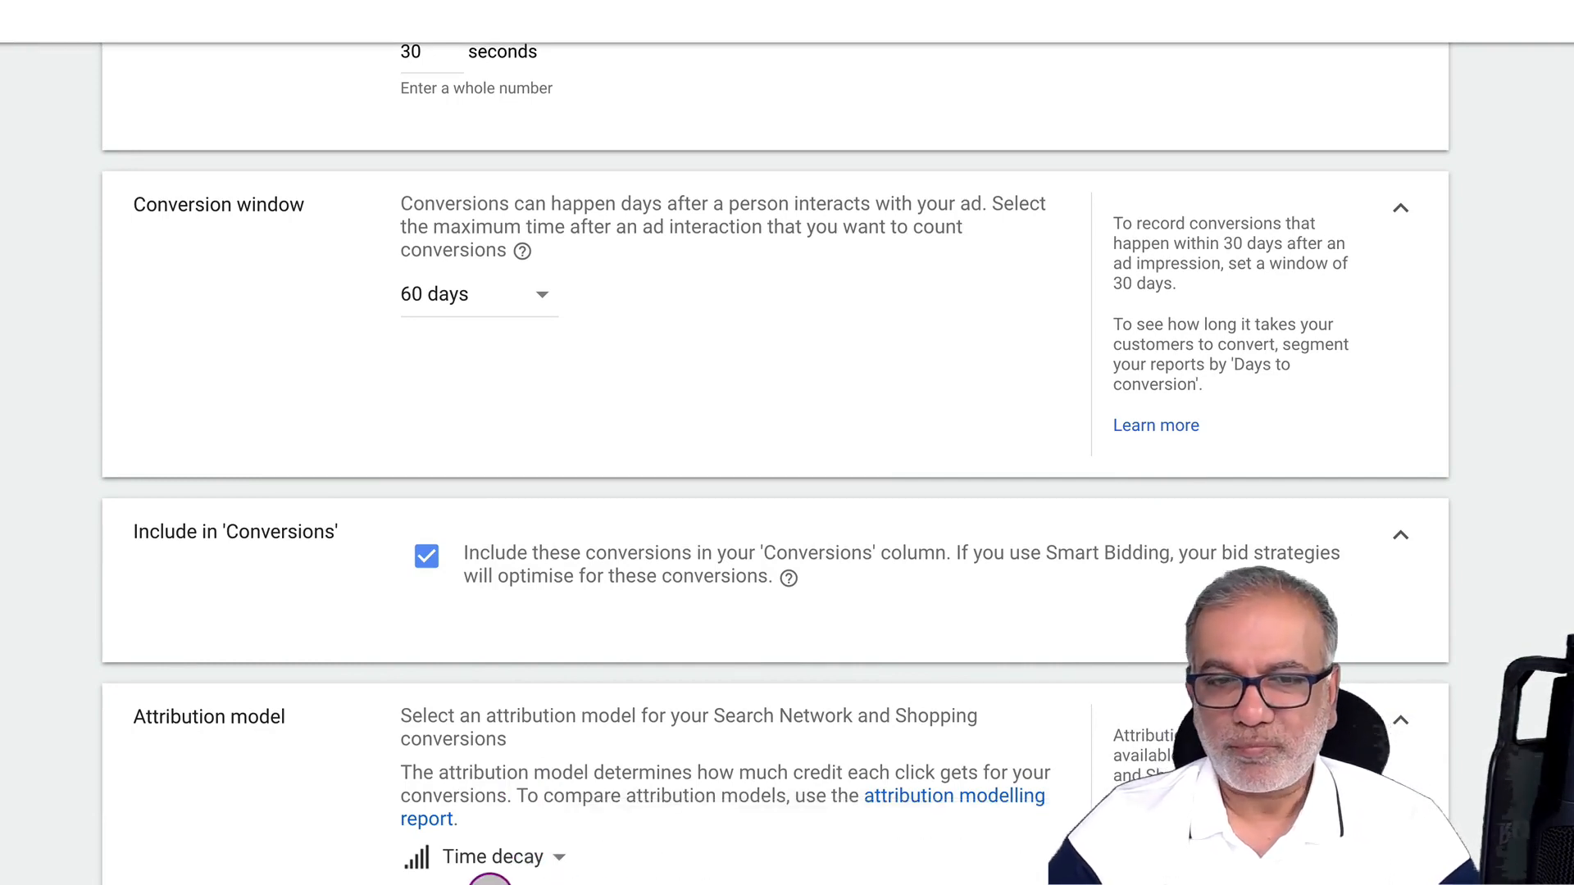
scroll(513, 856, up, 9)
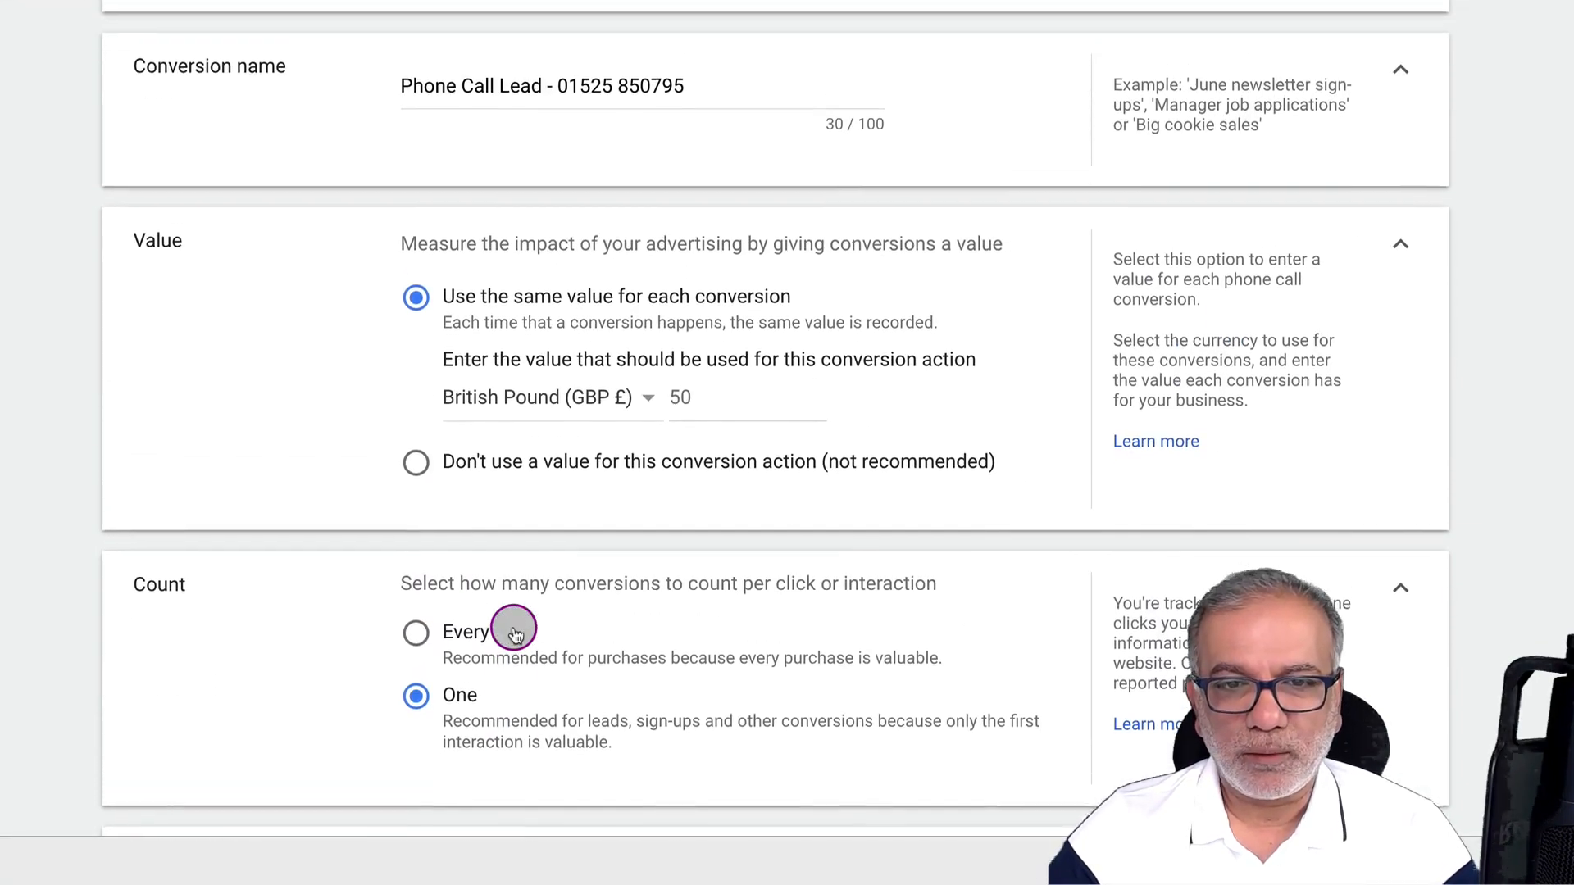
scroll(516, 627, down, 10)
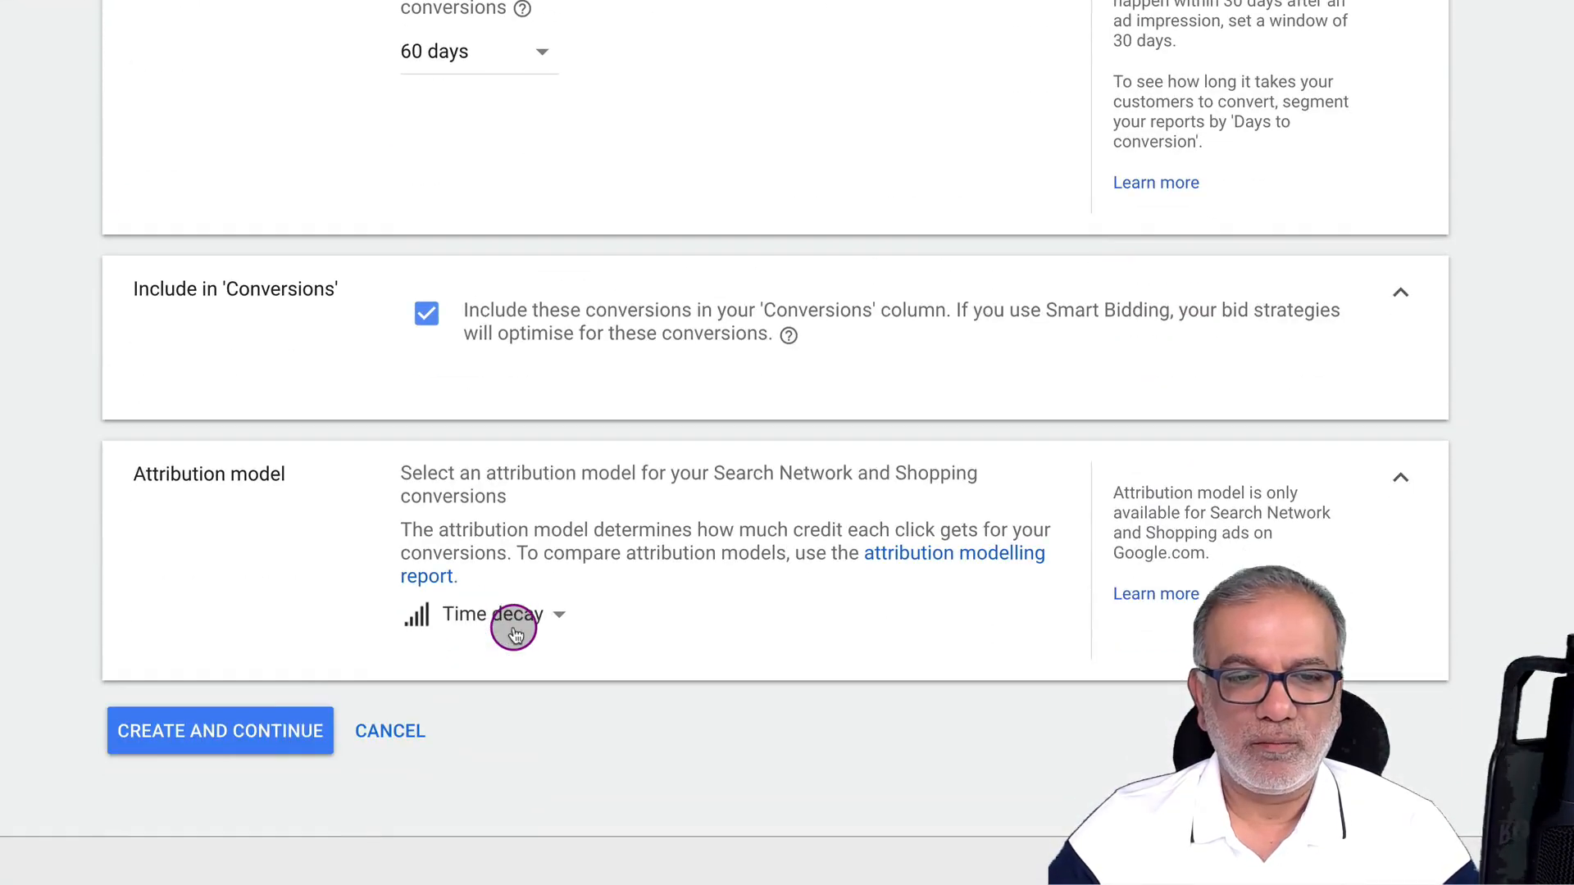
Create the conversion action and finish, returning to the campaigns list
click(274, 732)
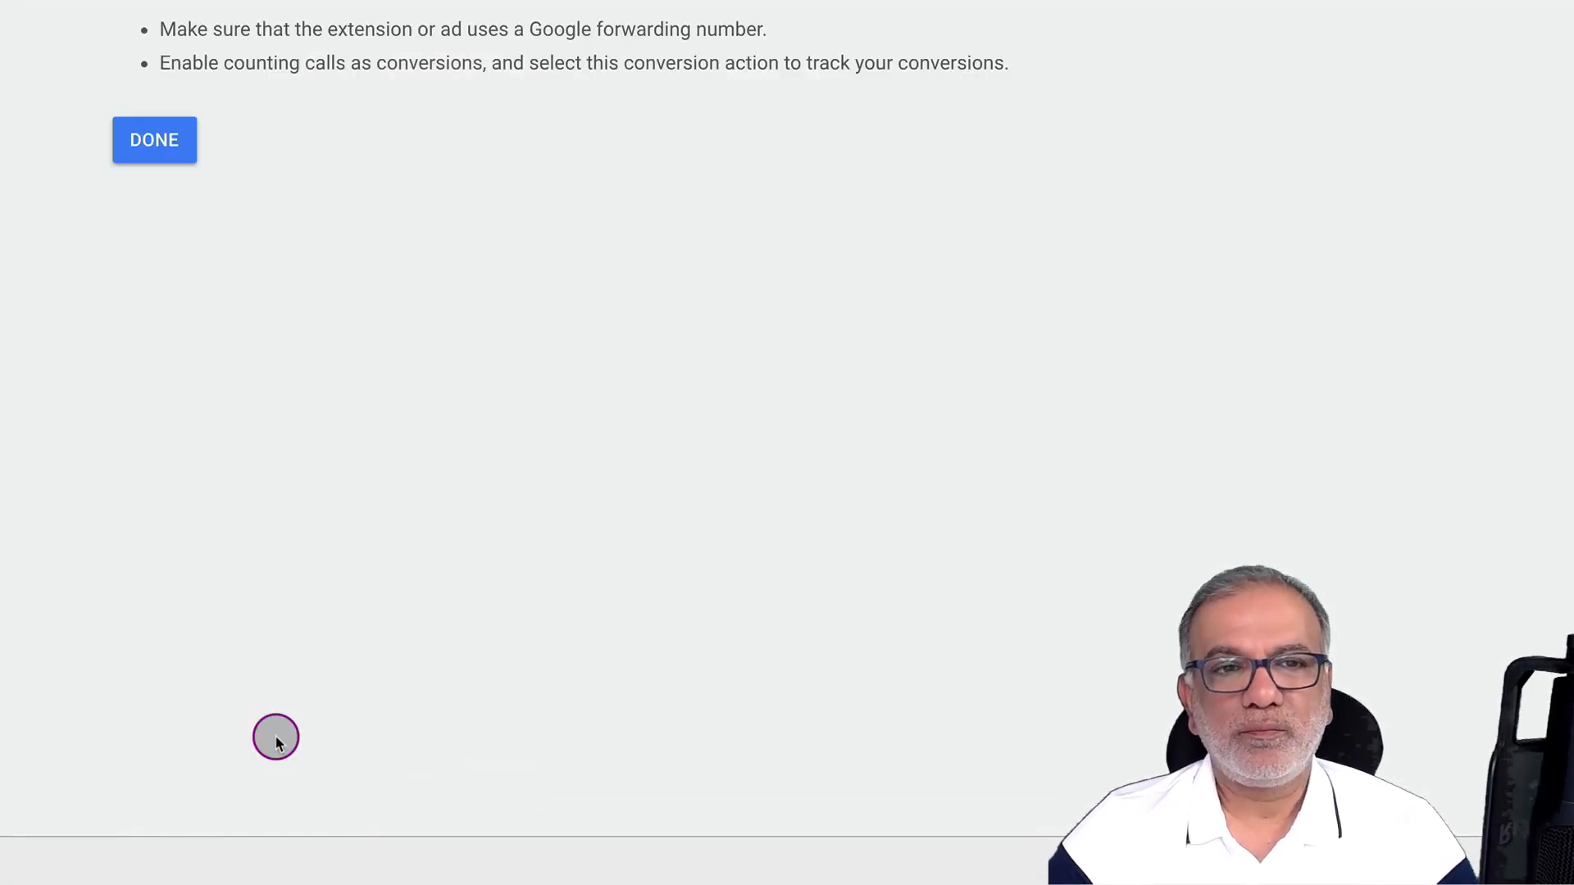
click(155, 140)
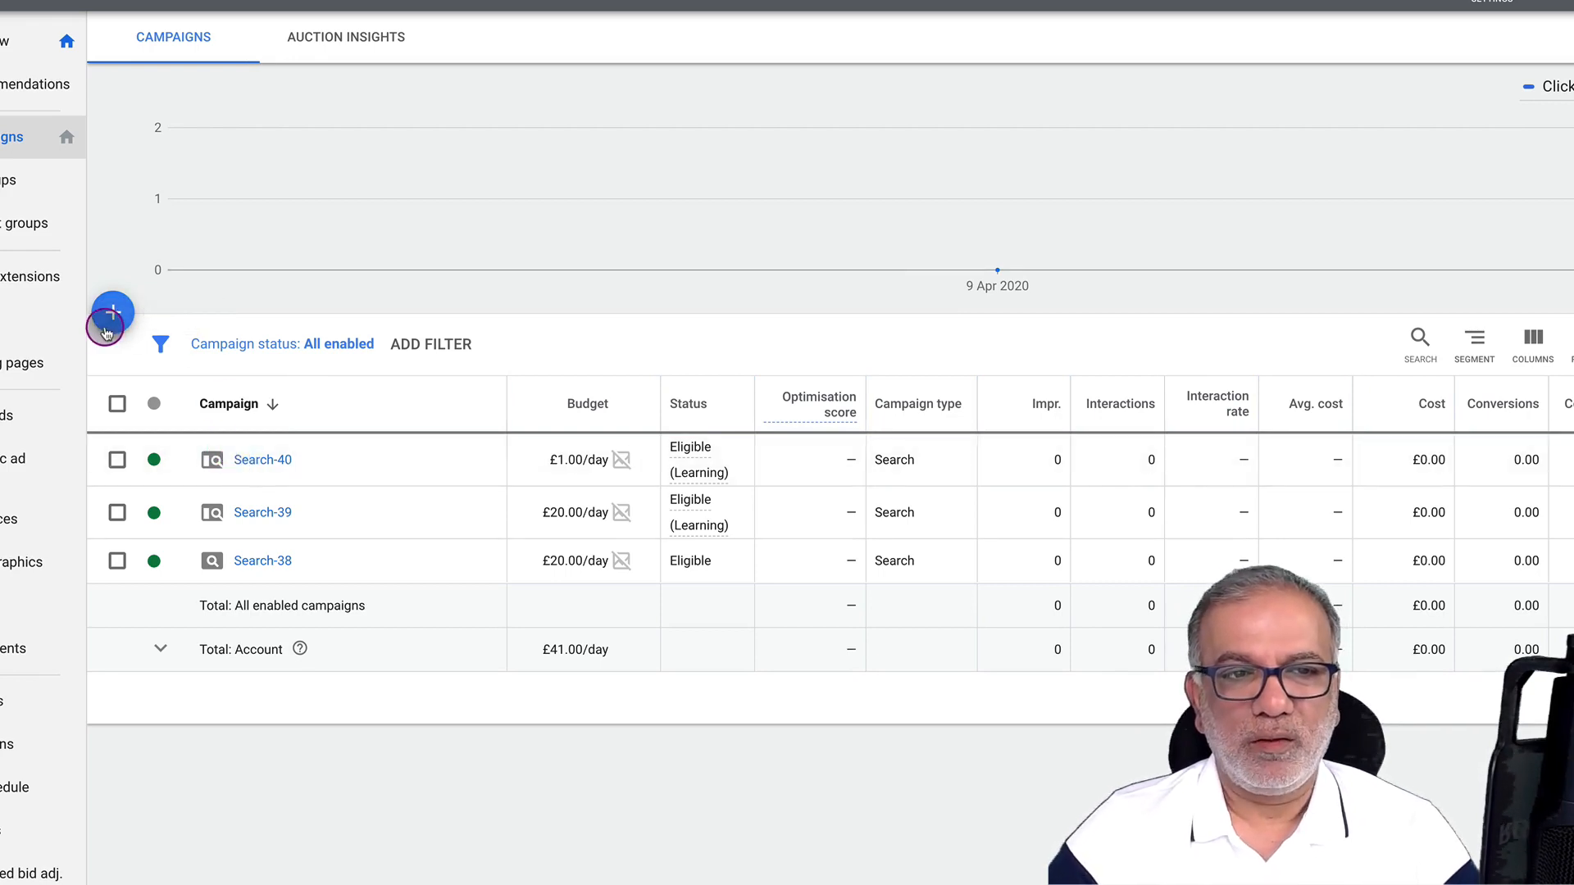
Start a new campaign from the + button above the campaigns table
click(117, 306)
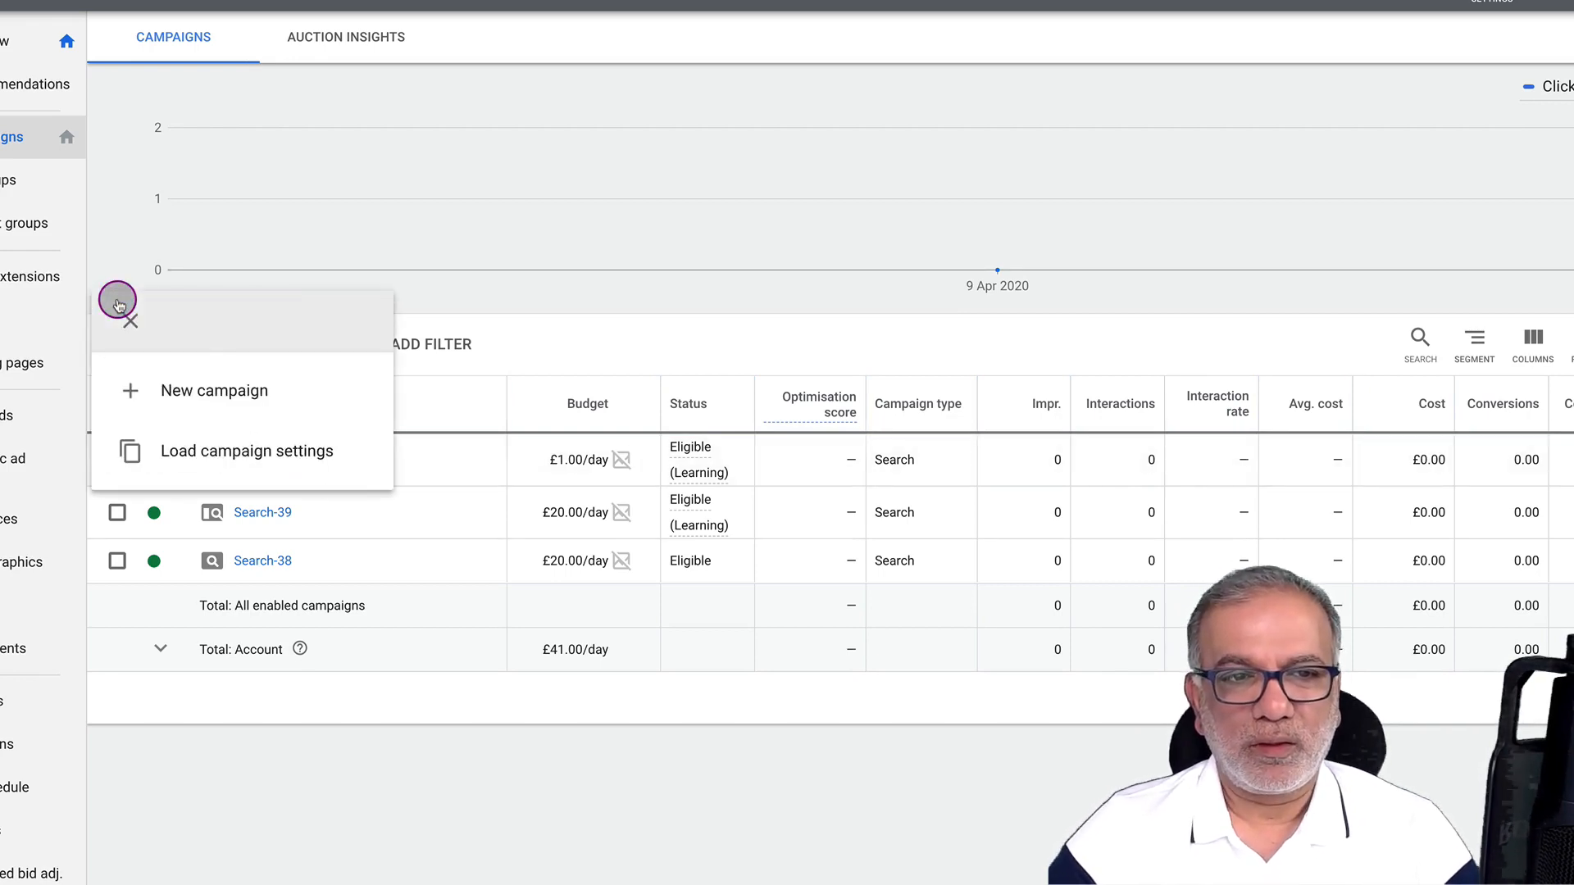
click(212, 391)
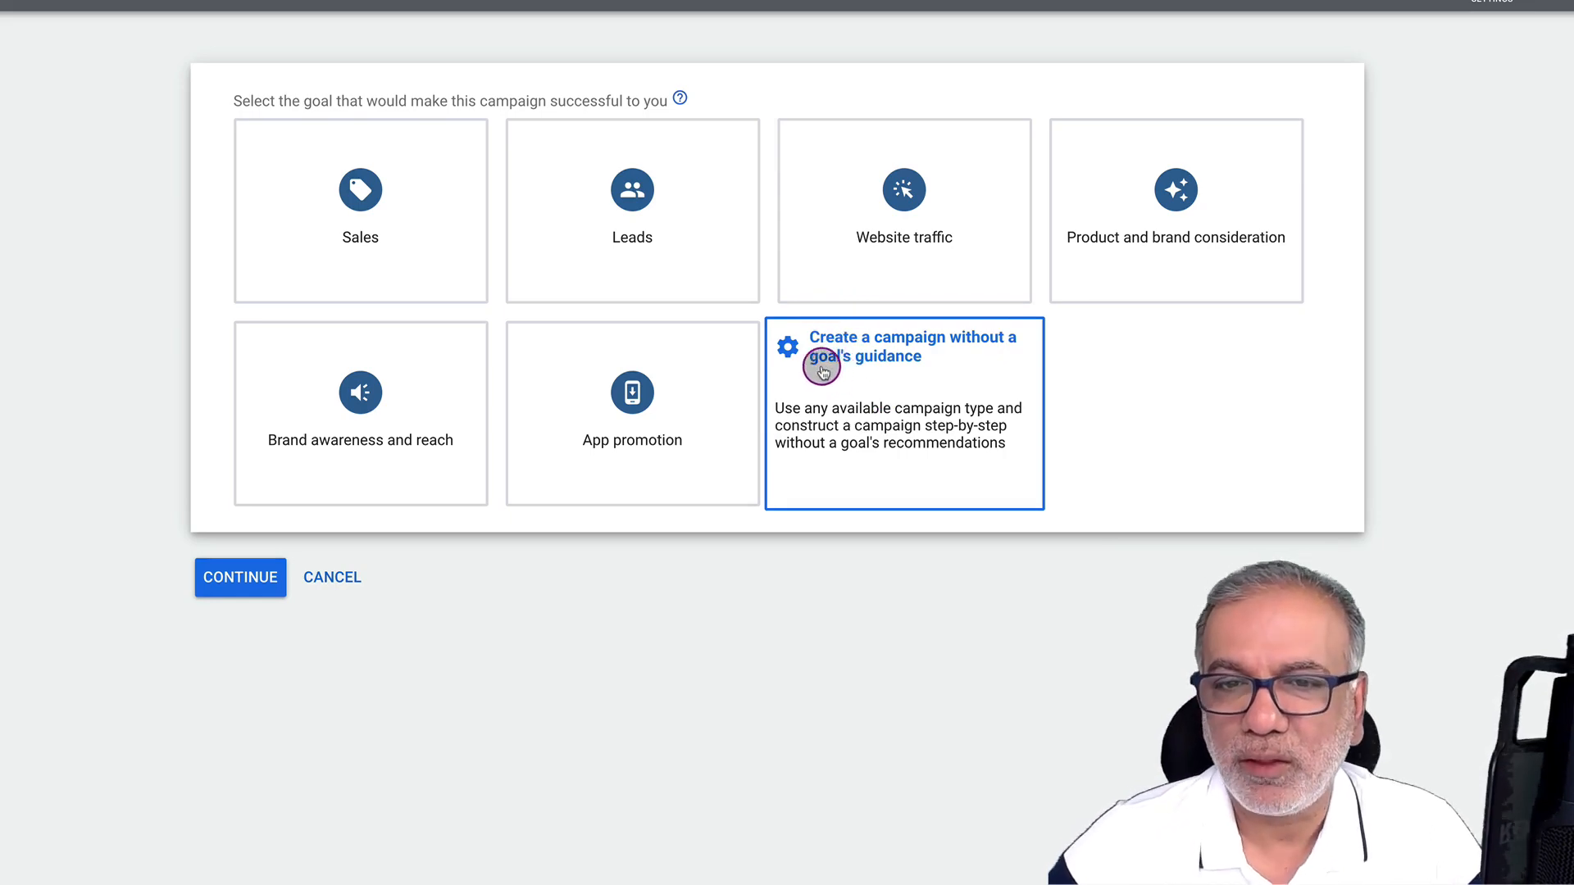
Create a Search campaign without goal guidance, aimed at phone calls to a United Kingdom number
click(892, 373)
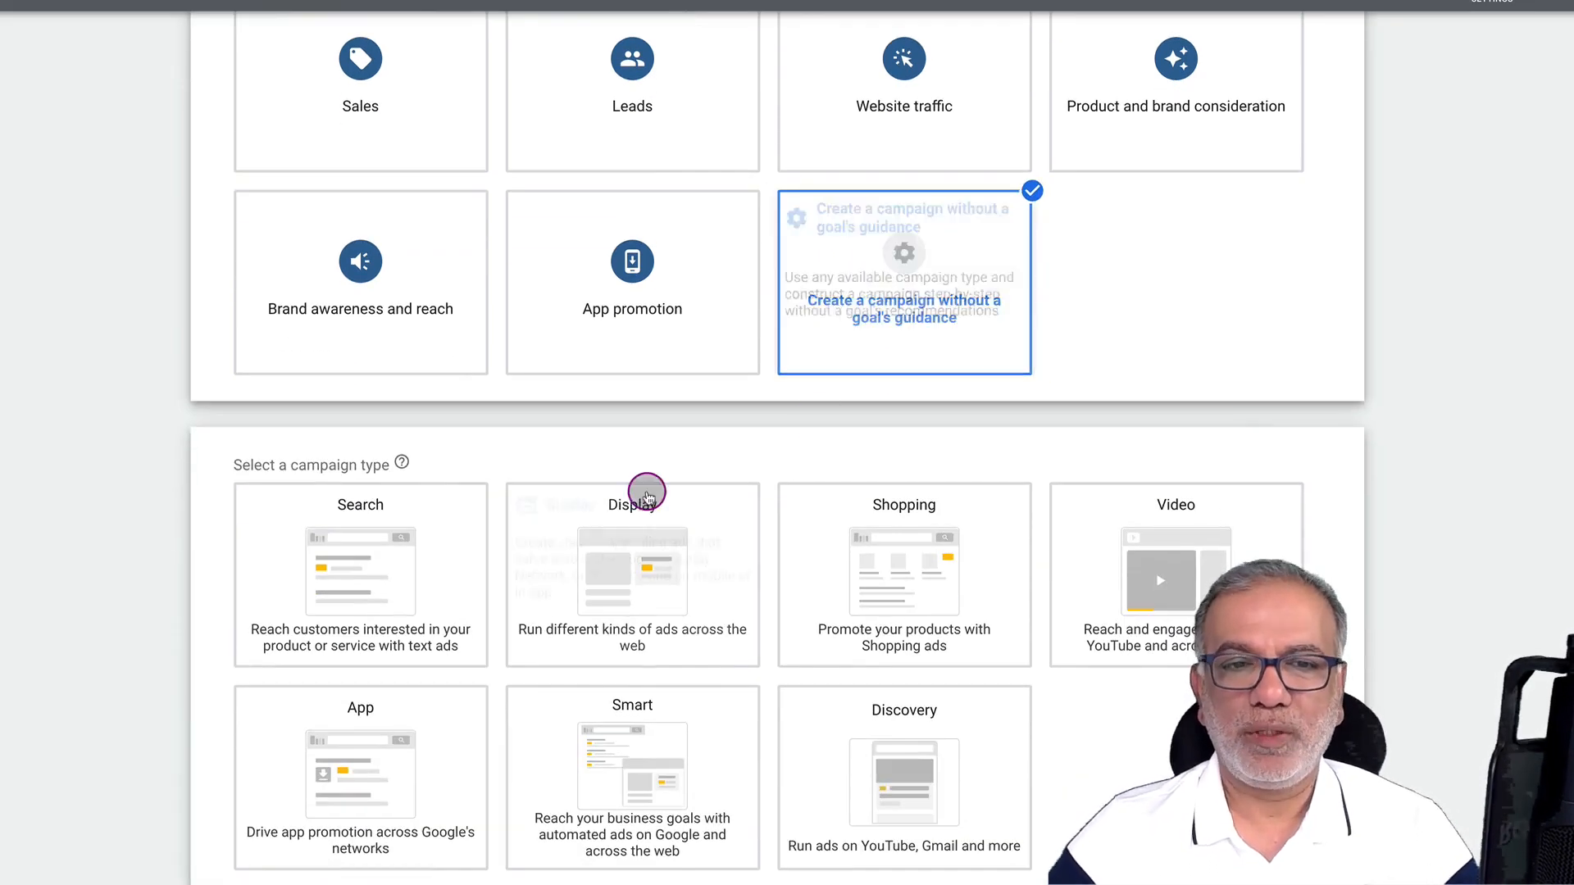
click(394, 537)
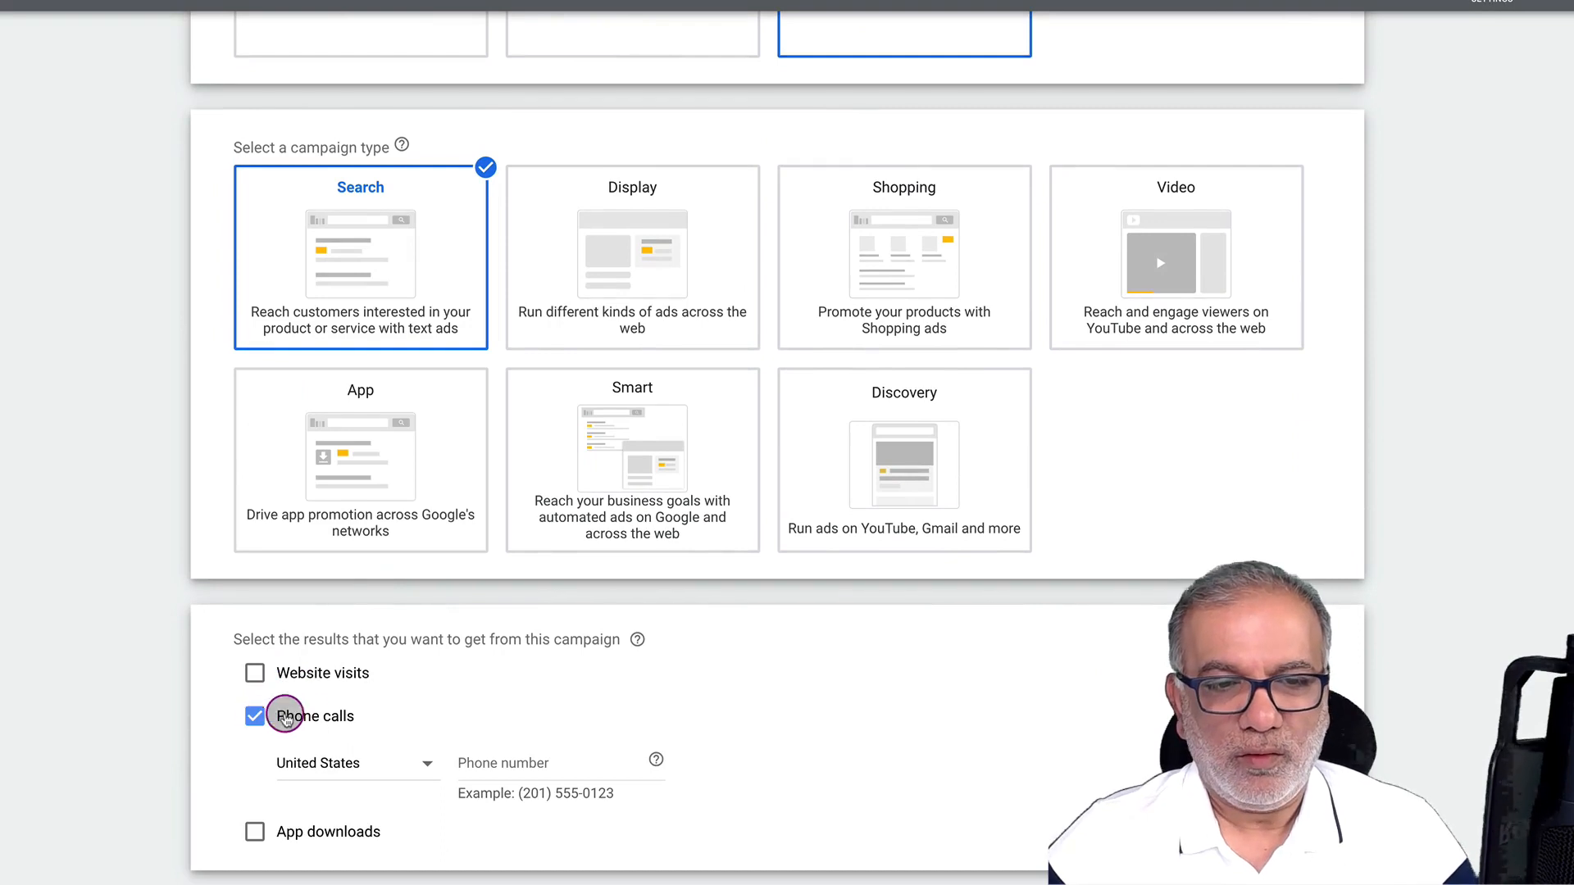
click(351, 762)
click(373, 728)
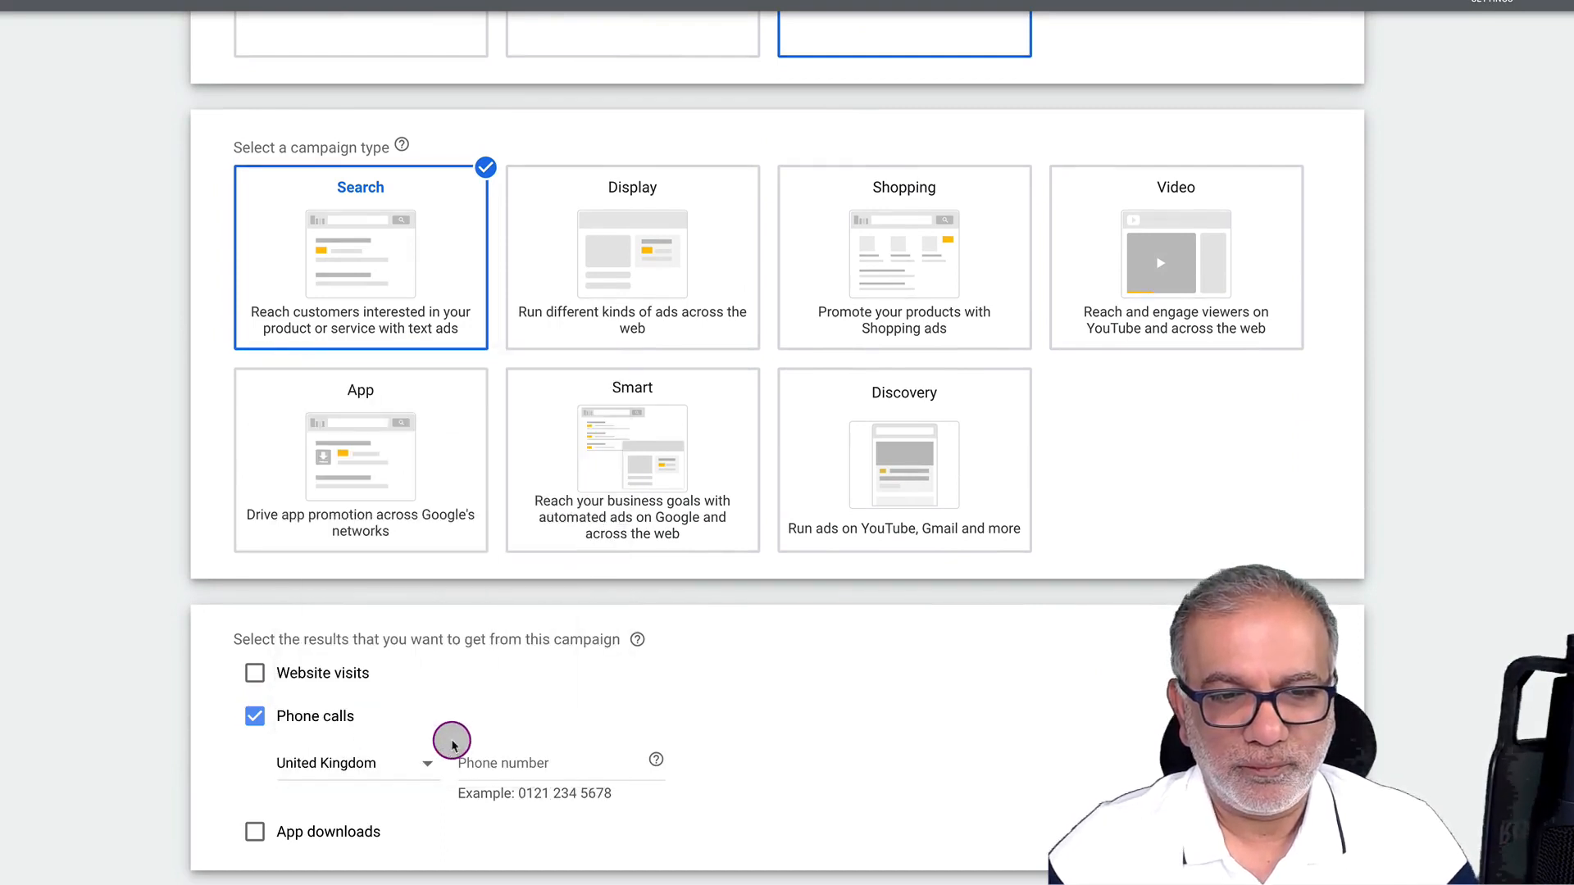
click(499, 755)
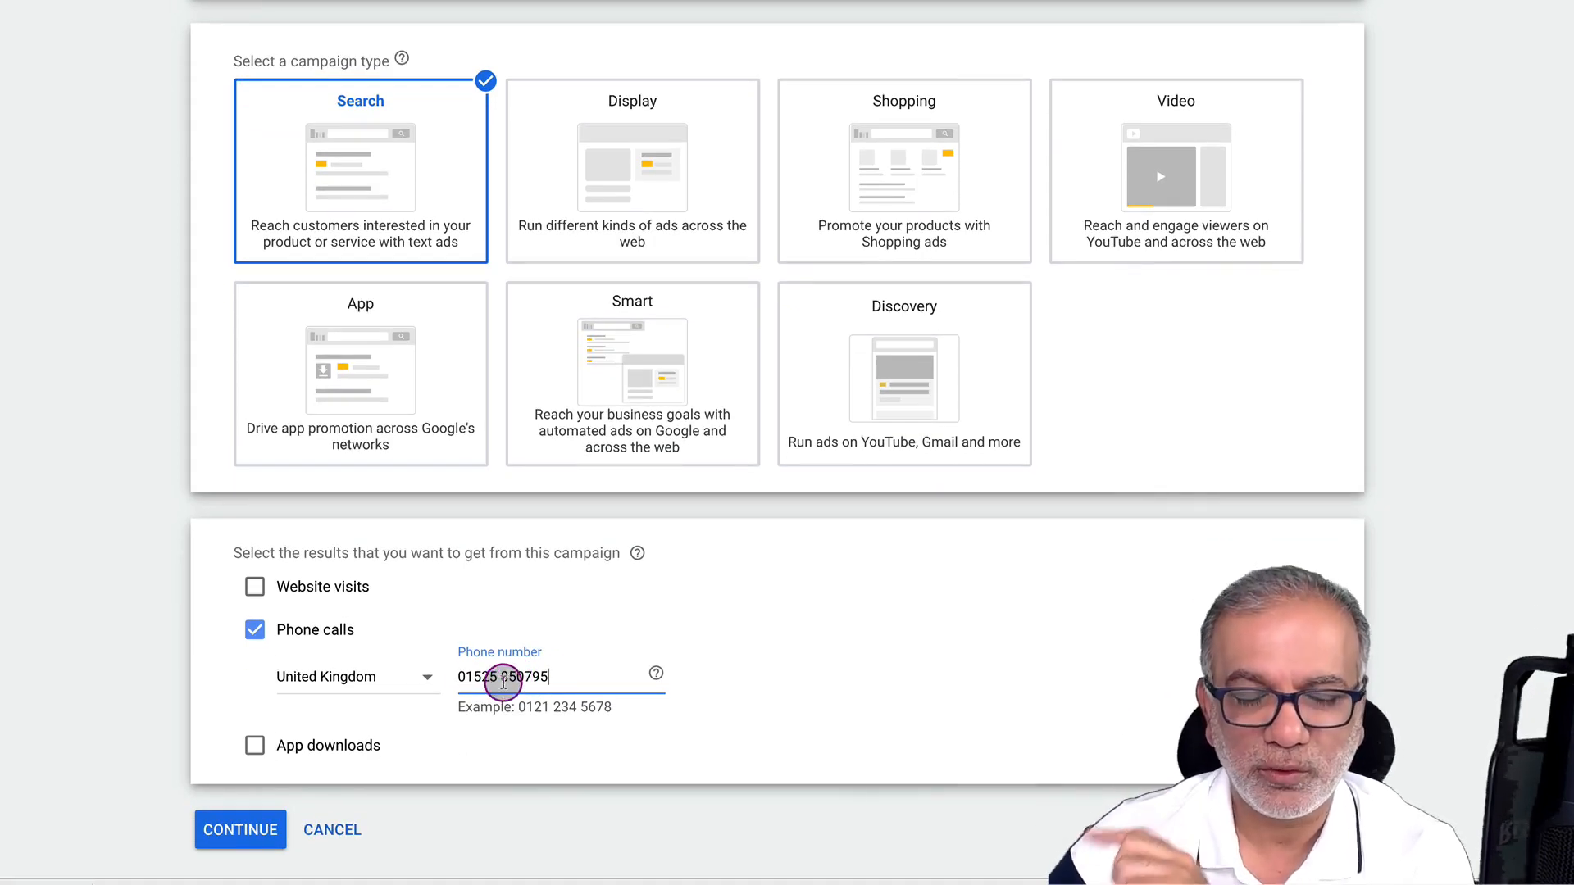
click(240, 832)
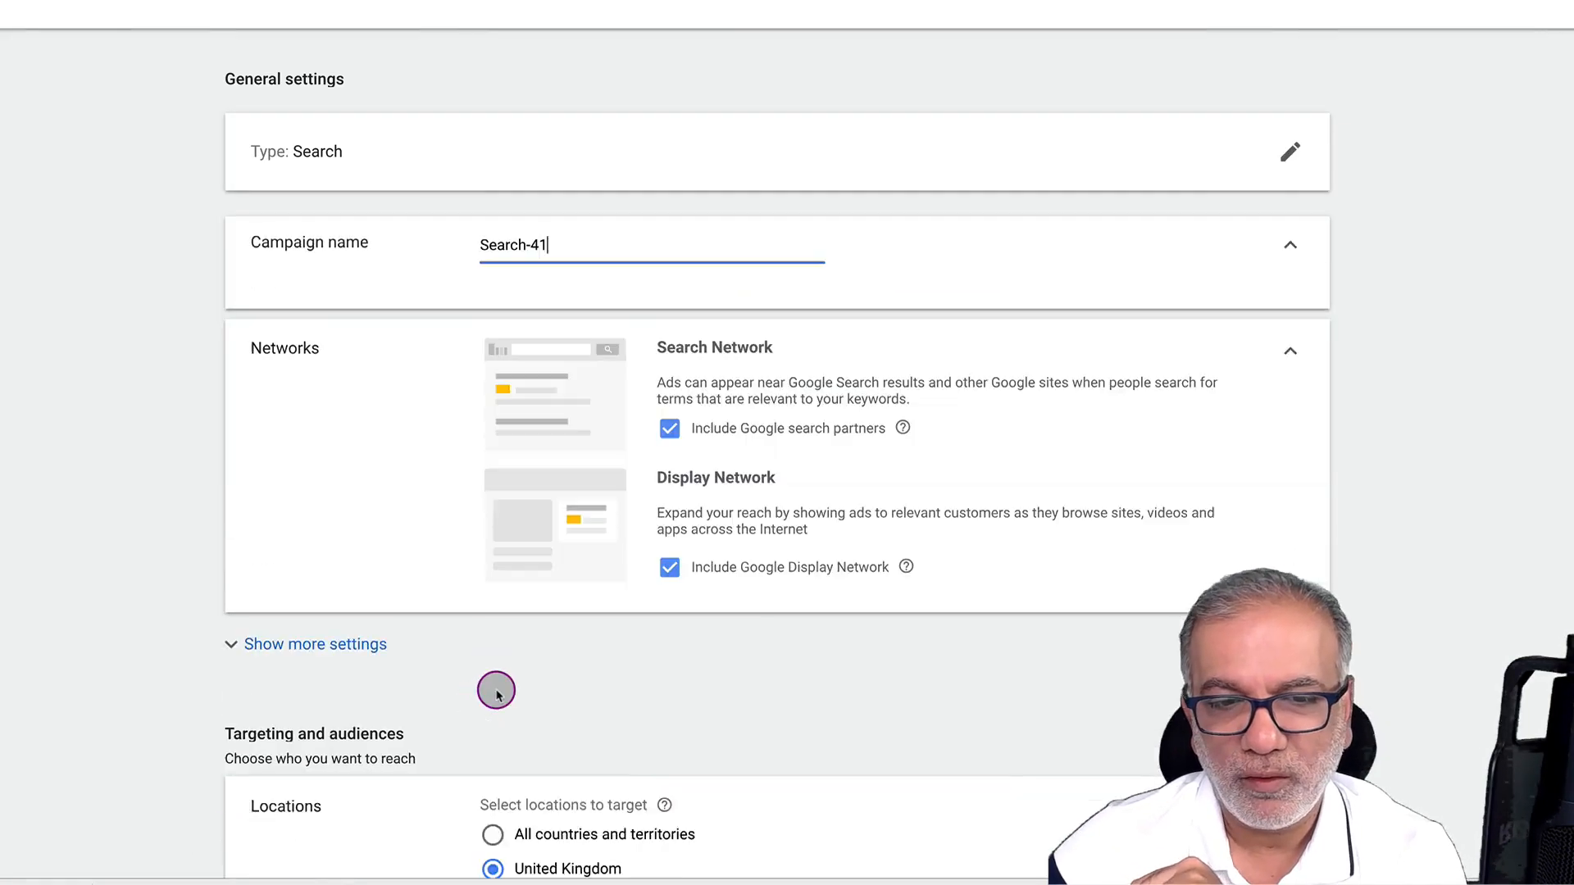
Rename the campaign 'Test Call Campaing' and untick Google search partners and the Display Network
triple_click(524, 242)
text(Test Call Campaing)
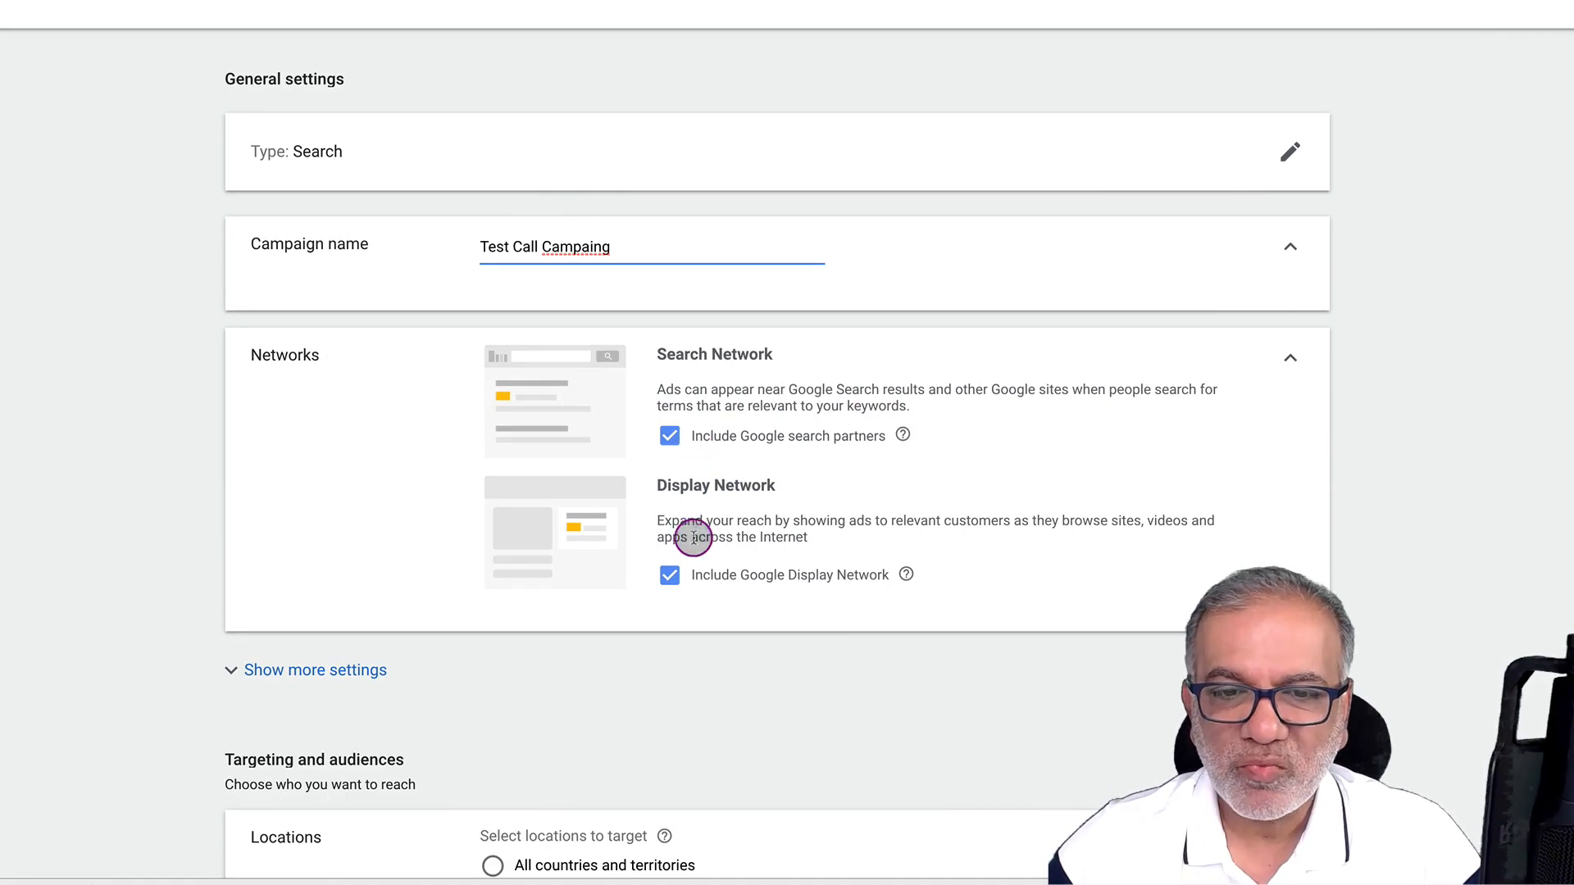
click(669, 573)
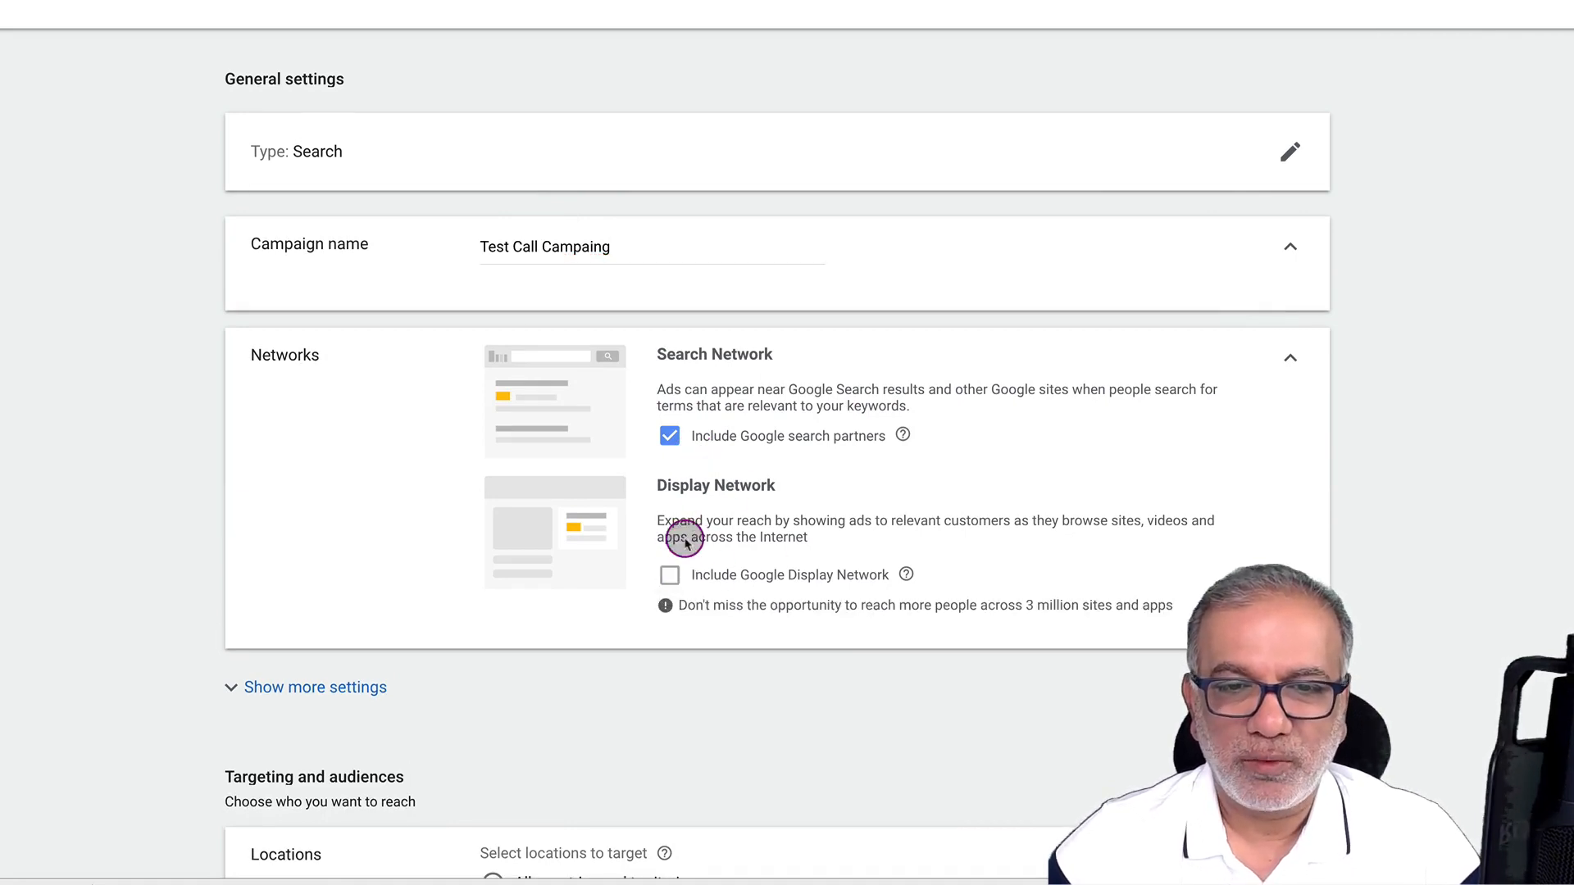
click(670, 435)
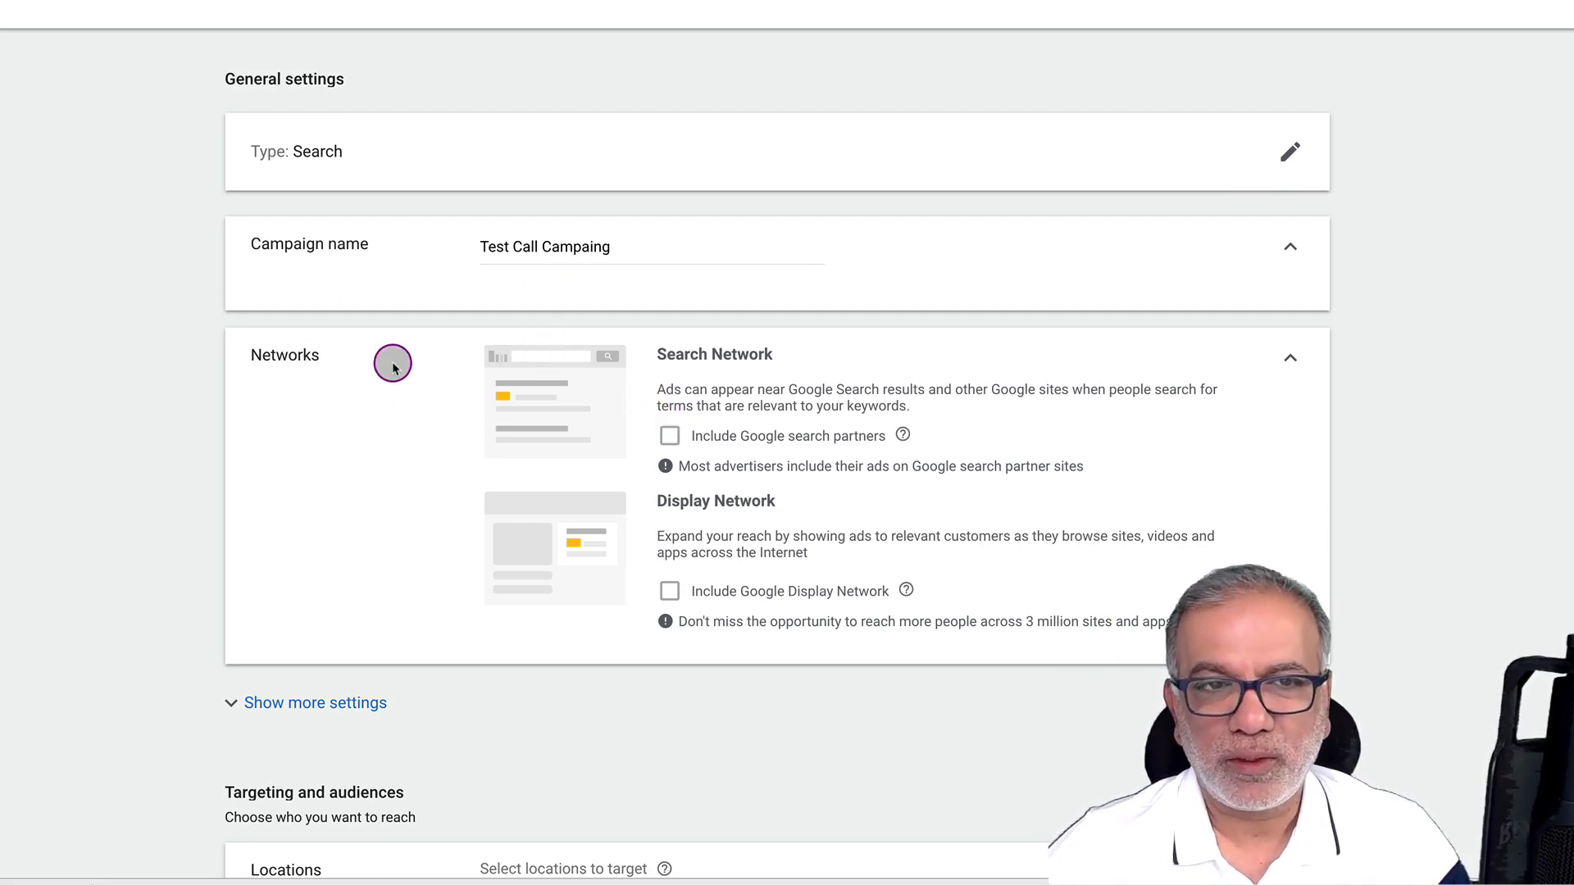
scroll(393, 366, down, 4)
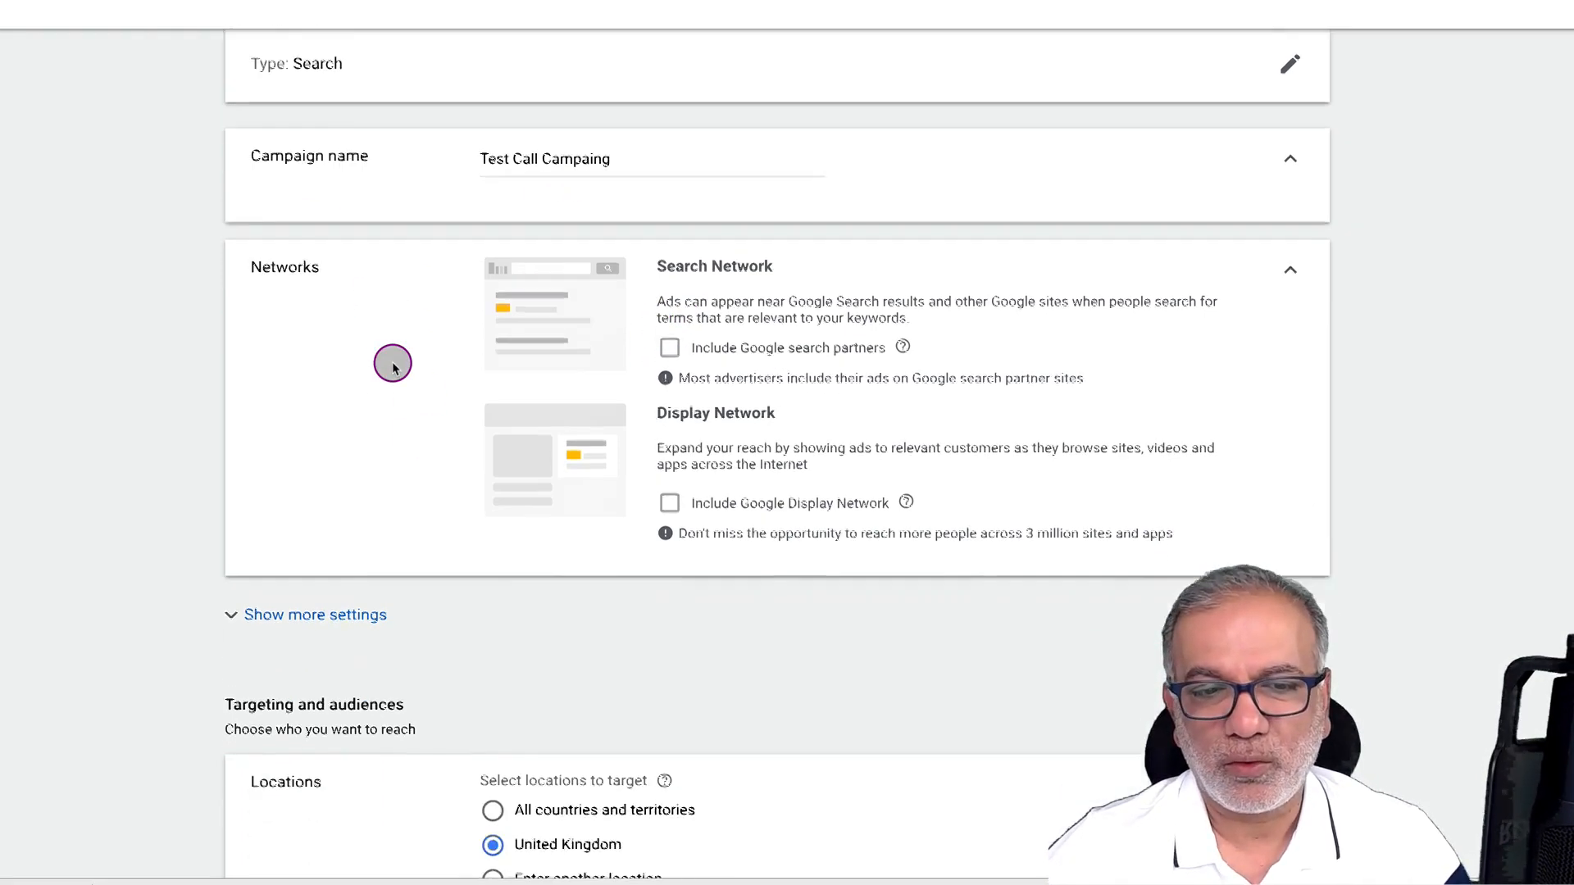
click(364, 397)
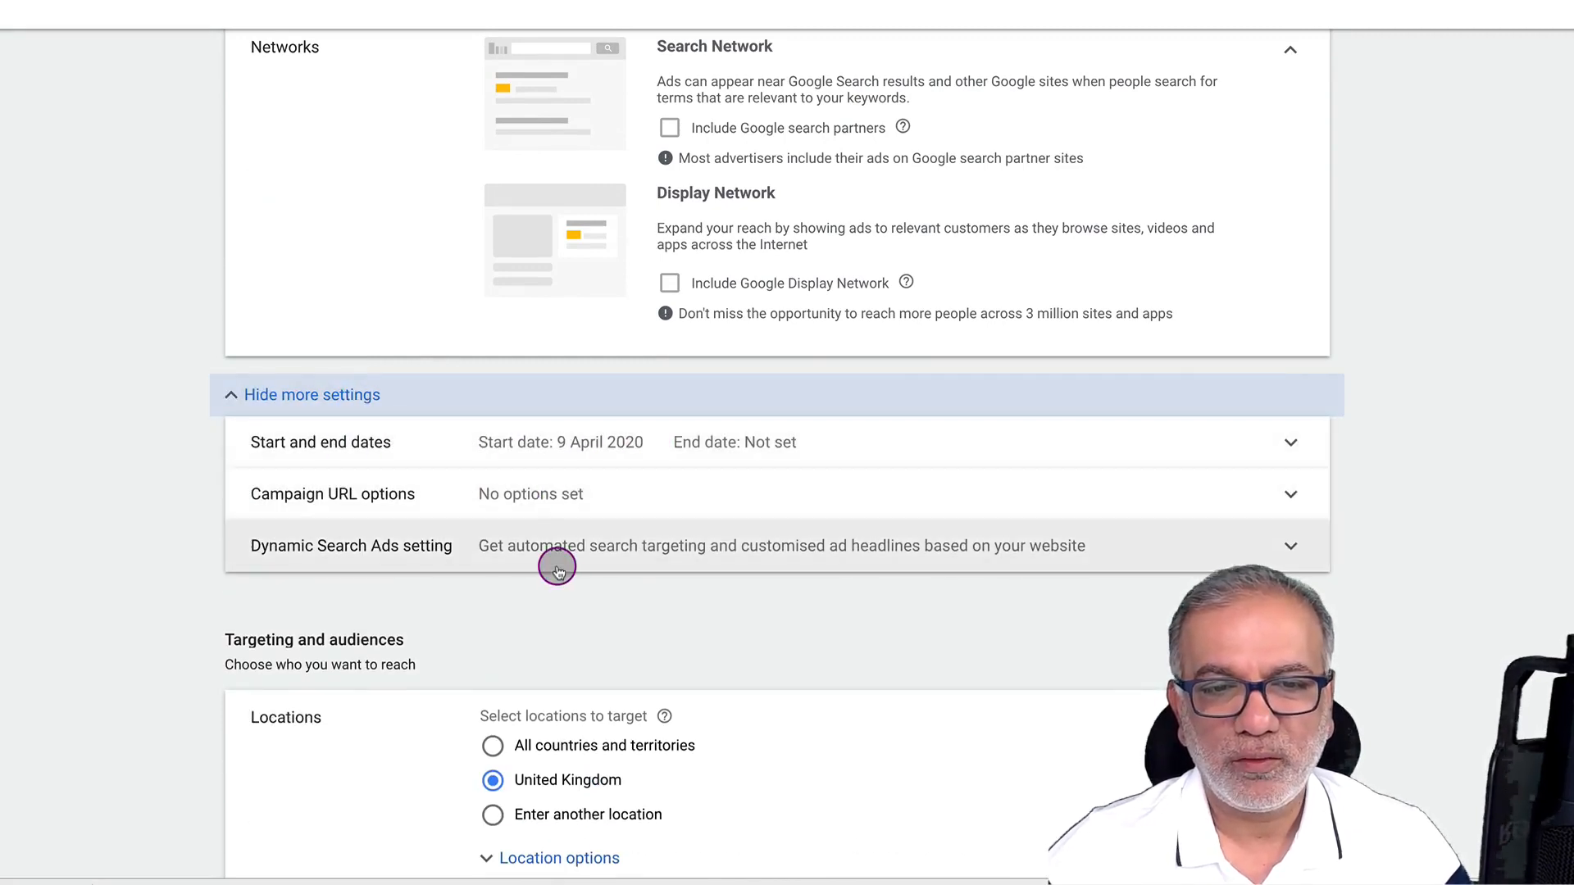
Add Social Media Enthusiasts, Web Services, Web Hosting, Advertising & Marketing, Business Services and Business Professionals audiences
scroll(557, 564, down, 3)
scroll(558, 572, down, 1)
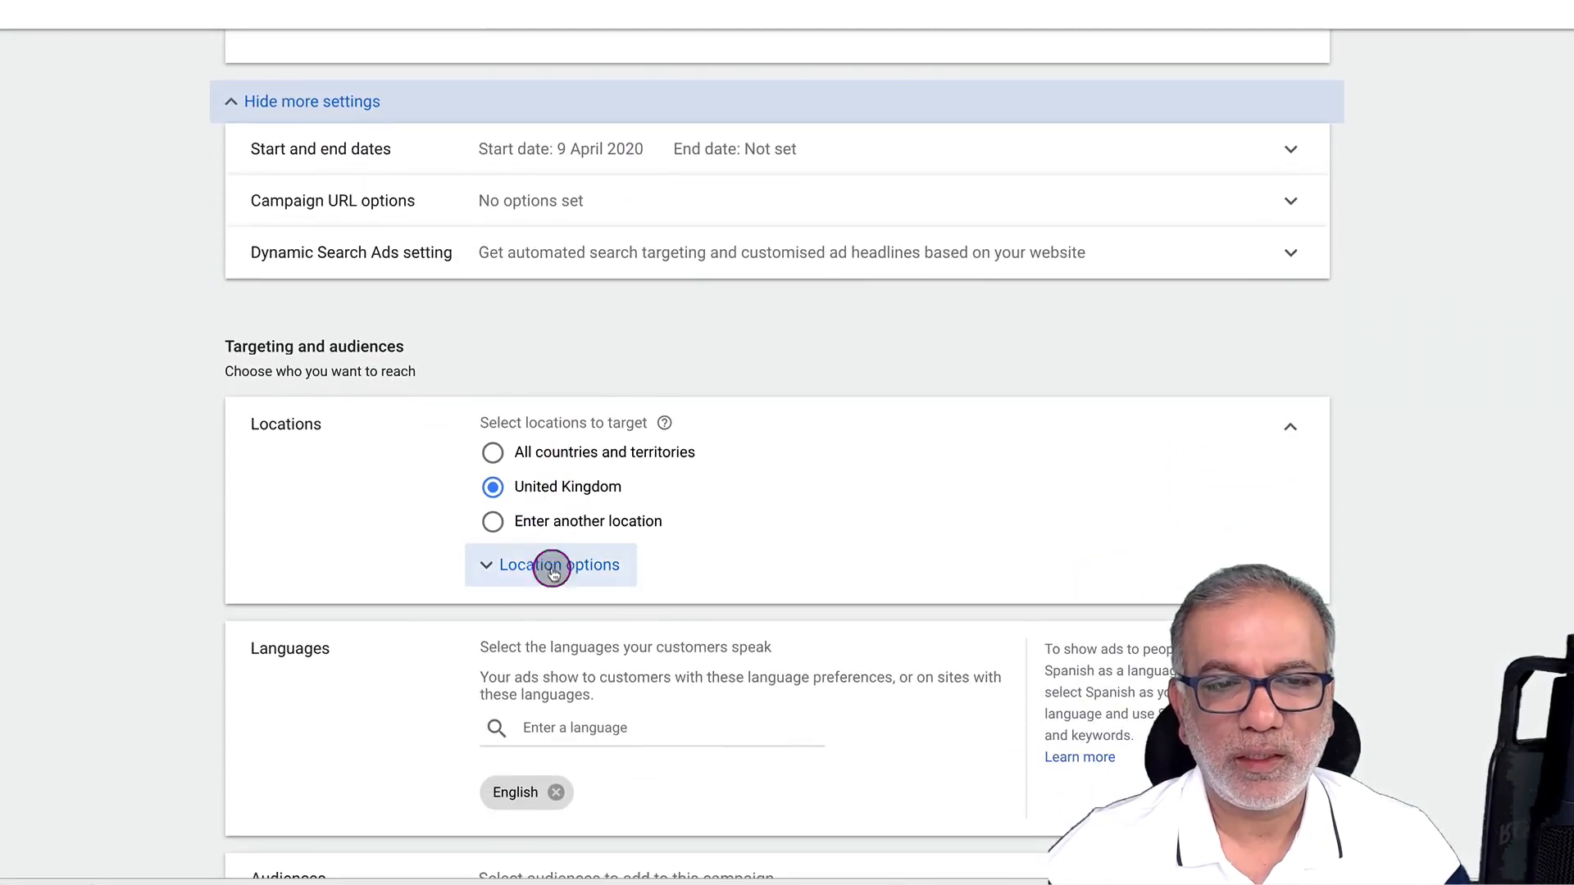
scroll(538, 516, down, 3)
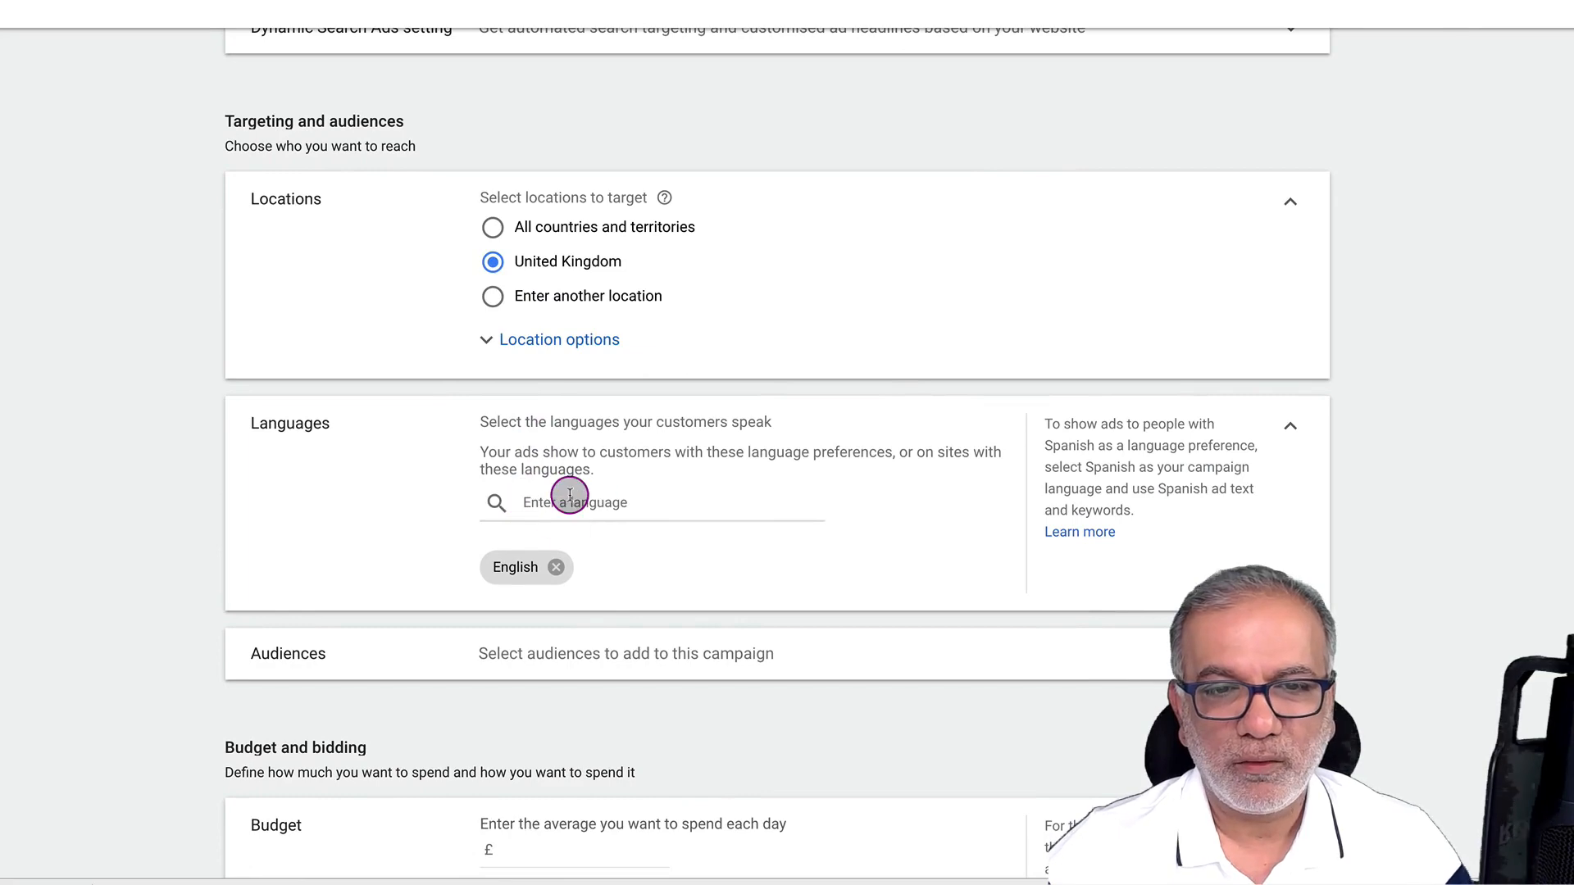
scroll(569, 496, down, 4)
click(608, 377)
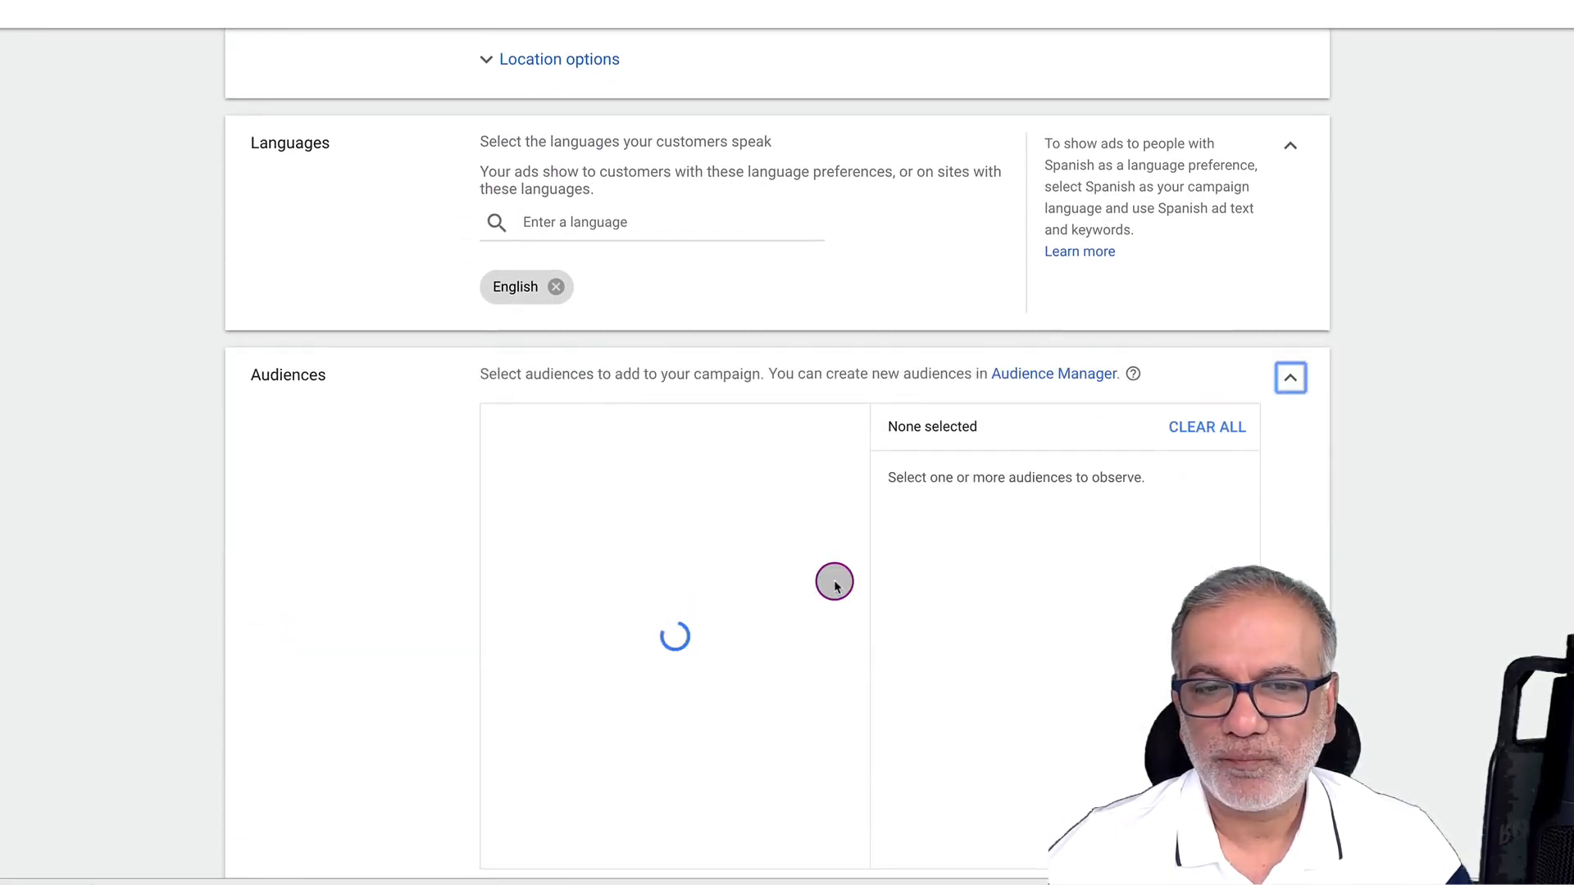
scroll(956, 582, down, 1)
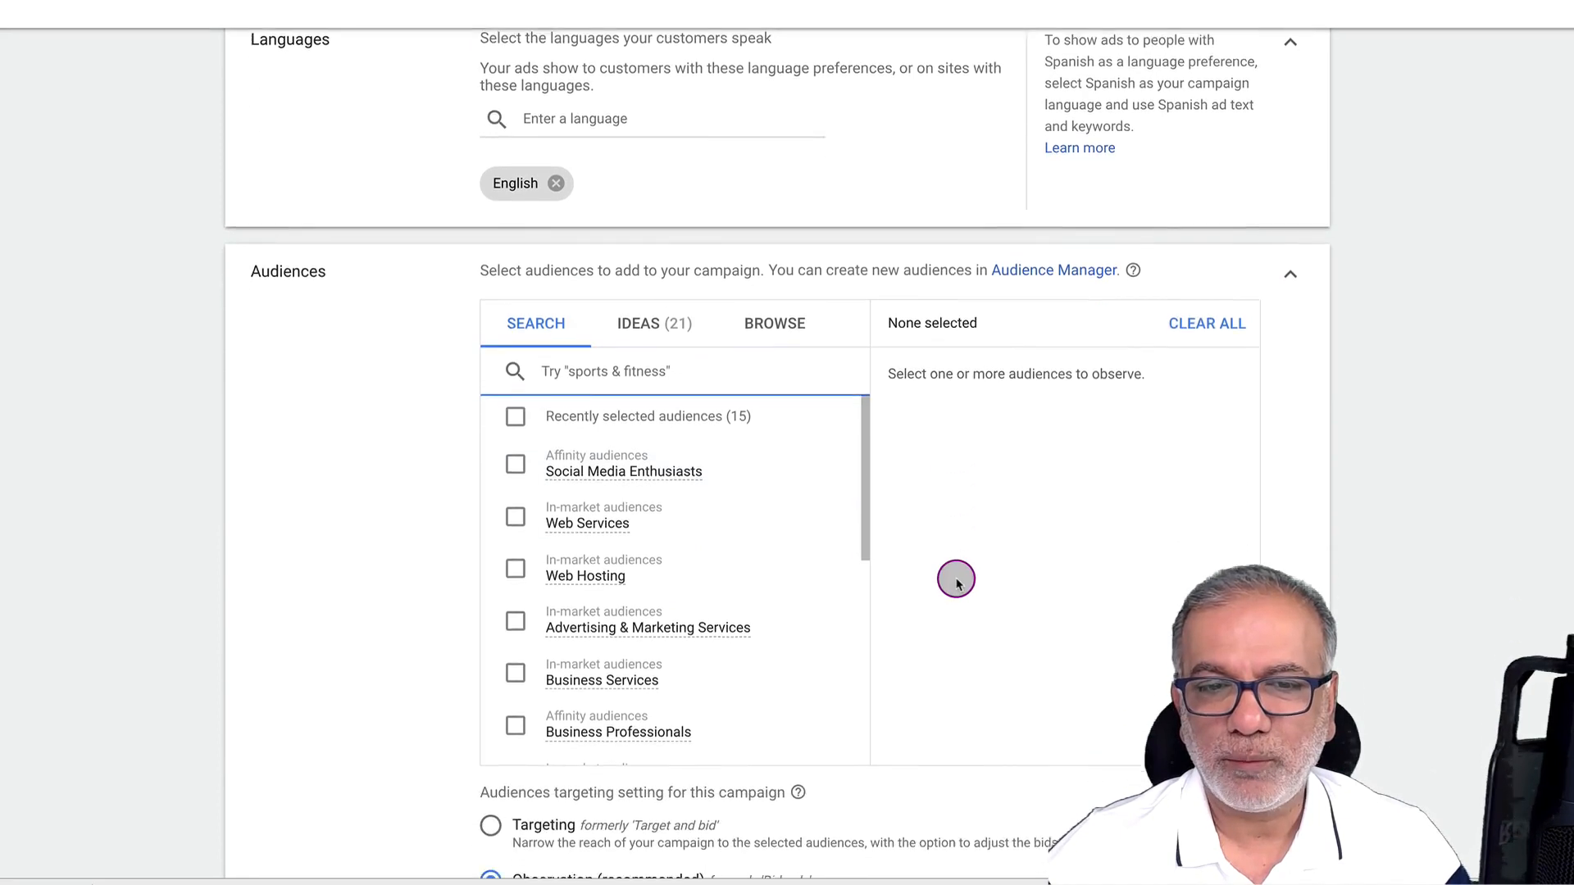
scroll(956, 580, down, 2)
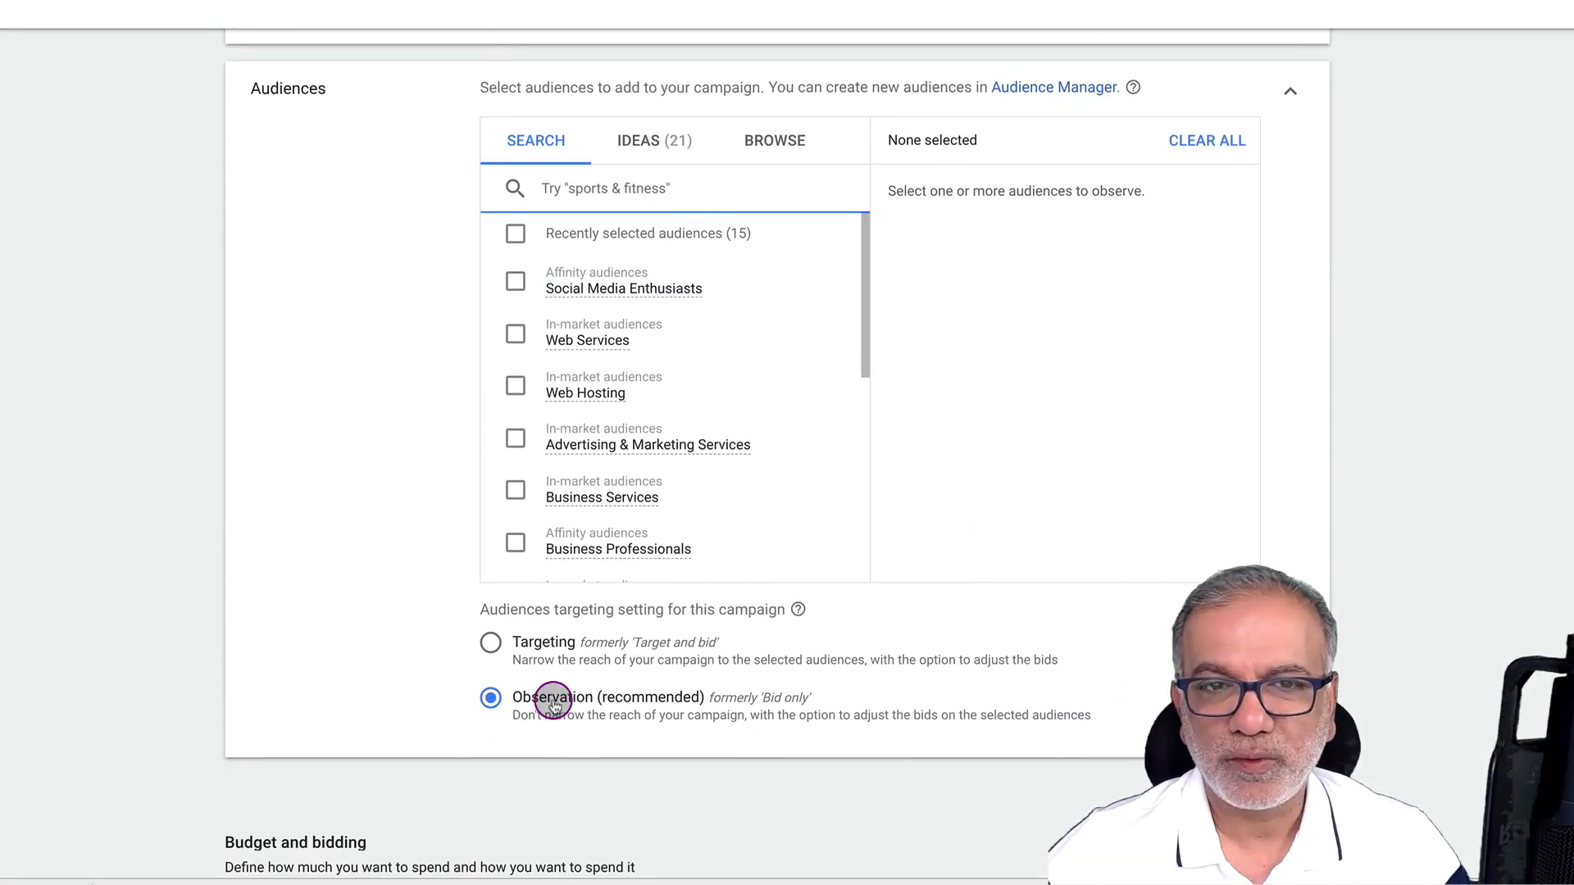
click(516, 283)
click(515, 332)
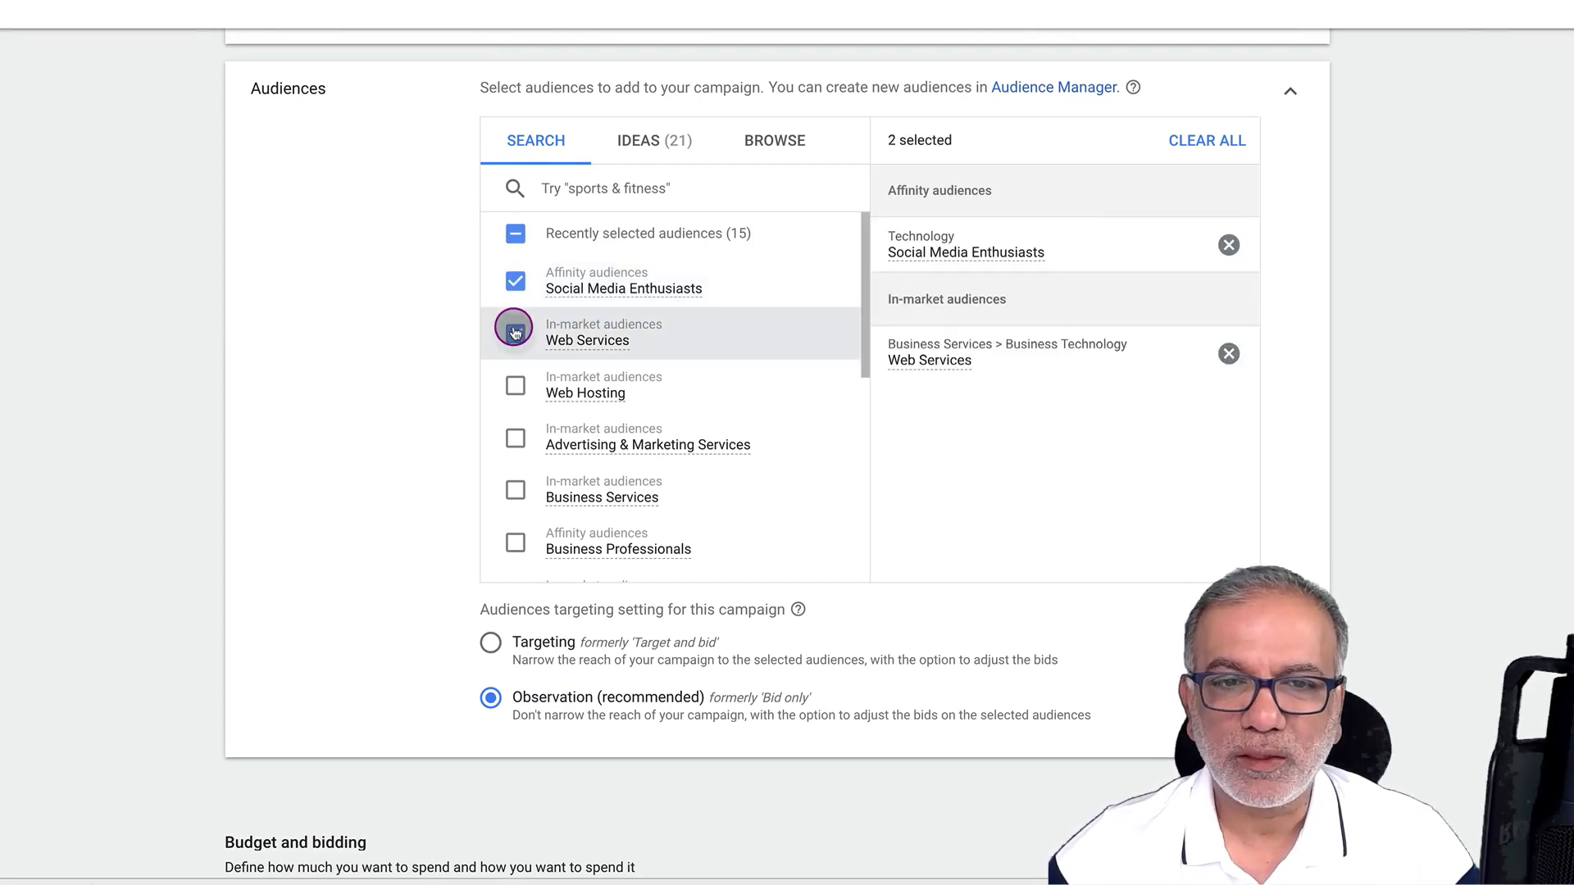
click(515, 385)
click(514, 432)
click(515, 488)
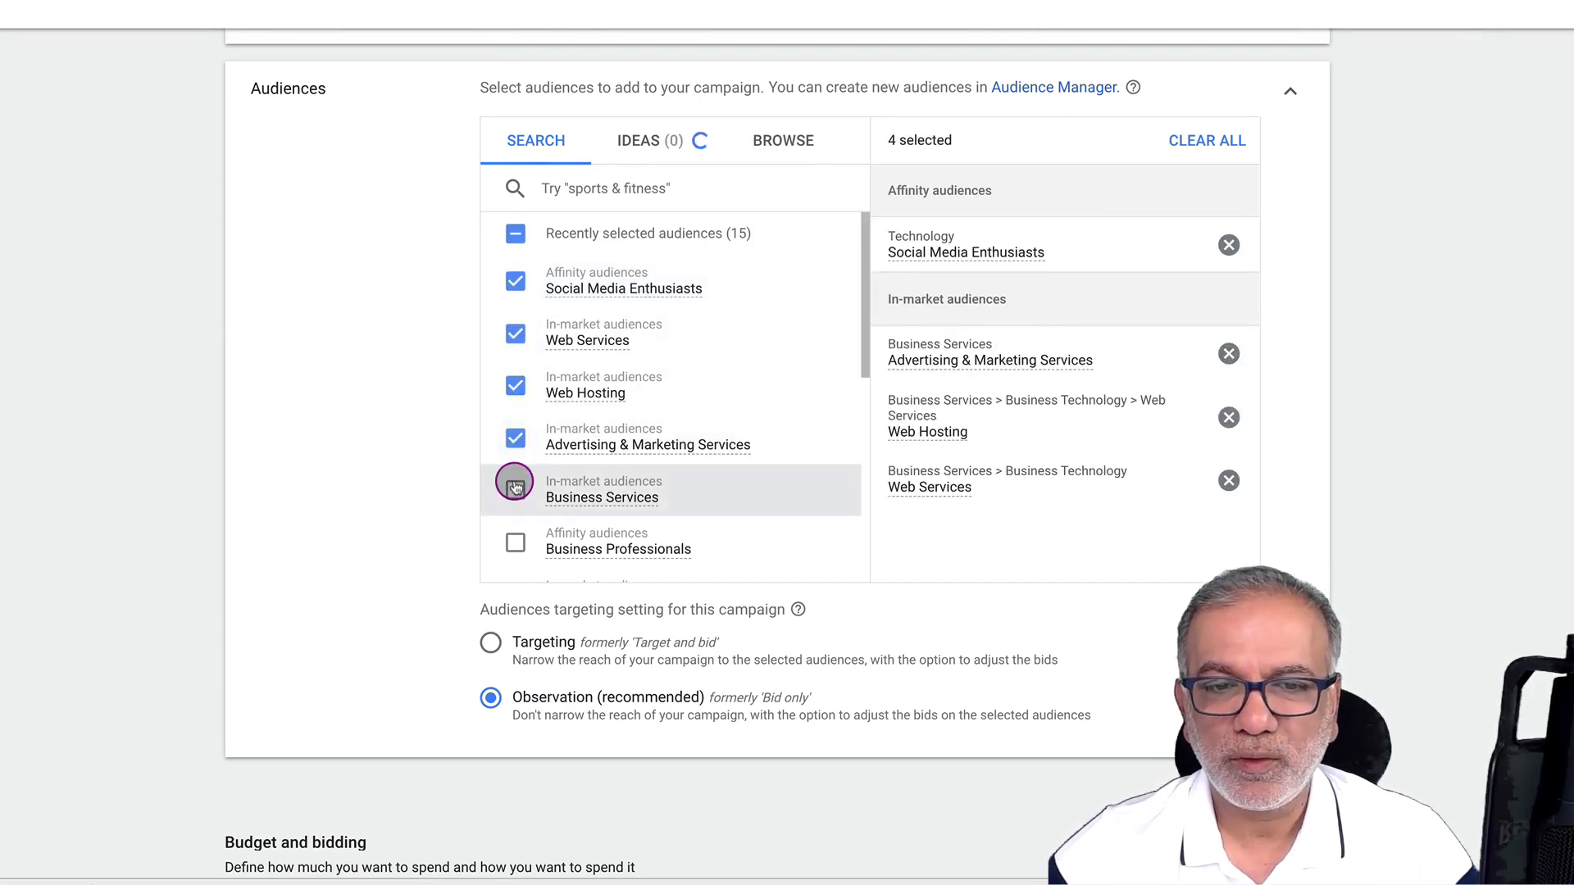
click(515, 546)
Add the SEO & SEM Services, Domain Registration and Web Design & Development audiences
scroll(546, 450, down, 2)
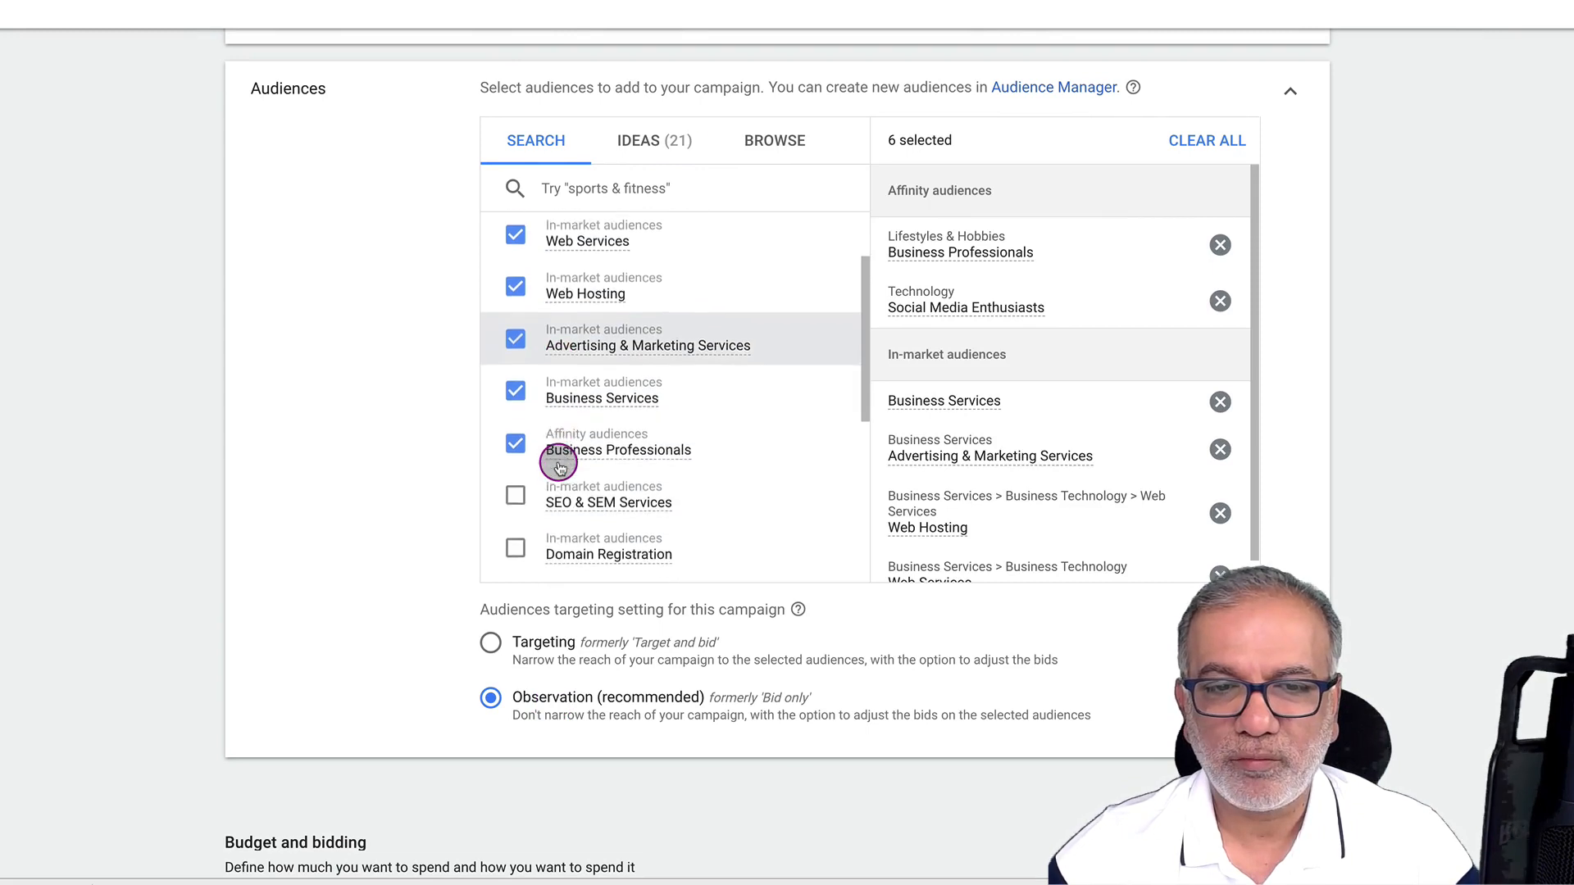
click(517, 488)
click(517, 539)
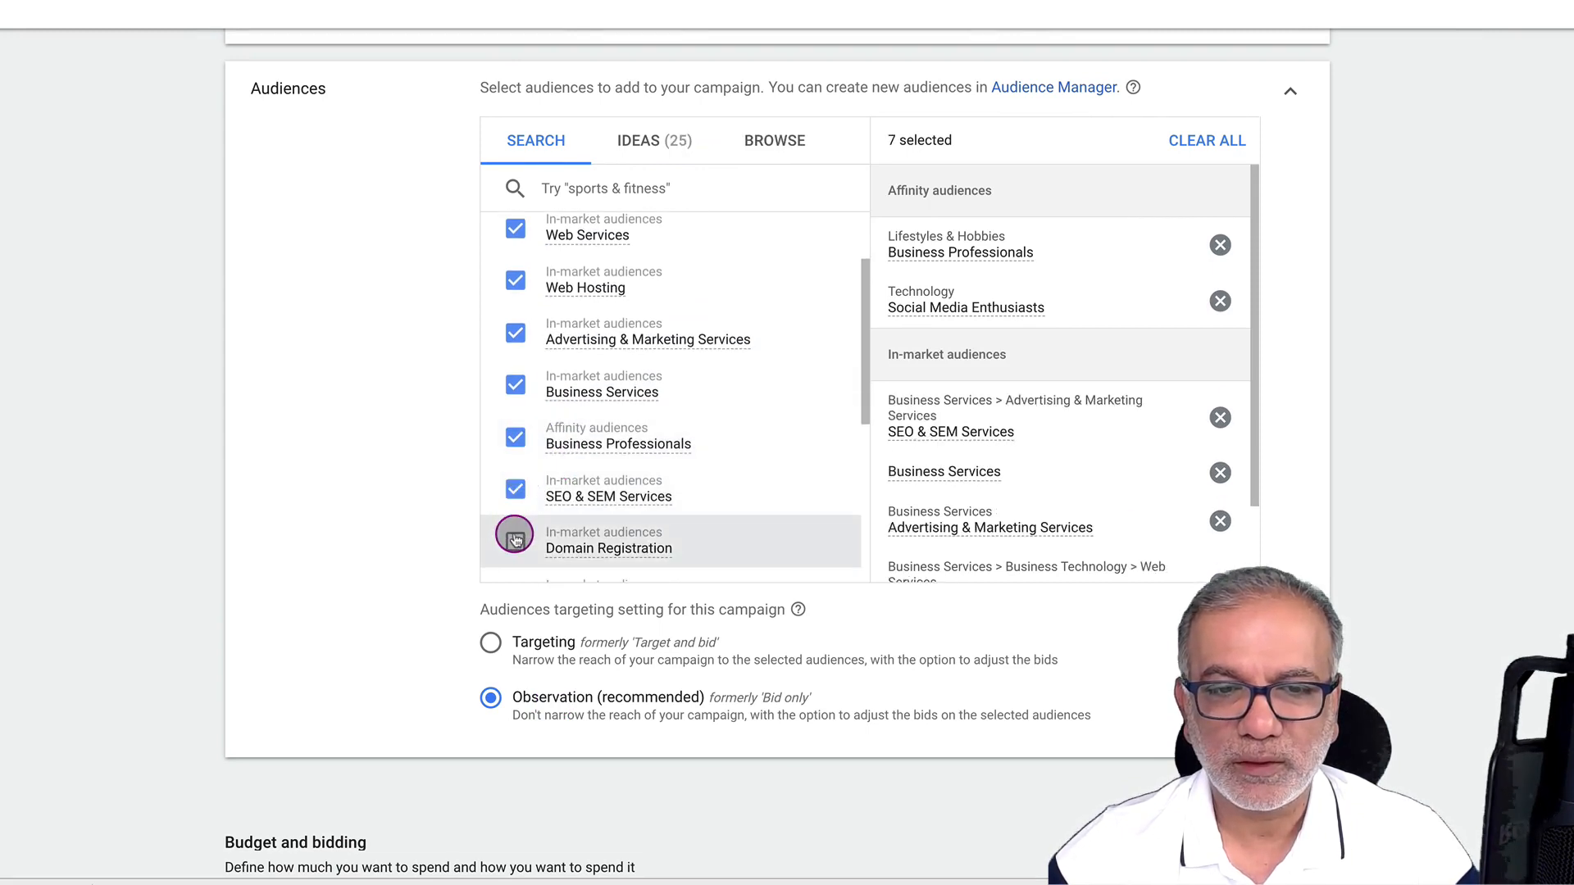
scroll(517, 534, down, 1)
click(516, 537)
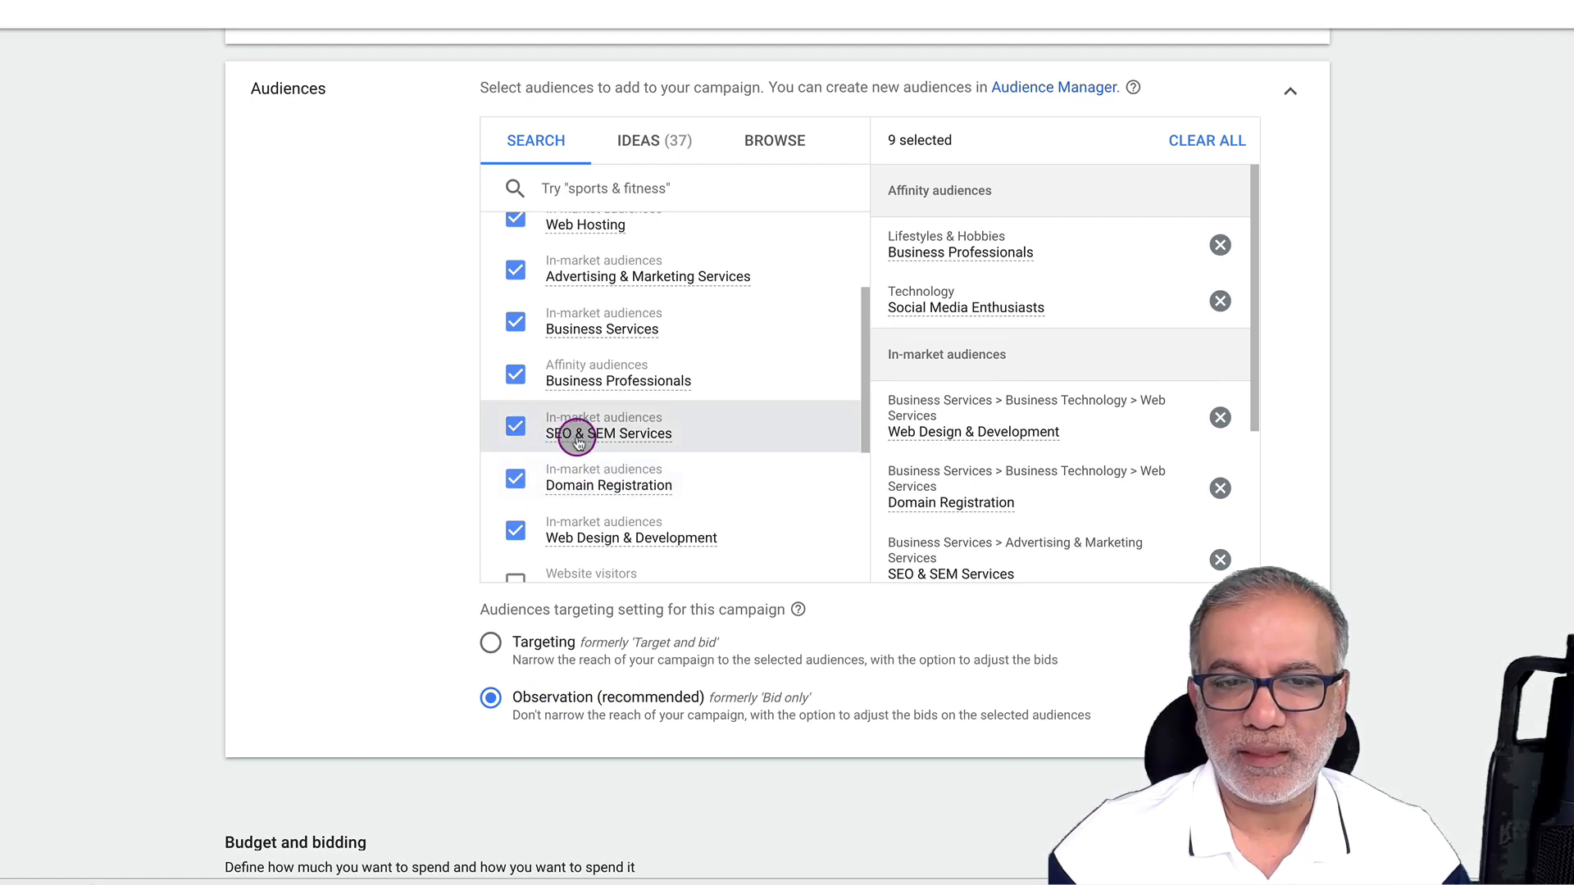
mouse_move(573, 432)
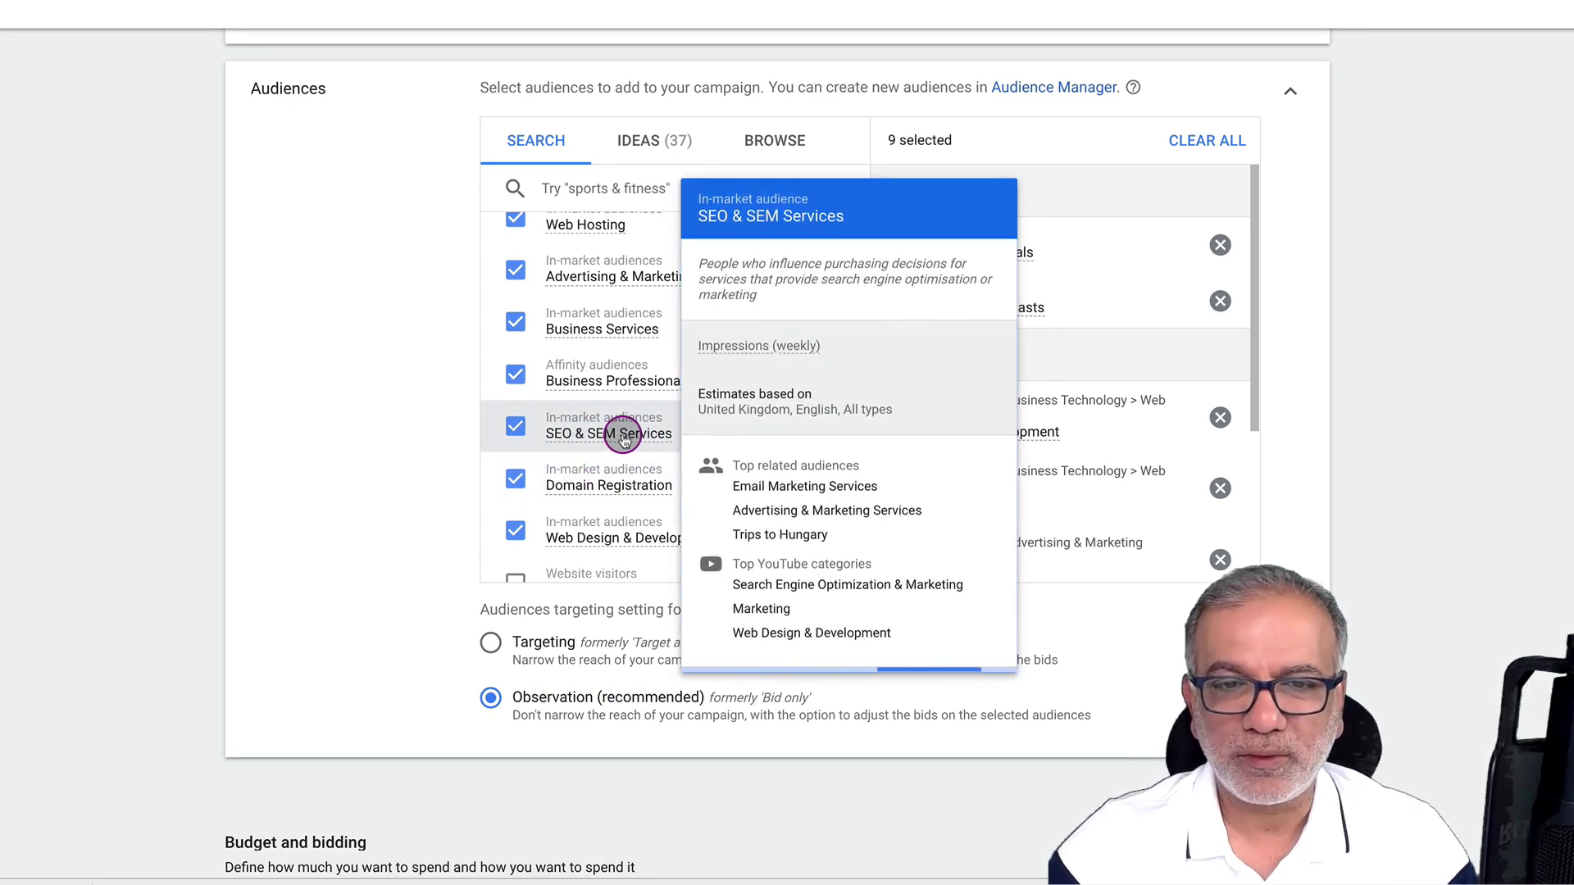
click(398, 431)
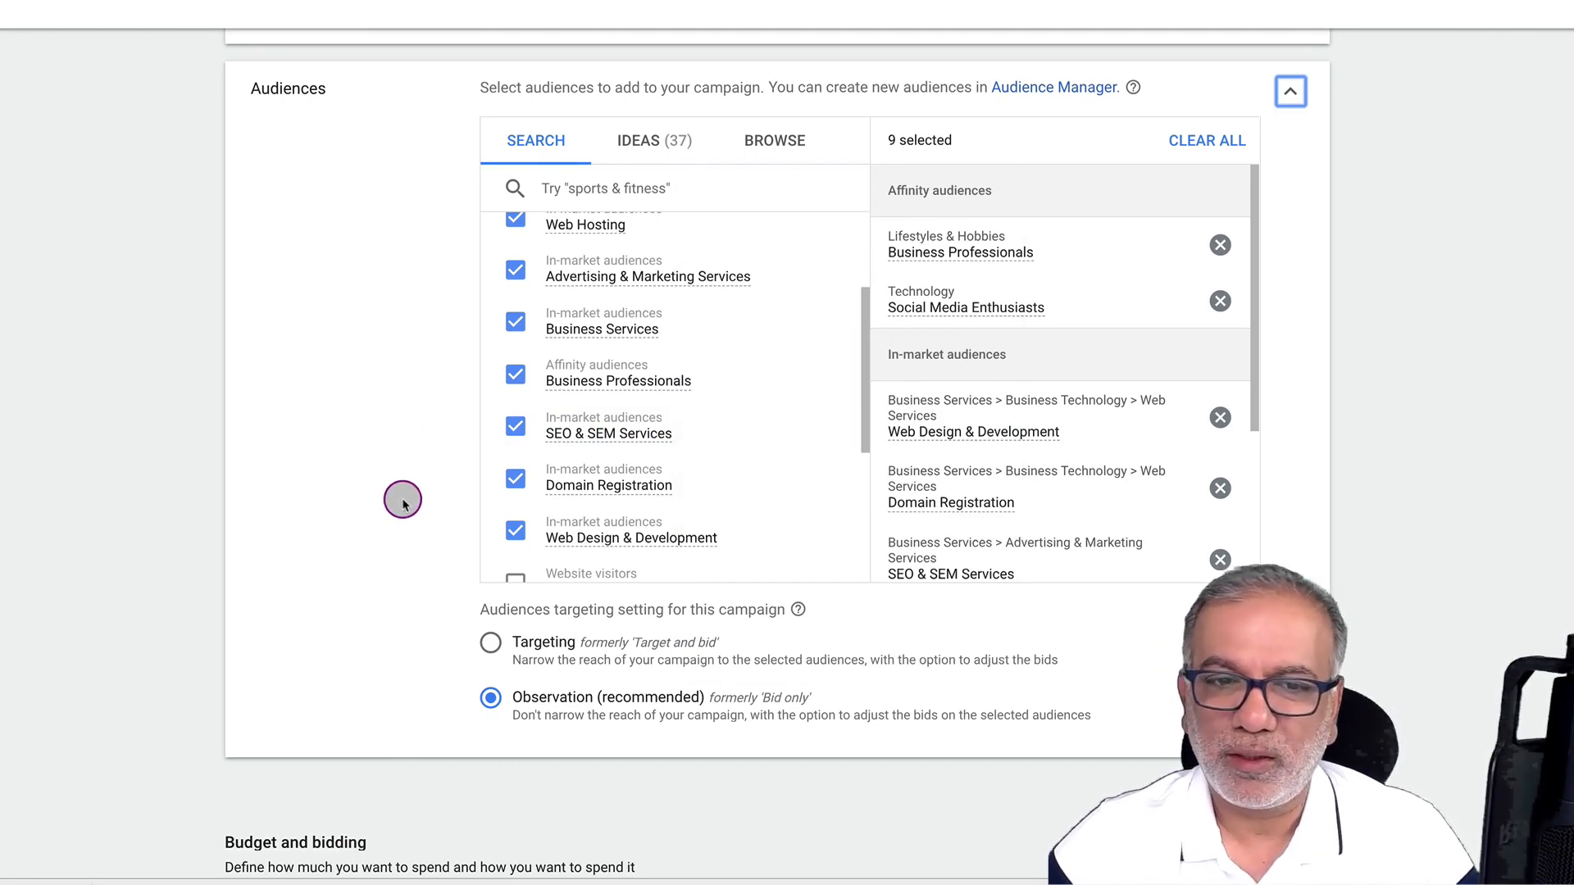
scroll(399, 501, down, 3)
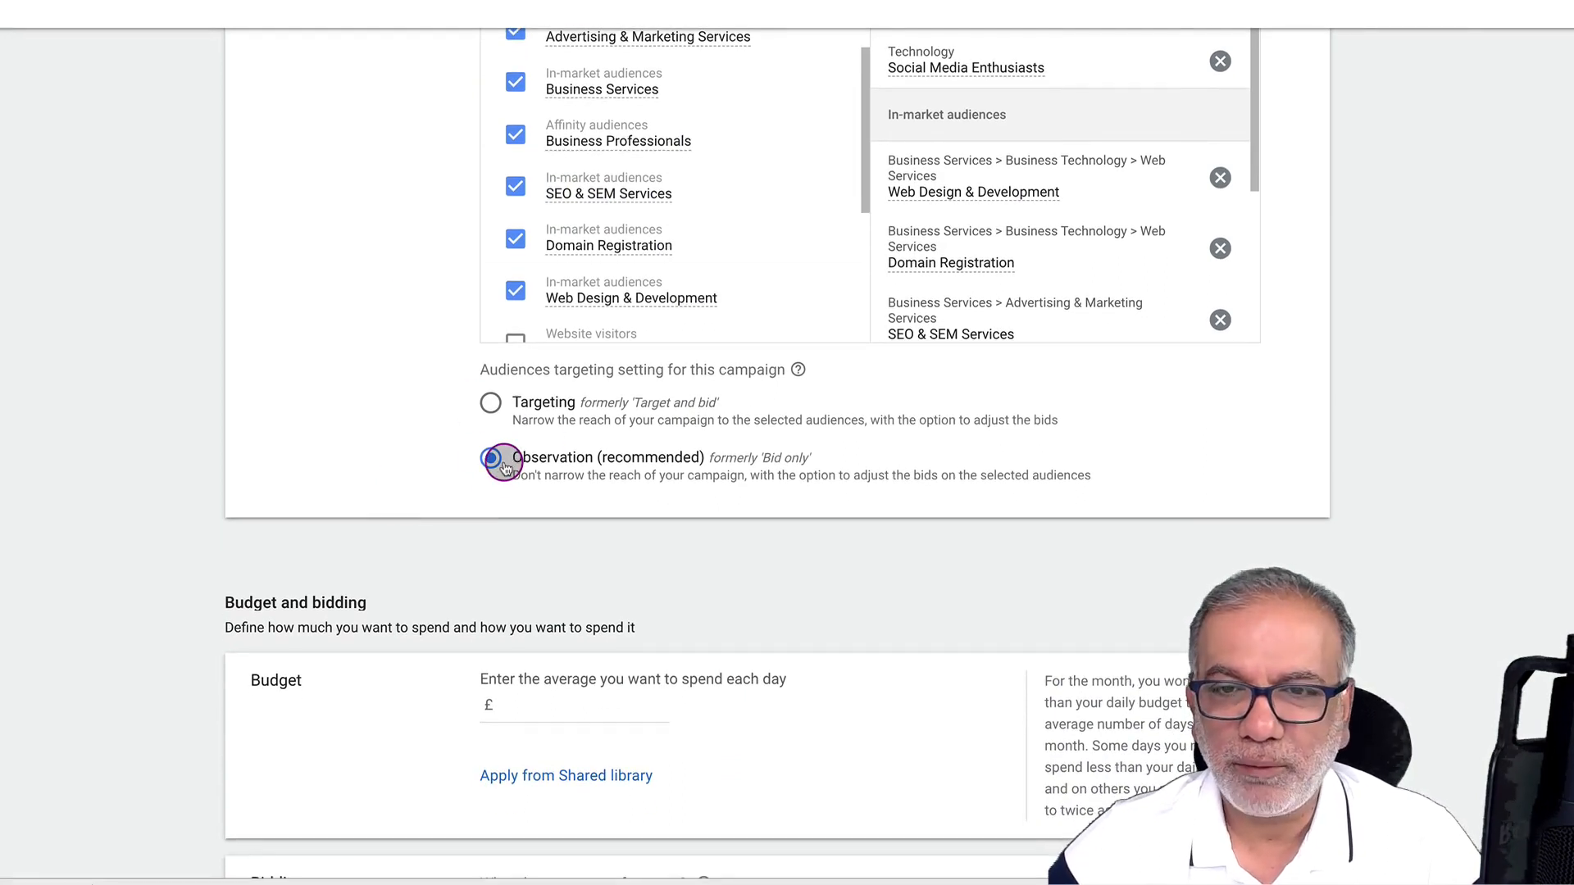
scroll(393, 439, down, 3)
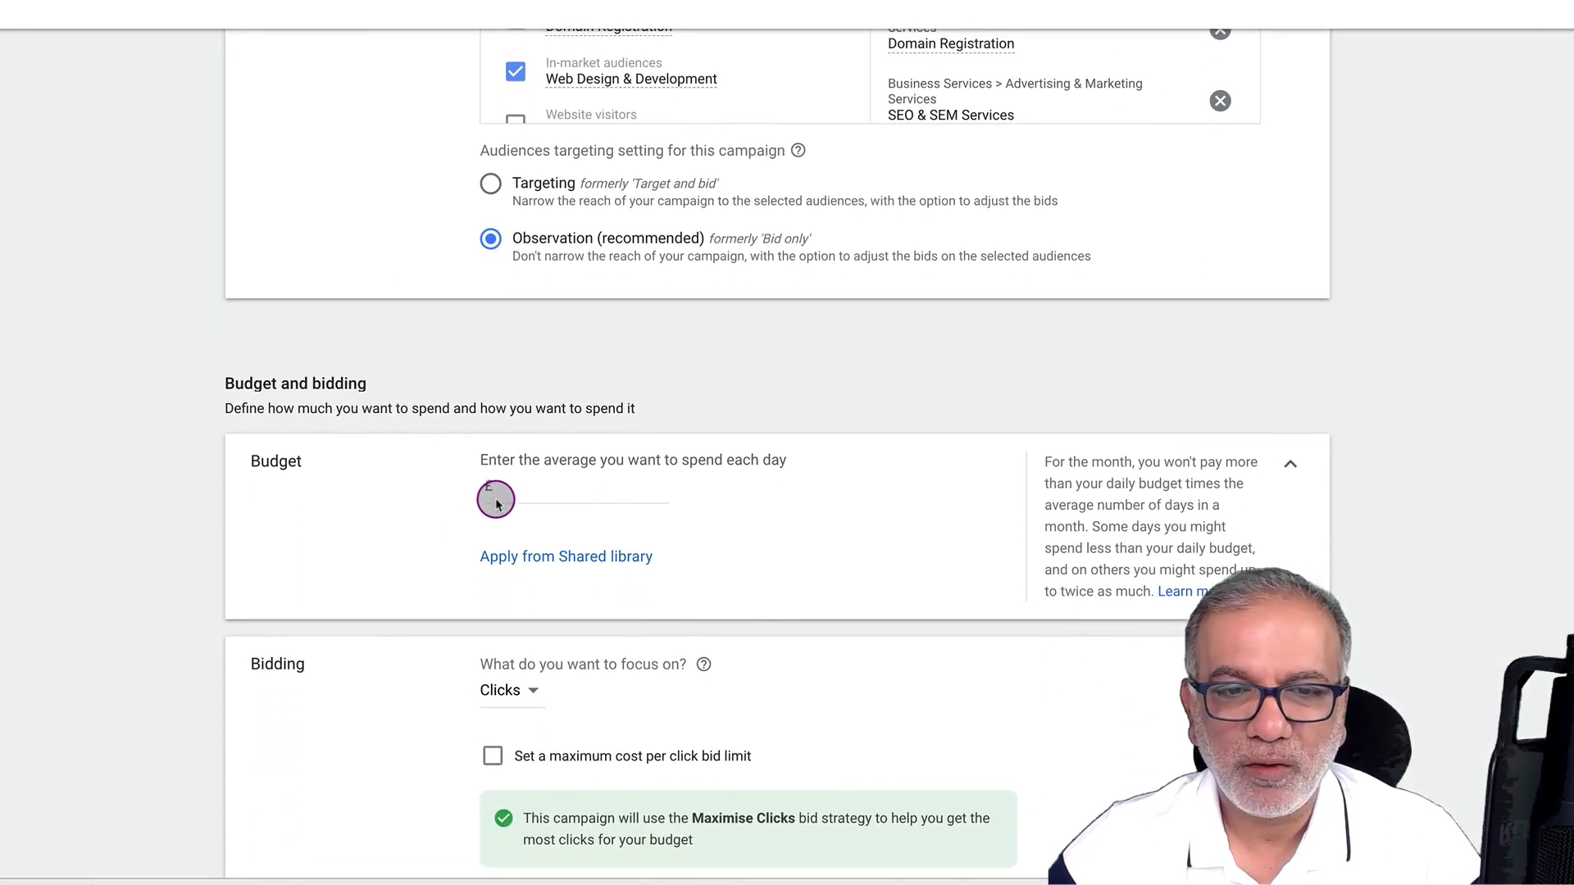
Enter 200 as the average daily spend in the campaign's Budget field
click(512, 497)
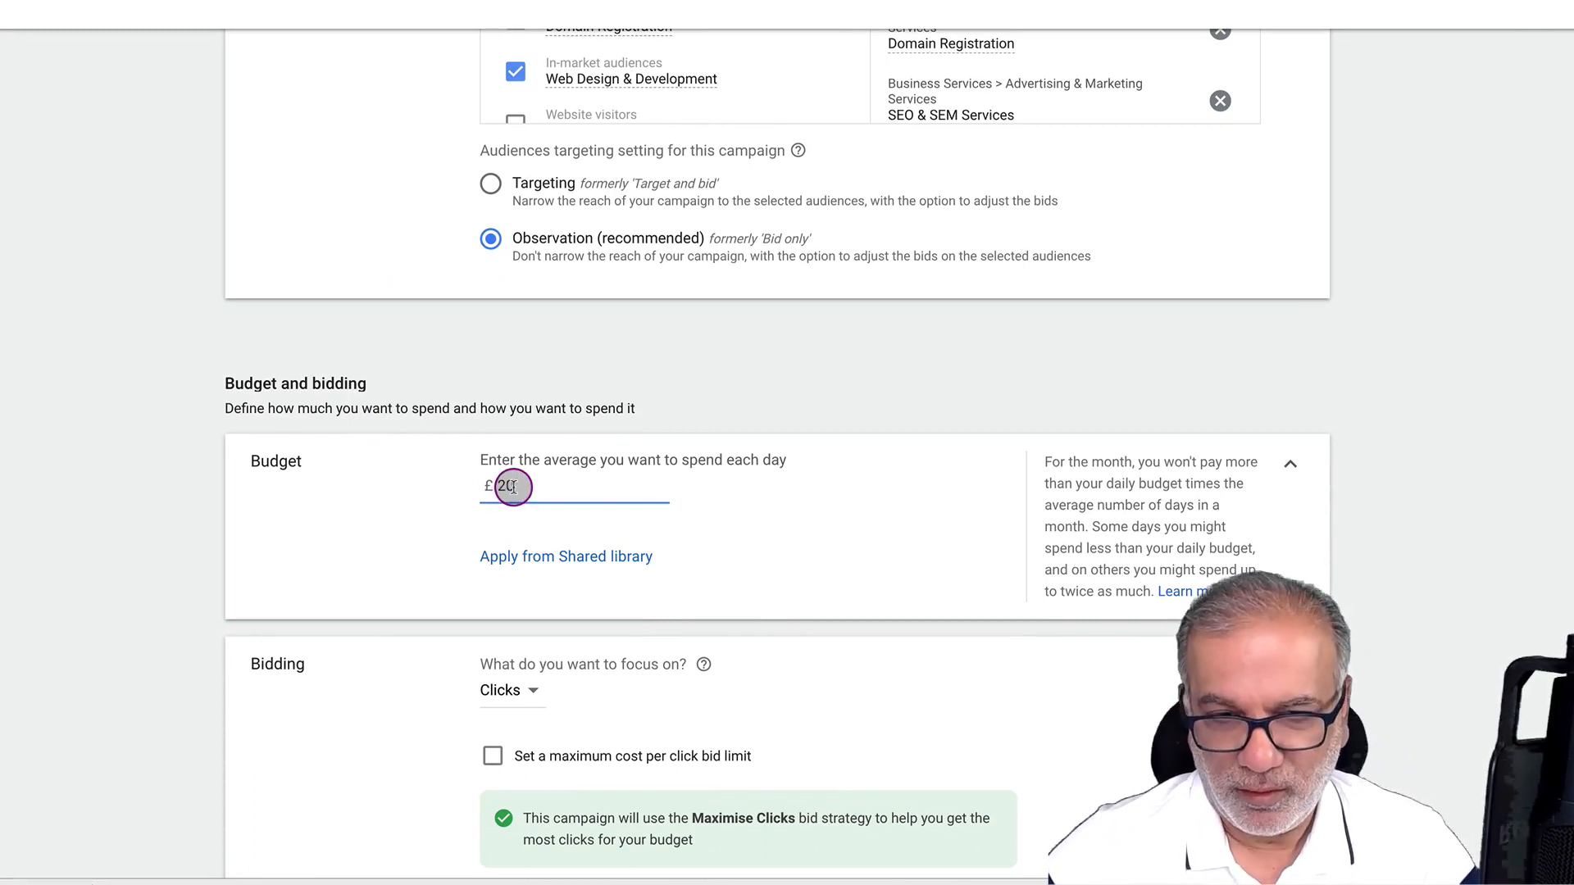
scroll(513, 488, down, 1)
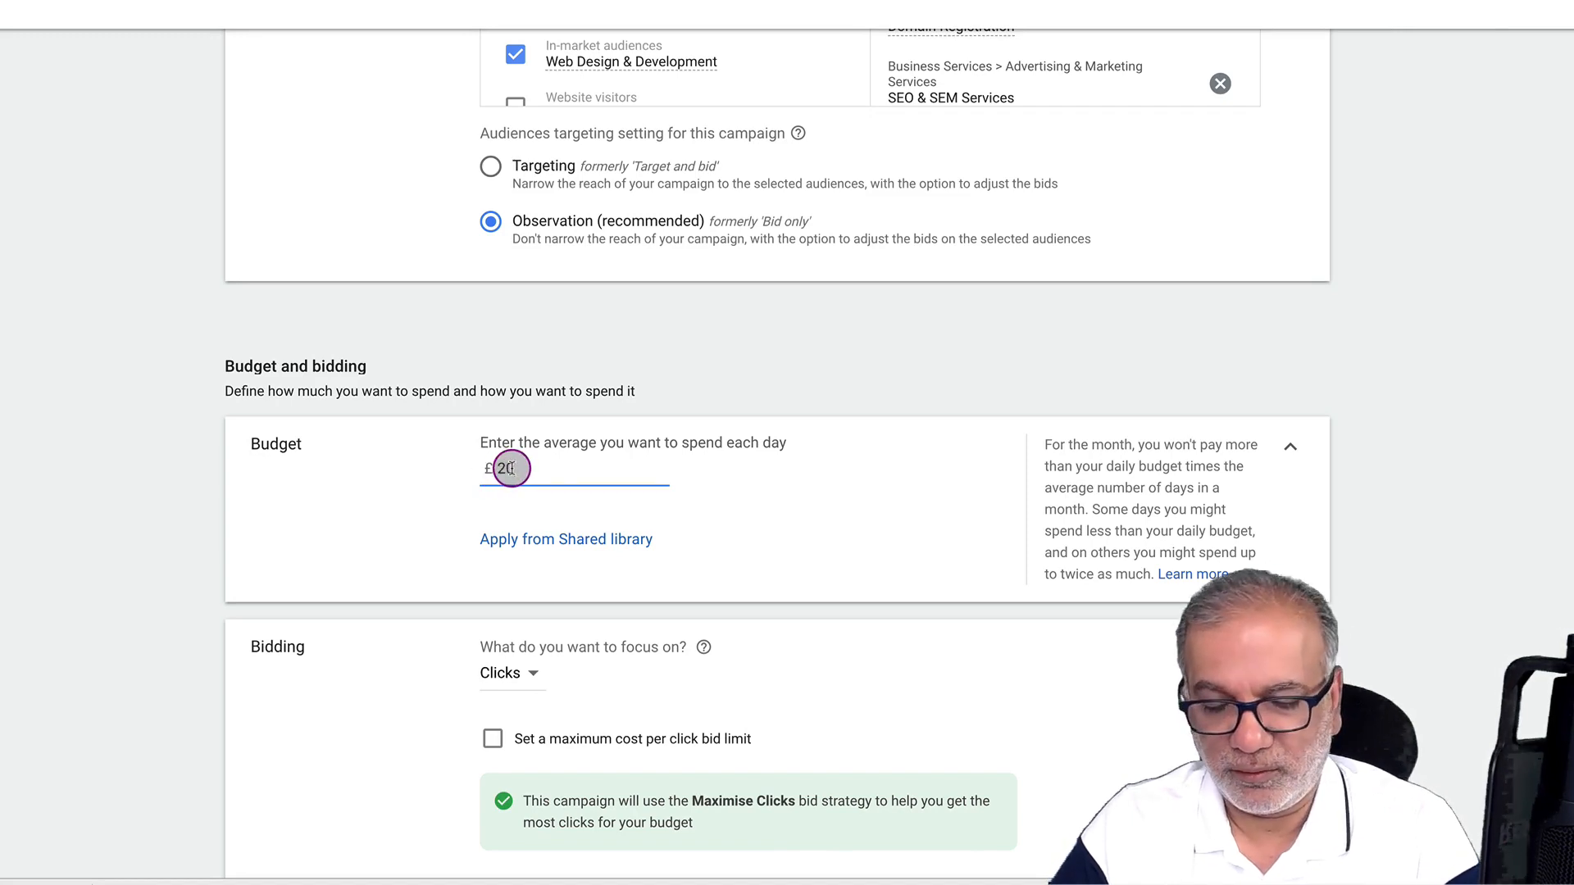
click(511, 468)
text(0)
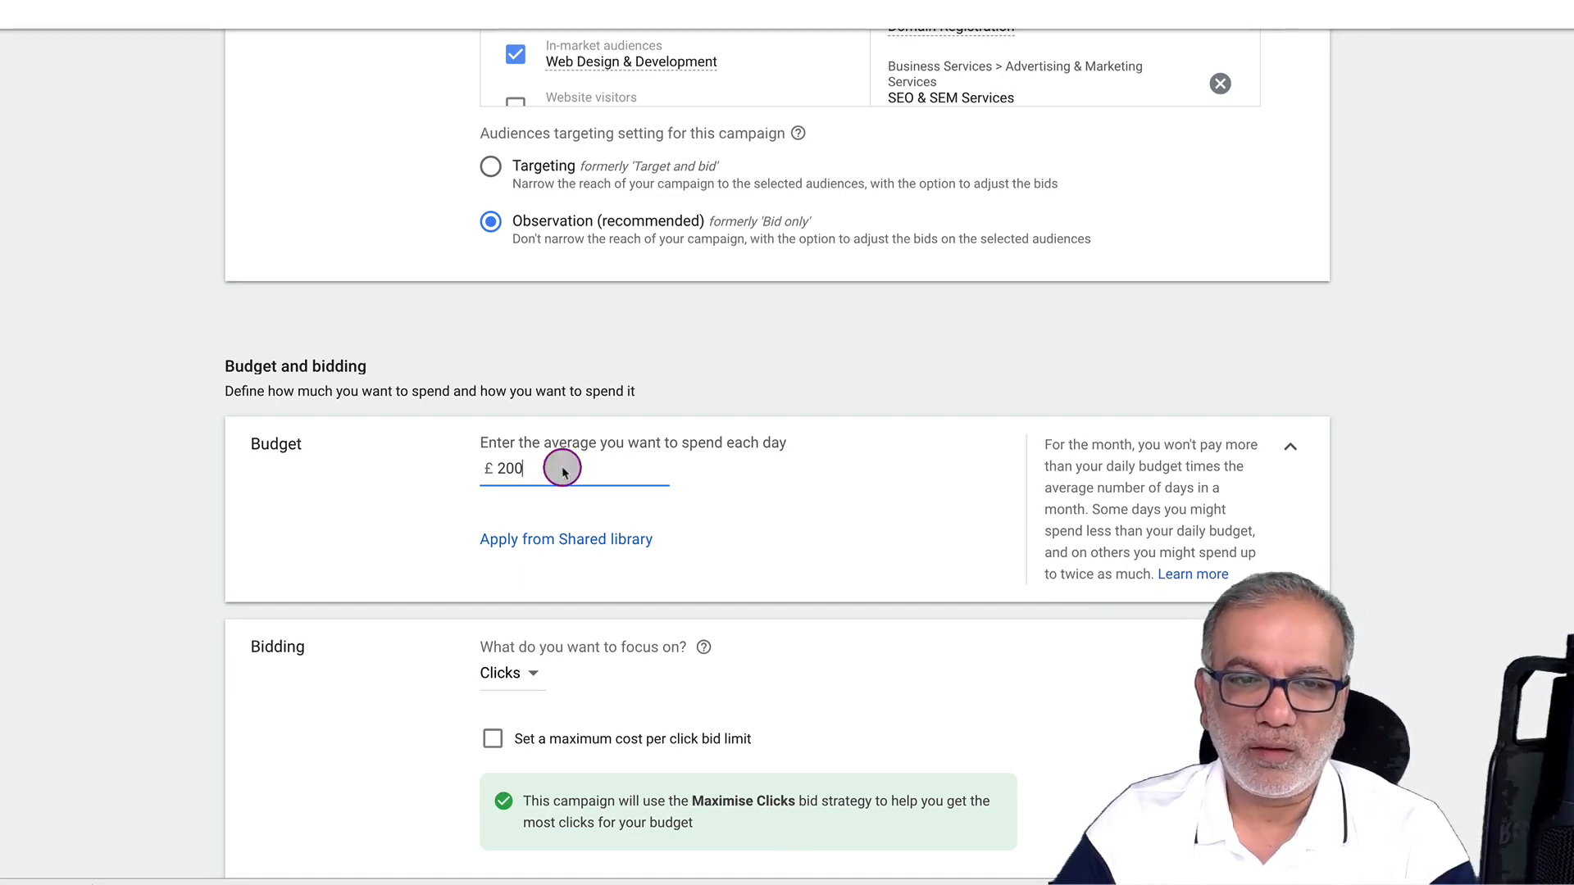
click(509, 471)
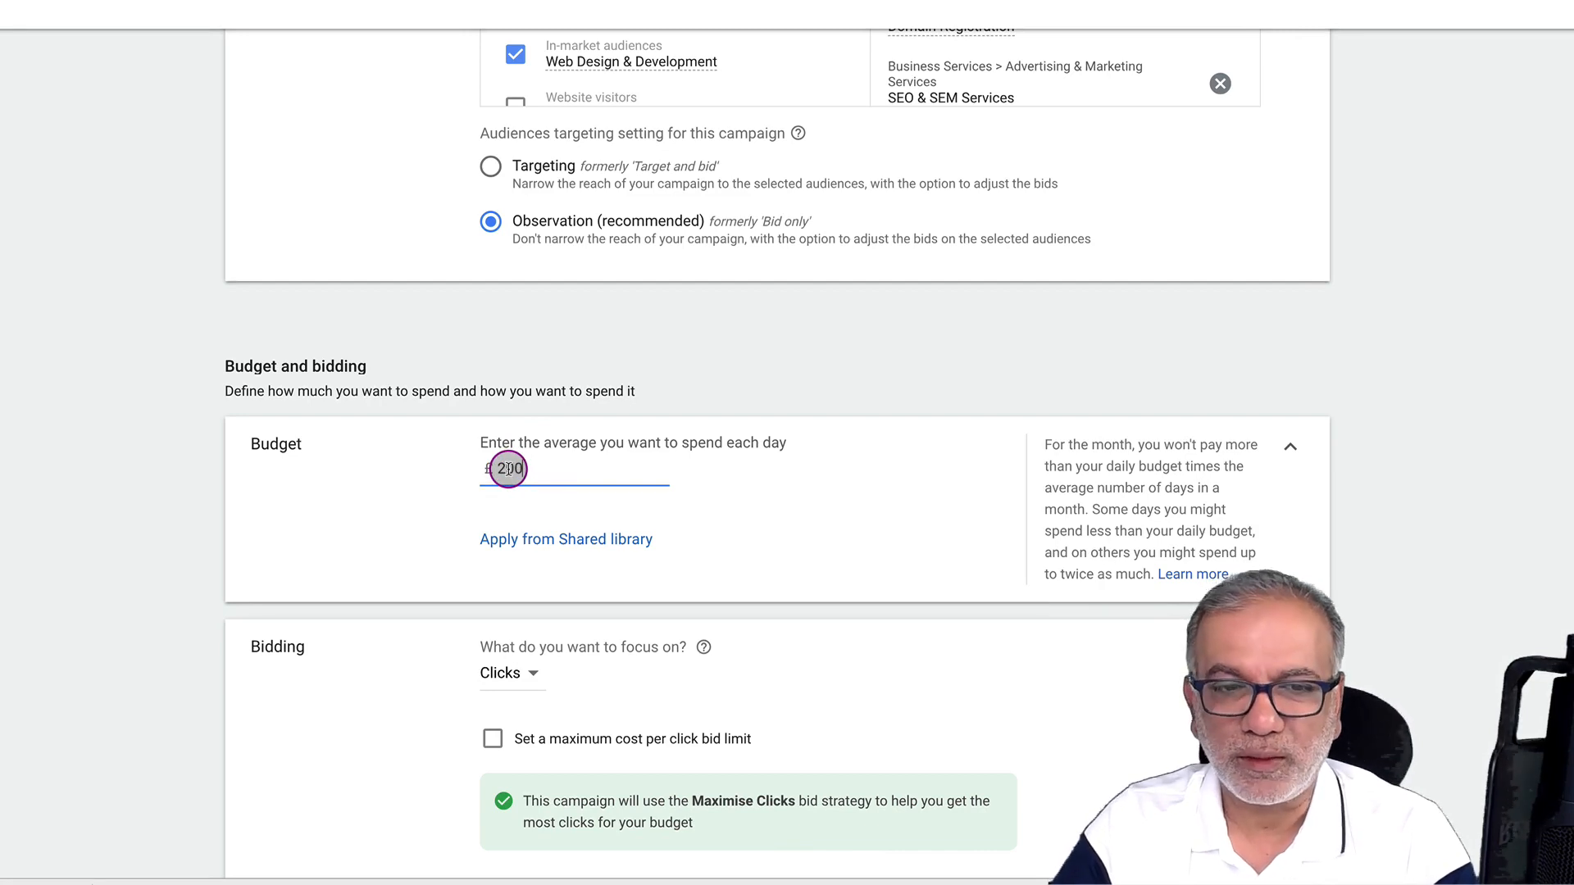
scroll(509, 463, down, 3)
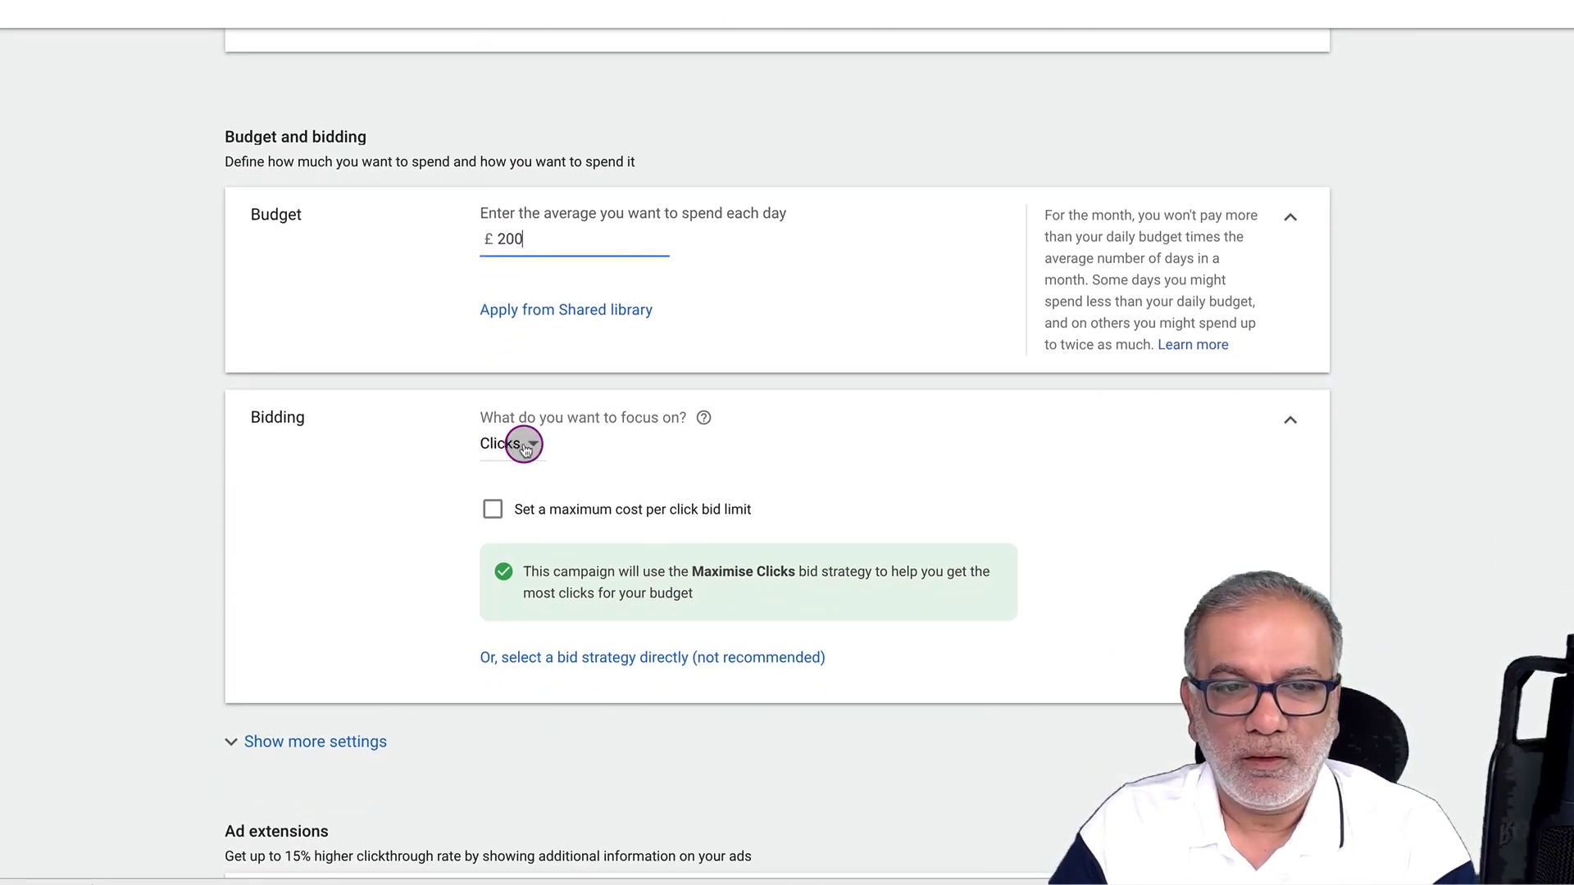
click(525, 445)
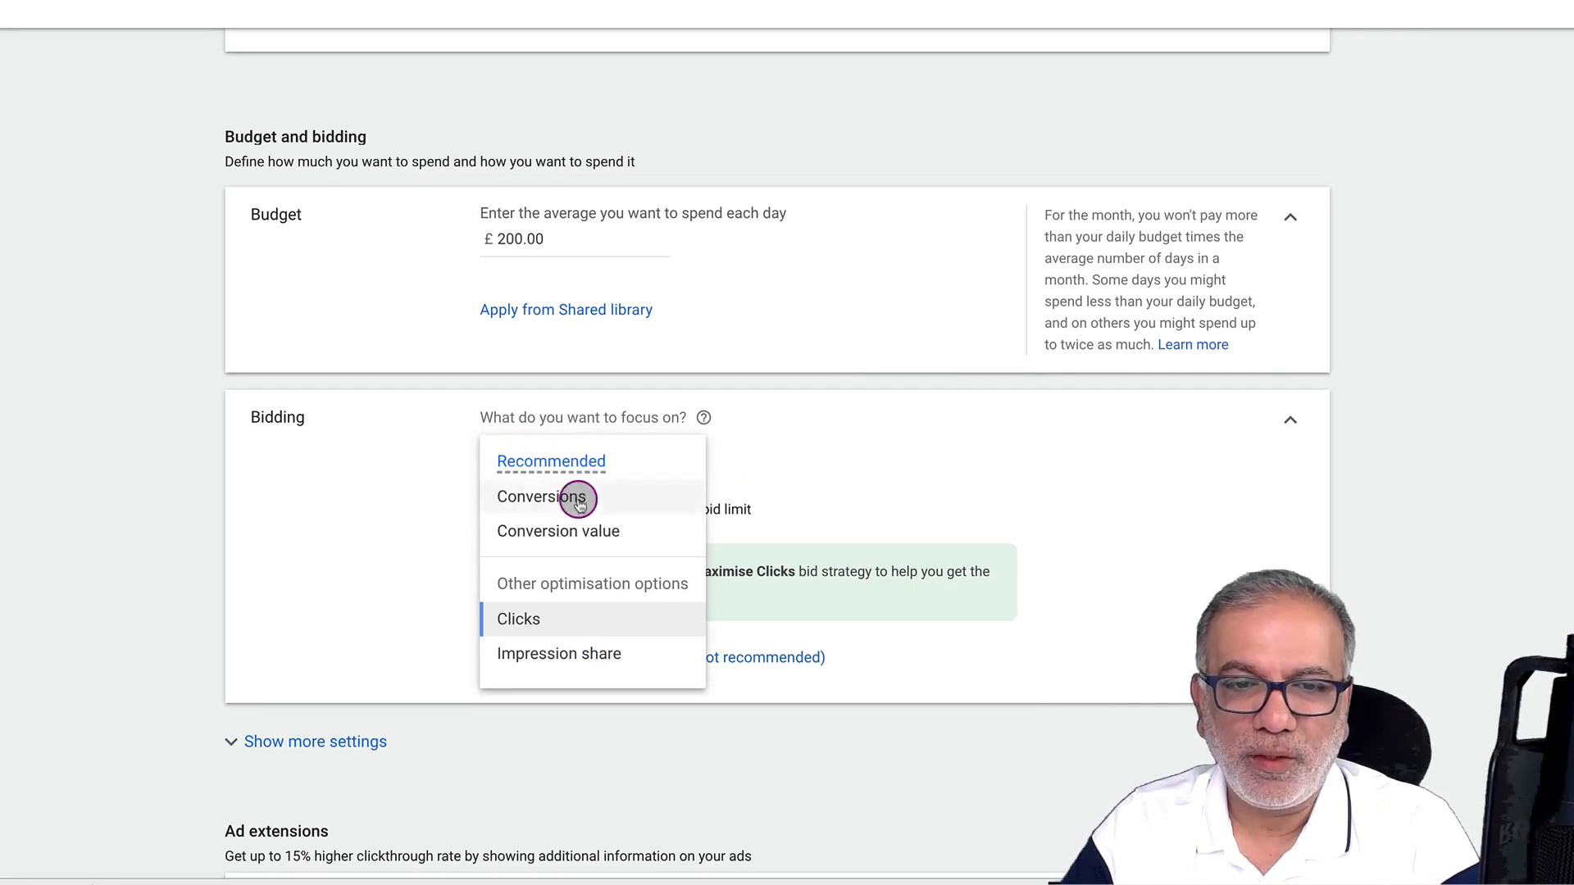
mouse_move(561, 518)
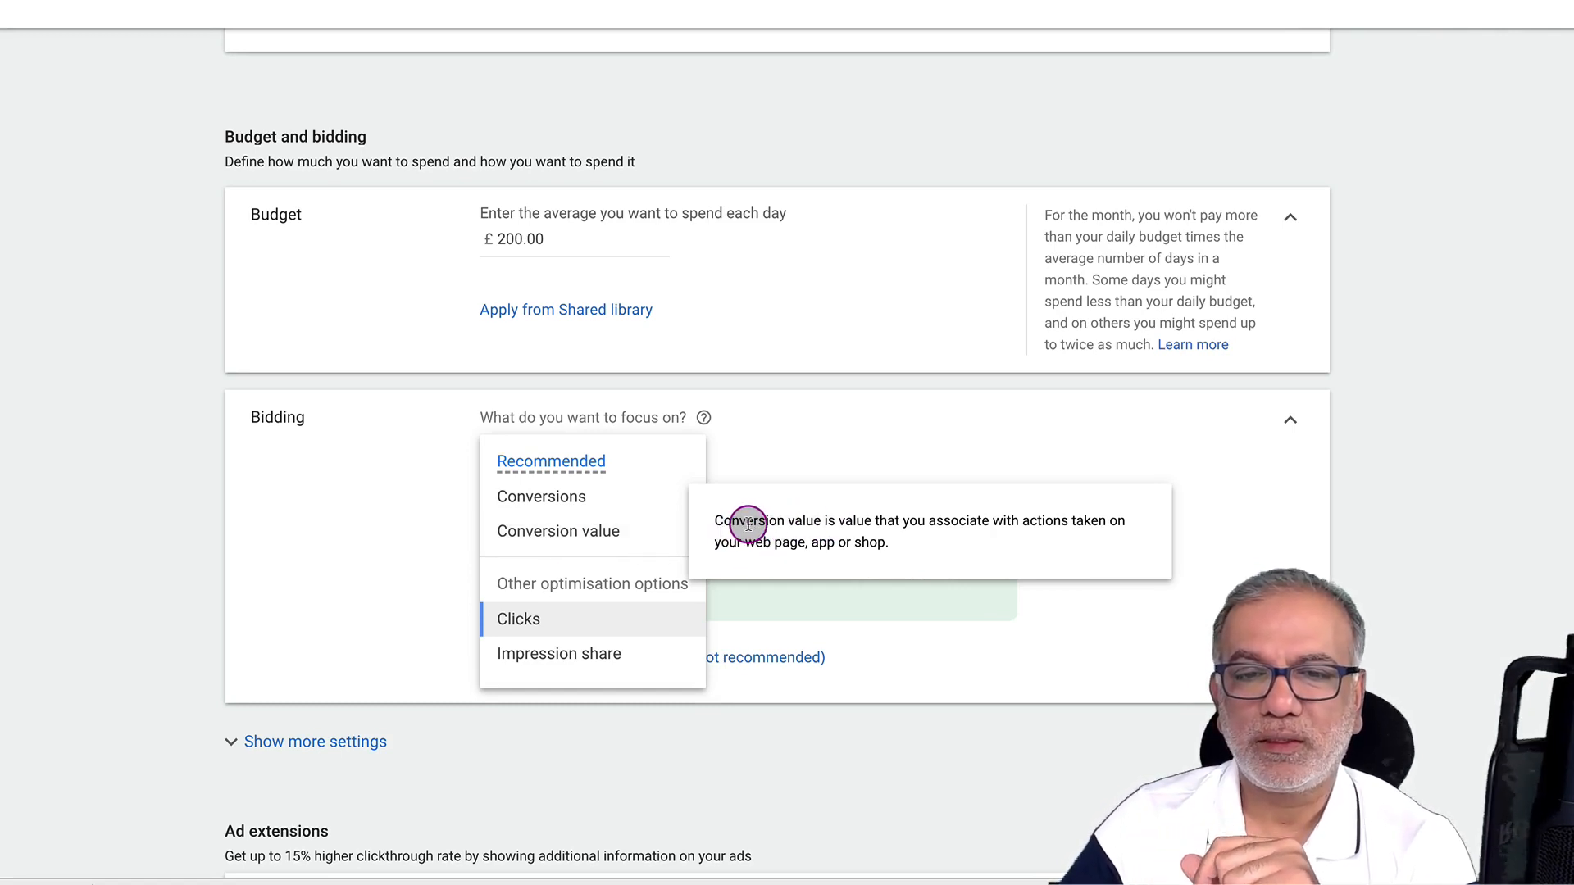
mouse_move(748, 525)
mouse_down()
mouse_move(1068, 528)
mouse_move(776, 542)
mouse_move(859, 549)
mouse_move(777, 532)
mouse_up()
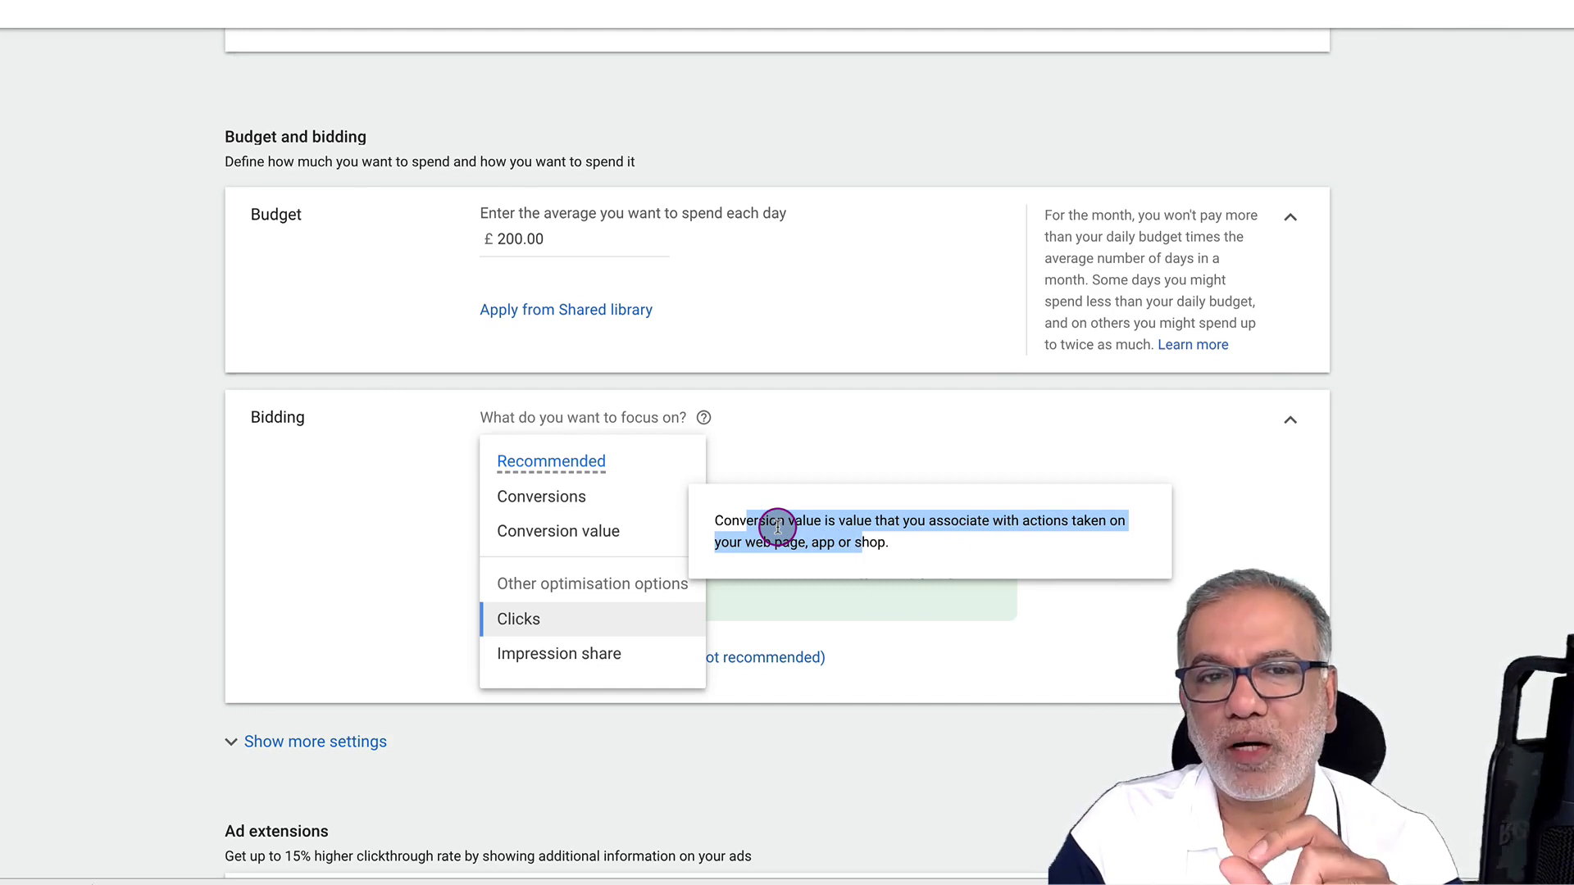
click(765, 450)
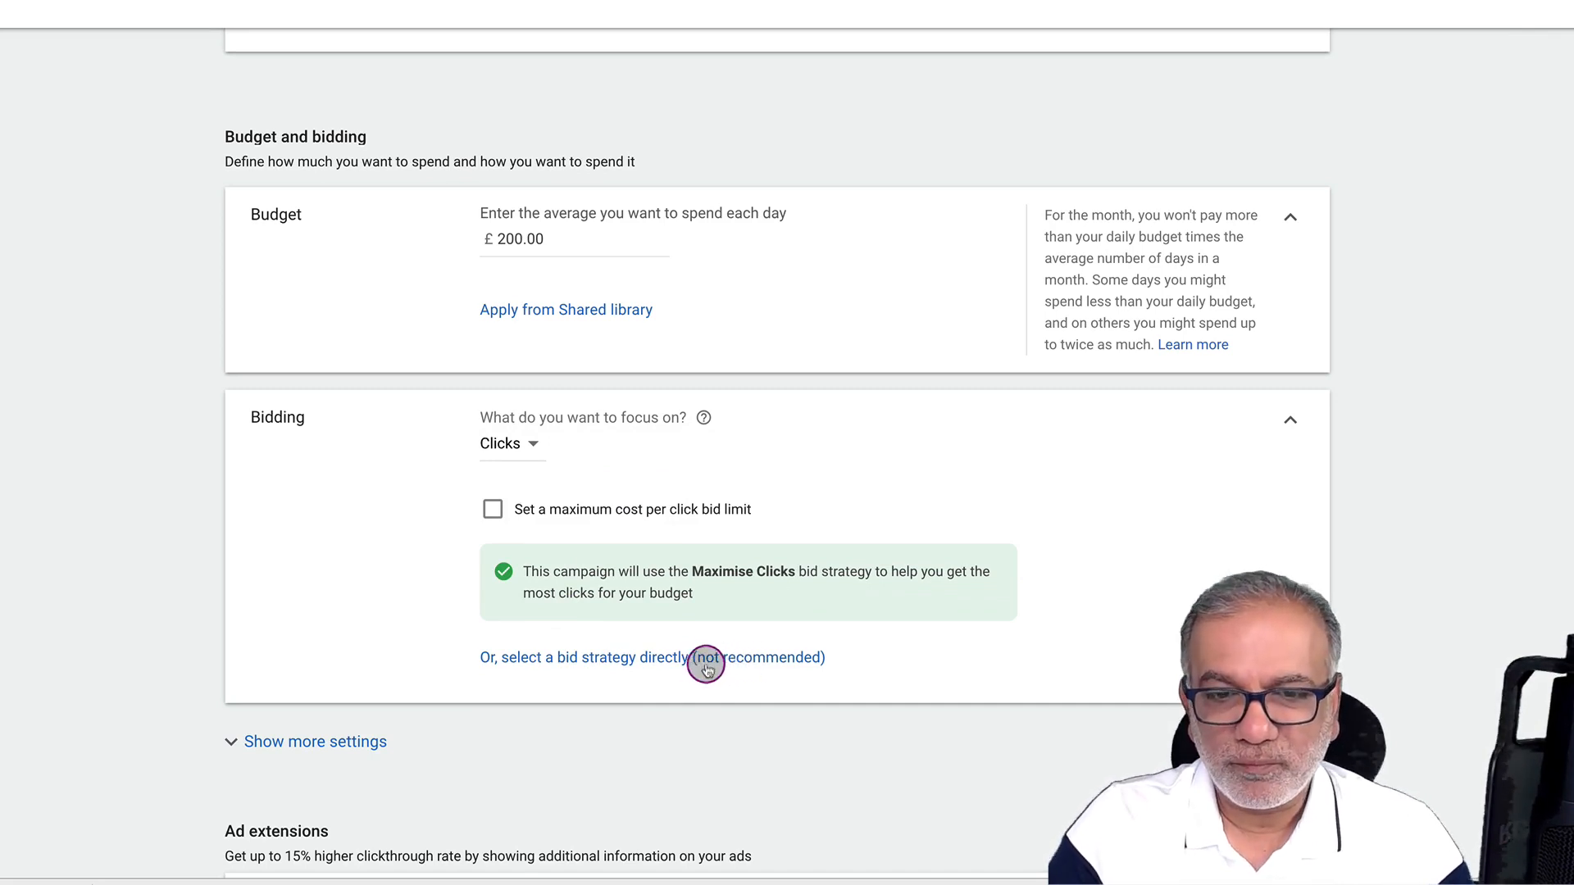
Select a bid strategy directly and choose Target CPA
click(675, 664)
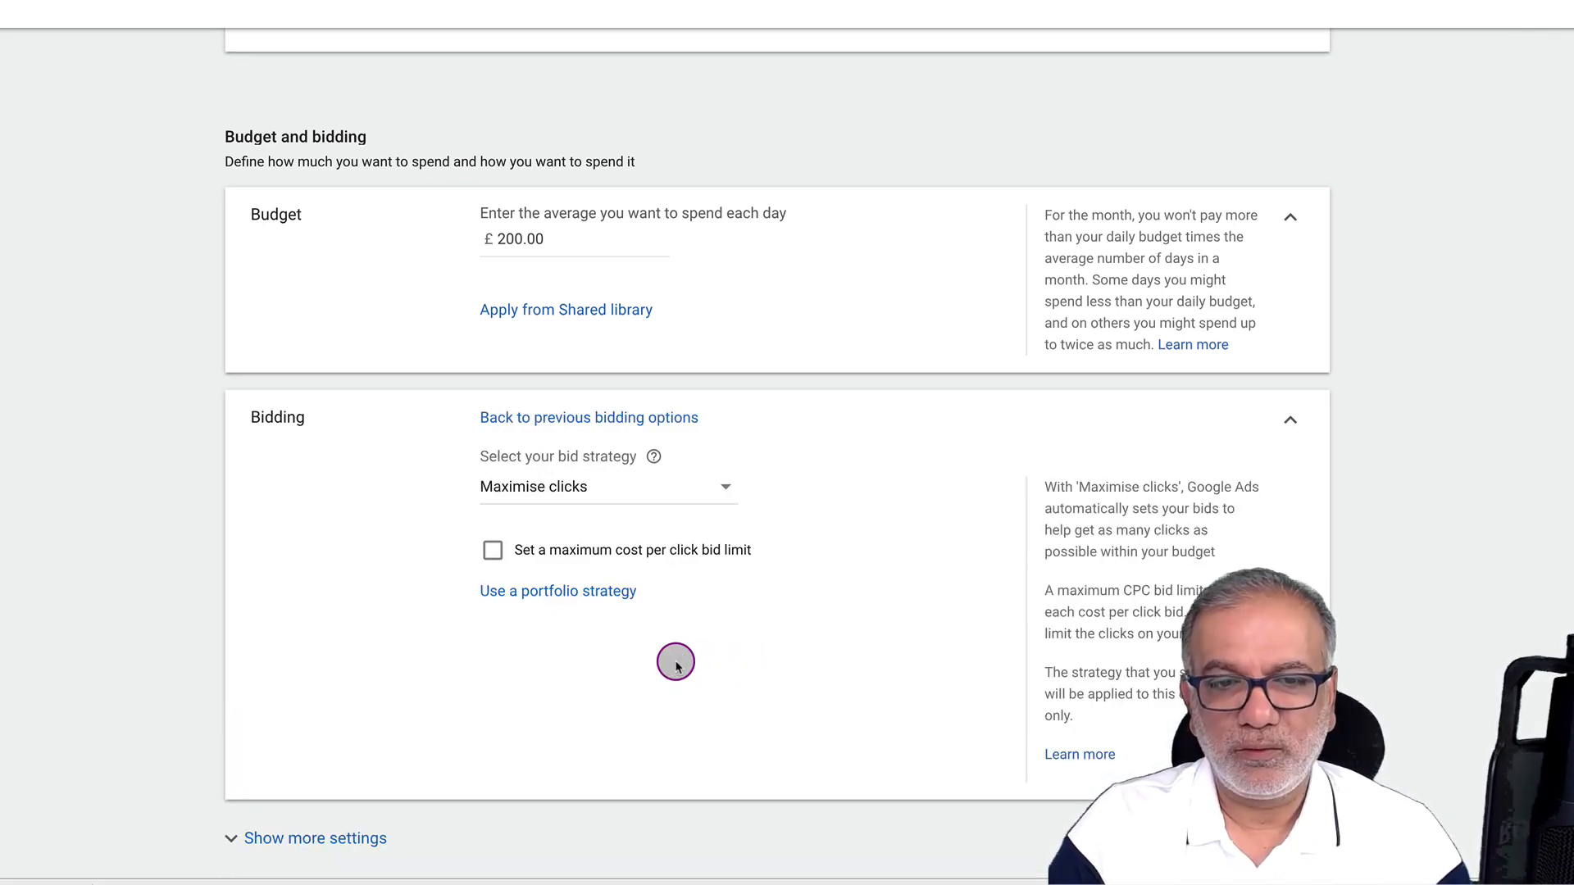
click(715, 486)
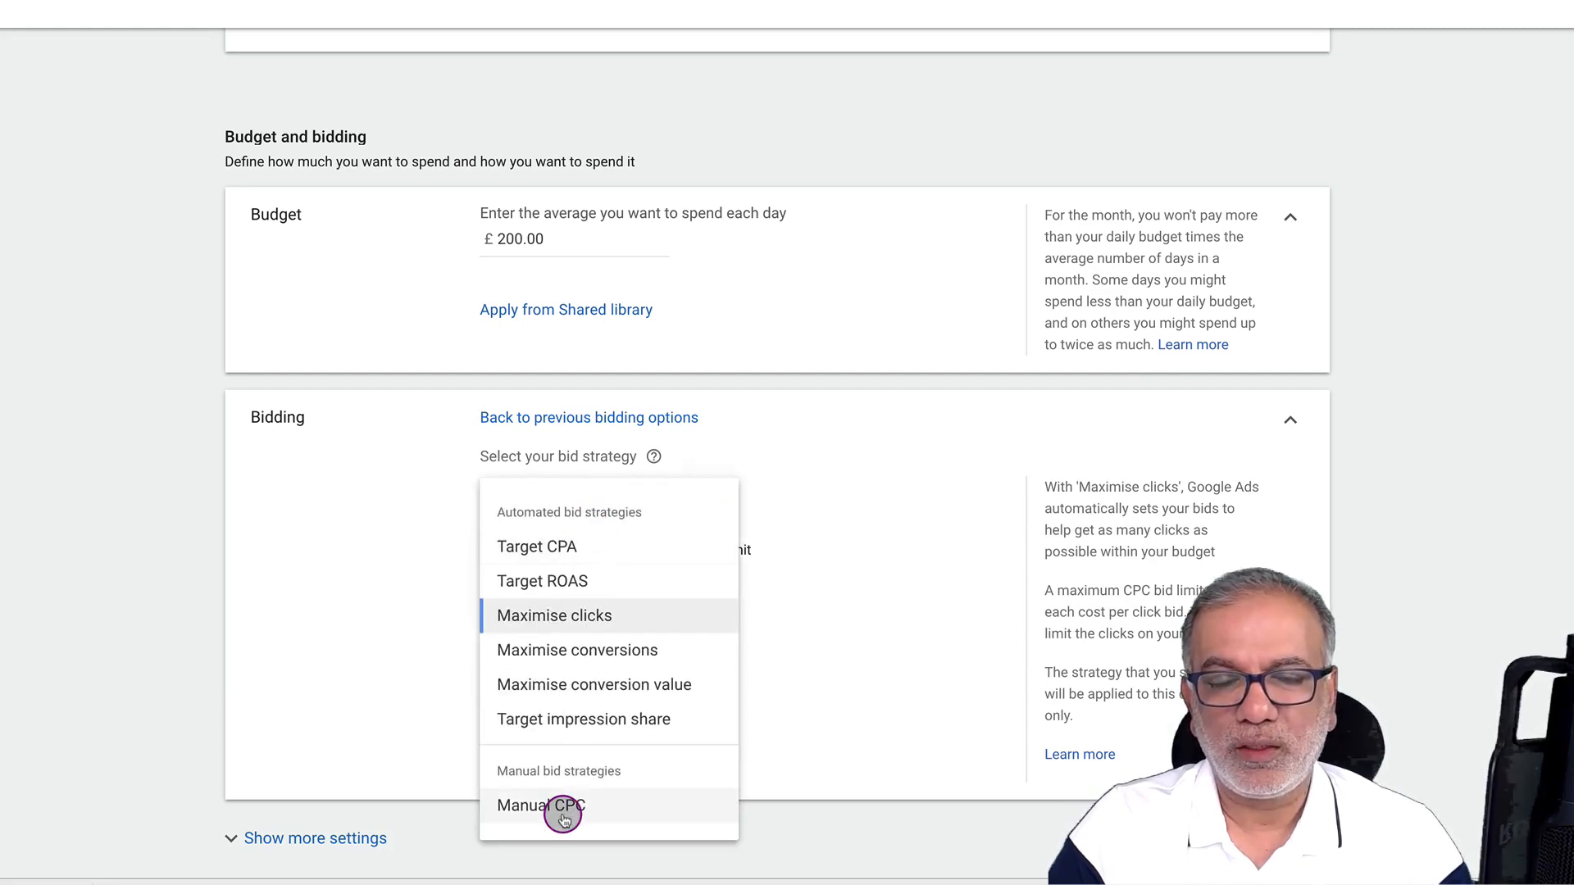
mouse_move(564, 820)
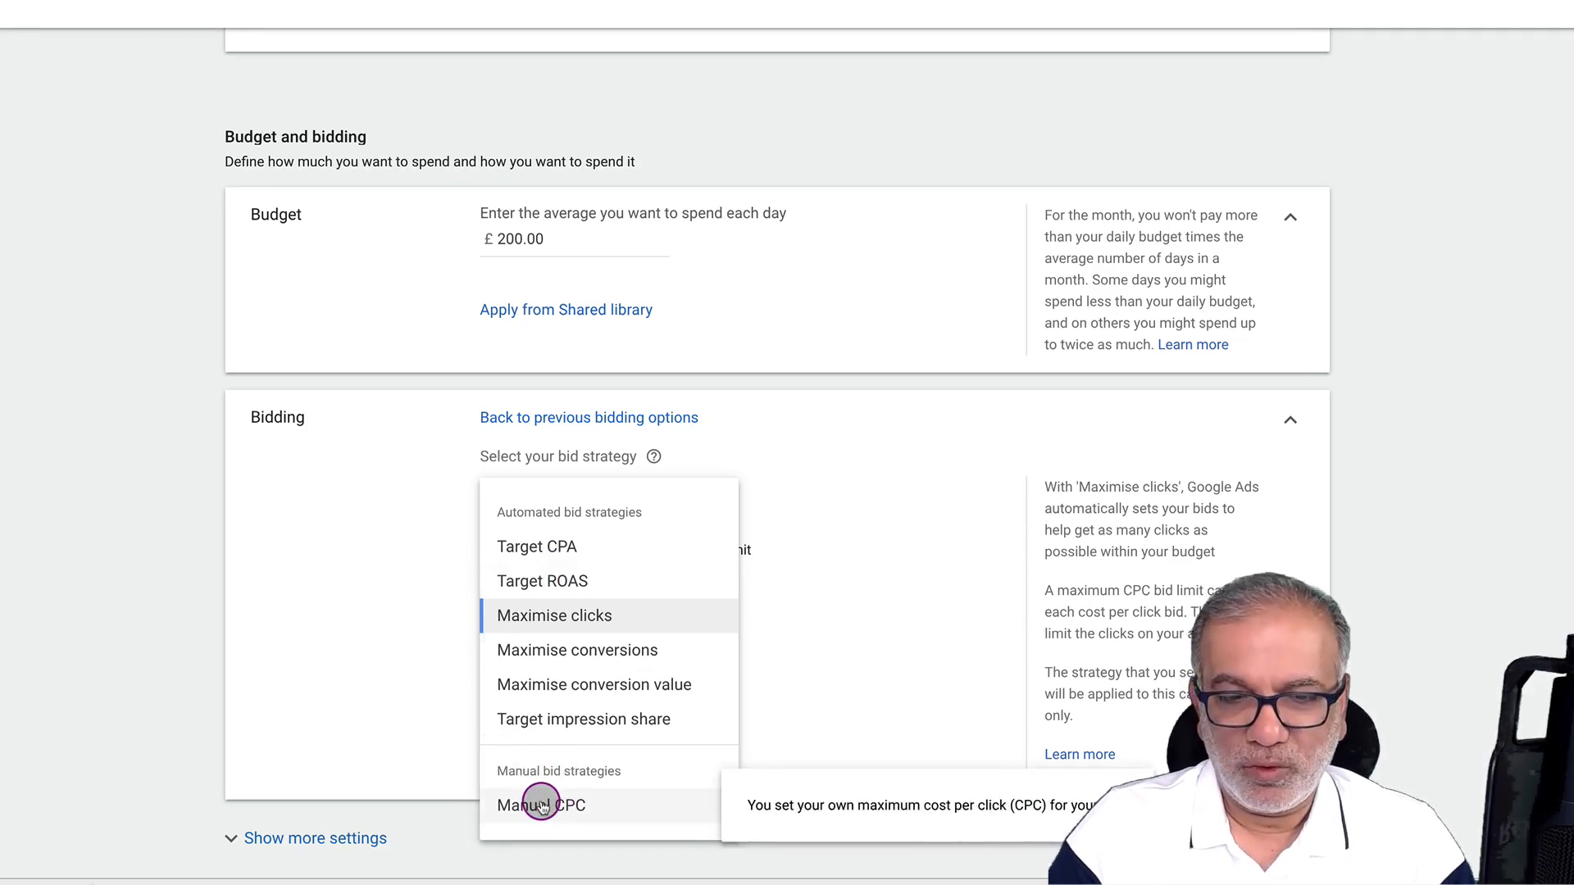
click(591, 550)
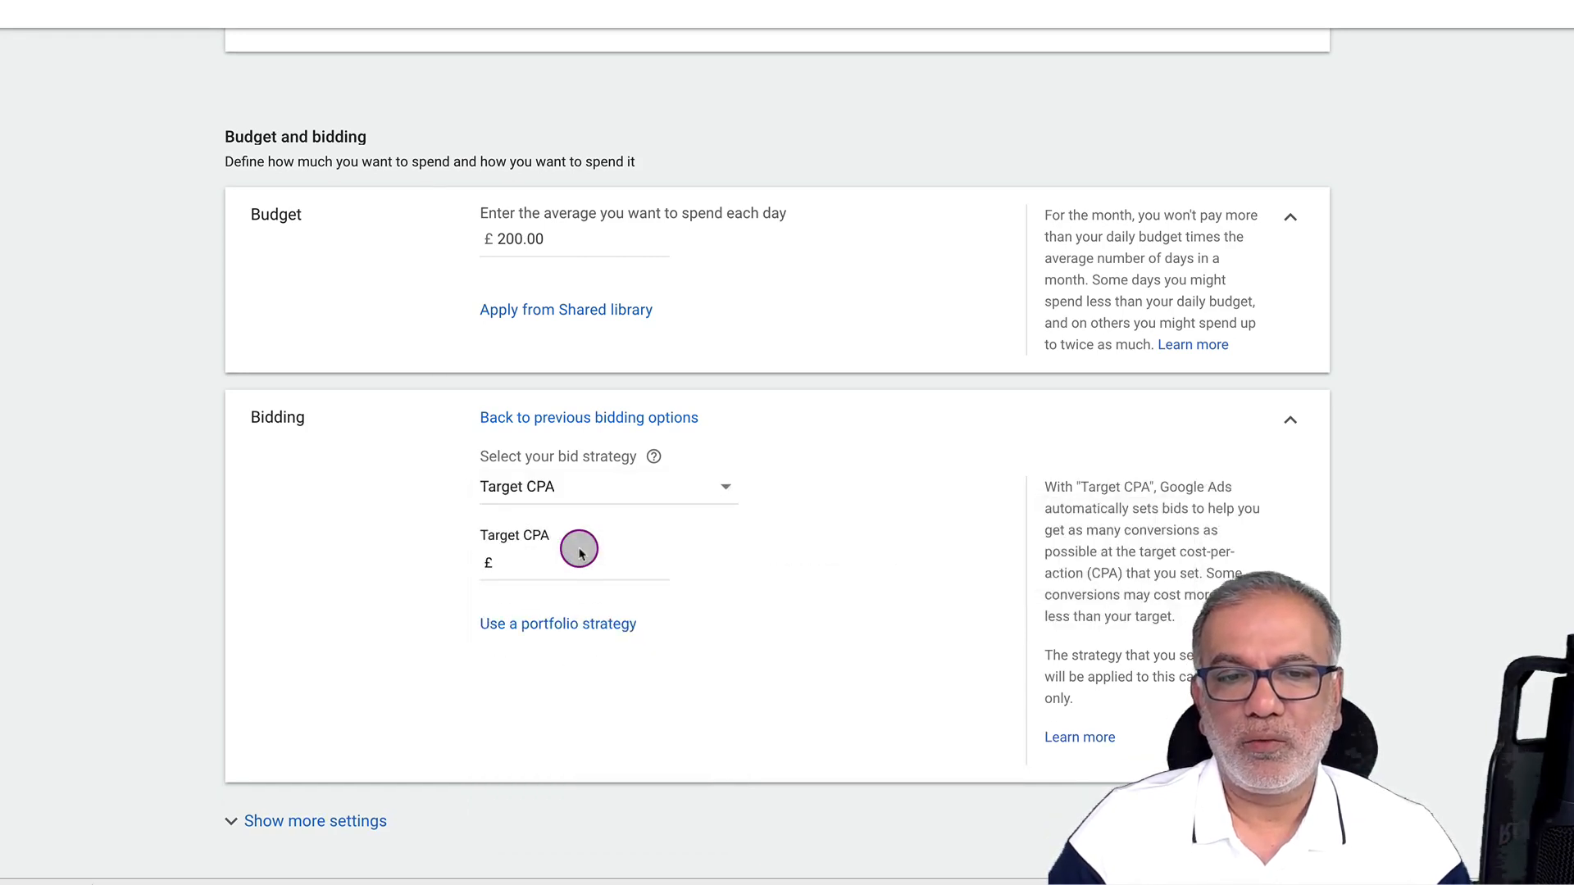
Try 50 and then 100 as the Target CPA amount before clearing the field
click(573, 564)
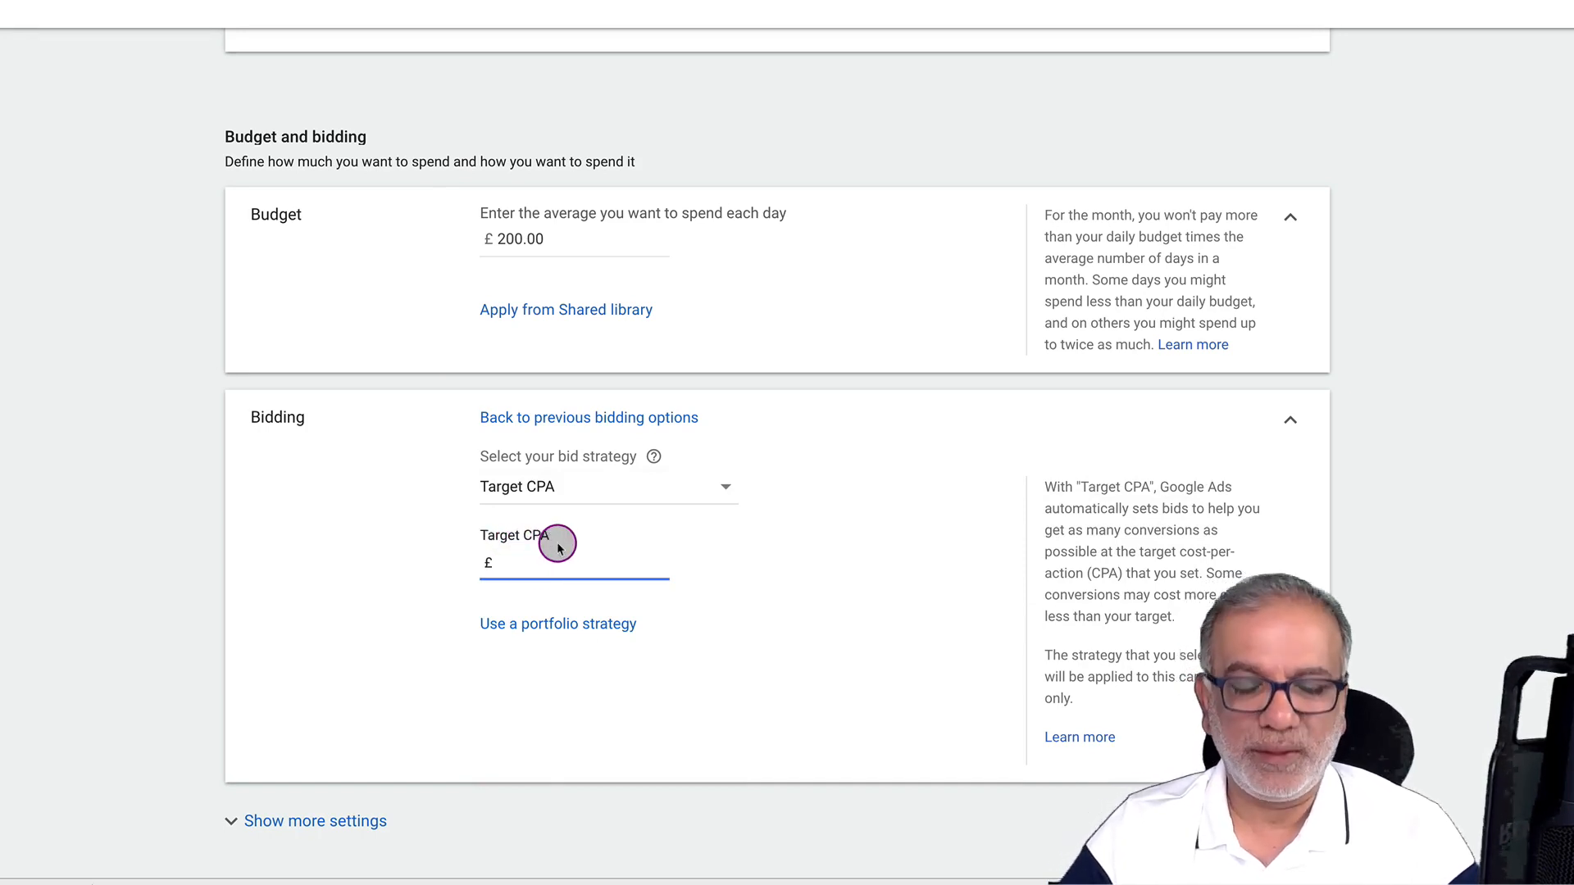
text(5)
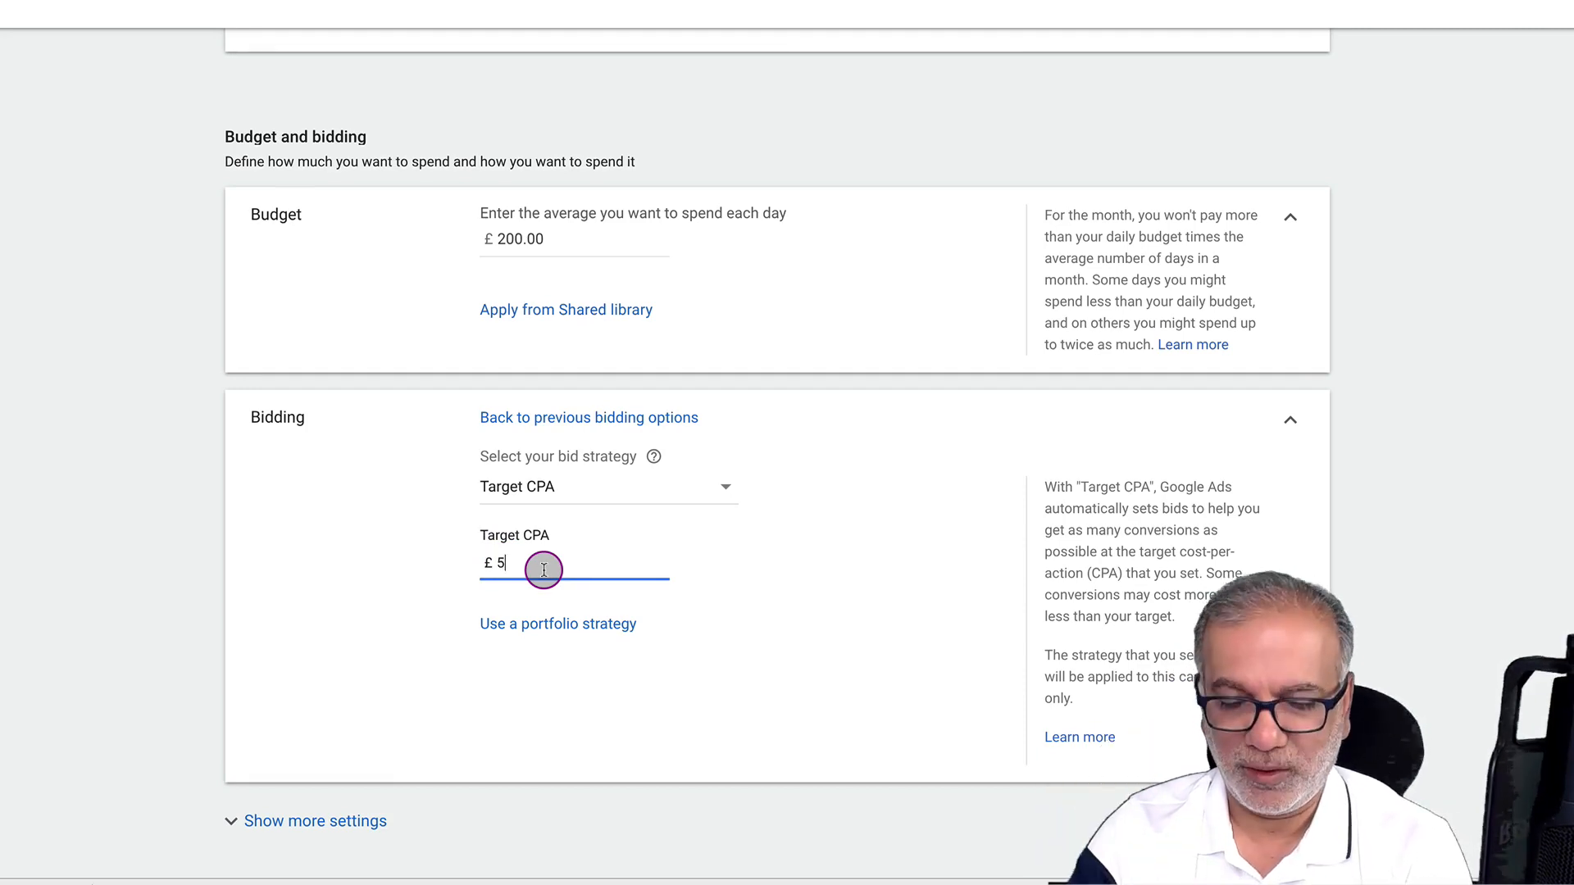
text(0)
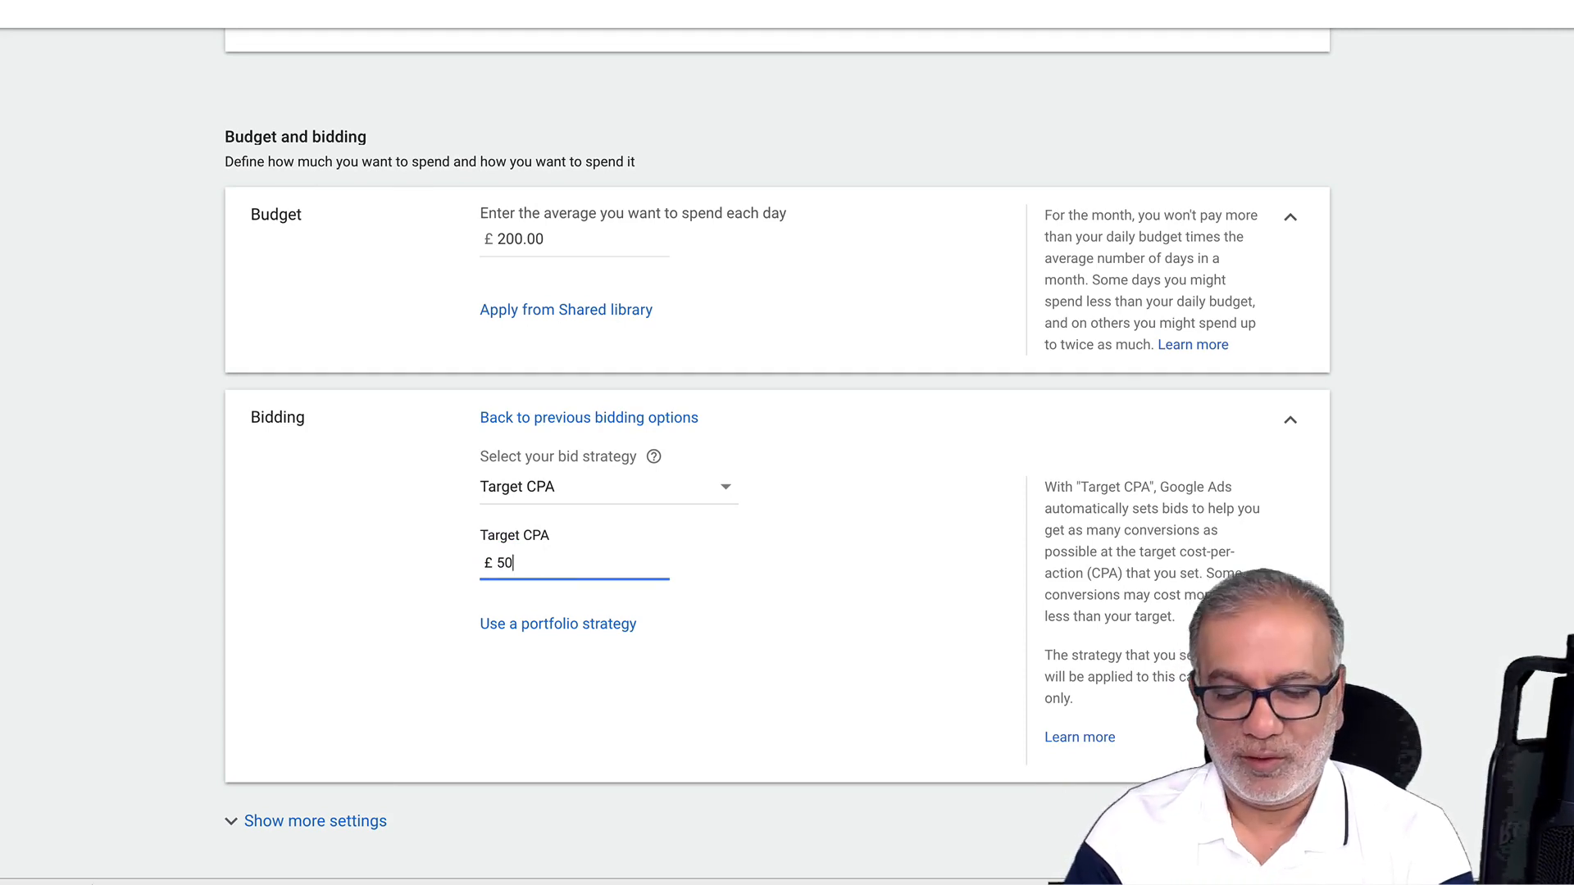
key(BackSpace)
key(BackSpace)
text(10)
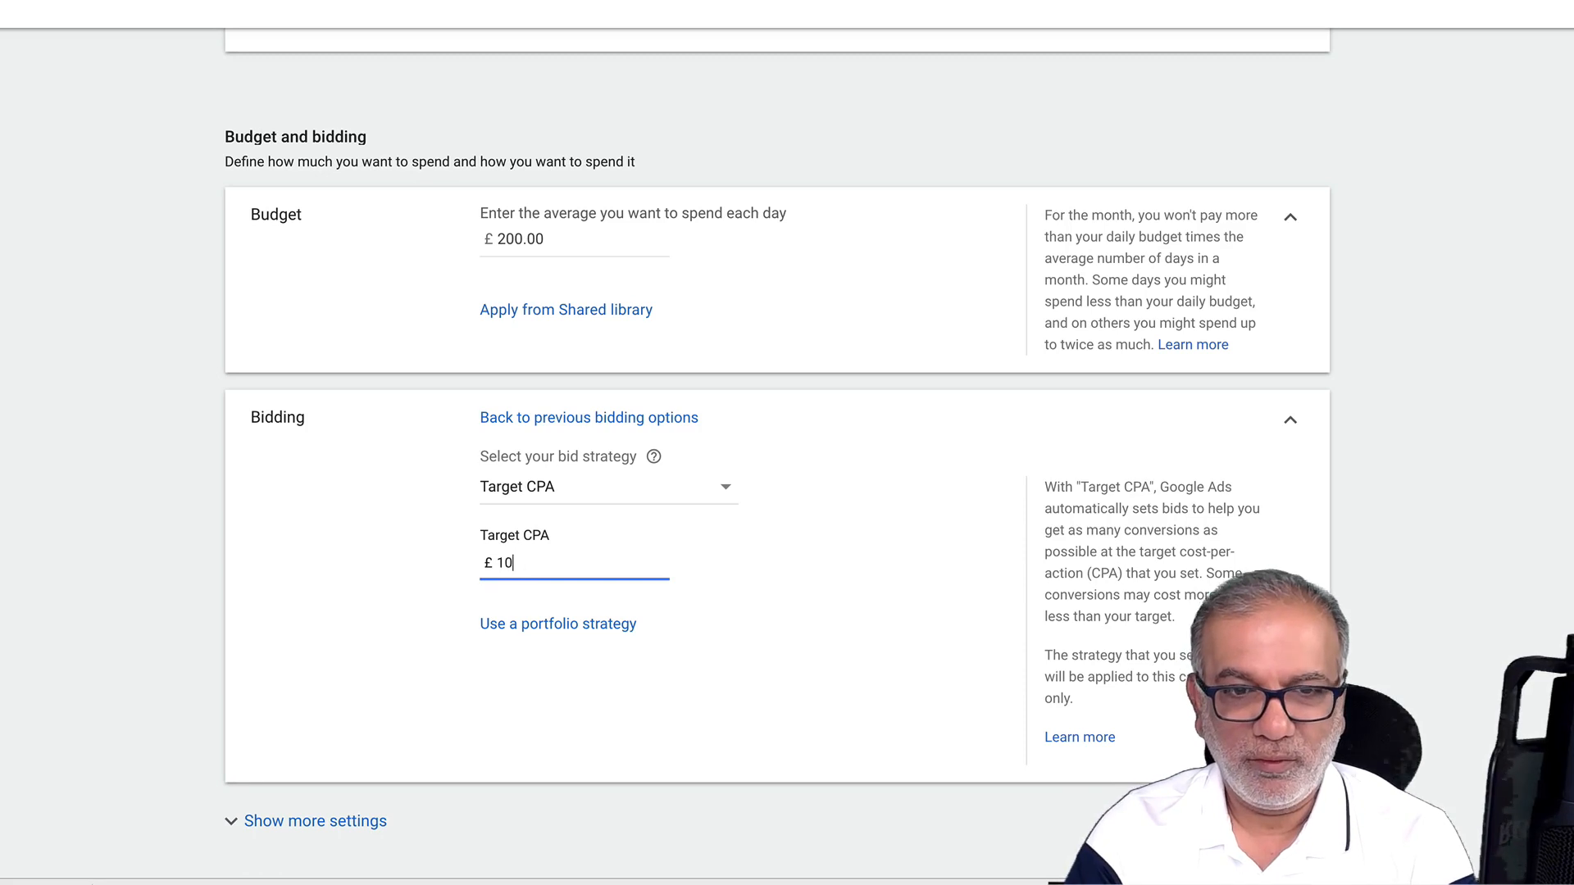
text(0)
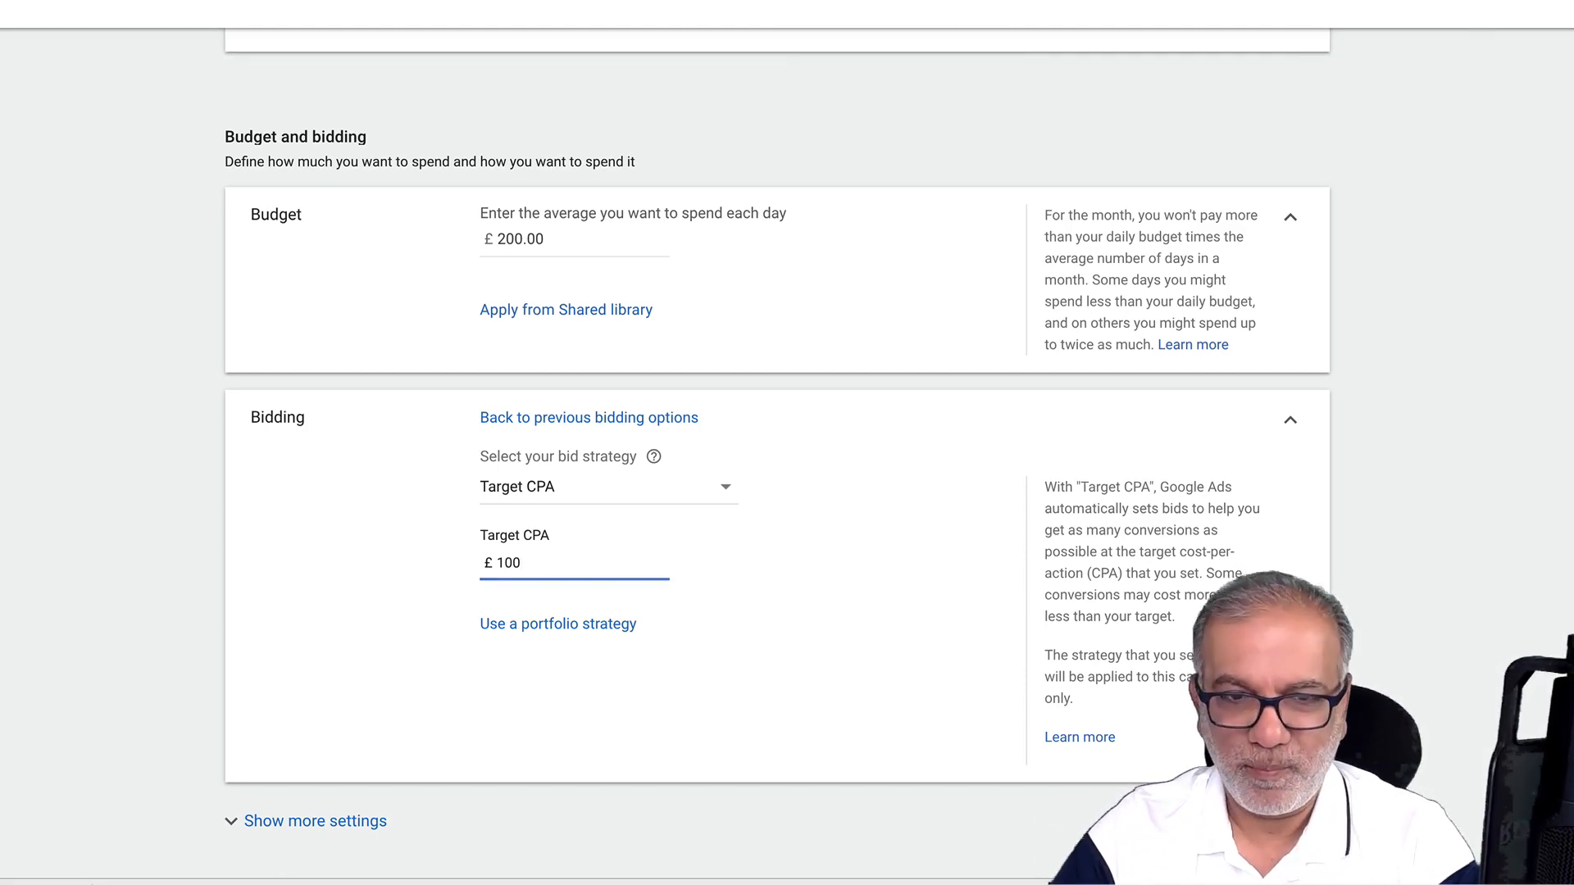
key(BackSpace)
key(BackSpace)
key(BackSpace)
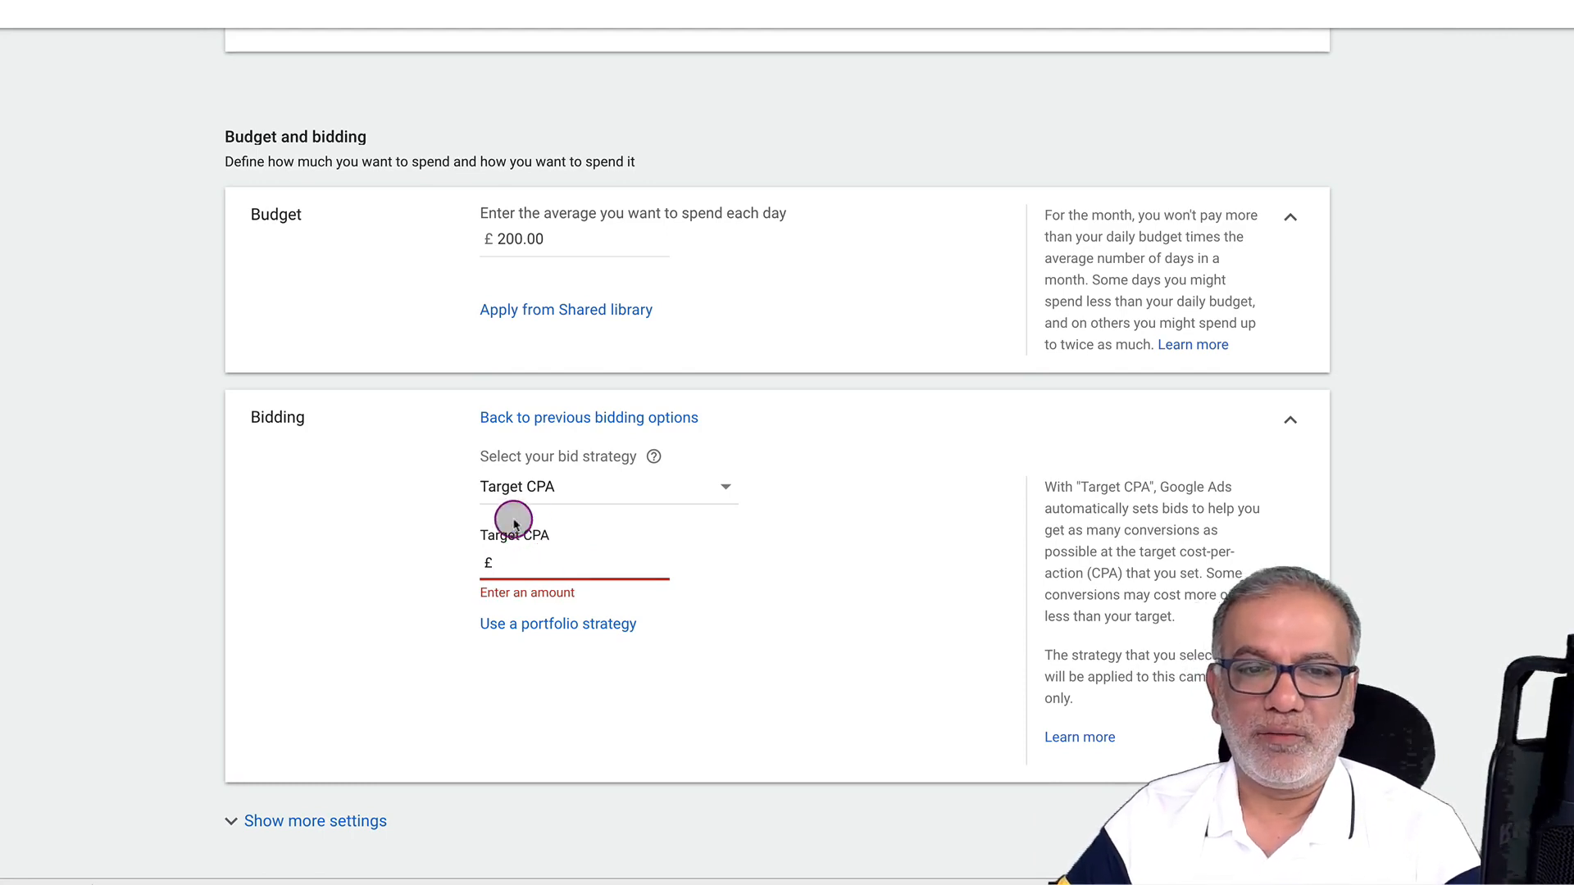
click(647, 489)
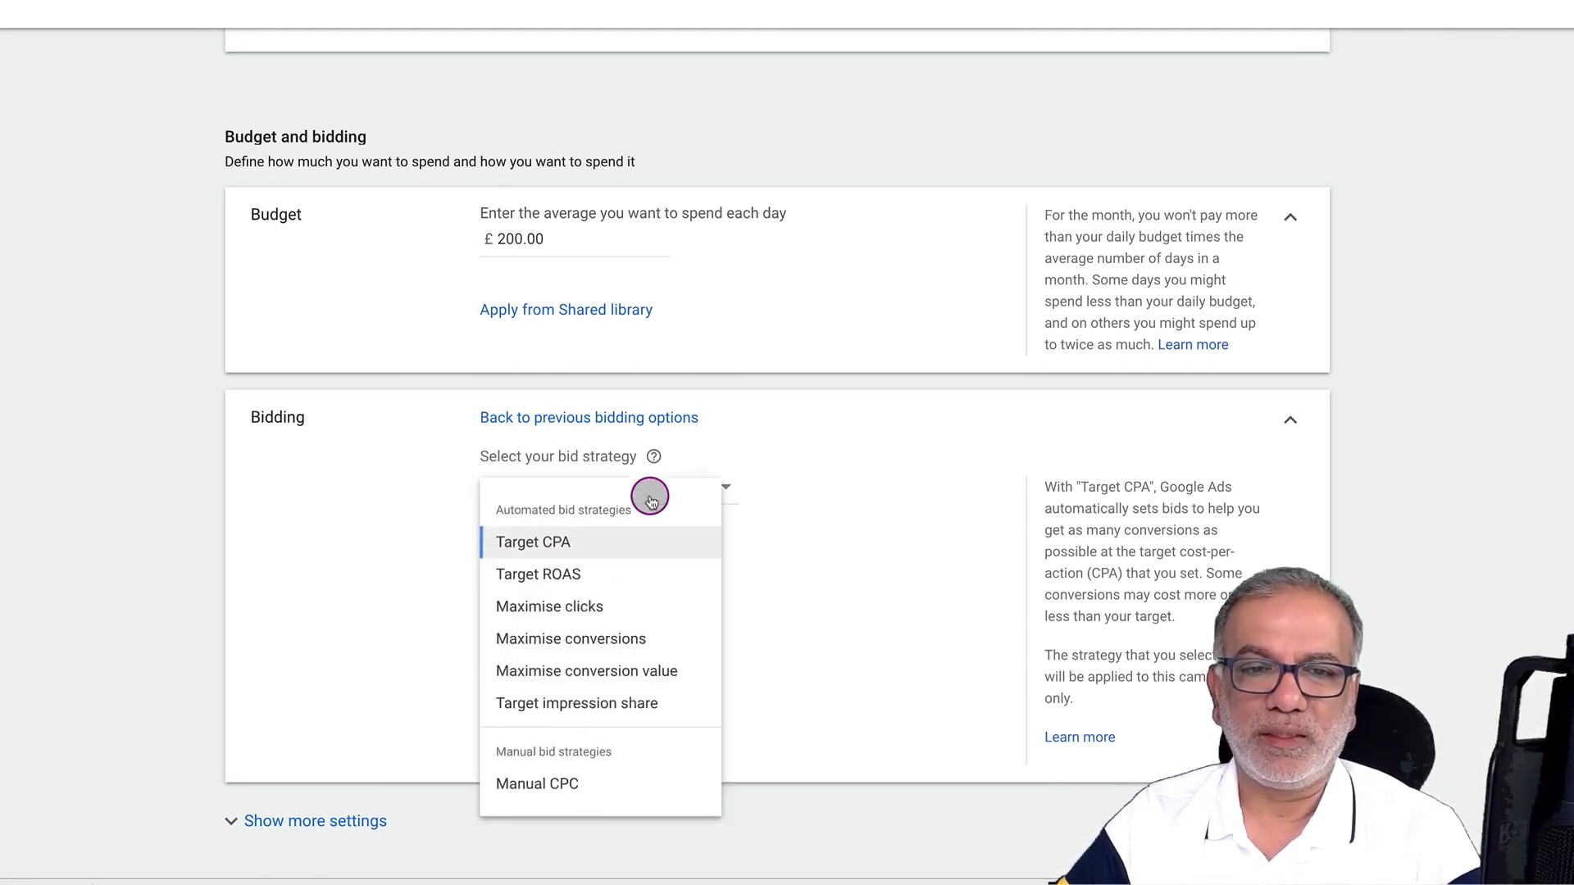
click(547, 807)
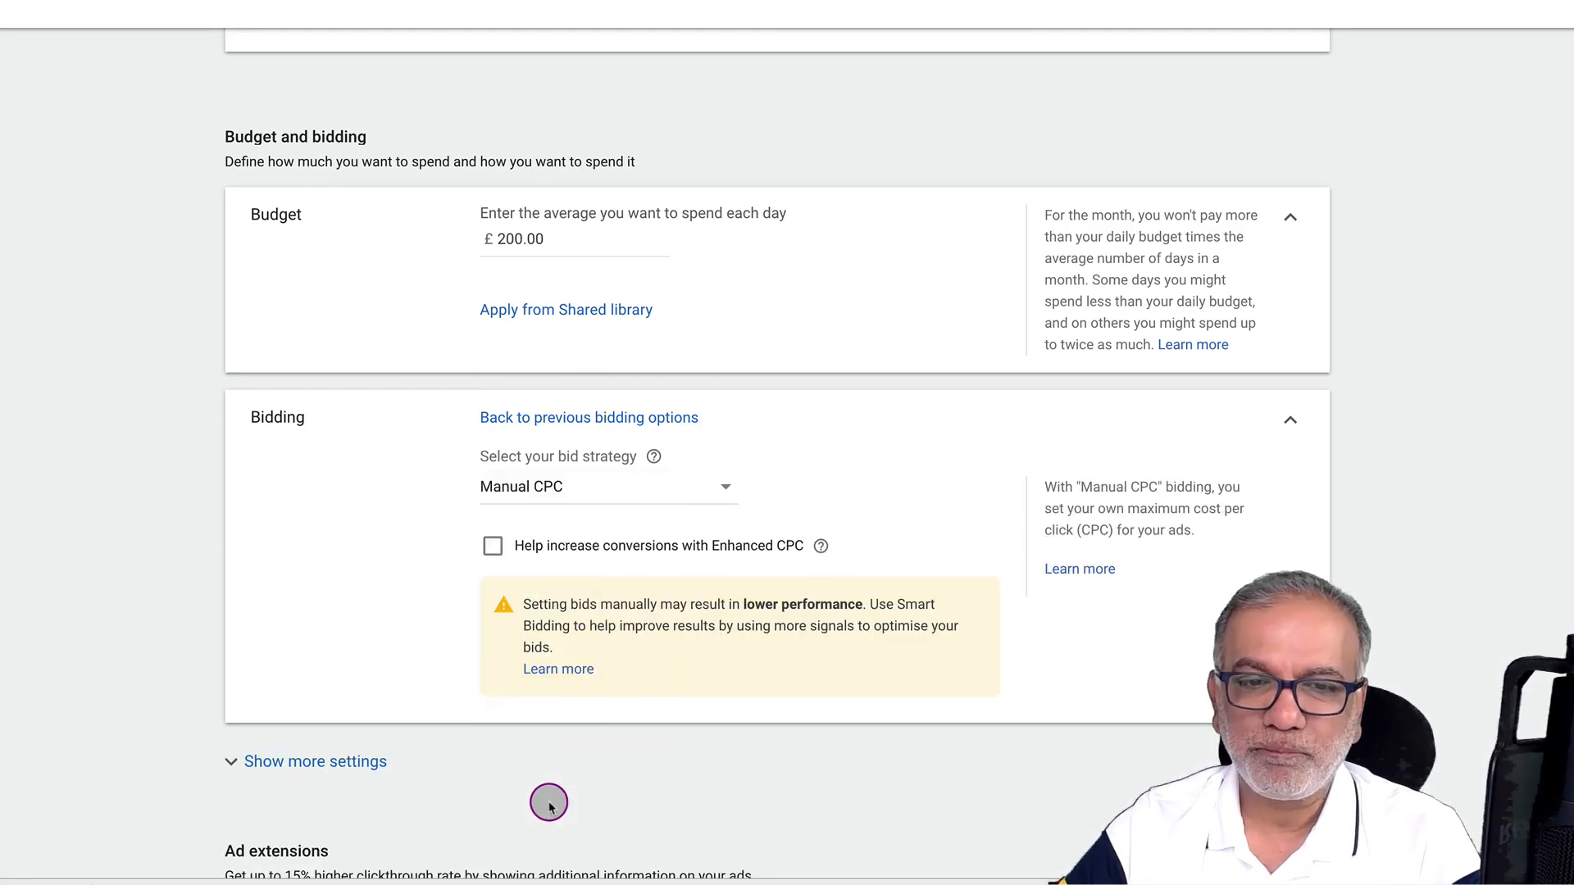
click(589, 486)
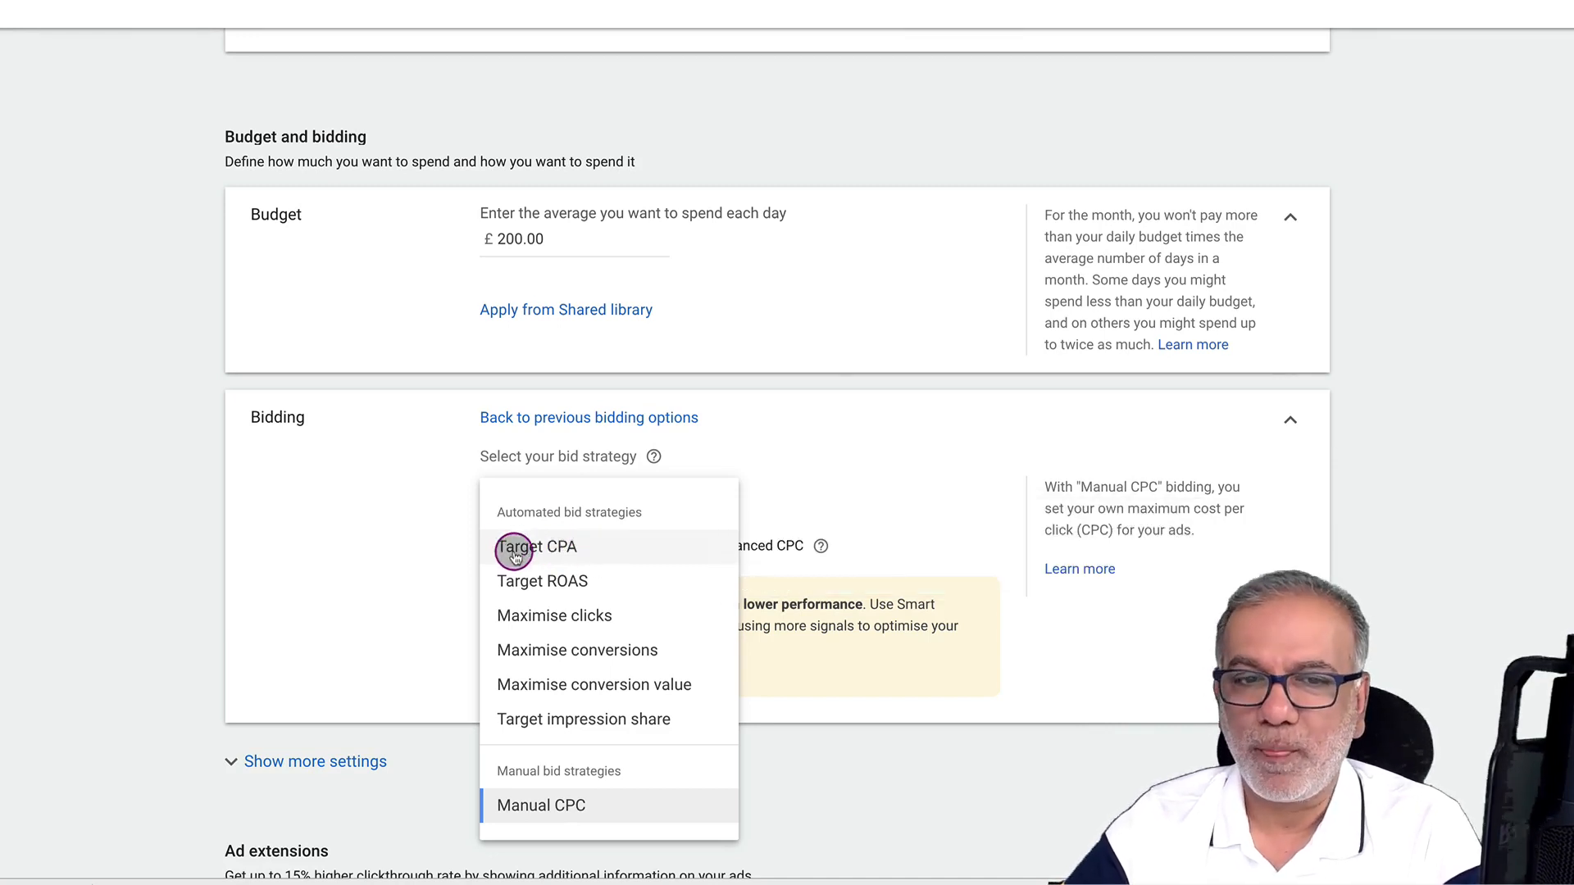
mouse_move(504, 546)
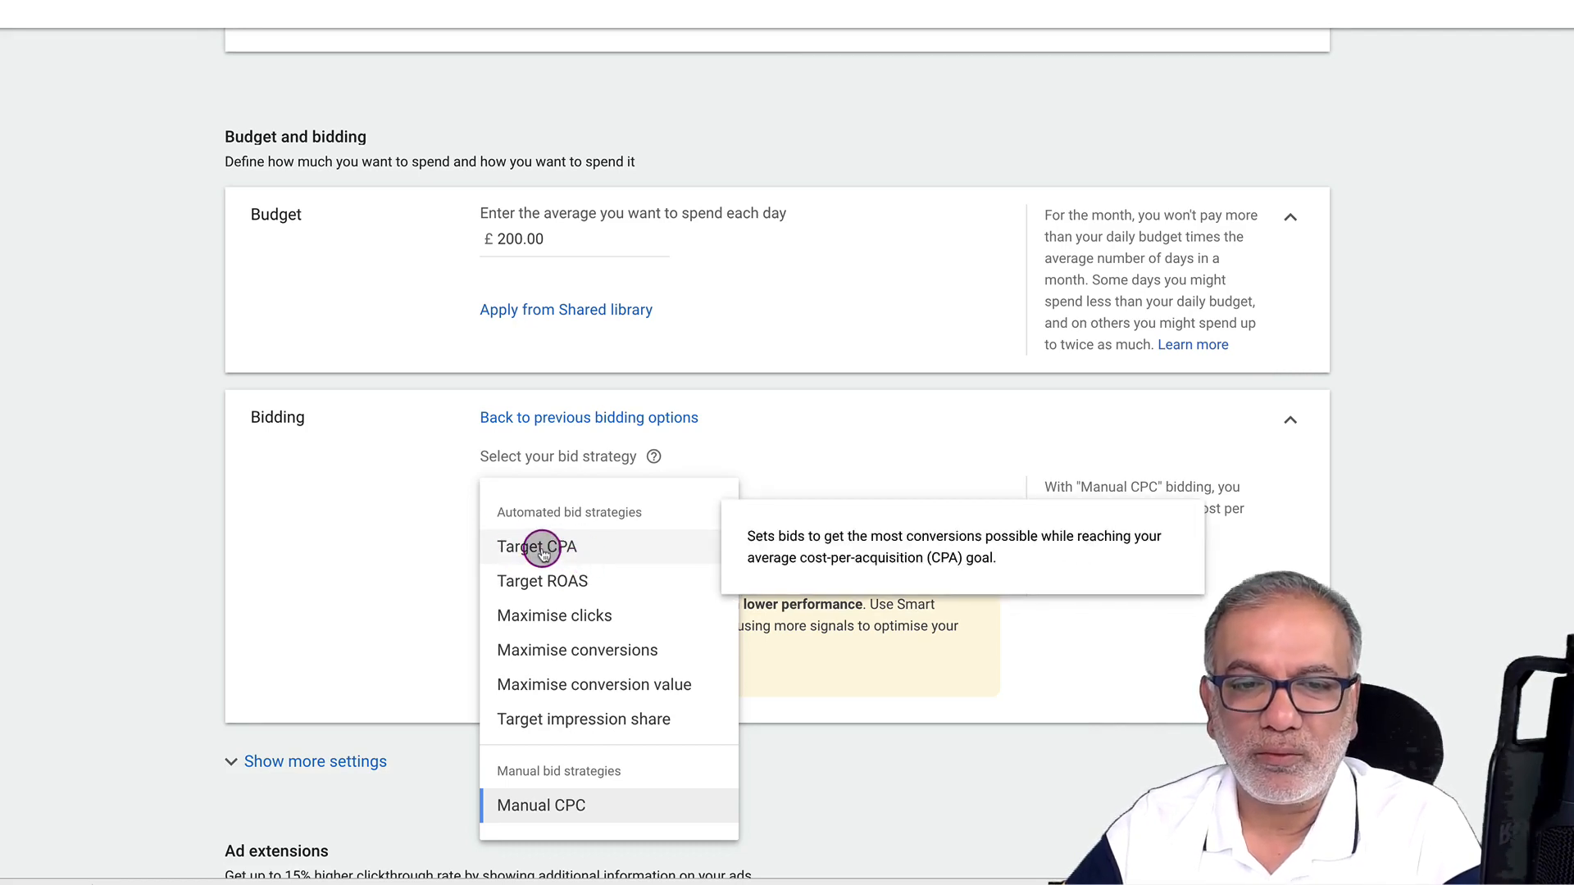
click(444, 543)
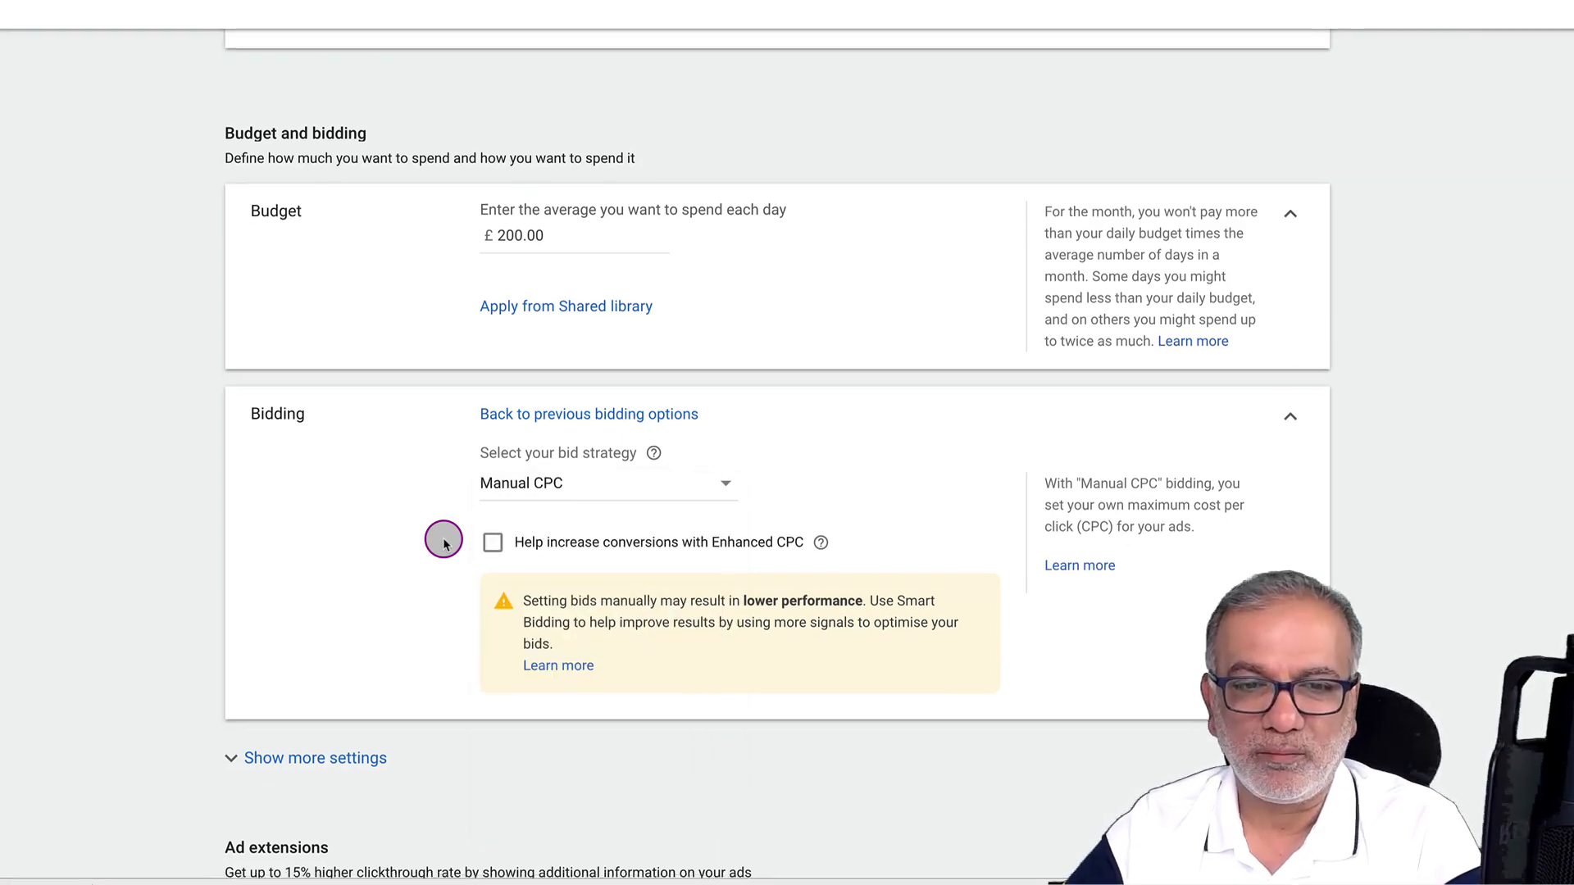
scroll(443, 541, down, 3)
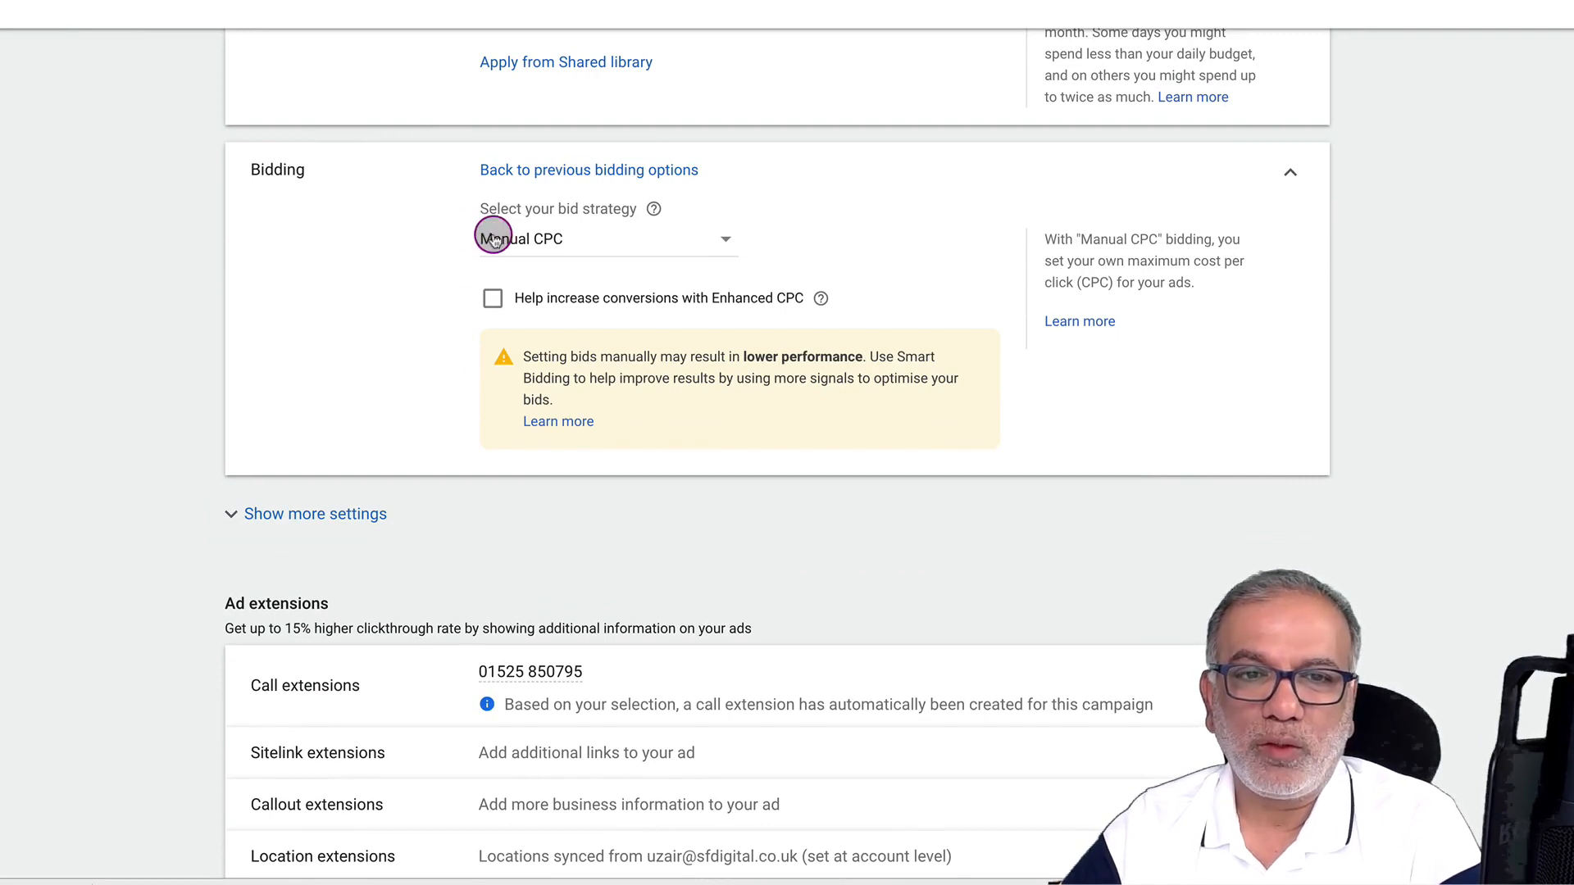
click(524, 234)
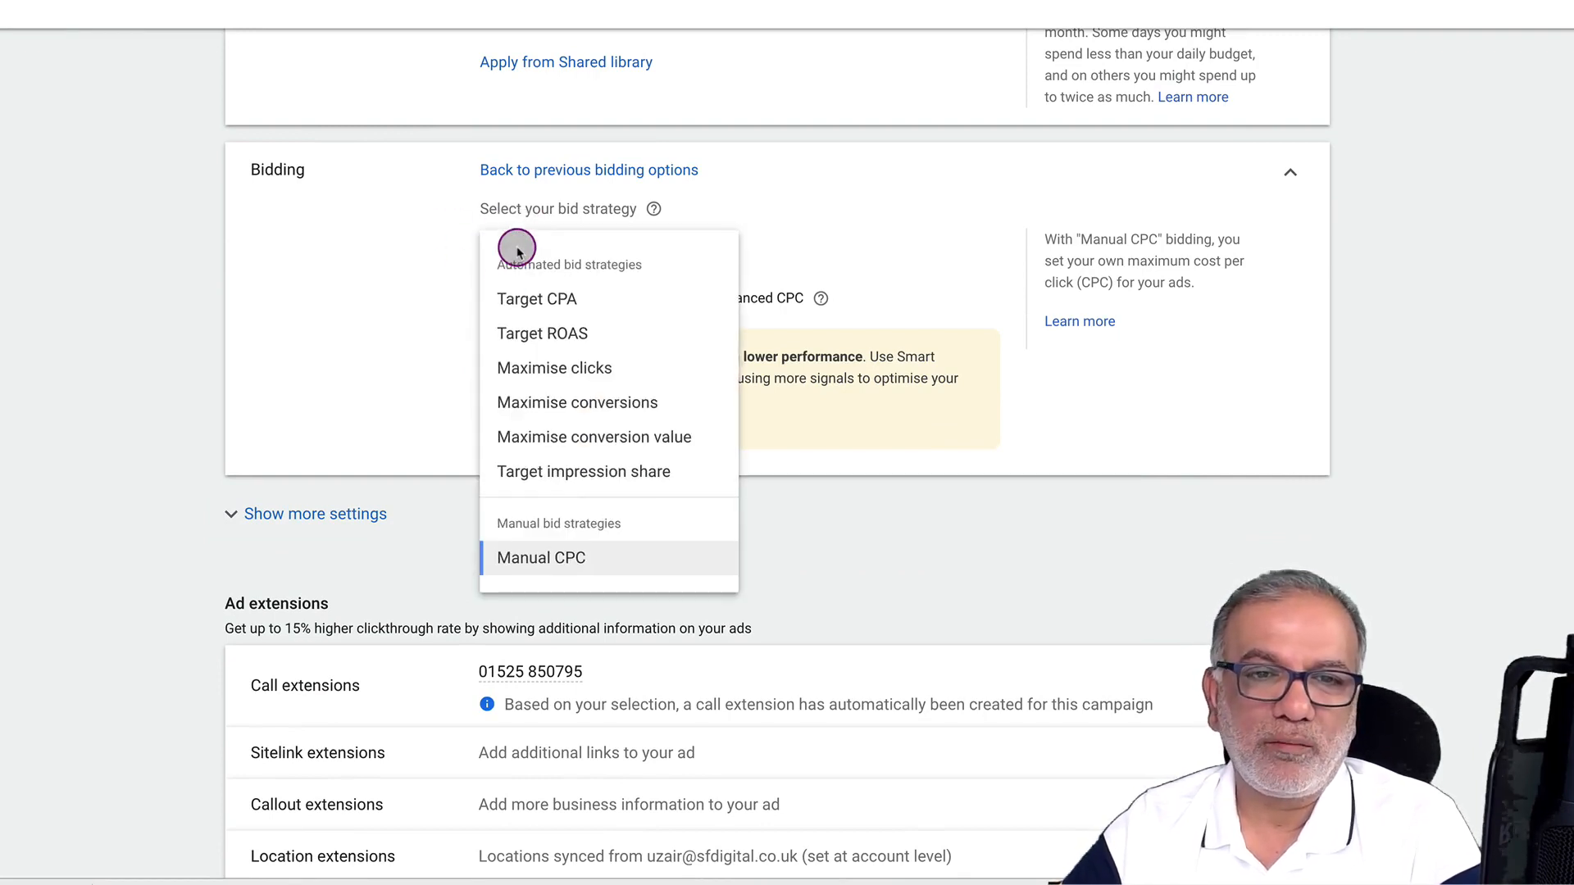
click(525, 299)
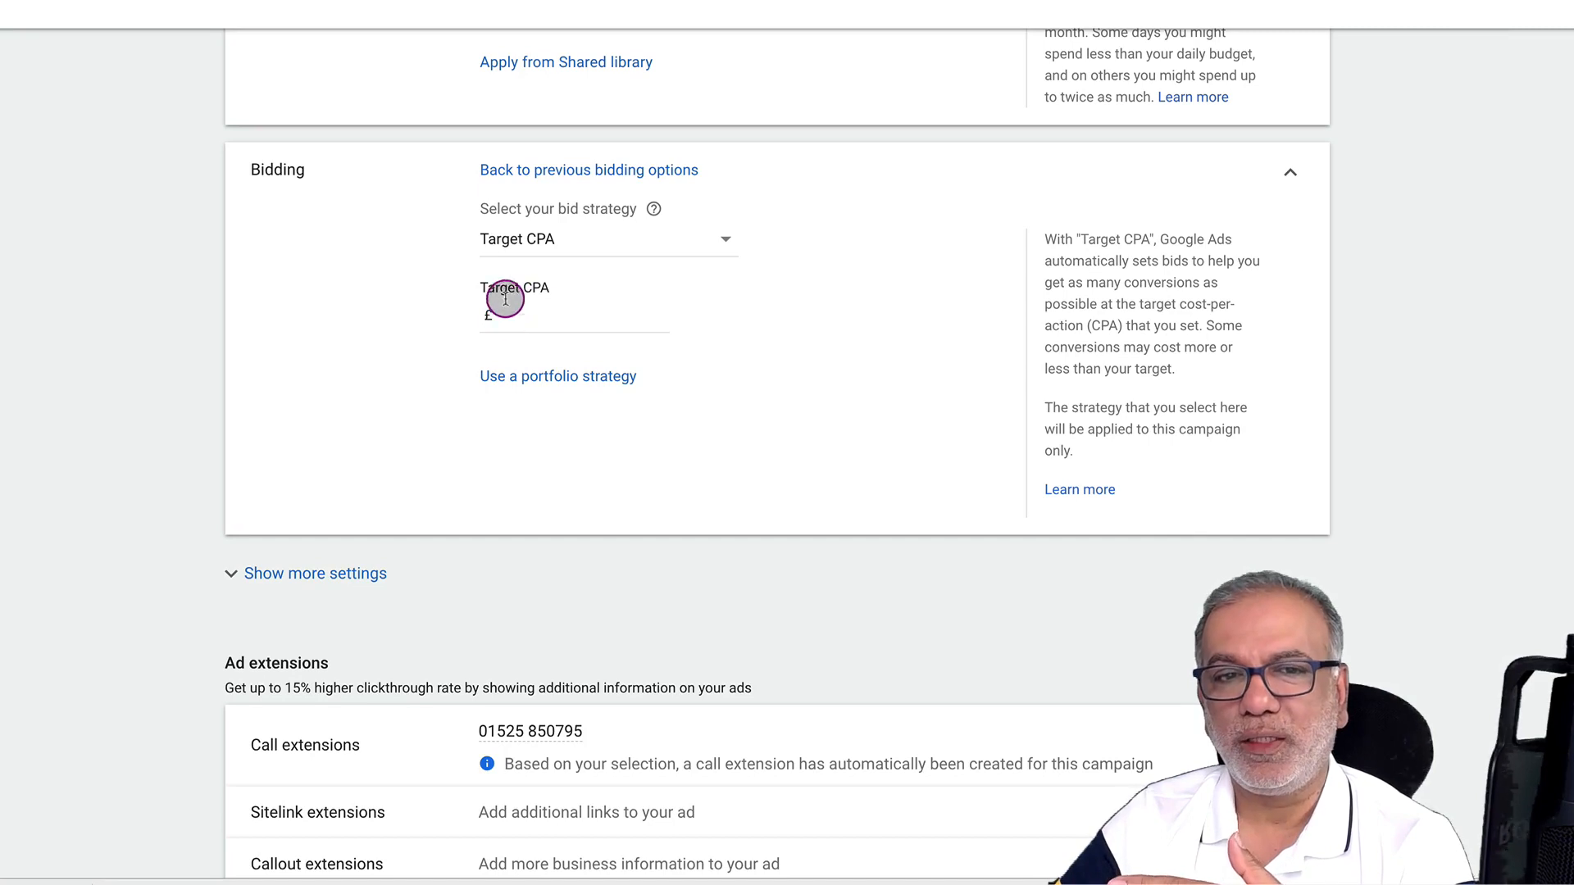
Enter a £50 Target CPA, which is flagged as a large increase
click(513, 319)
text(50)
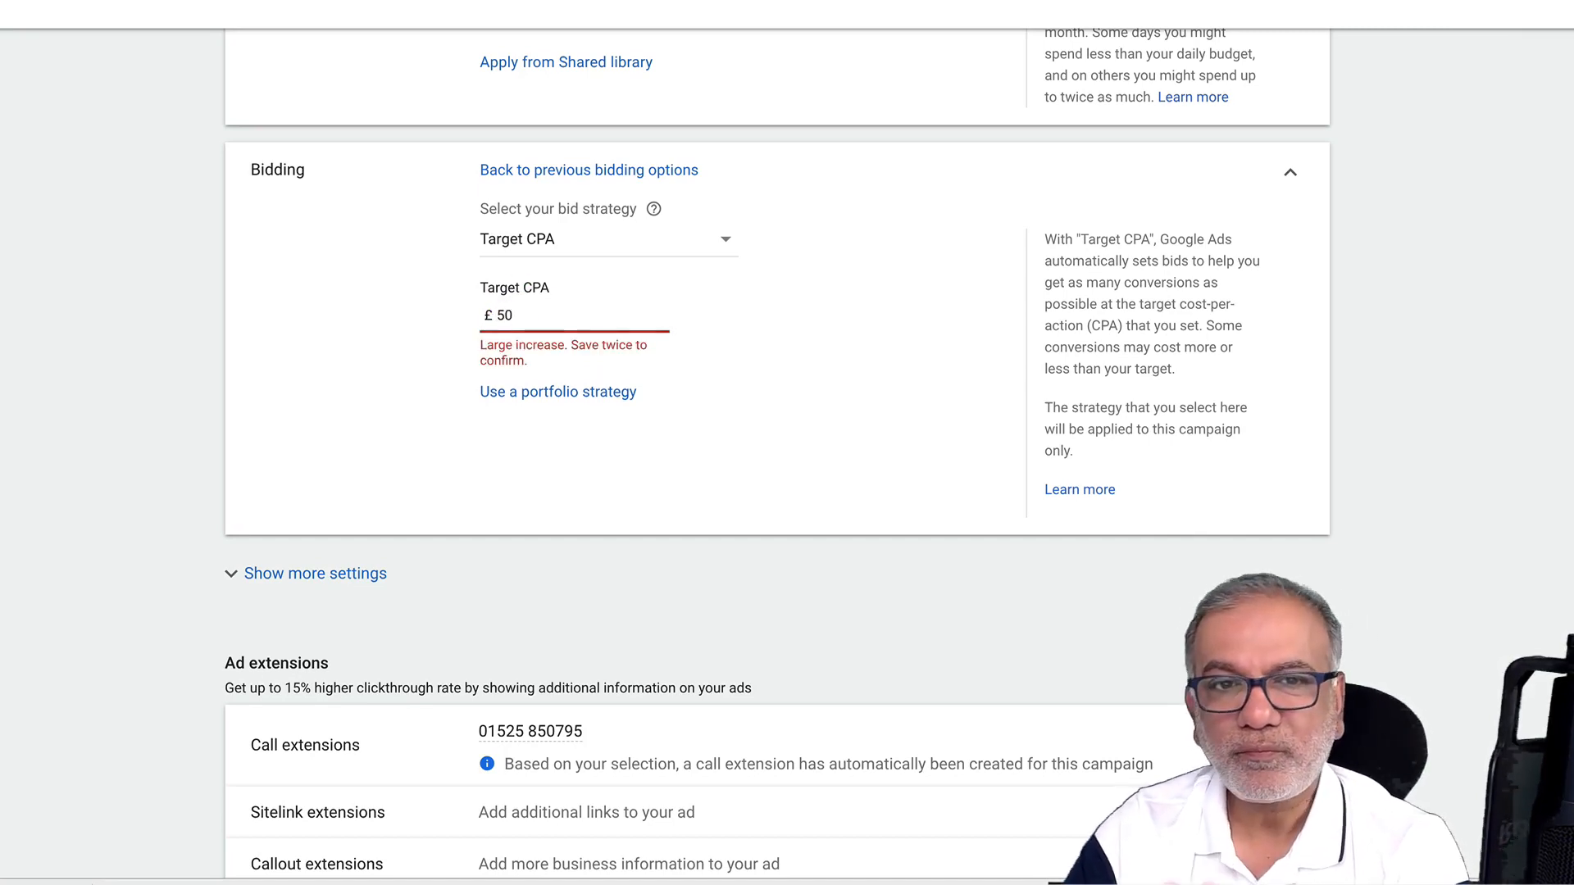
scroll(787, 451, up, 1)
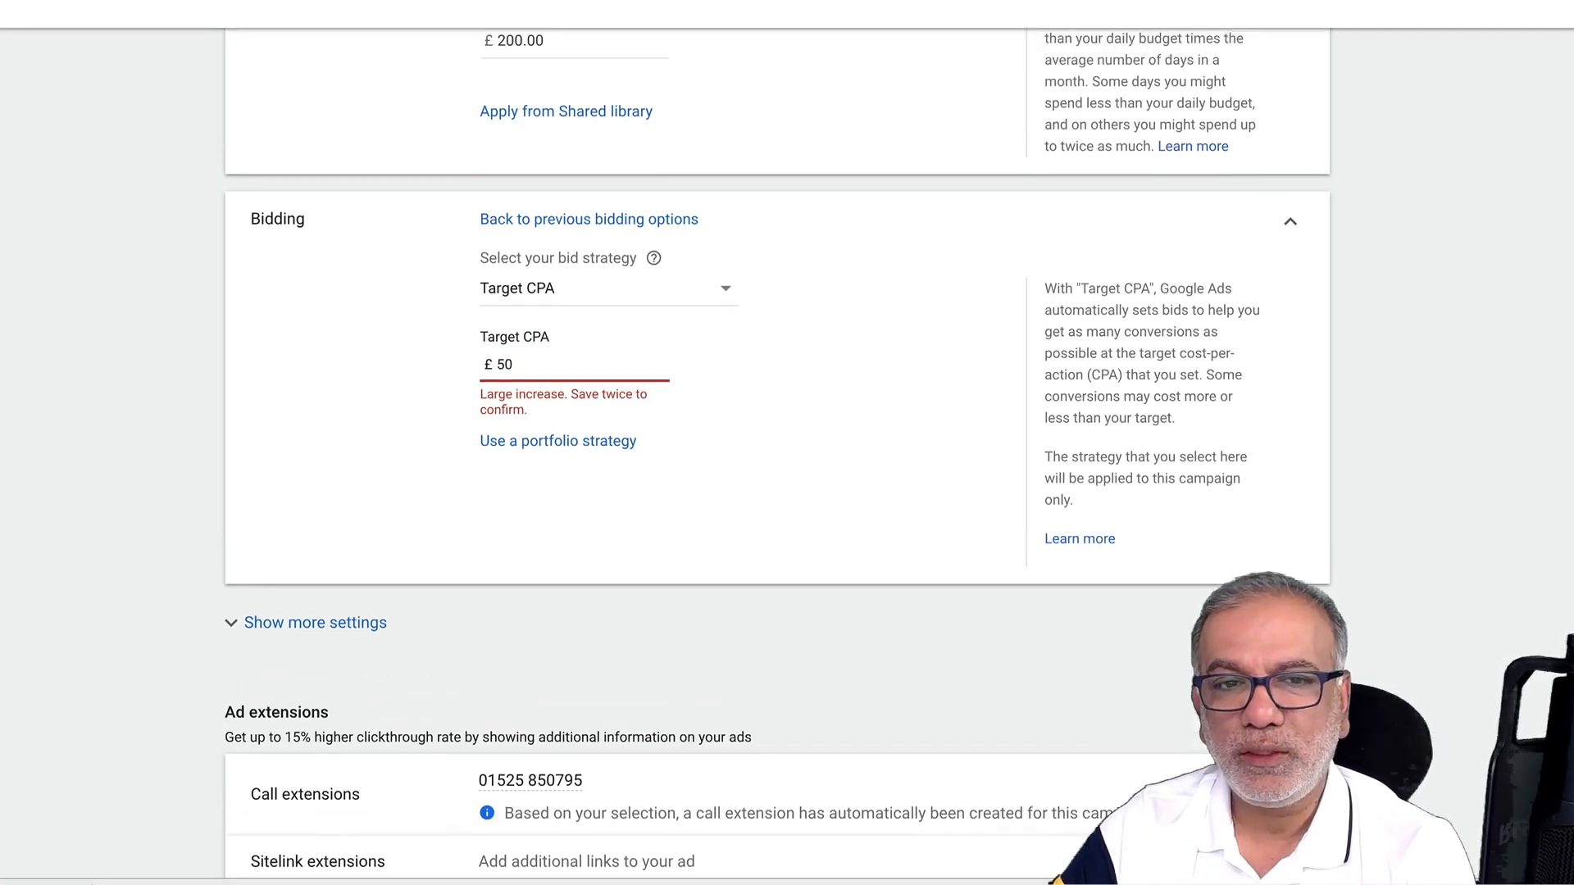
scroll(333, 172, up, 3)
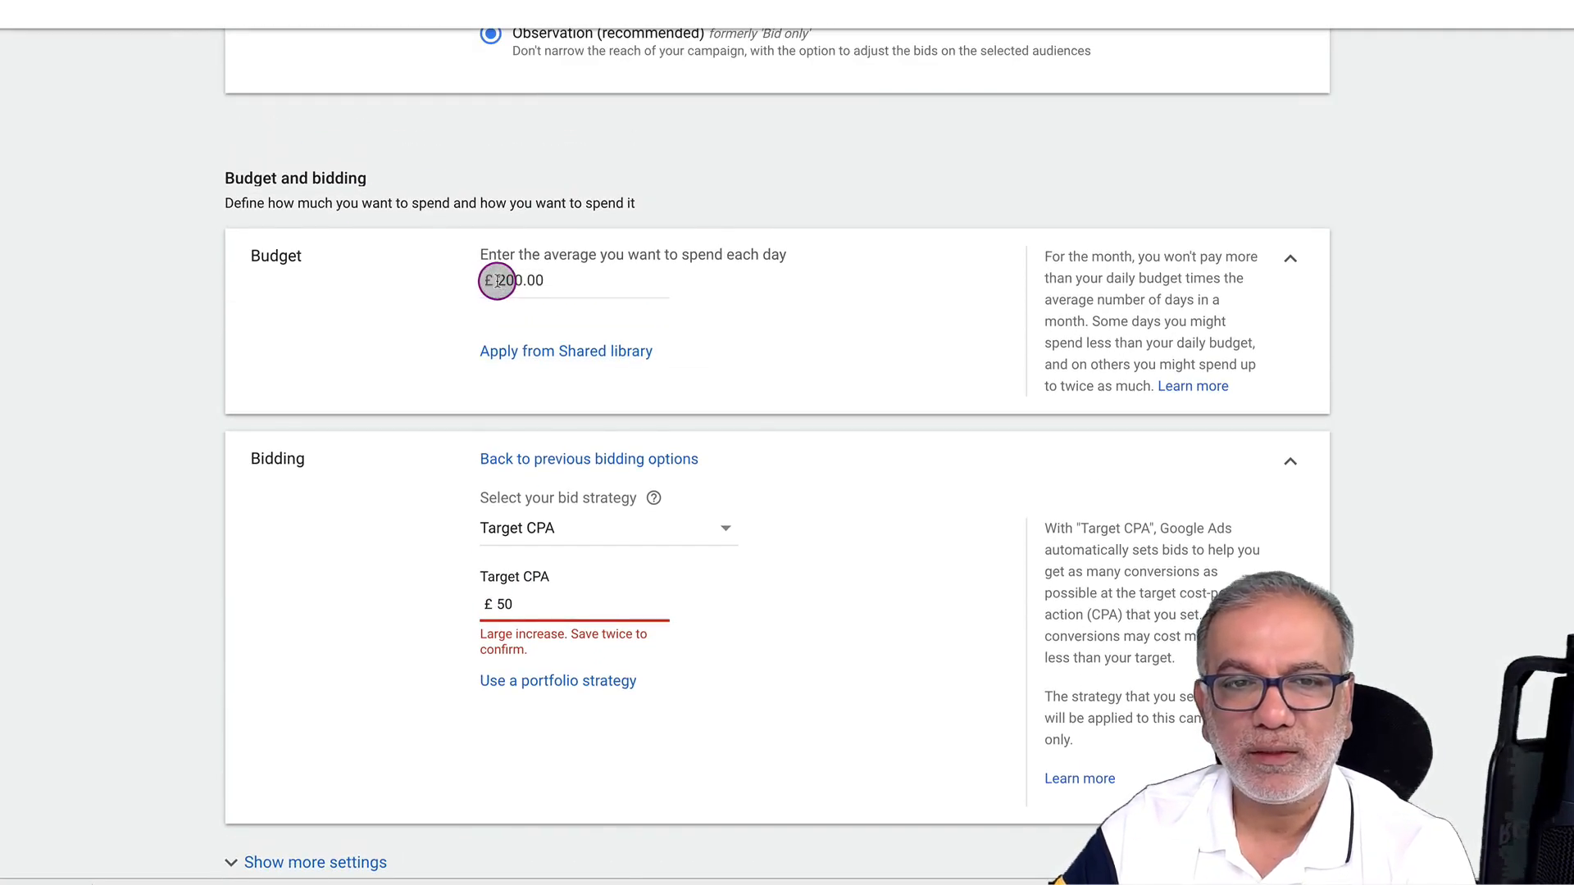
Replace the £200.00 daily budget, trying new amounts such as 250
drag(497, 281, 557, 283)
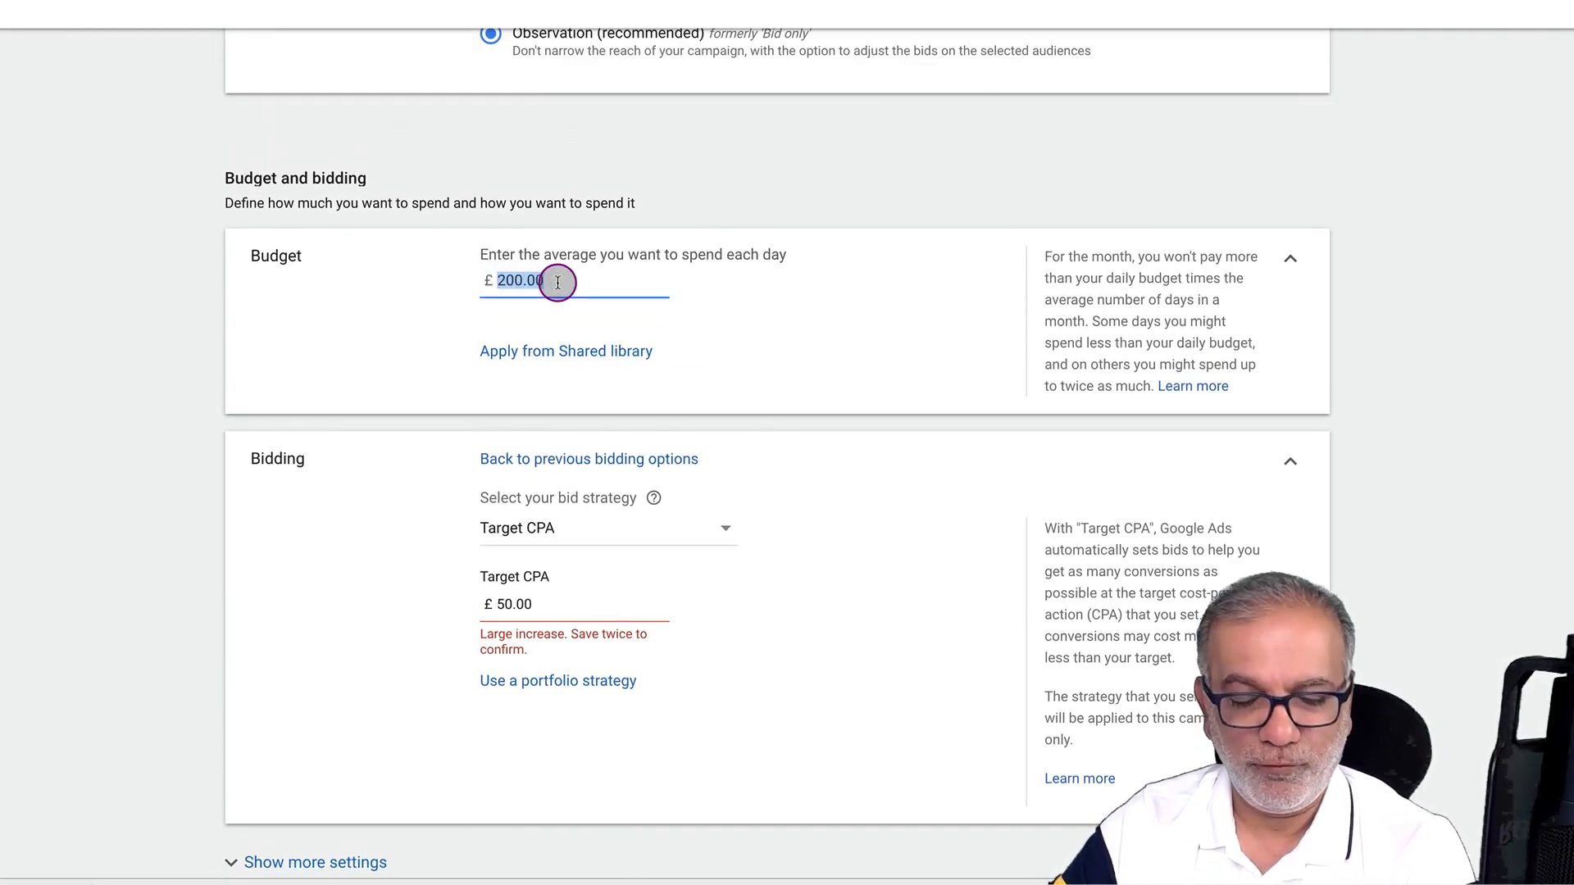
text(50)
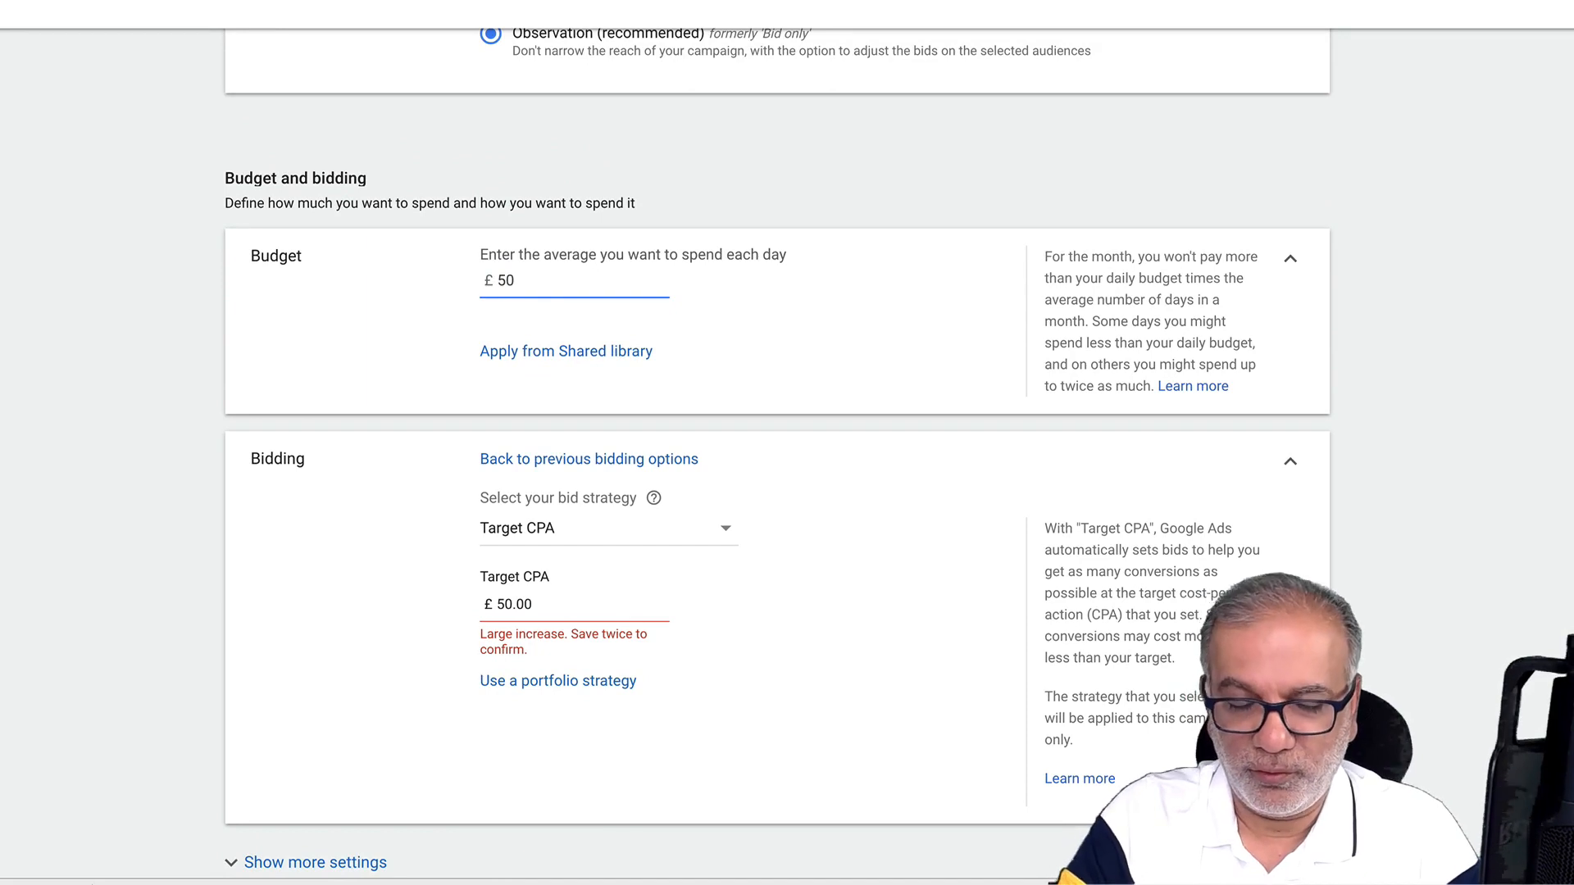
key(BackSpace)
key(BackSpace)
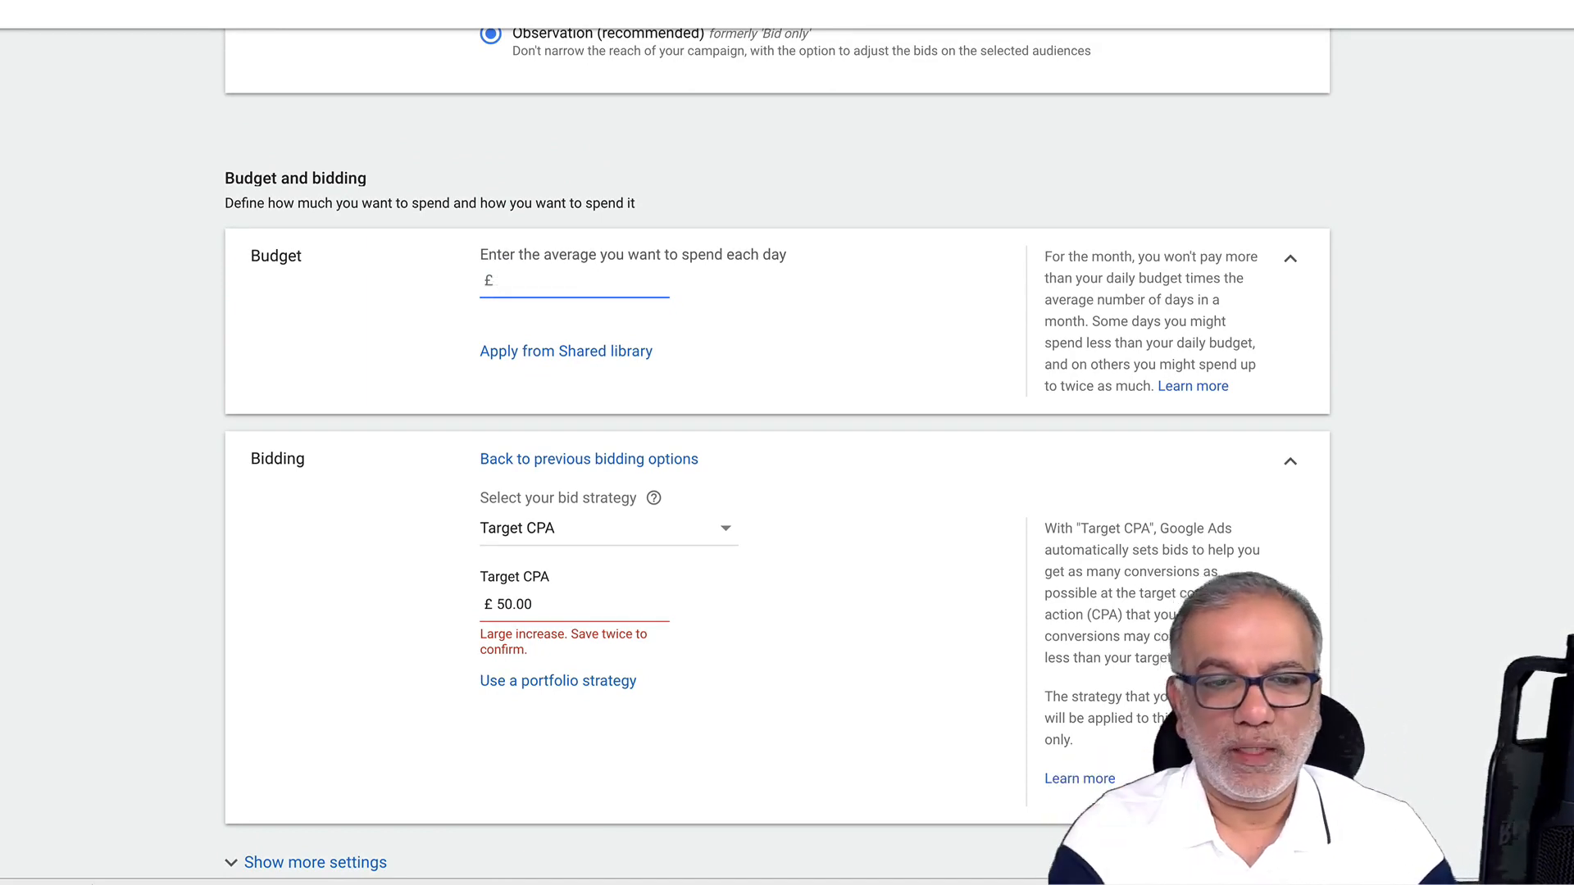
click(509, 604)
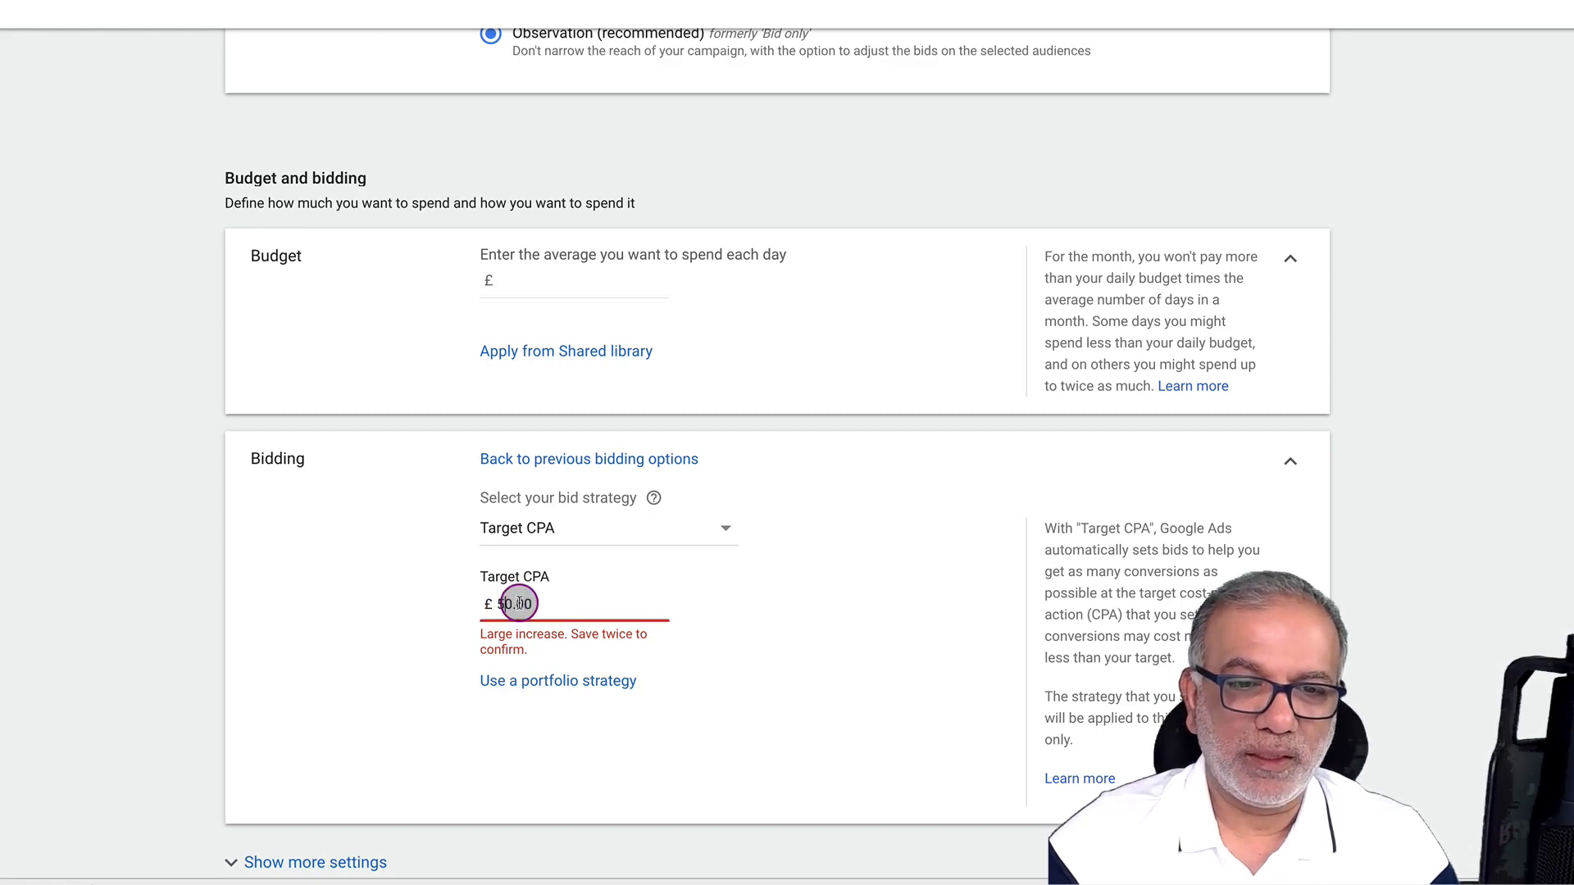
click(508, 300)
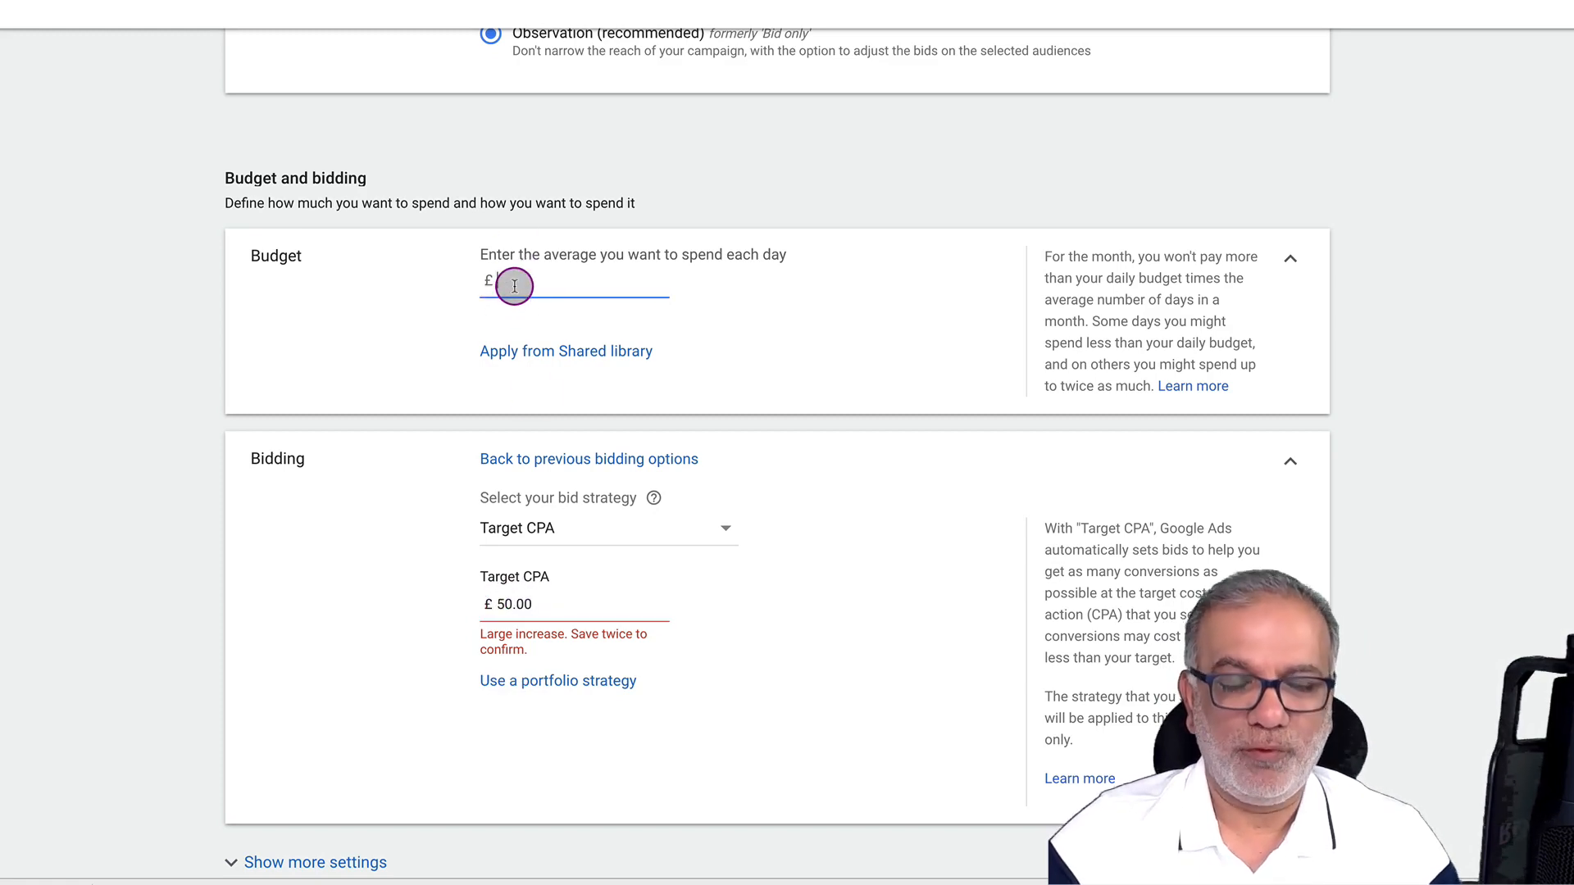
text(250)
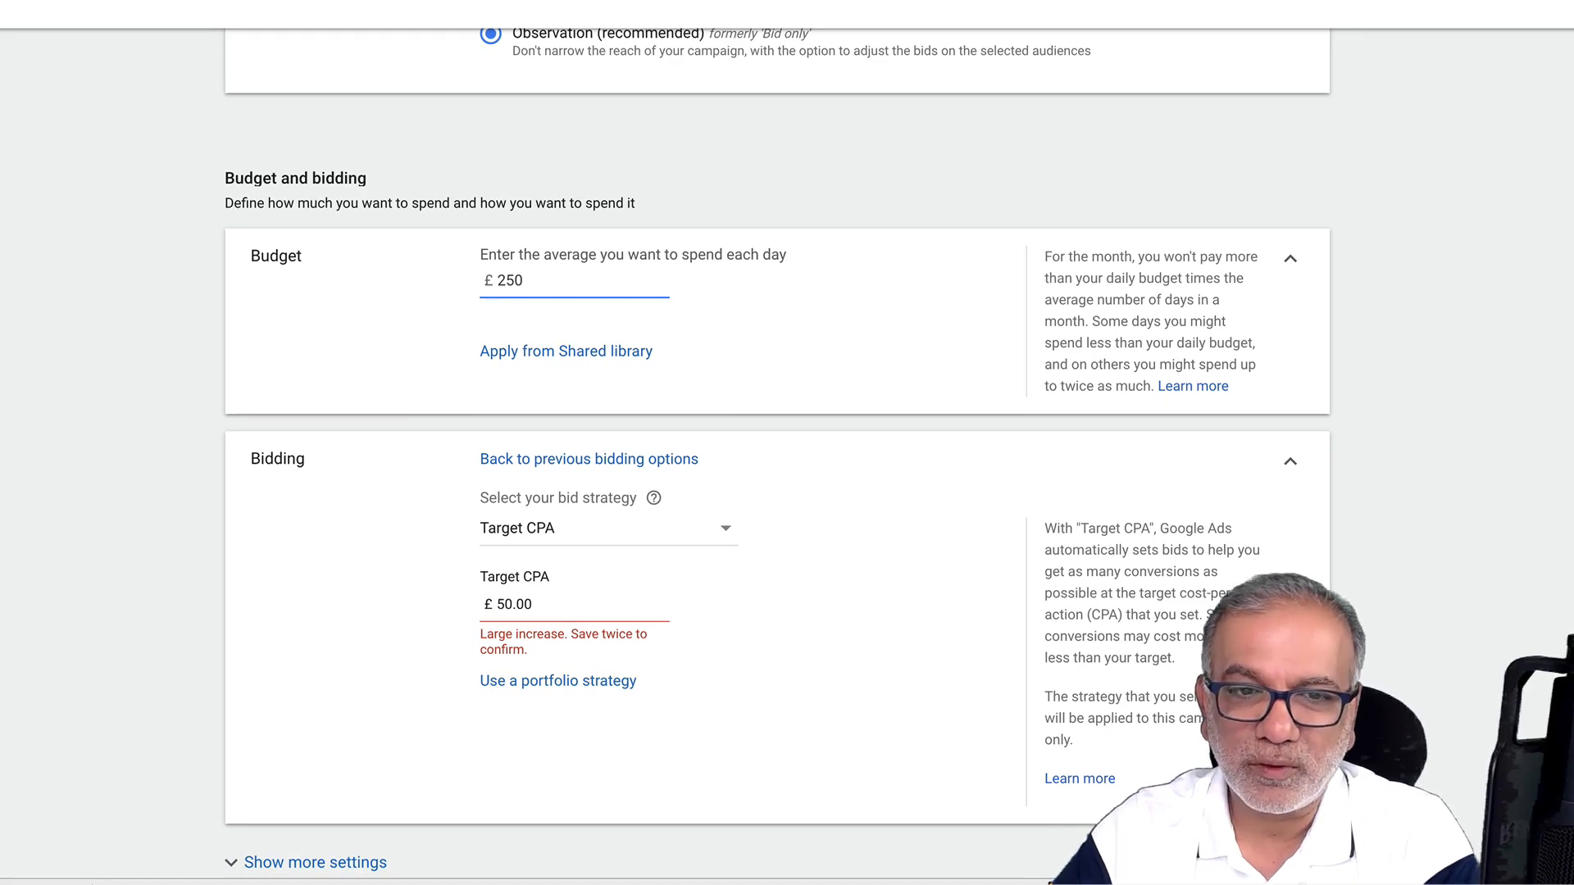
click(533, 281)
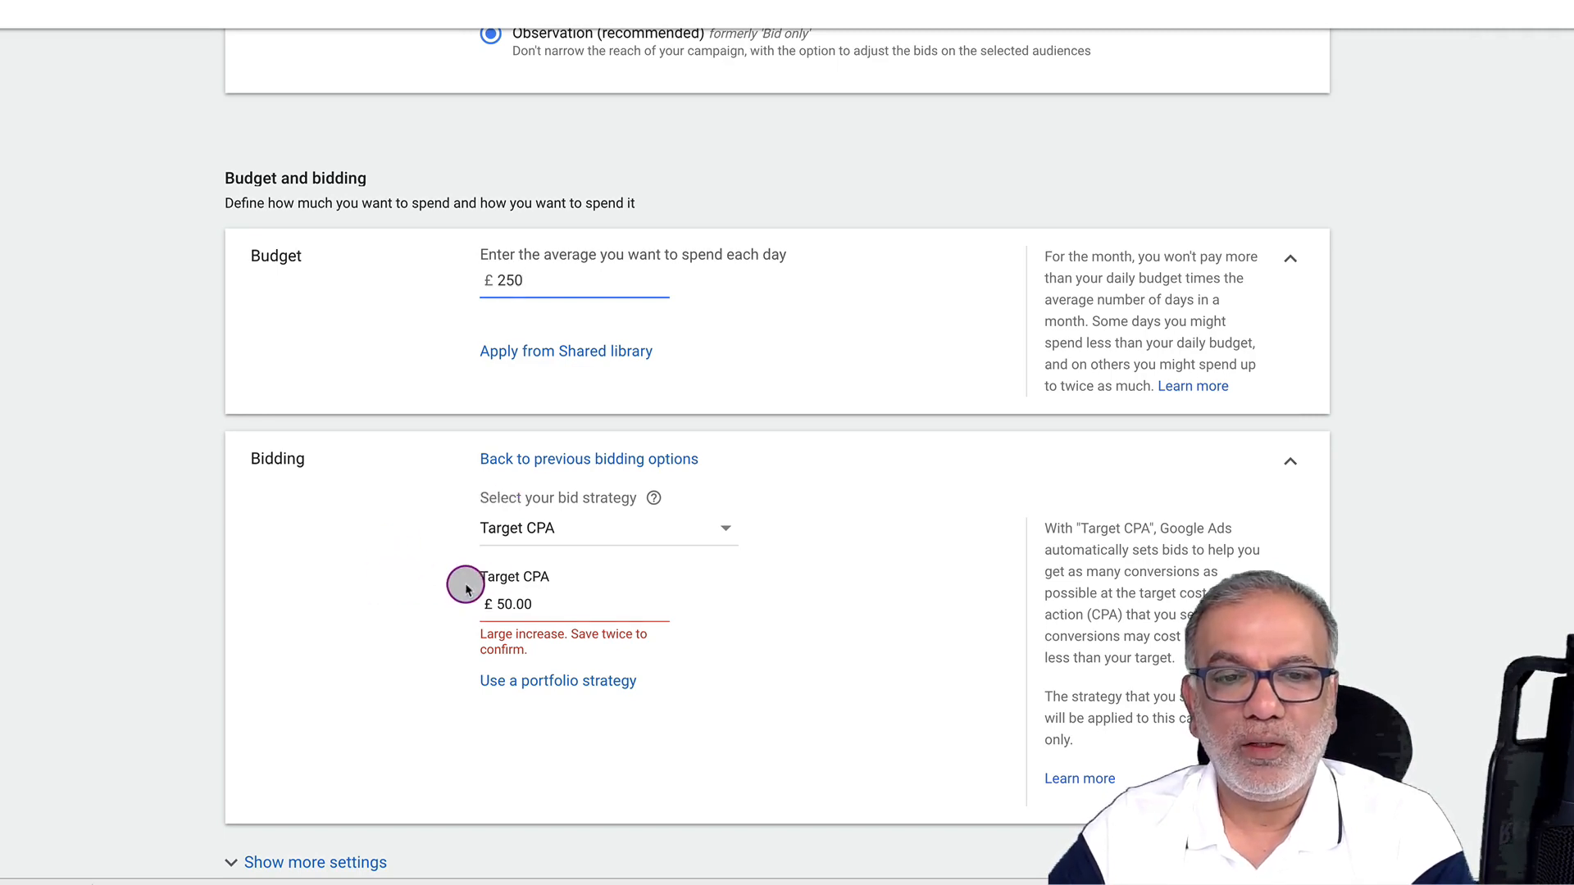
Set the Target CPA to 30.00 and correct the daily budget to 150.00
click(502, 604)
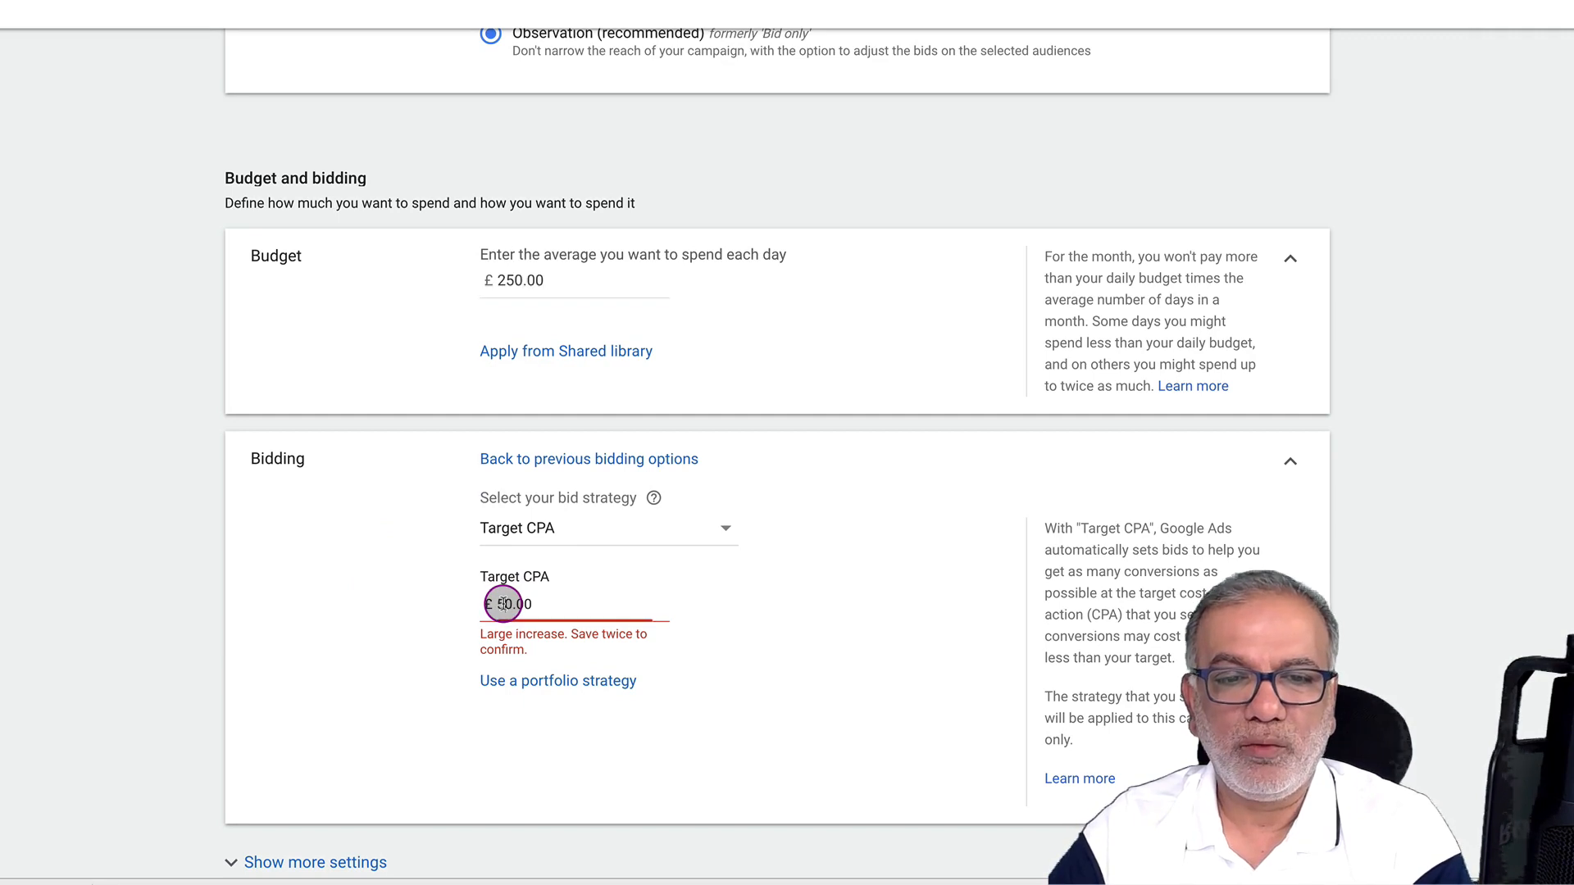
text(3)
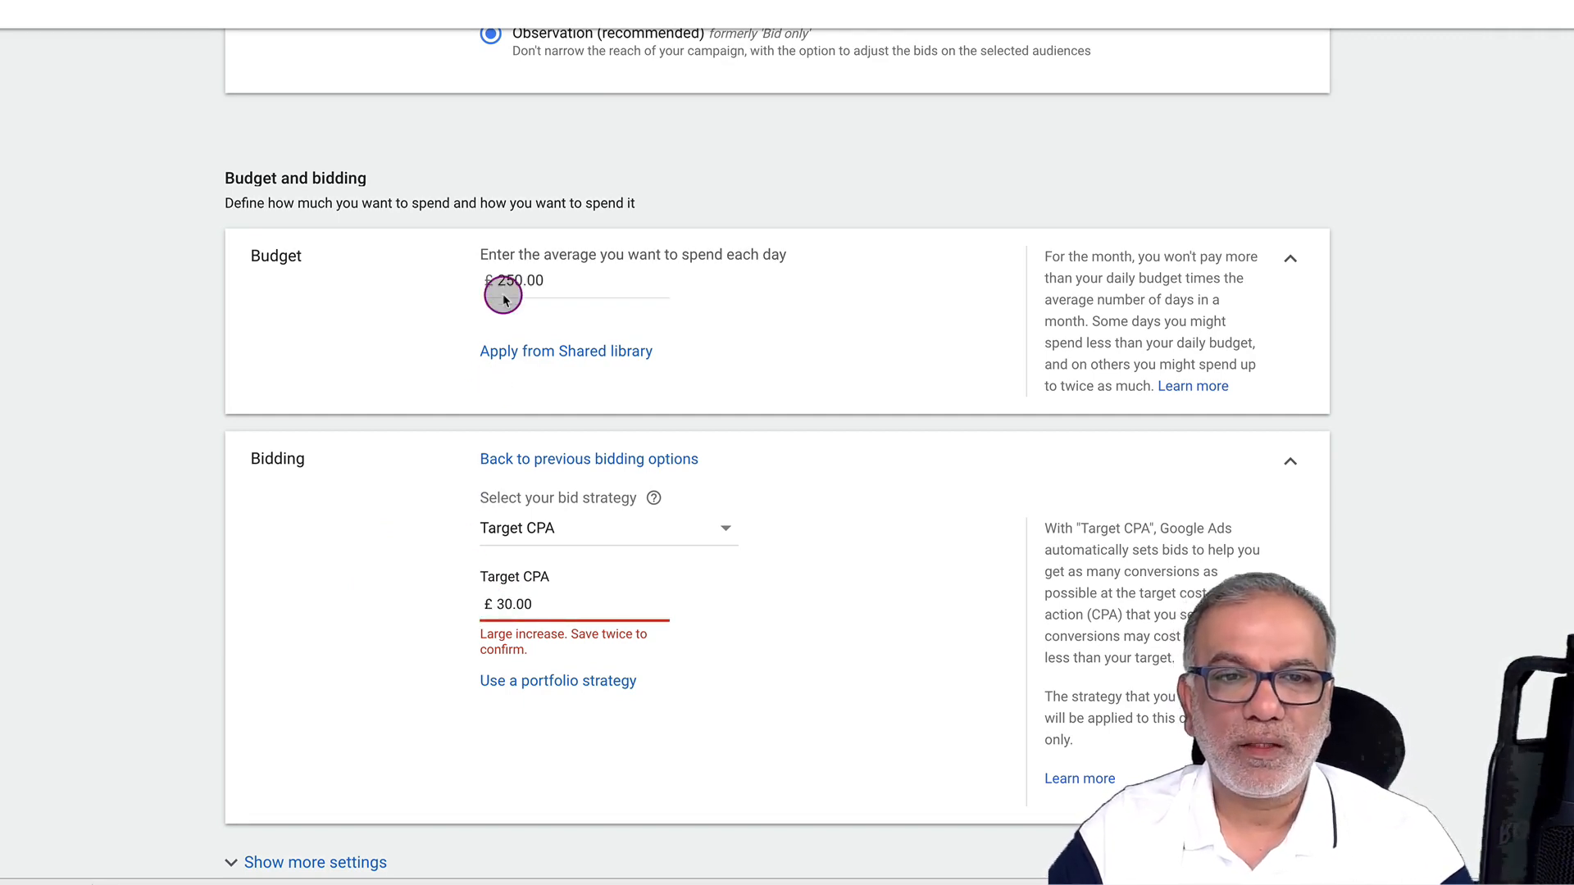
drag(505, 280, 490, 281)
text(1)
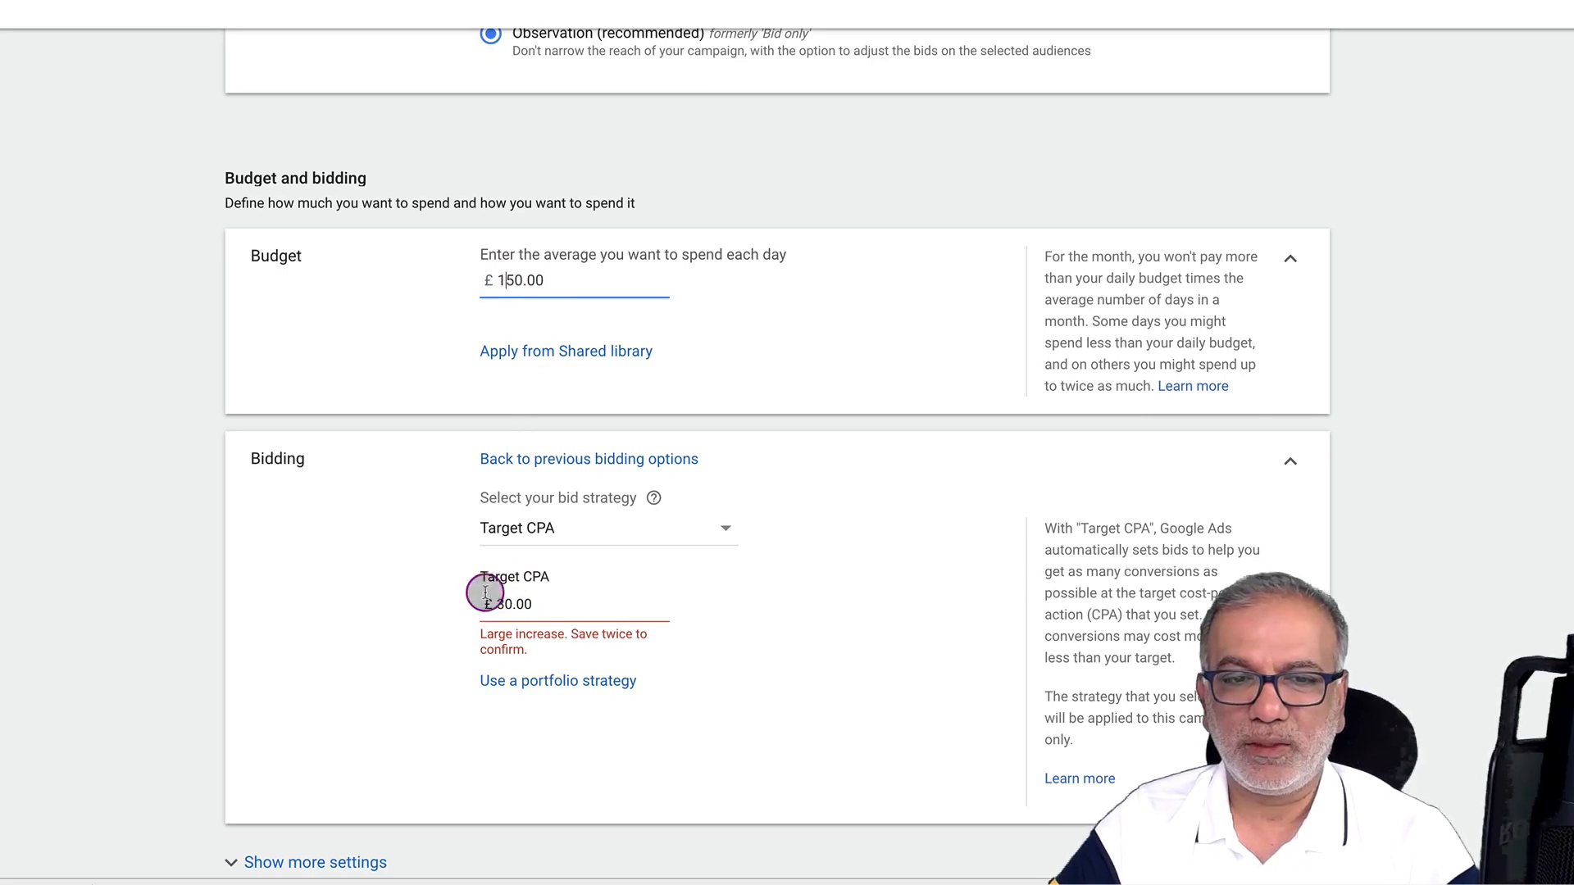
scroll(455, 594, down, 4)
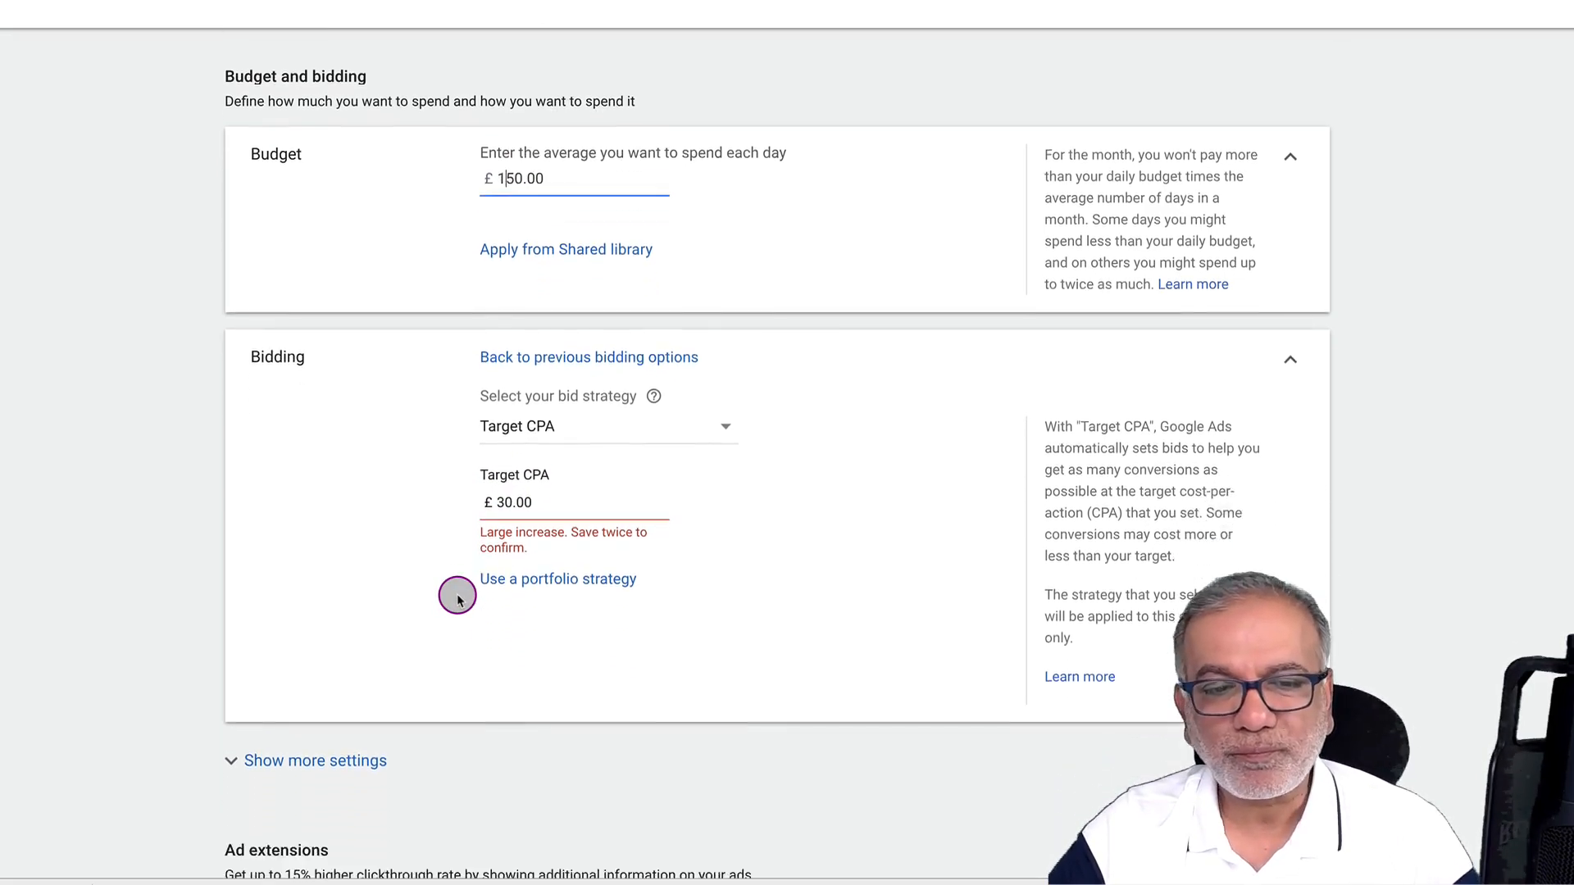
Use campaign-specific conversion actions and select only Phone Call Lead
click(347, 525)
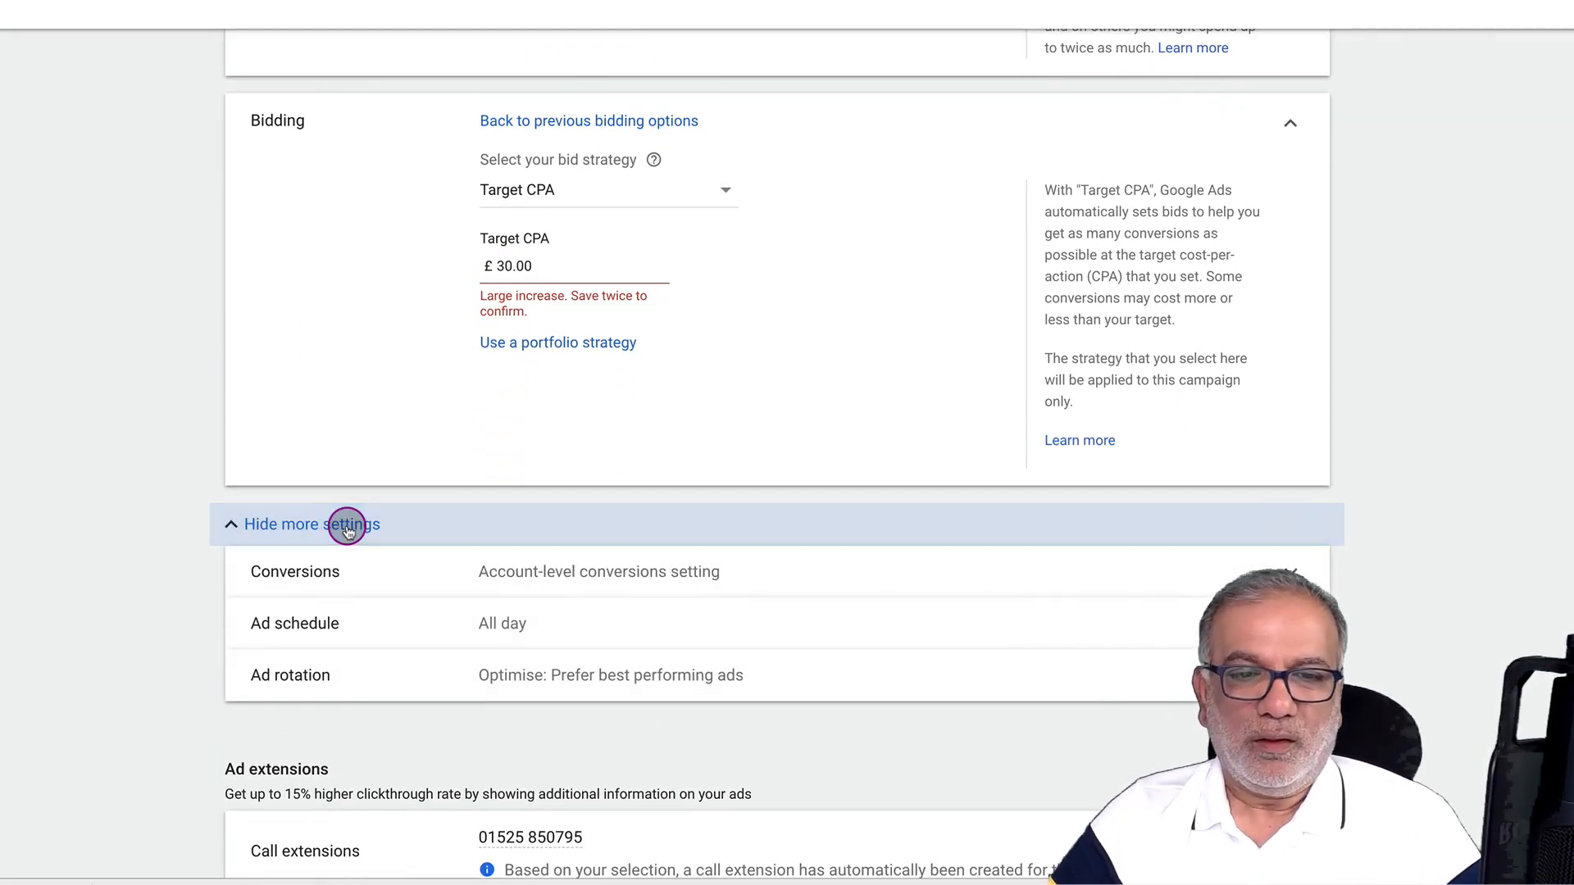
scroll(347, 532, down, 1)
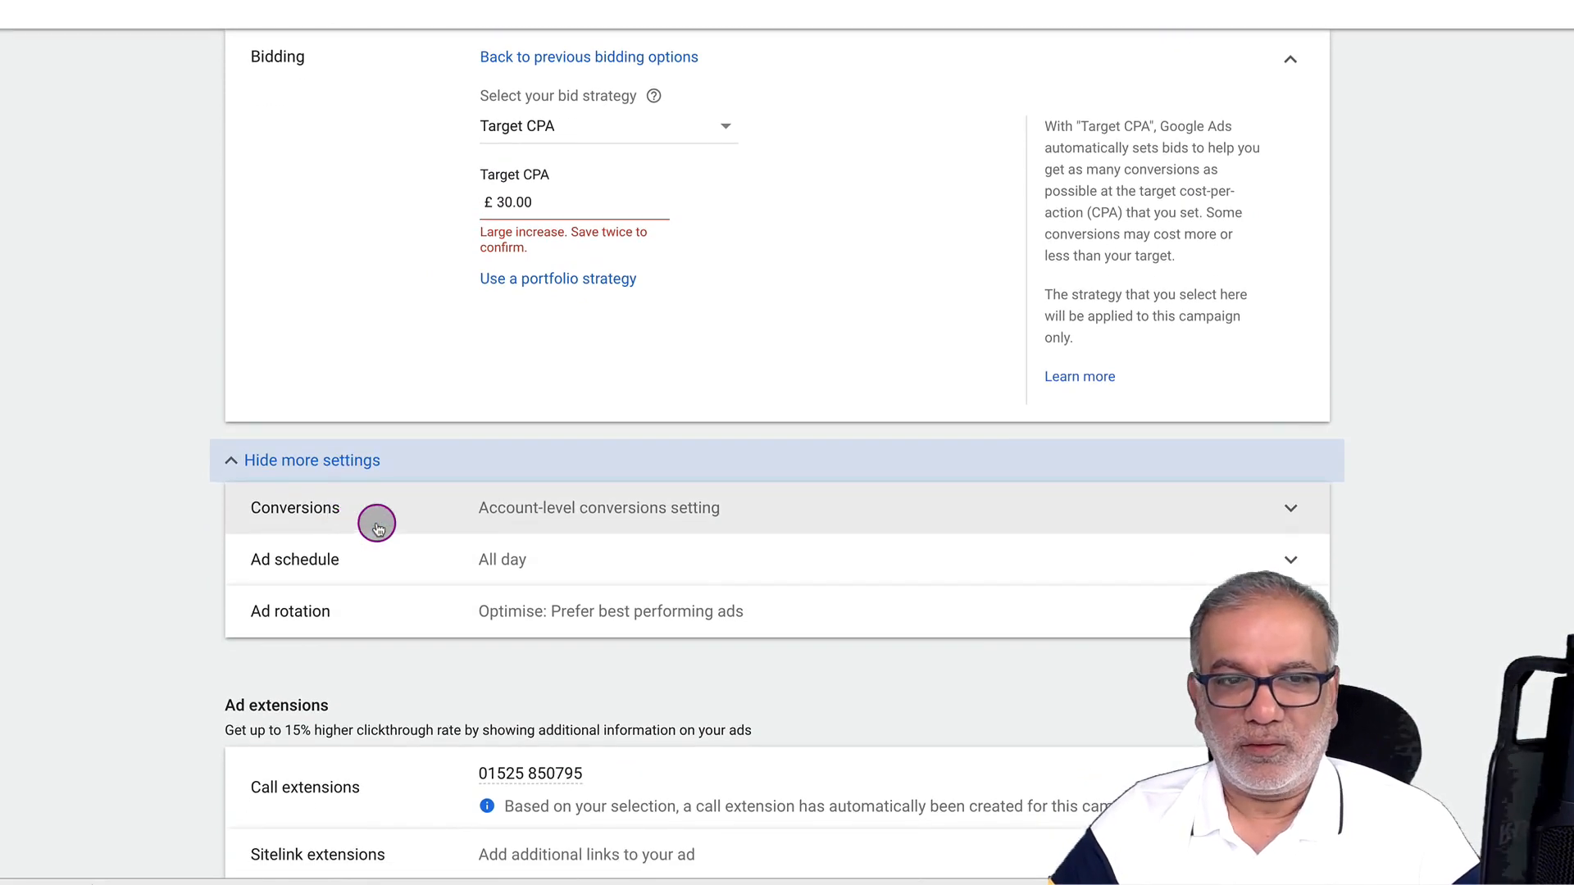
click(658, 504)
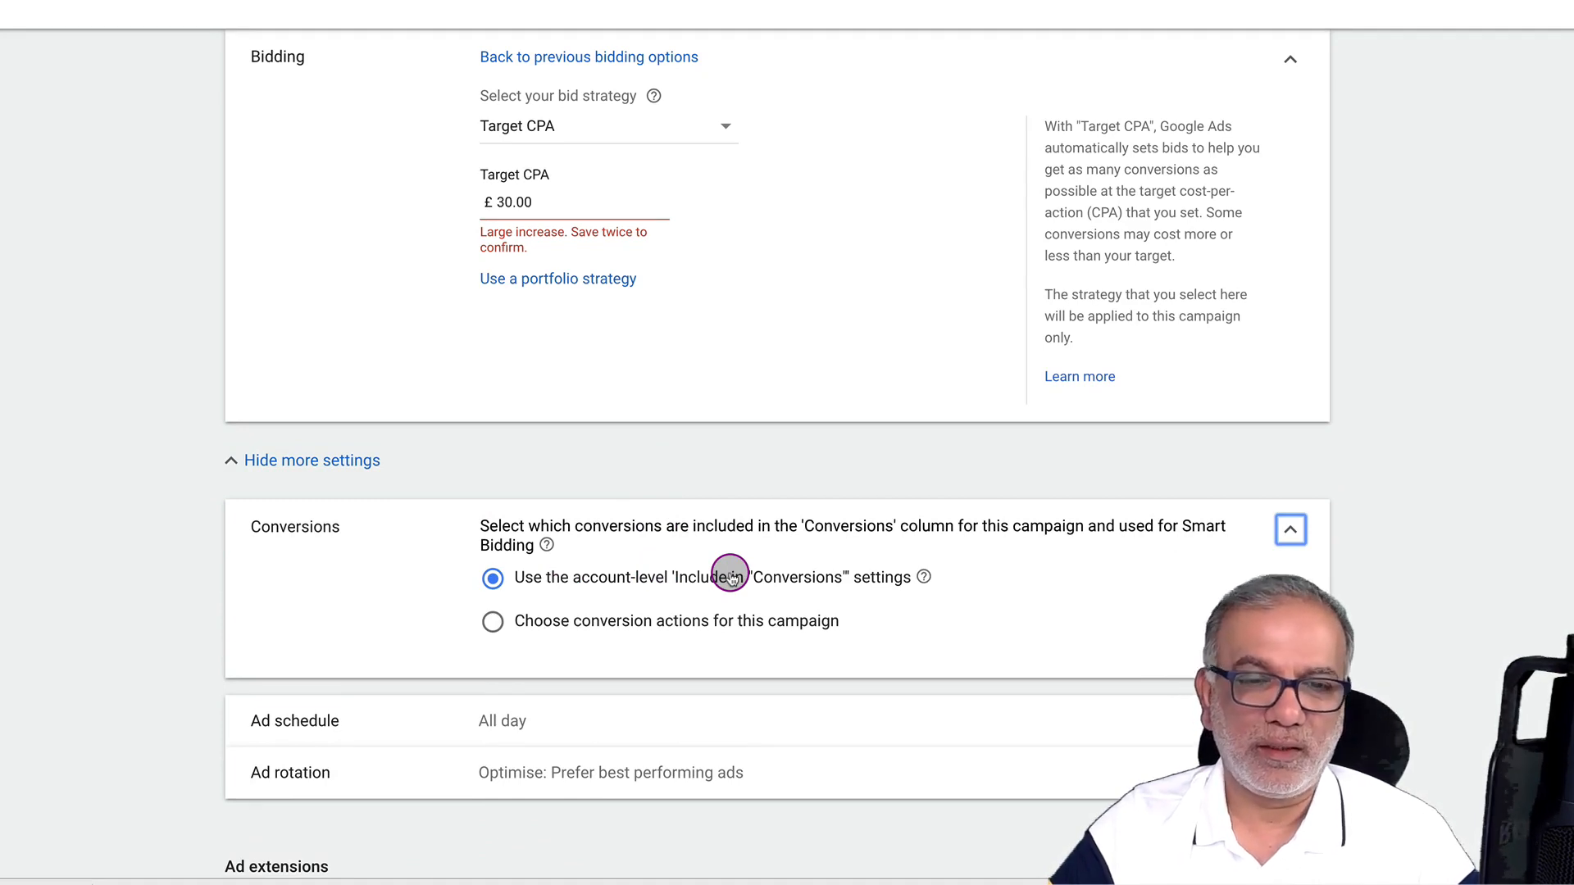
click(649, 621)
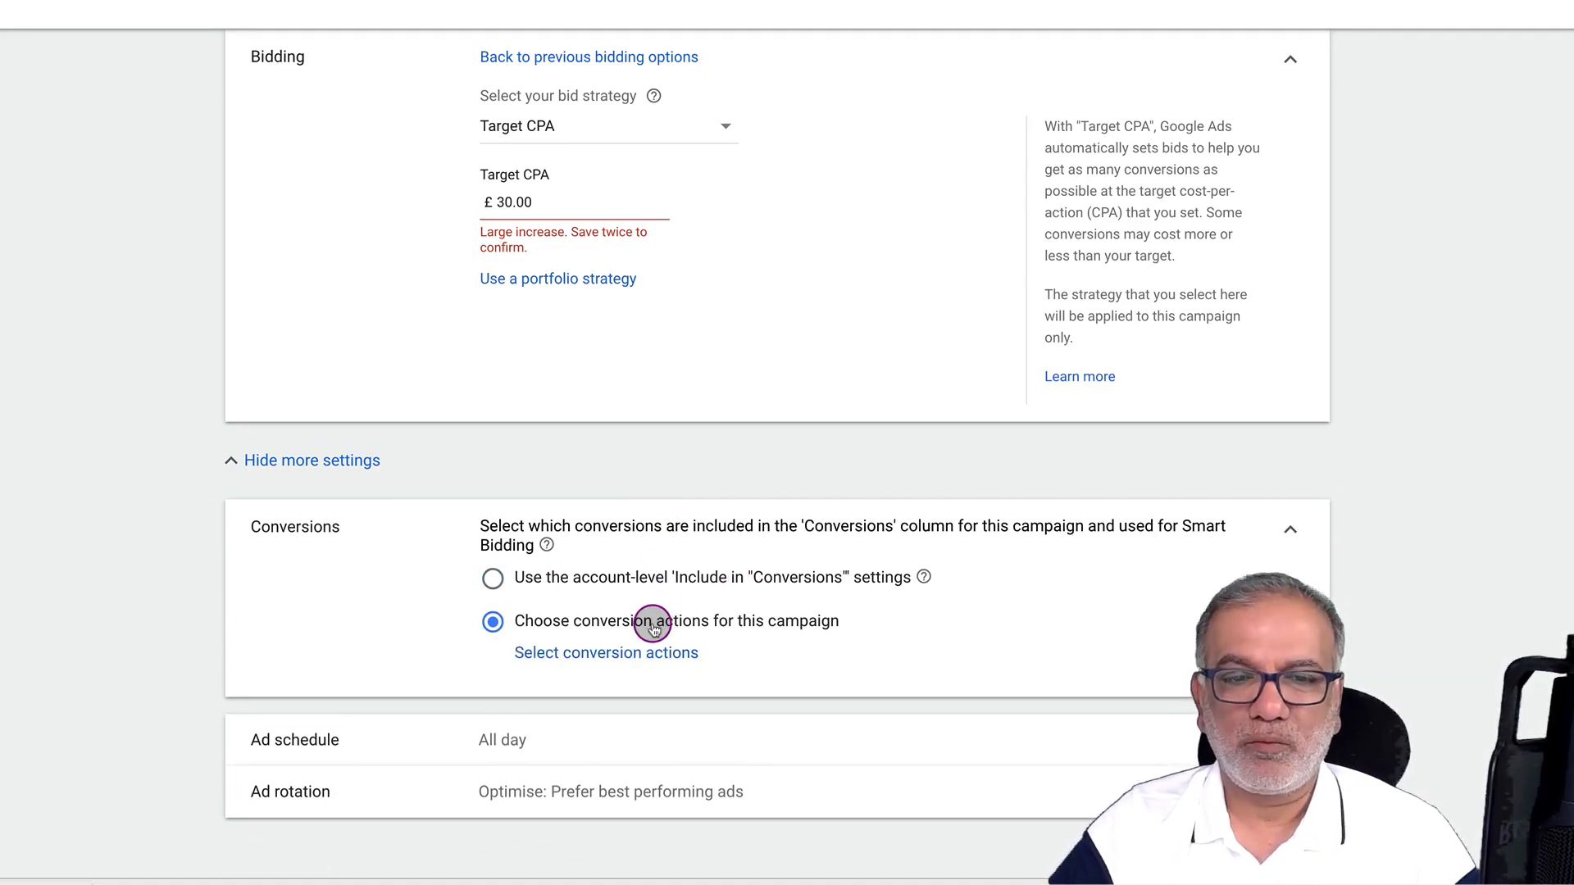
click(646, 652)
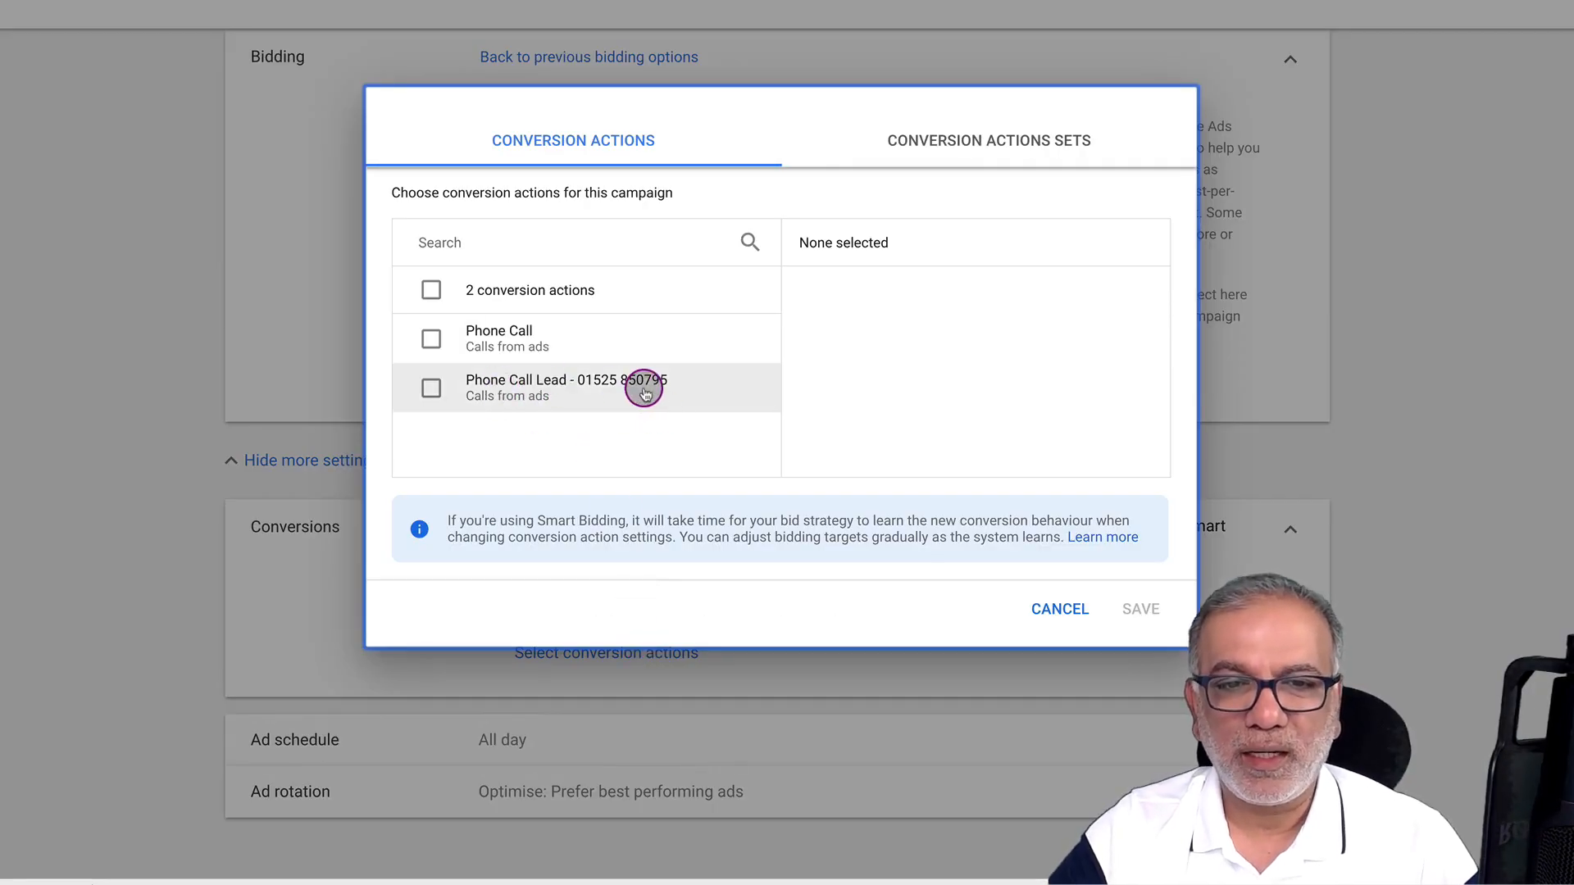
click(432, 389)
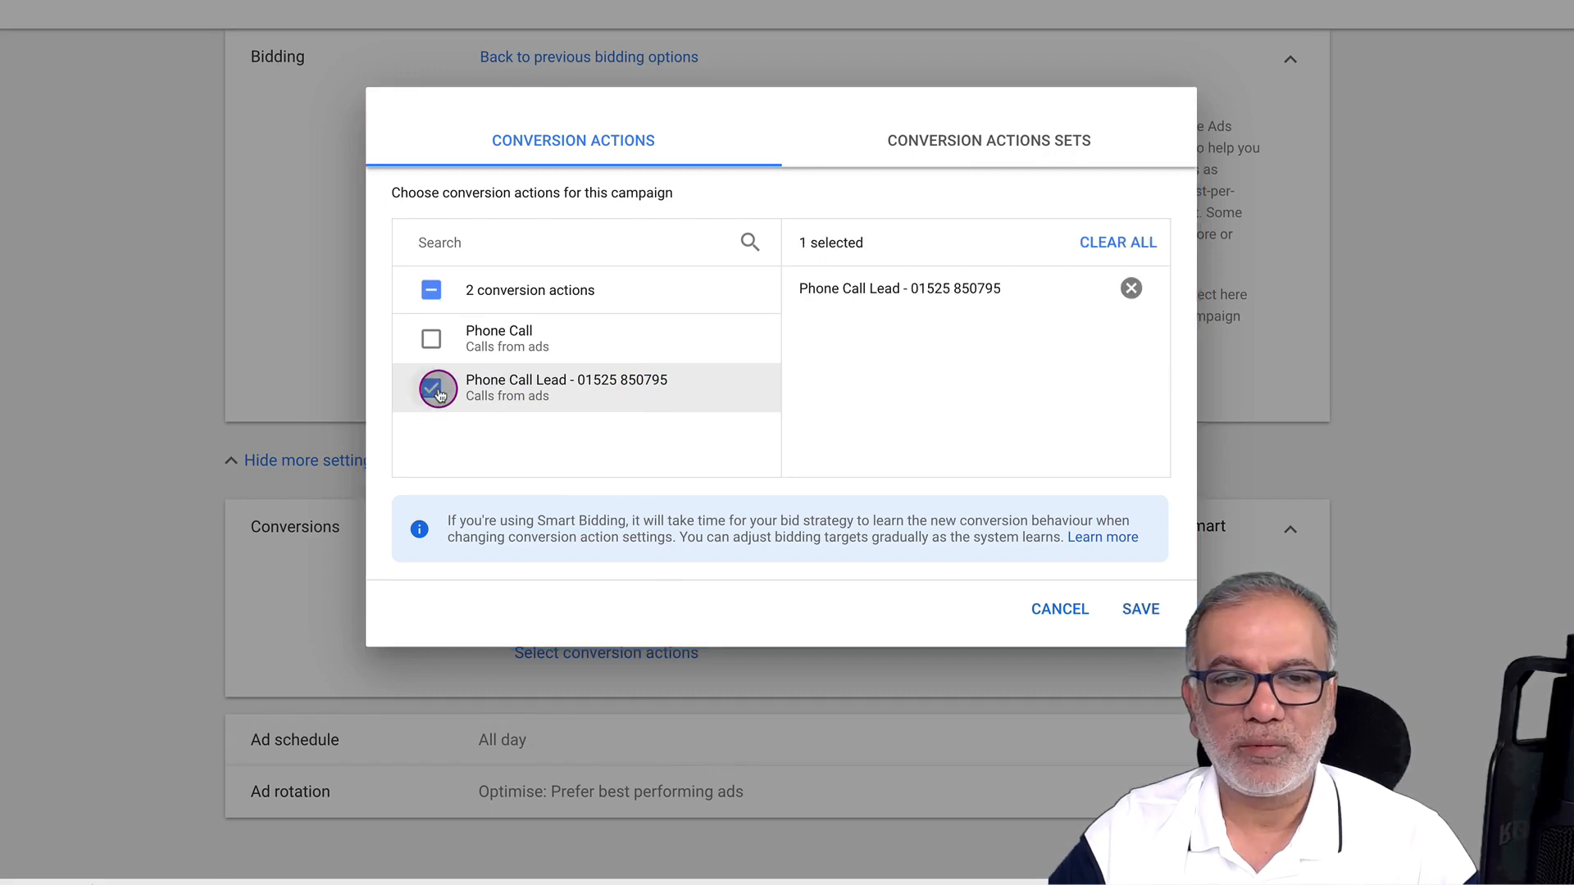
click(1142, 609)
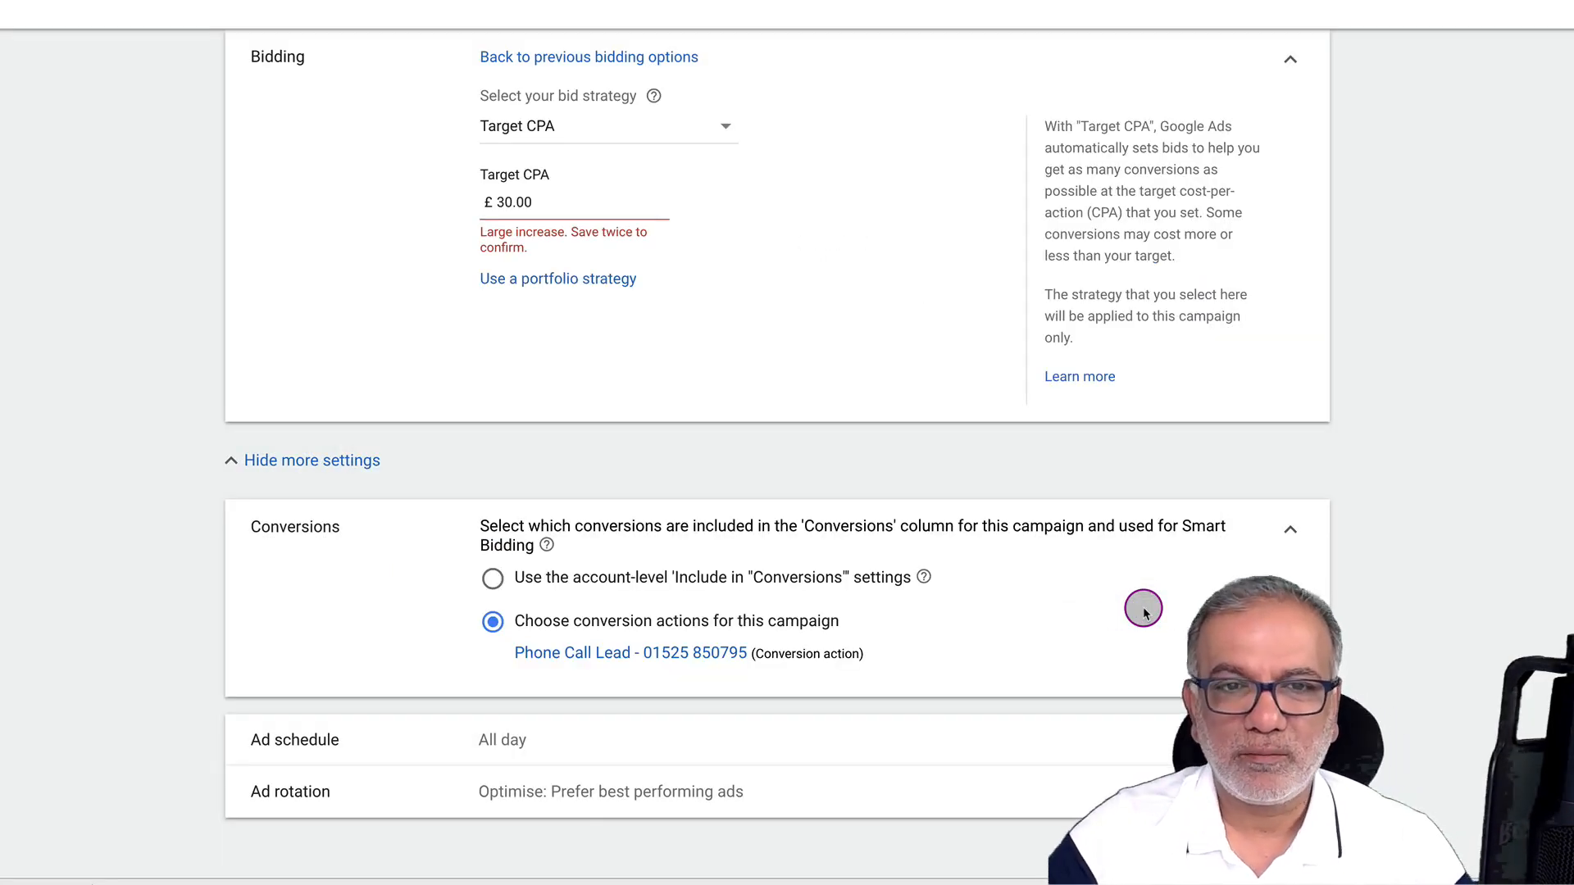
Click into the Target CPA field and then leave it so the value refreshes
click(565, 202)
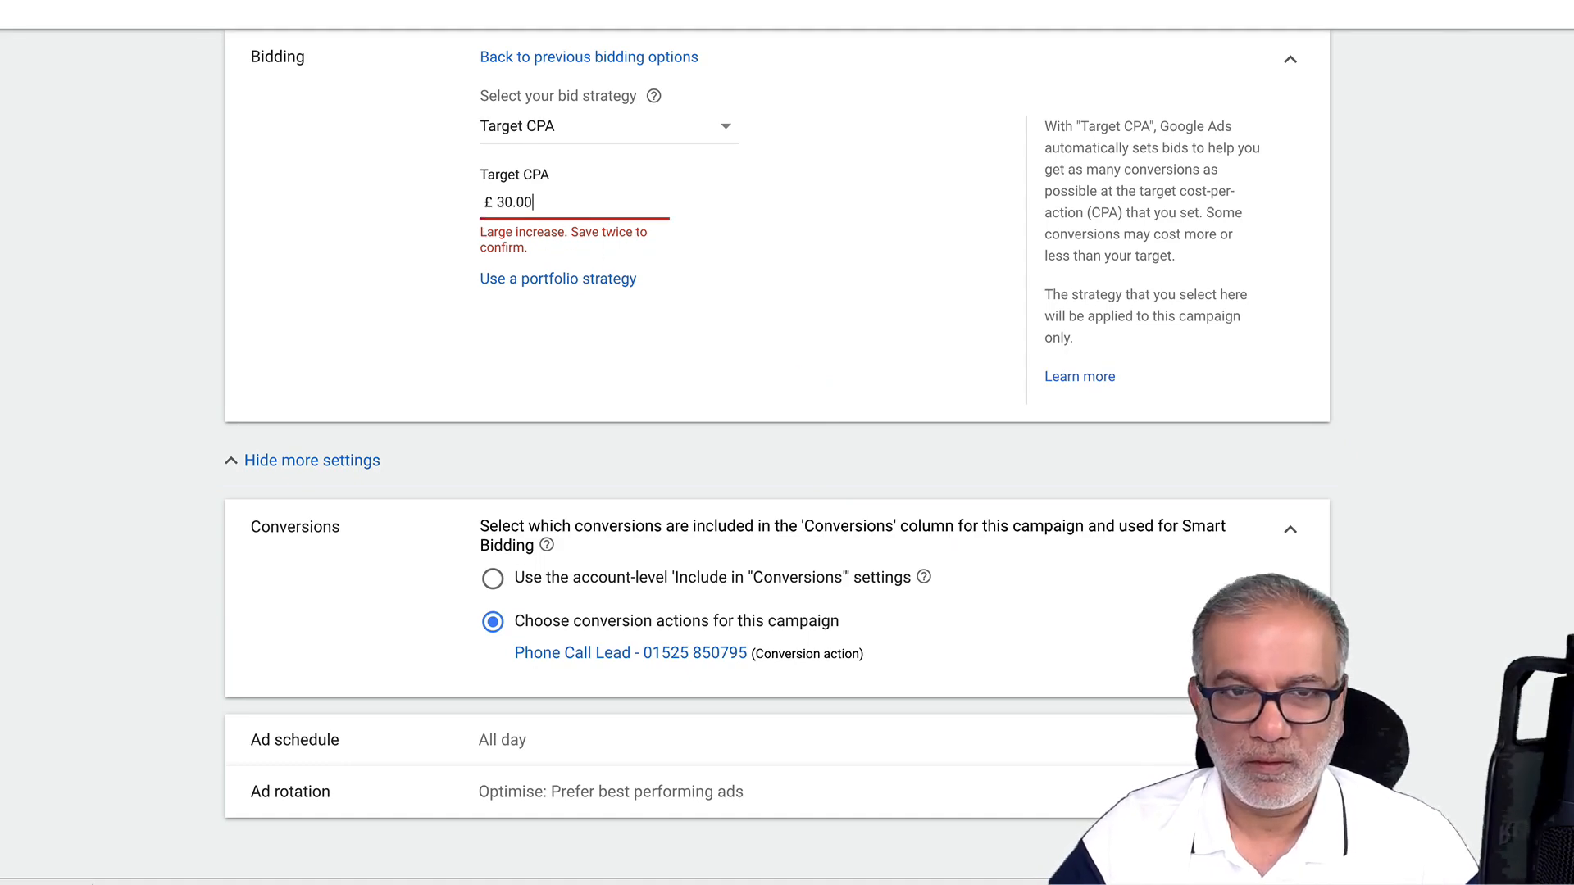
key(Tab)
click(629, 344)
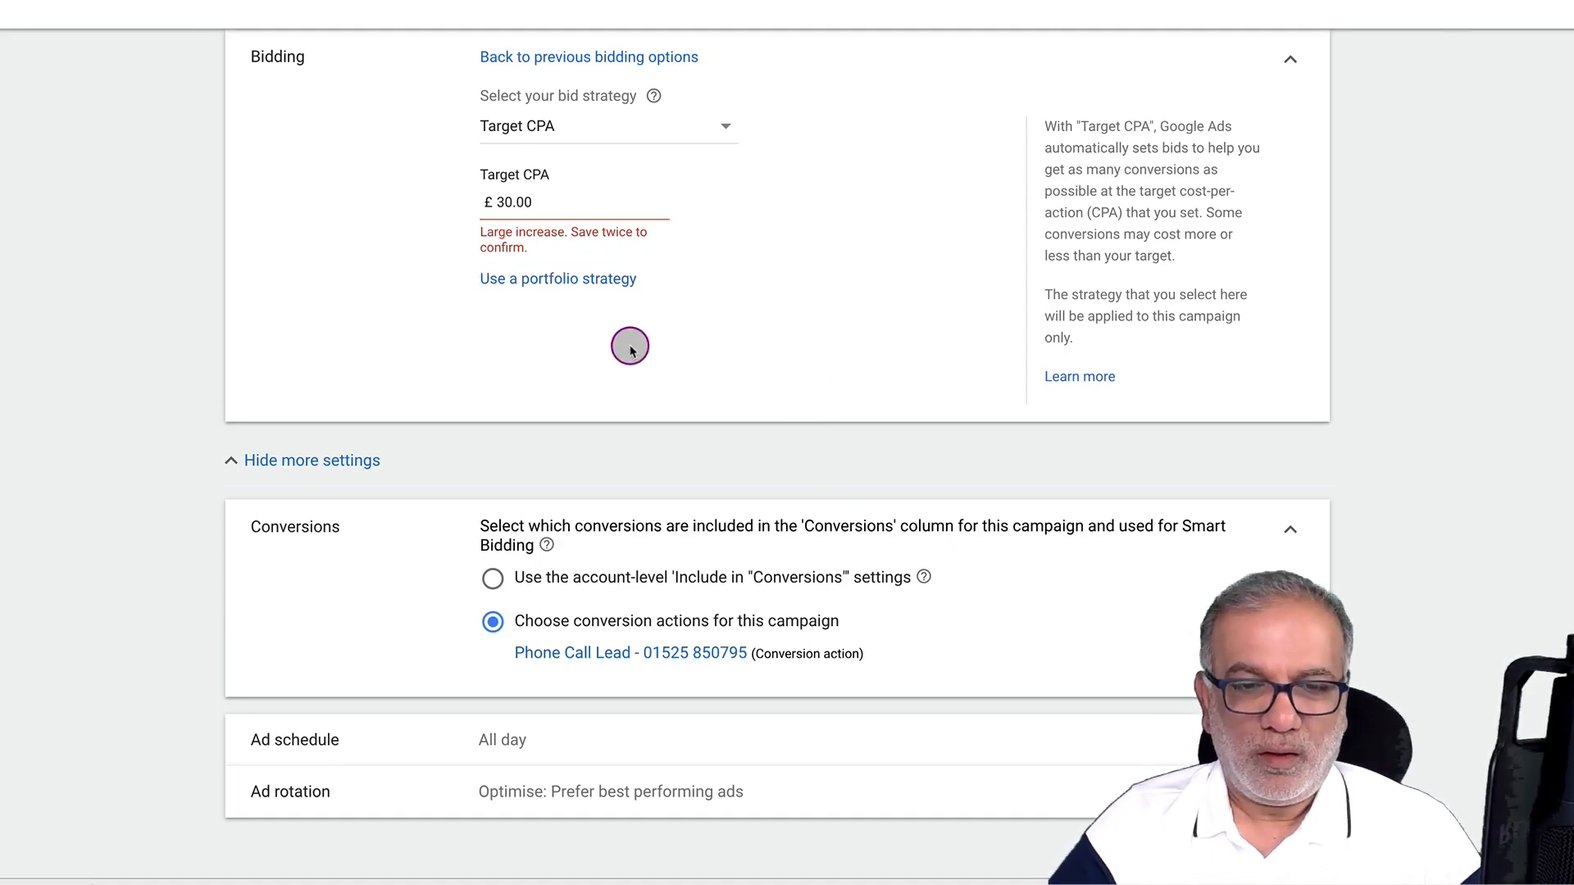
scroll(630, 345, down, 3)
scroll(630, 345, down, 2)
Schedule ads for Mondays - Fridays with a 09:00 start time
click(549, 356)
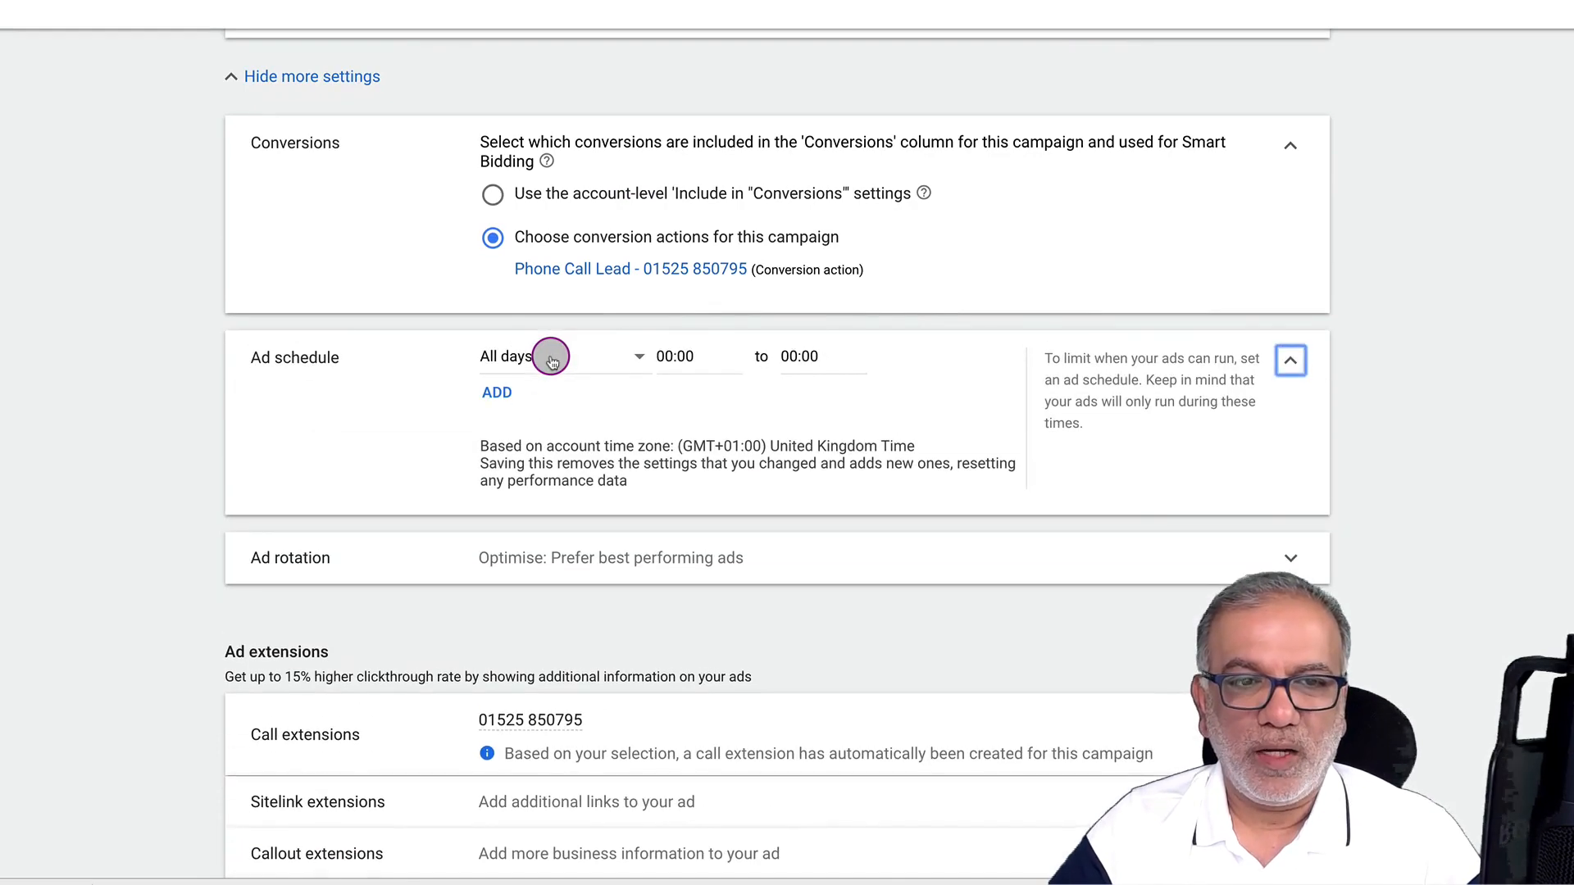
click(638, 357)
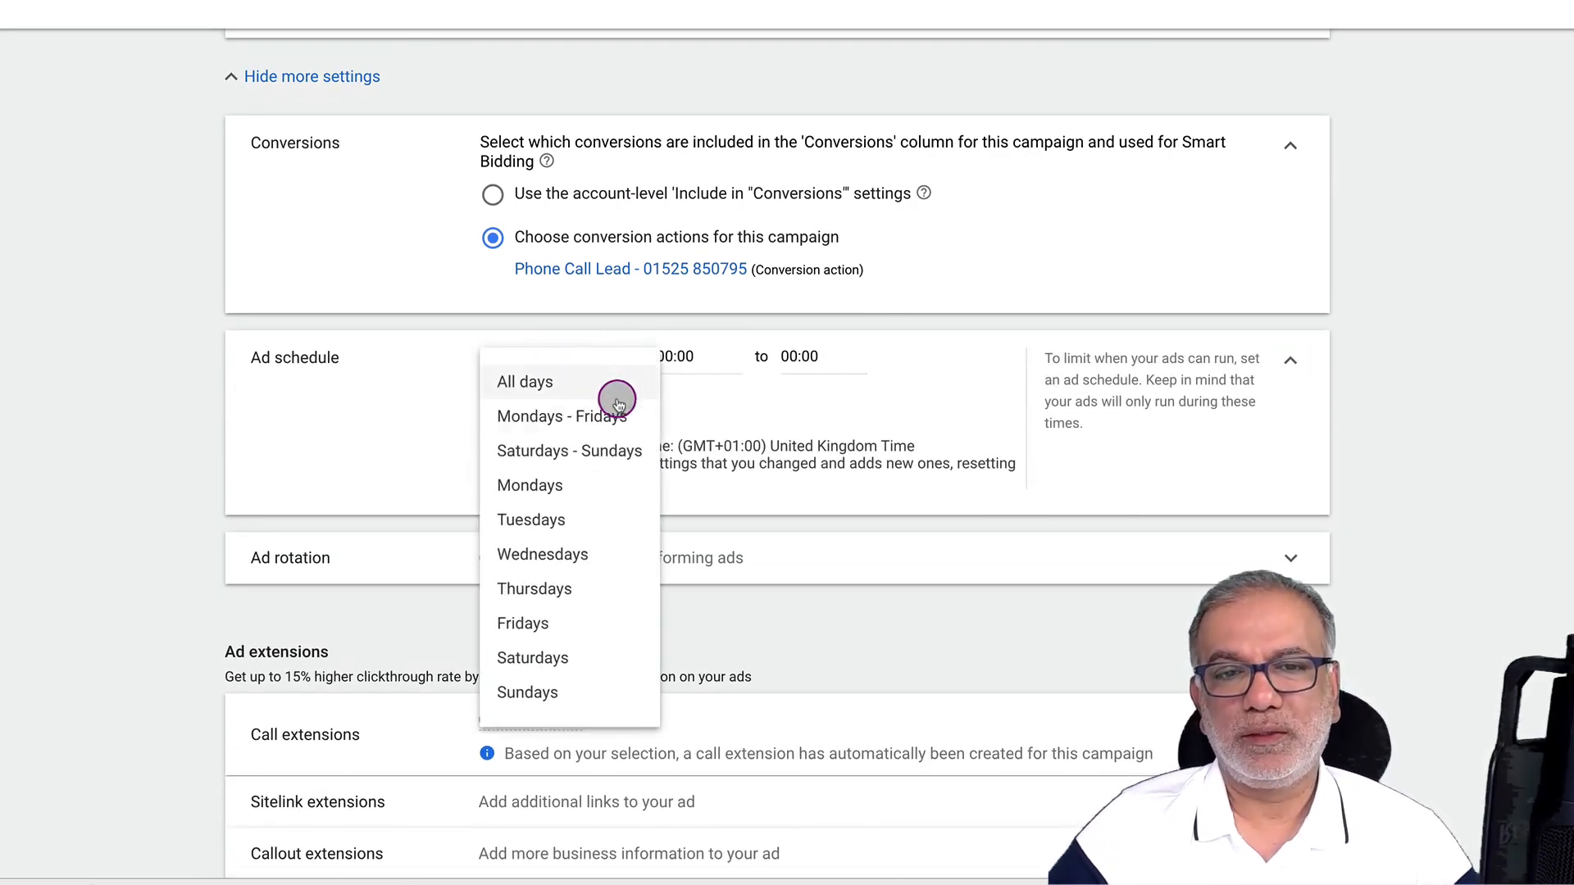
click(584, 419)
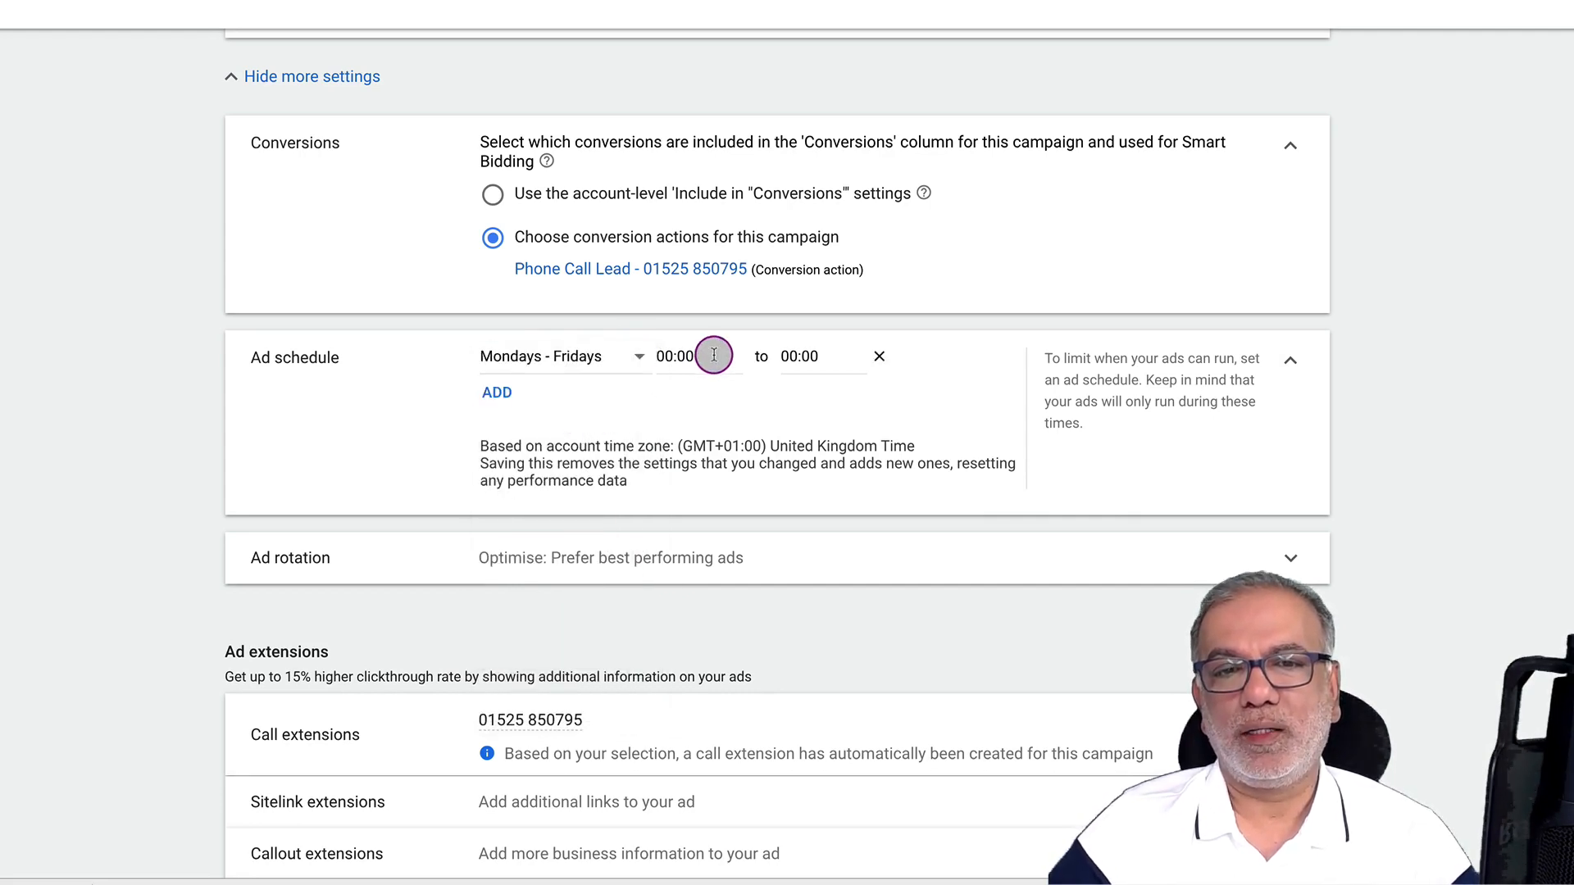
click(713, 358)
scroll(705, 622, down, 10)
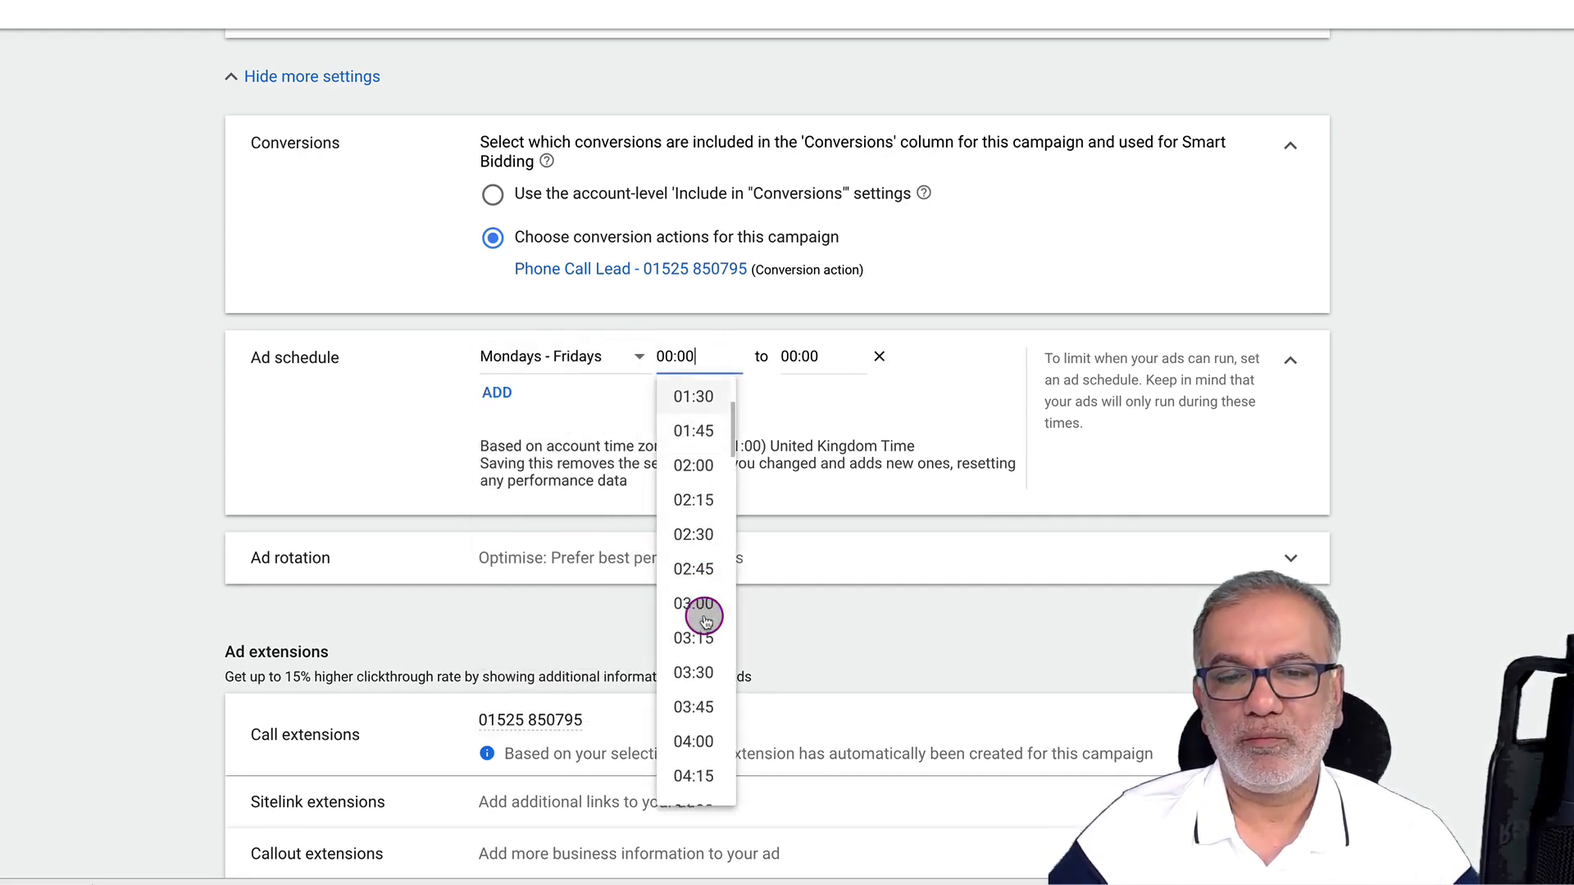
scroll(705, 622, down, 5)
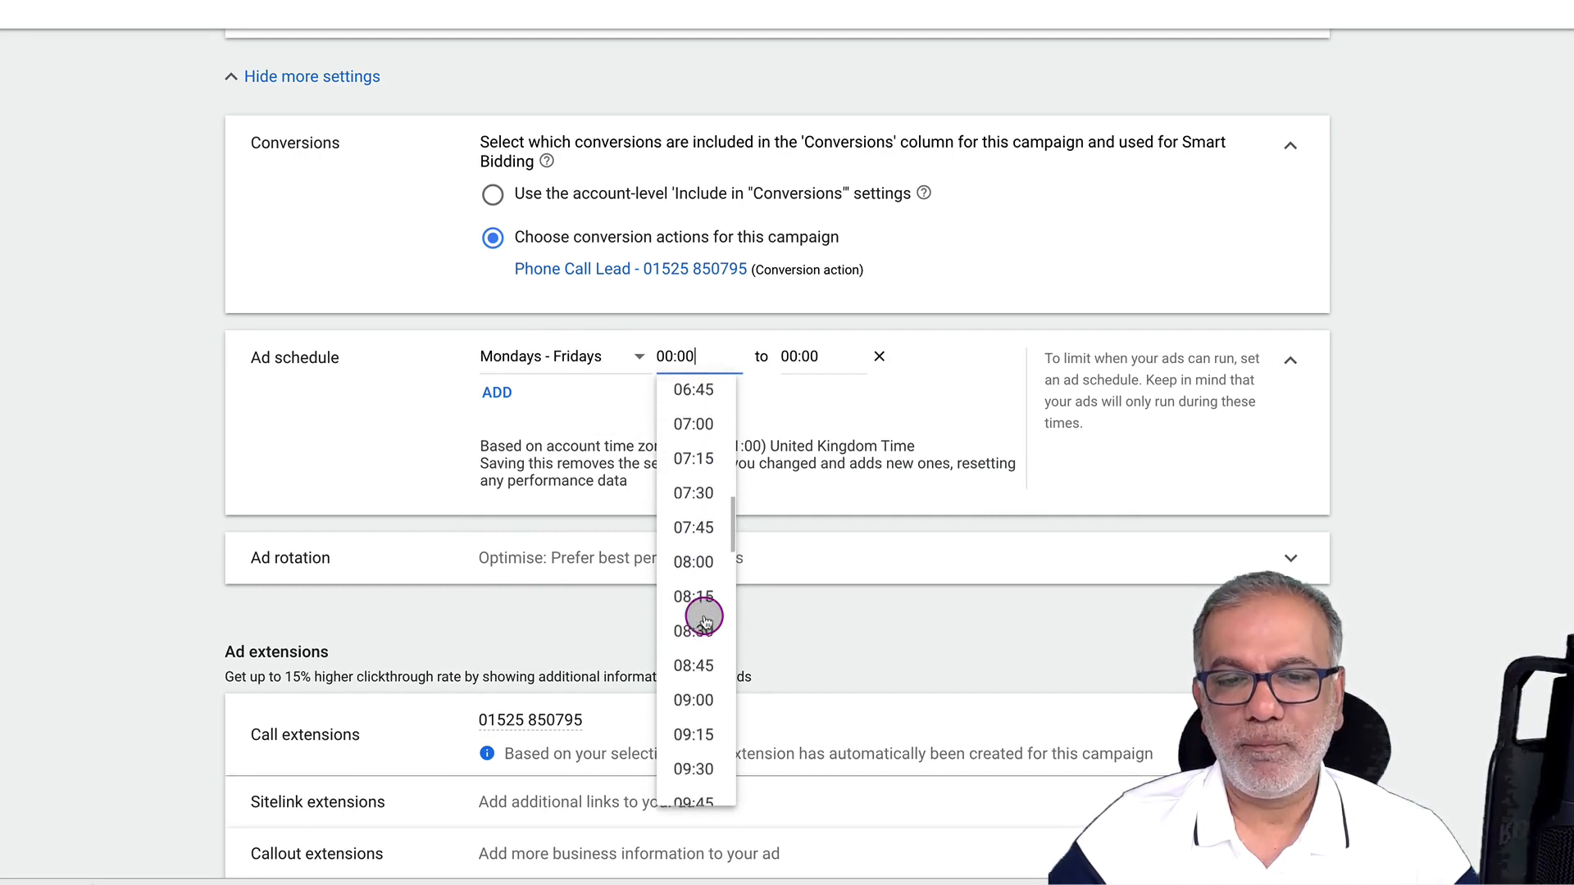
click(703, 619)
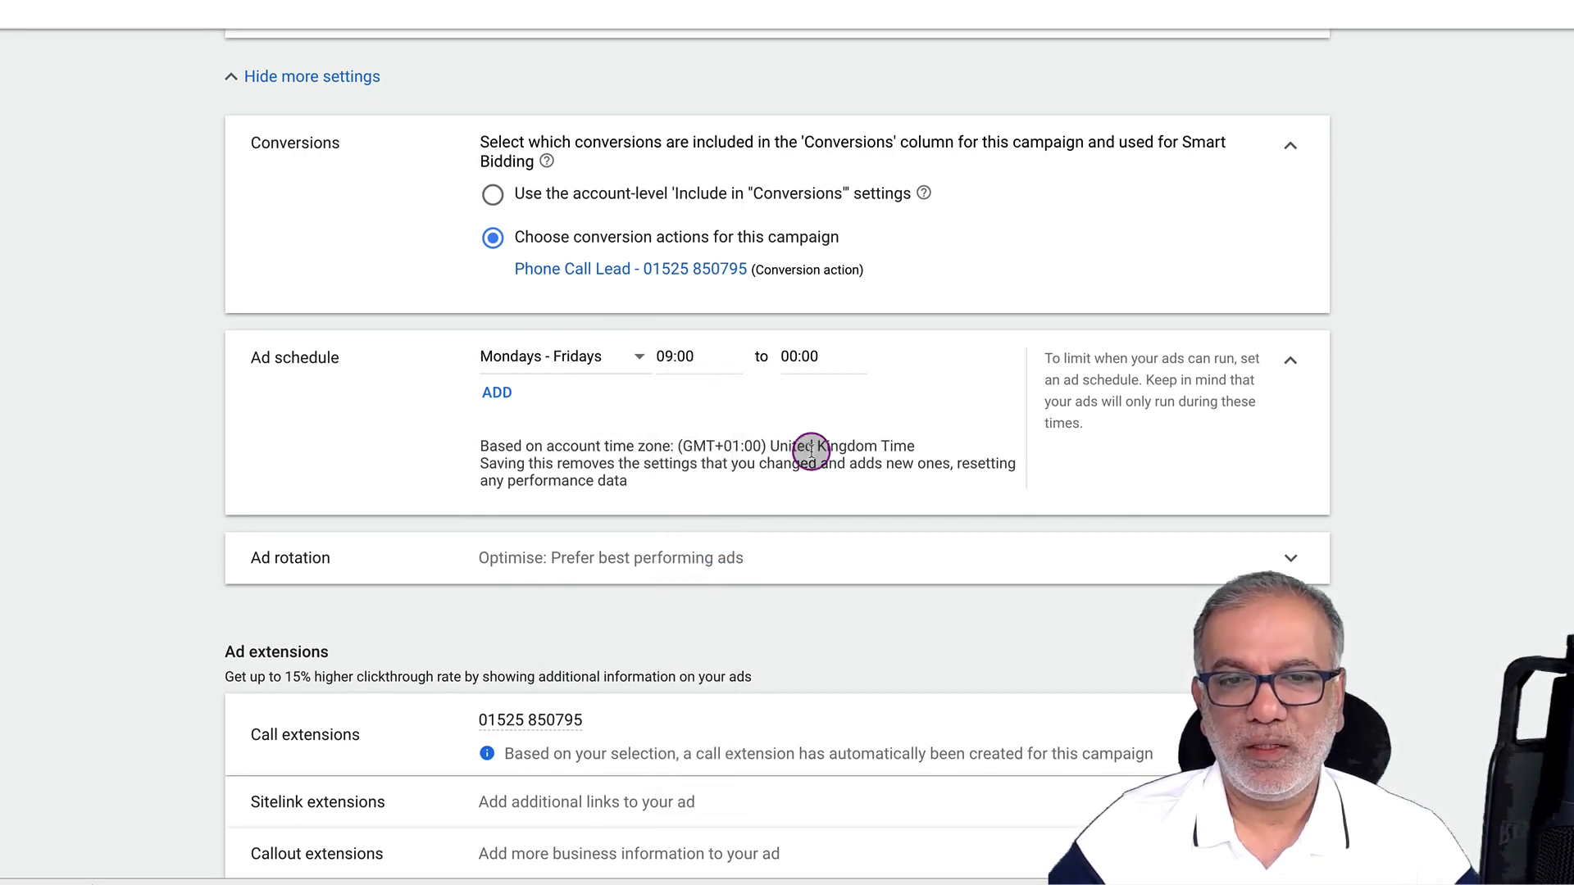
Set the ad schedule's end time to 17:00
click(828, 359)
scroll(825, 616, down, 13)
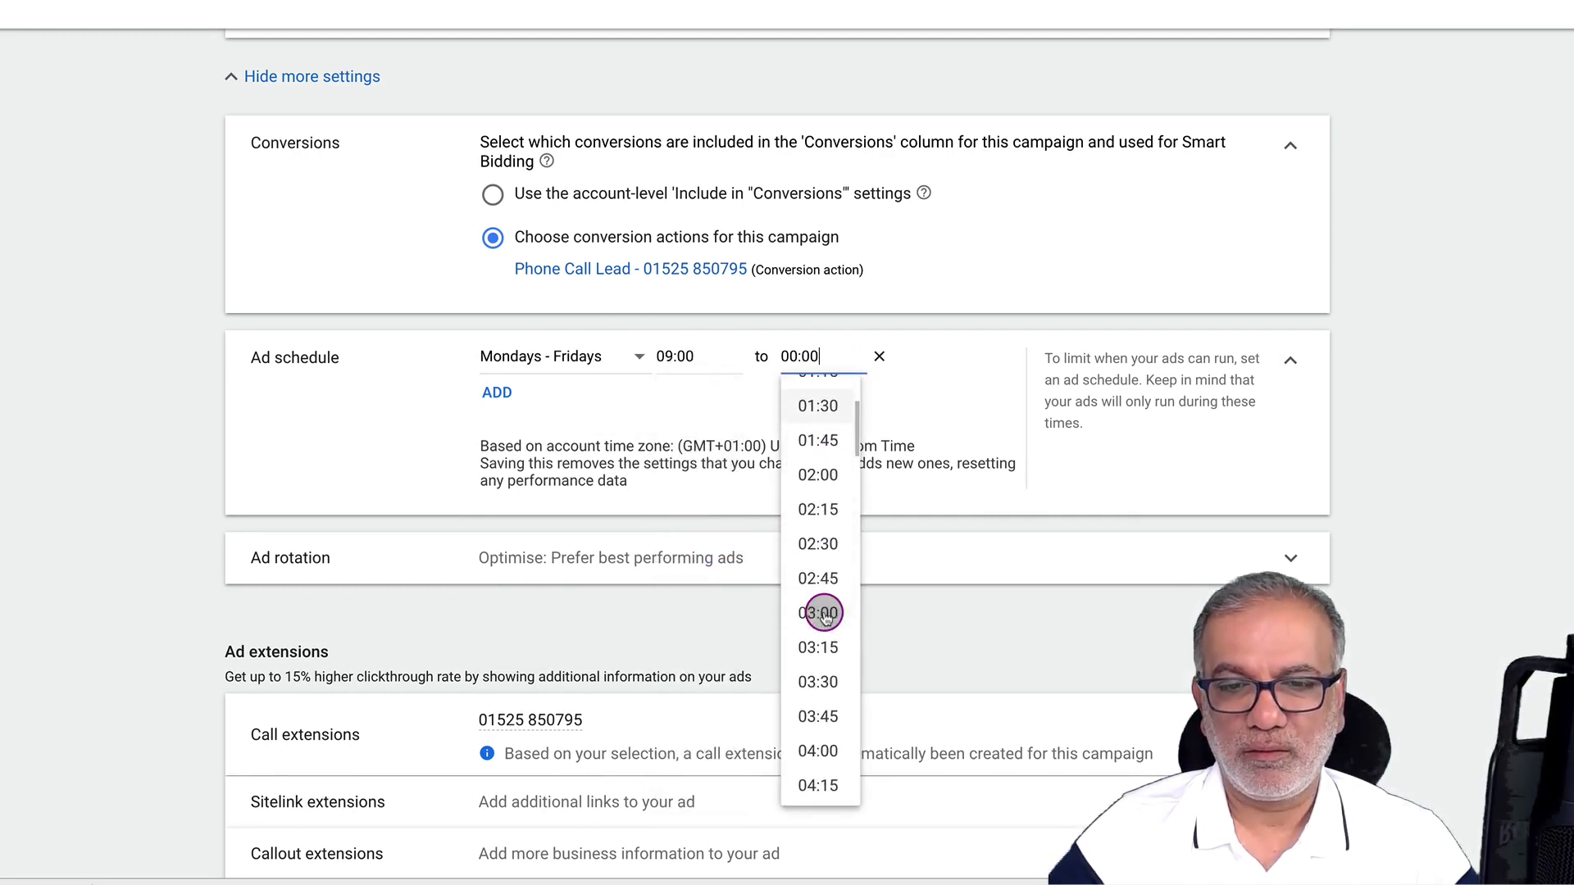
scroll(824, 616, down, 13)
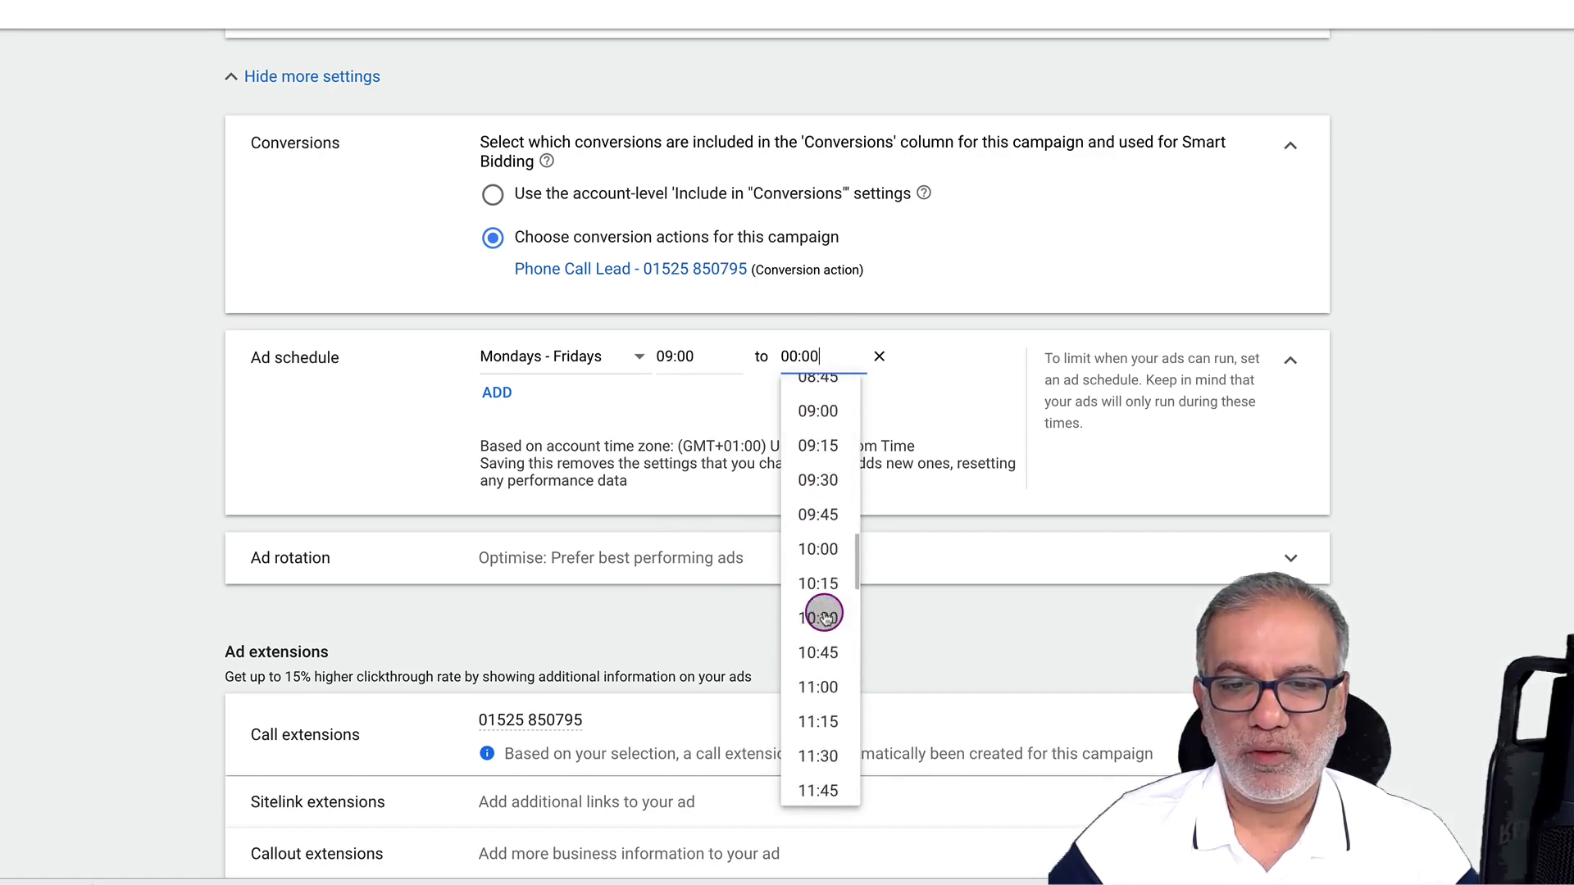
scroll(825, 616, down, 8)
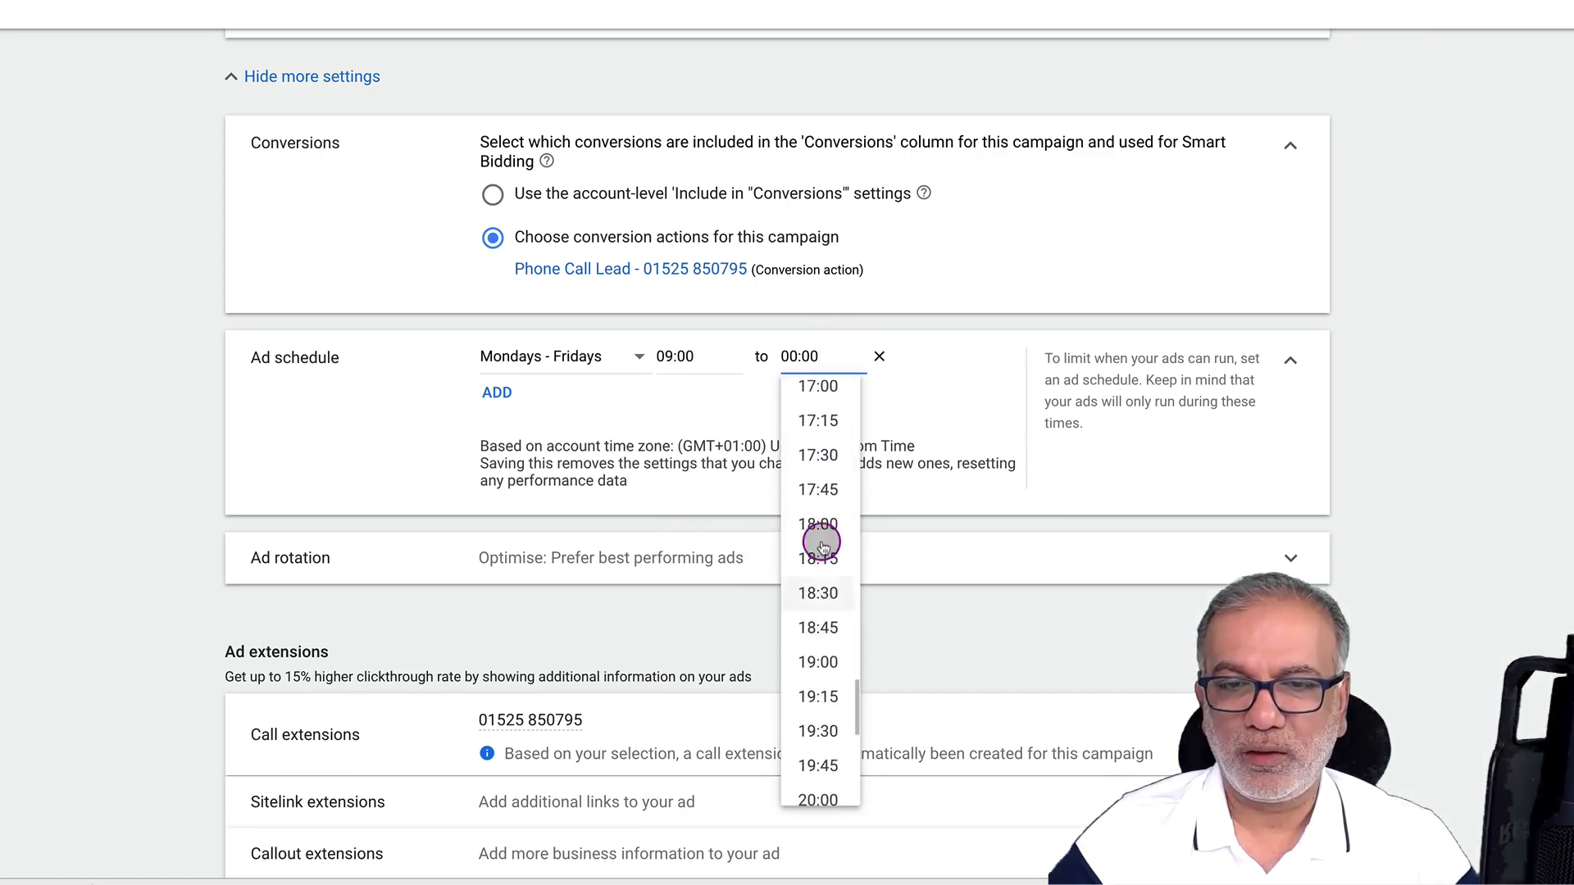
scroll(829, 416, up, 1)
click(823, 437)
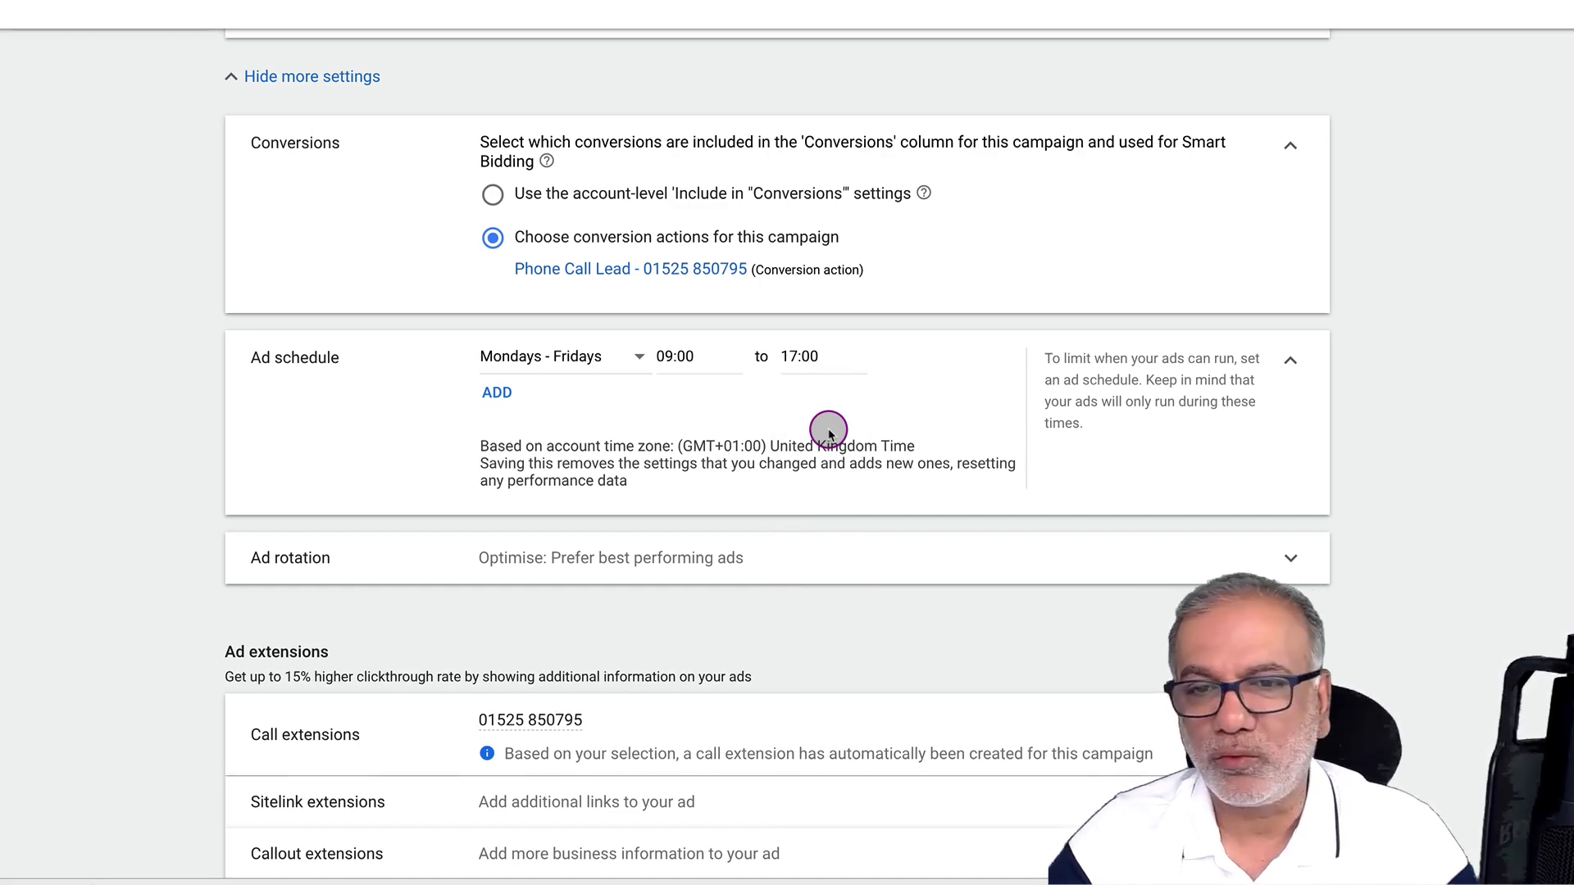
scroll(828, 432, down, 3)
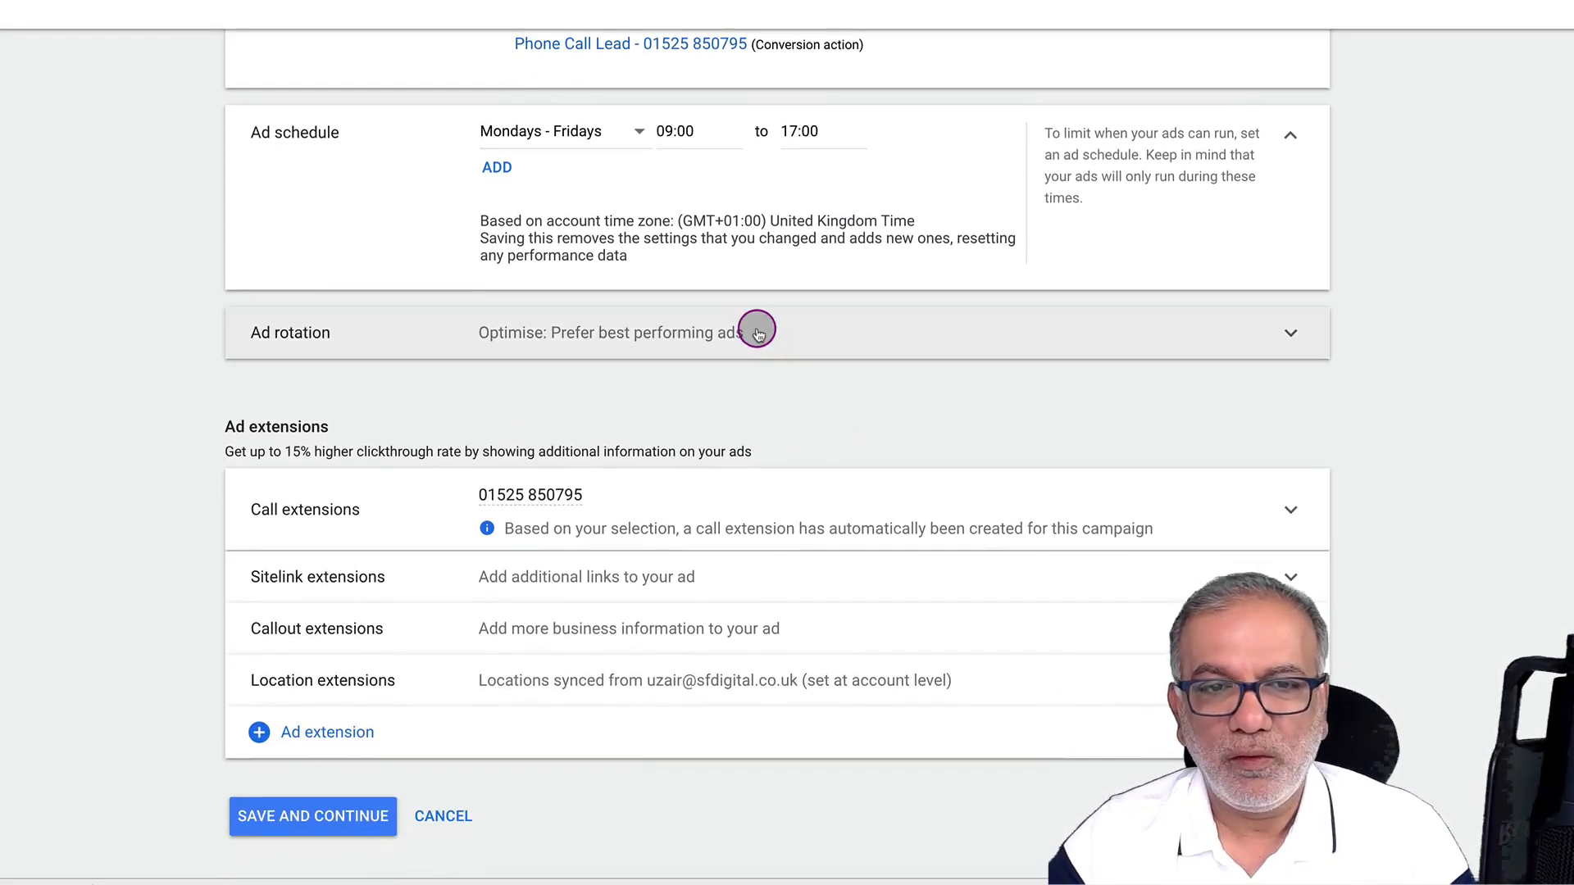
Under Ad rotation, select 'Do not optimise: Rotate ads indefinitely'
click(756, 329)
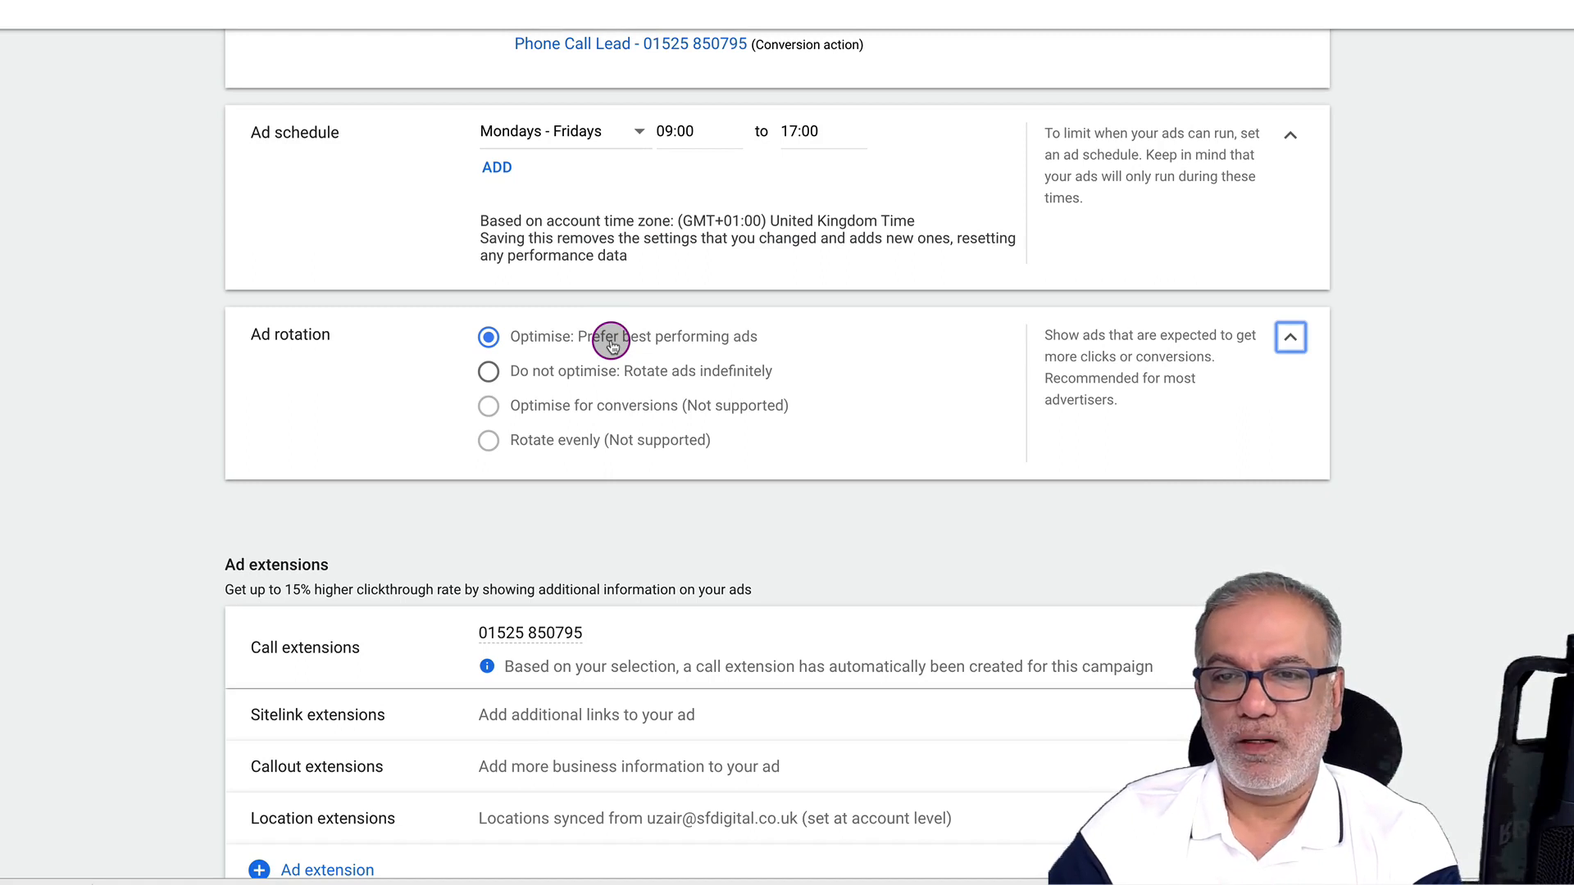
click(564, 372)
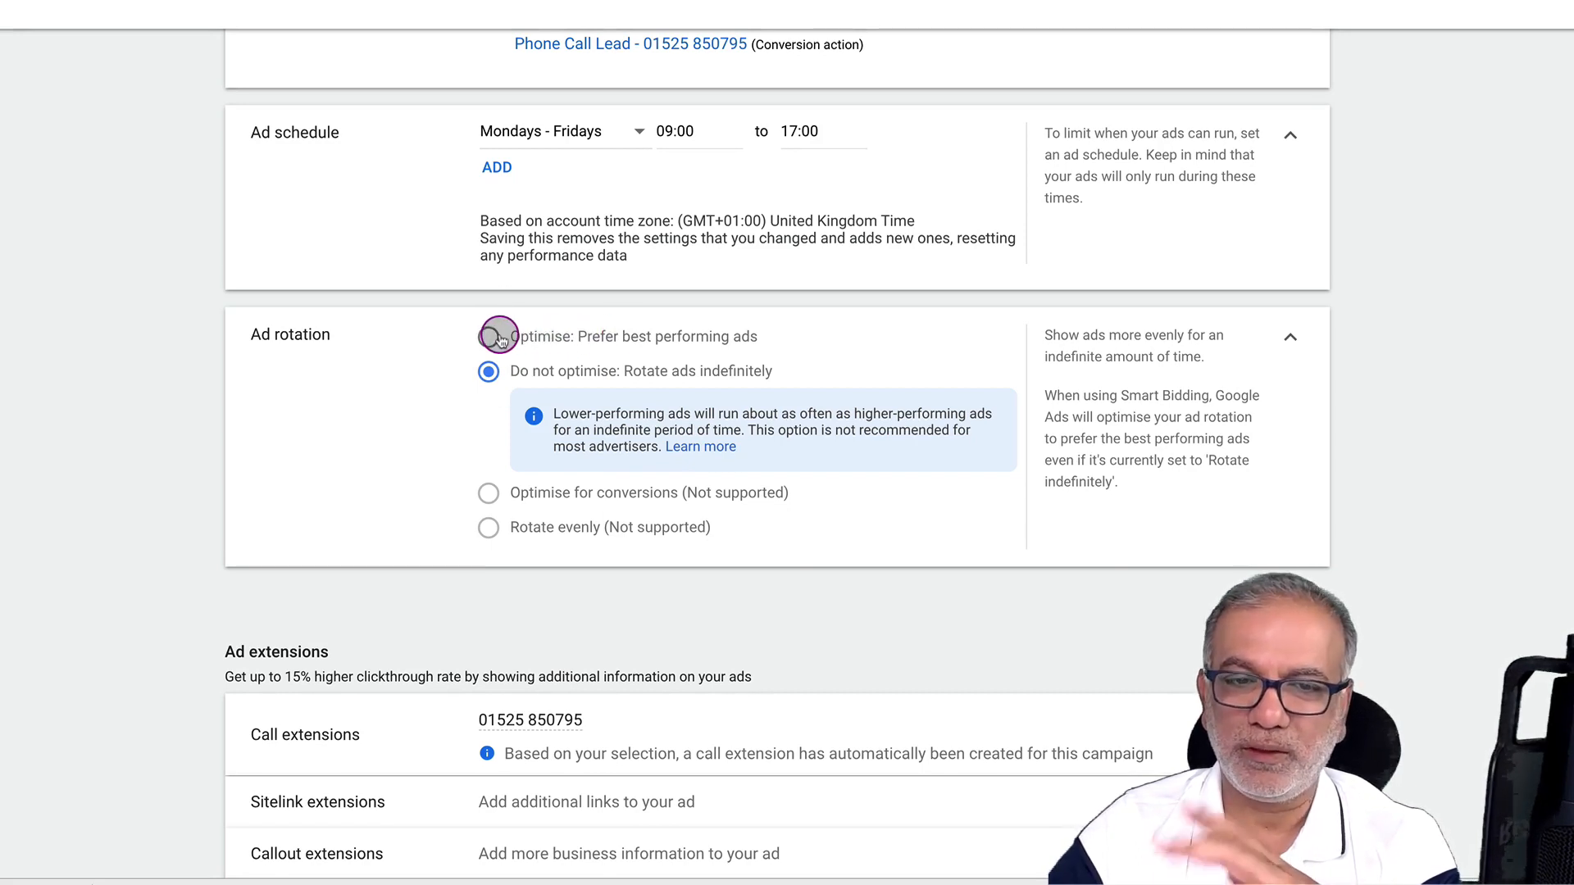
scroll(498, 339, down, 3)
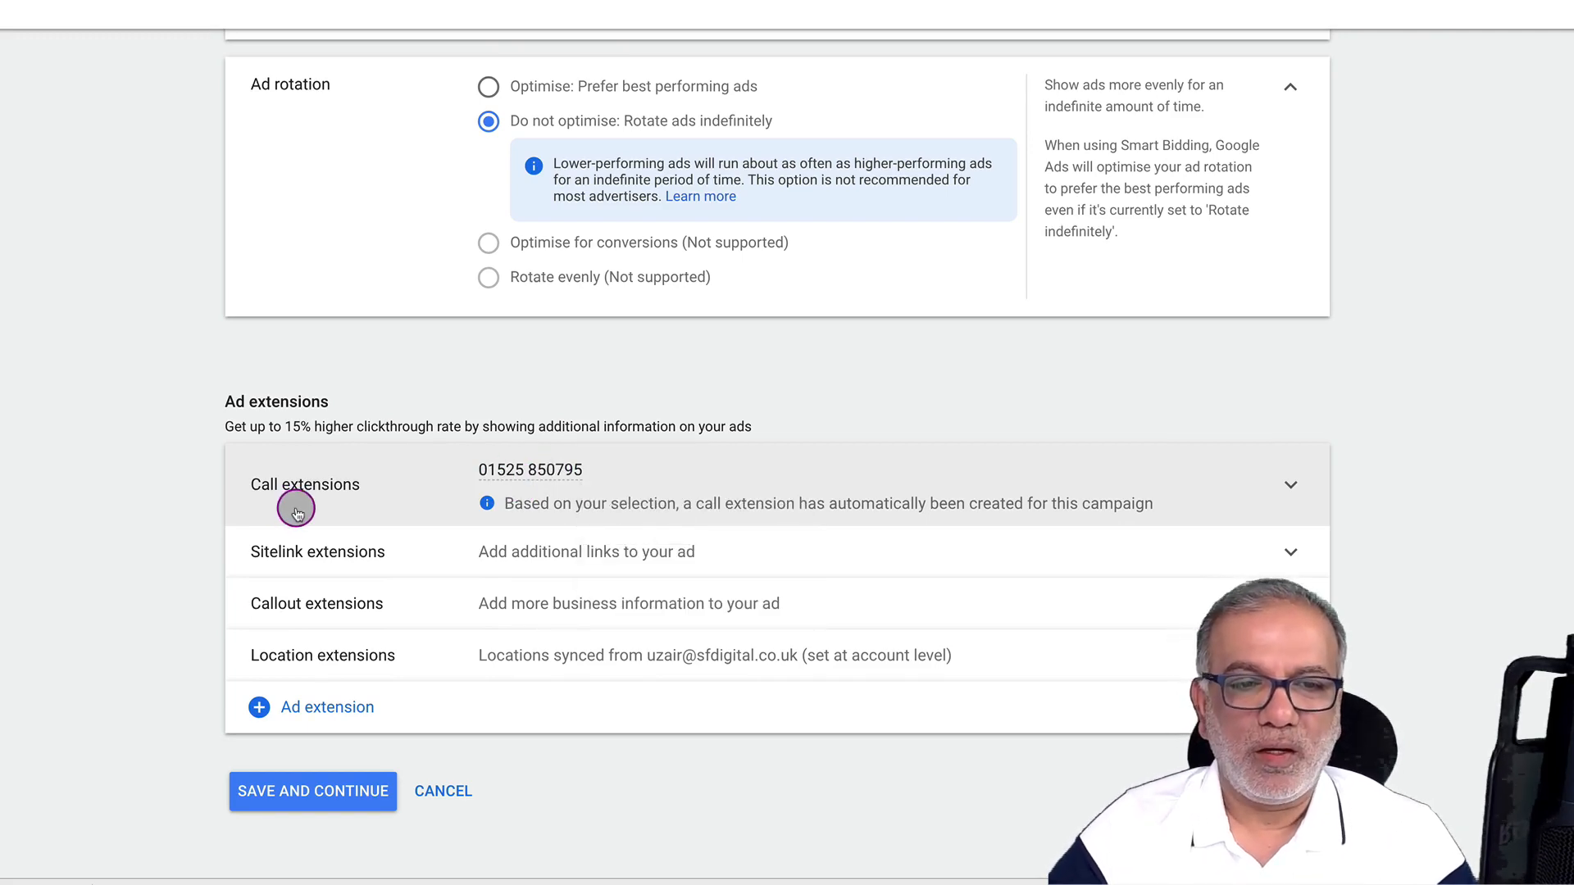
Select all 4 callout extensions and submit the campaign settings with SAVE AND CONTINUE
click(364, 611)
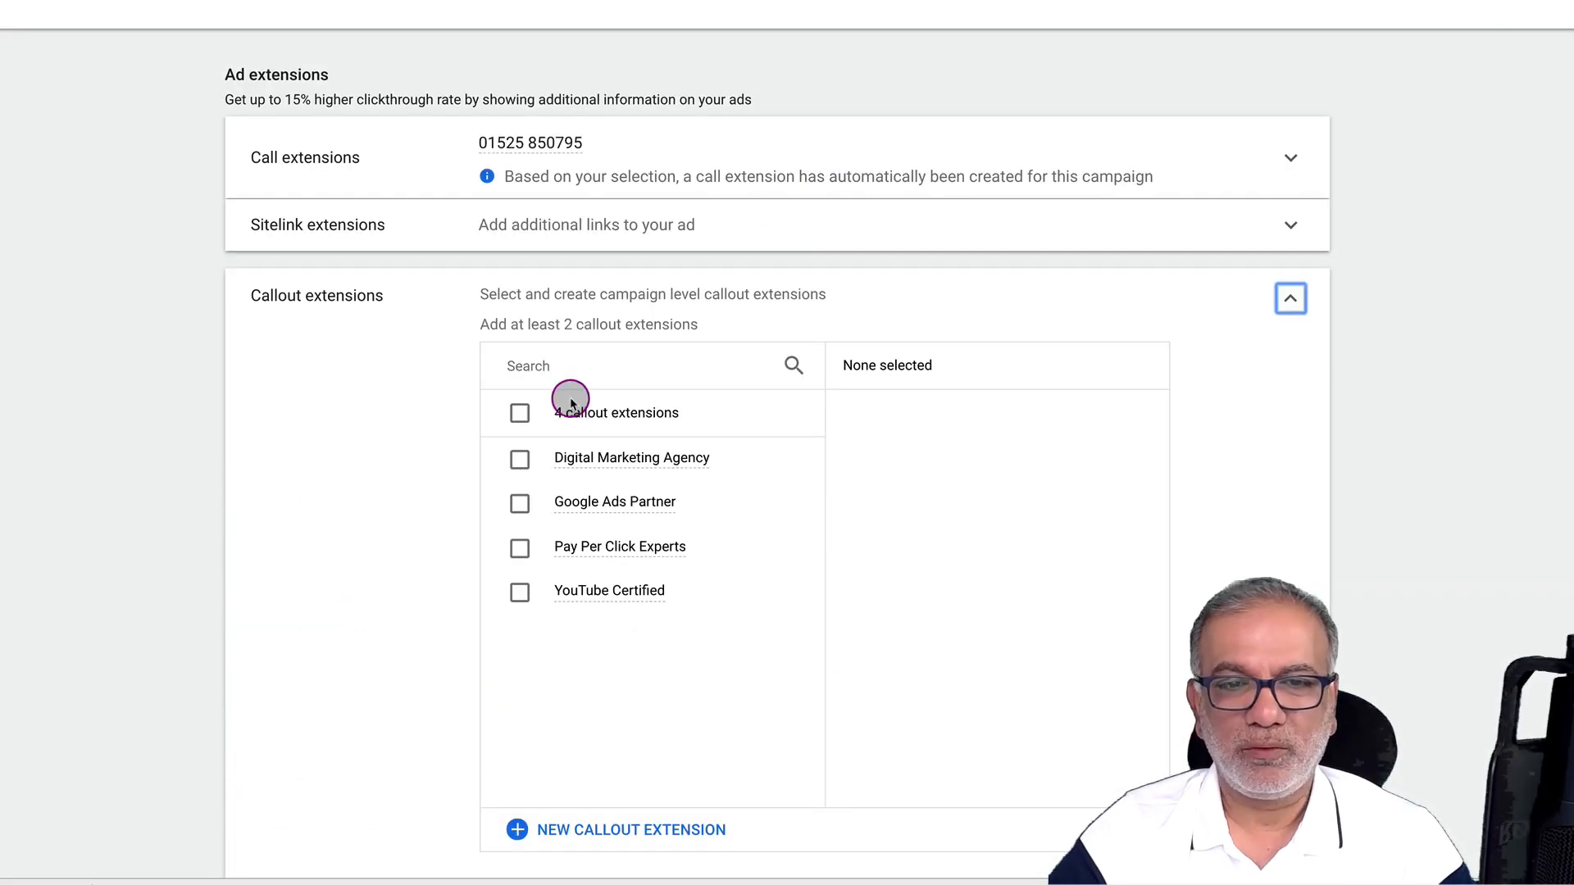
click(520, 412)
scroll(403, 541, down, 1)
scroll(403, 541, down, 3)
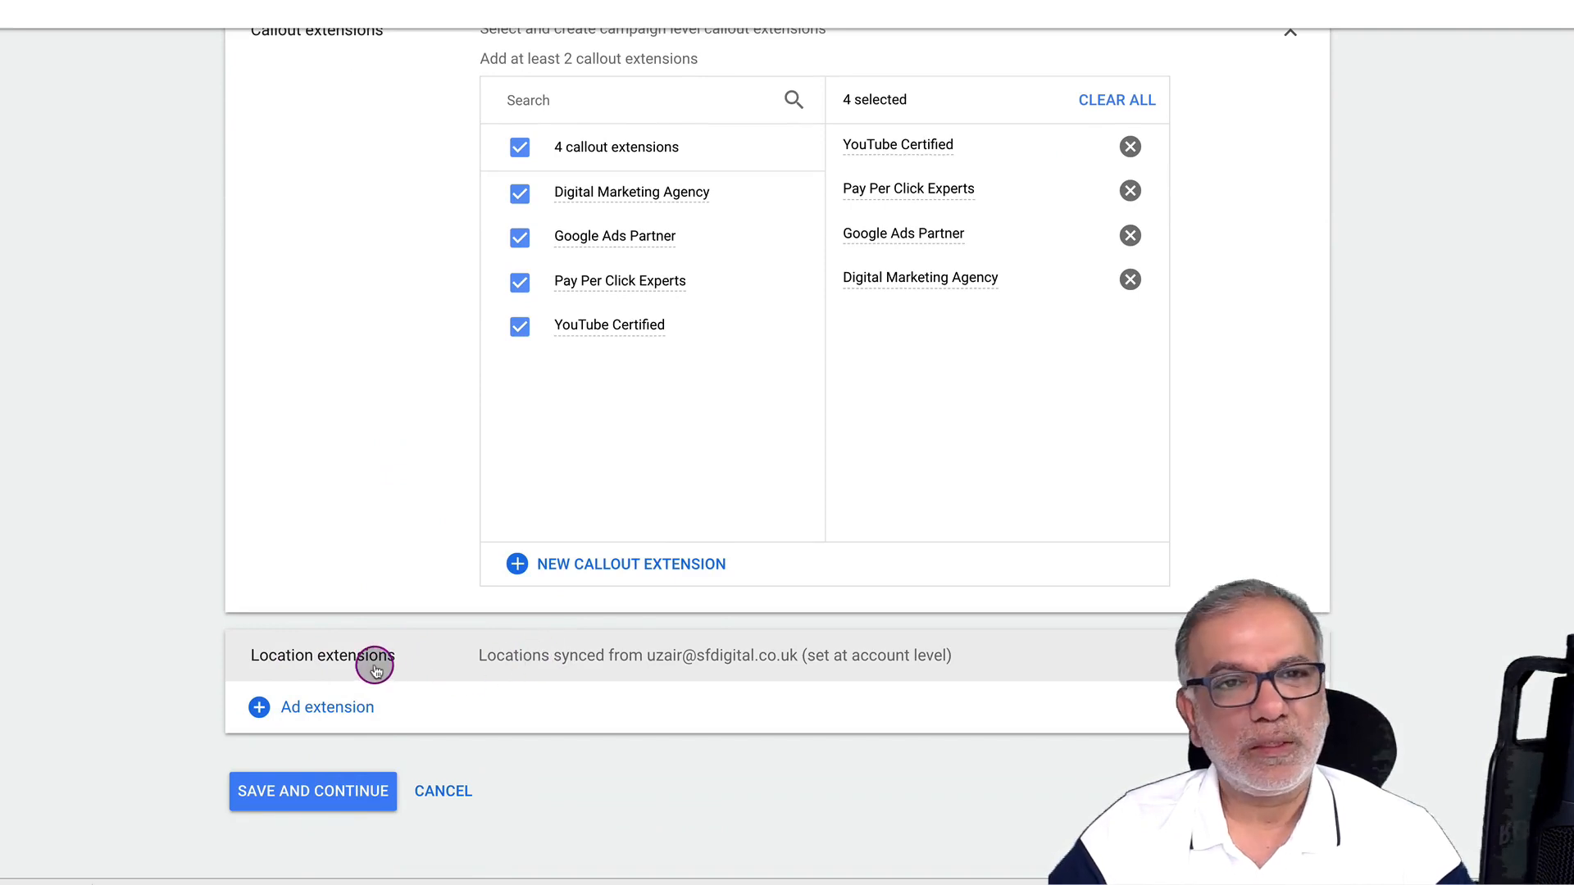
click(317, 788)
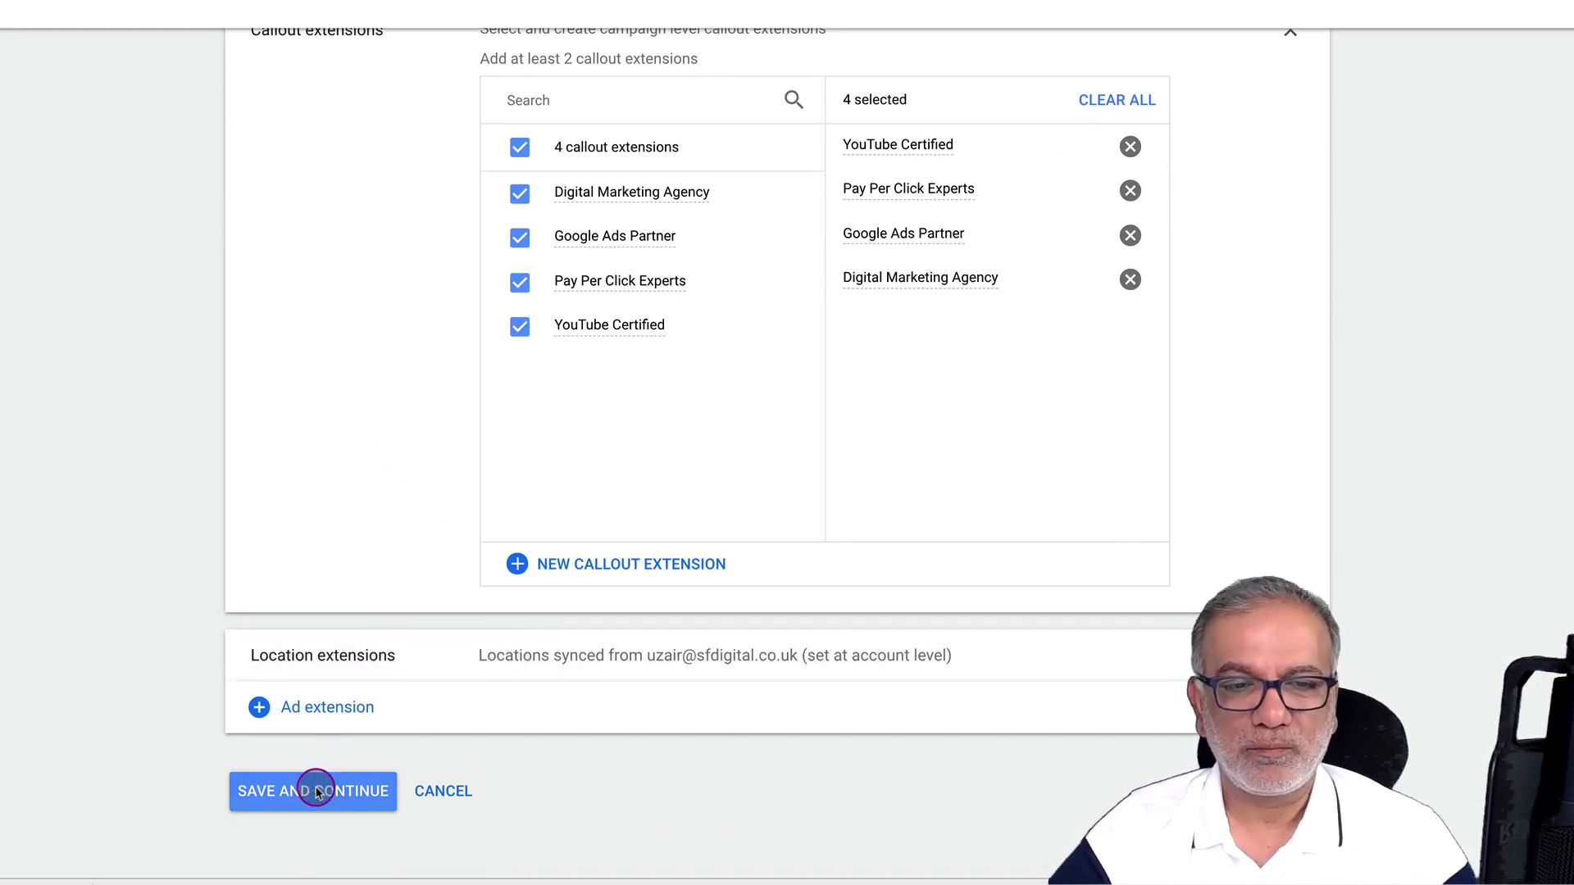
Review the flagged Target CPA and save again to confirm the campaign settings
click(527, 457)
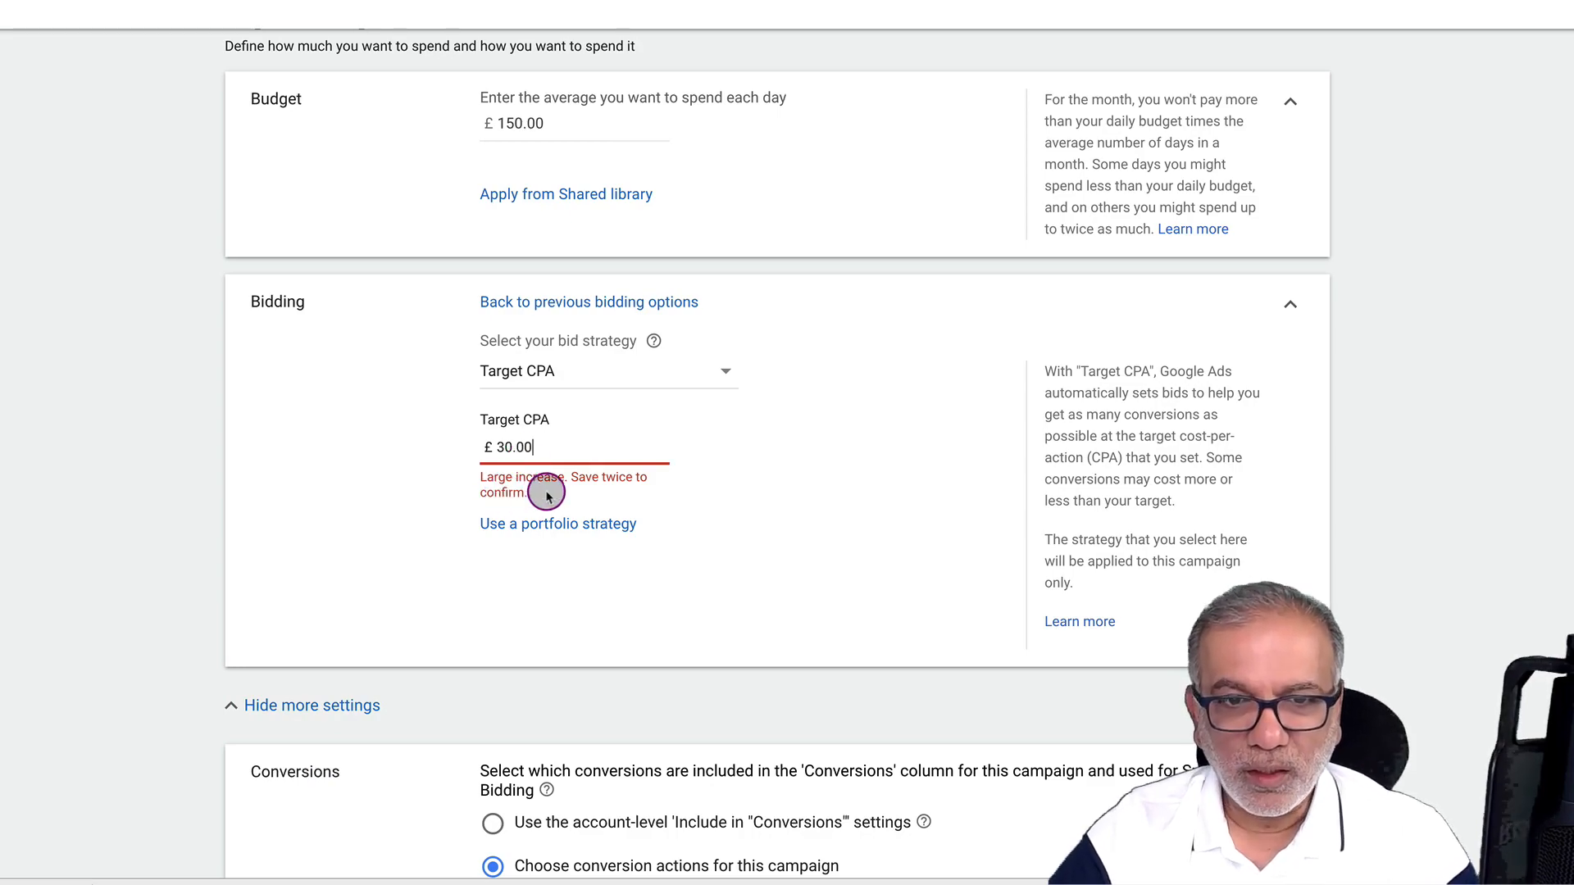
scroll(573, 523, down, 8)
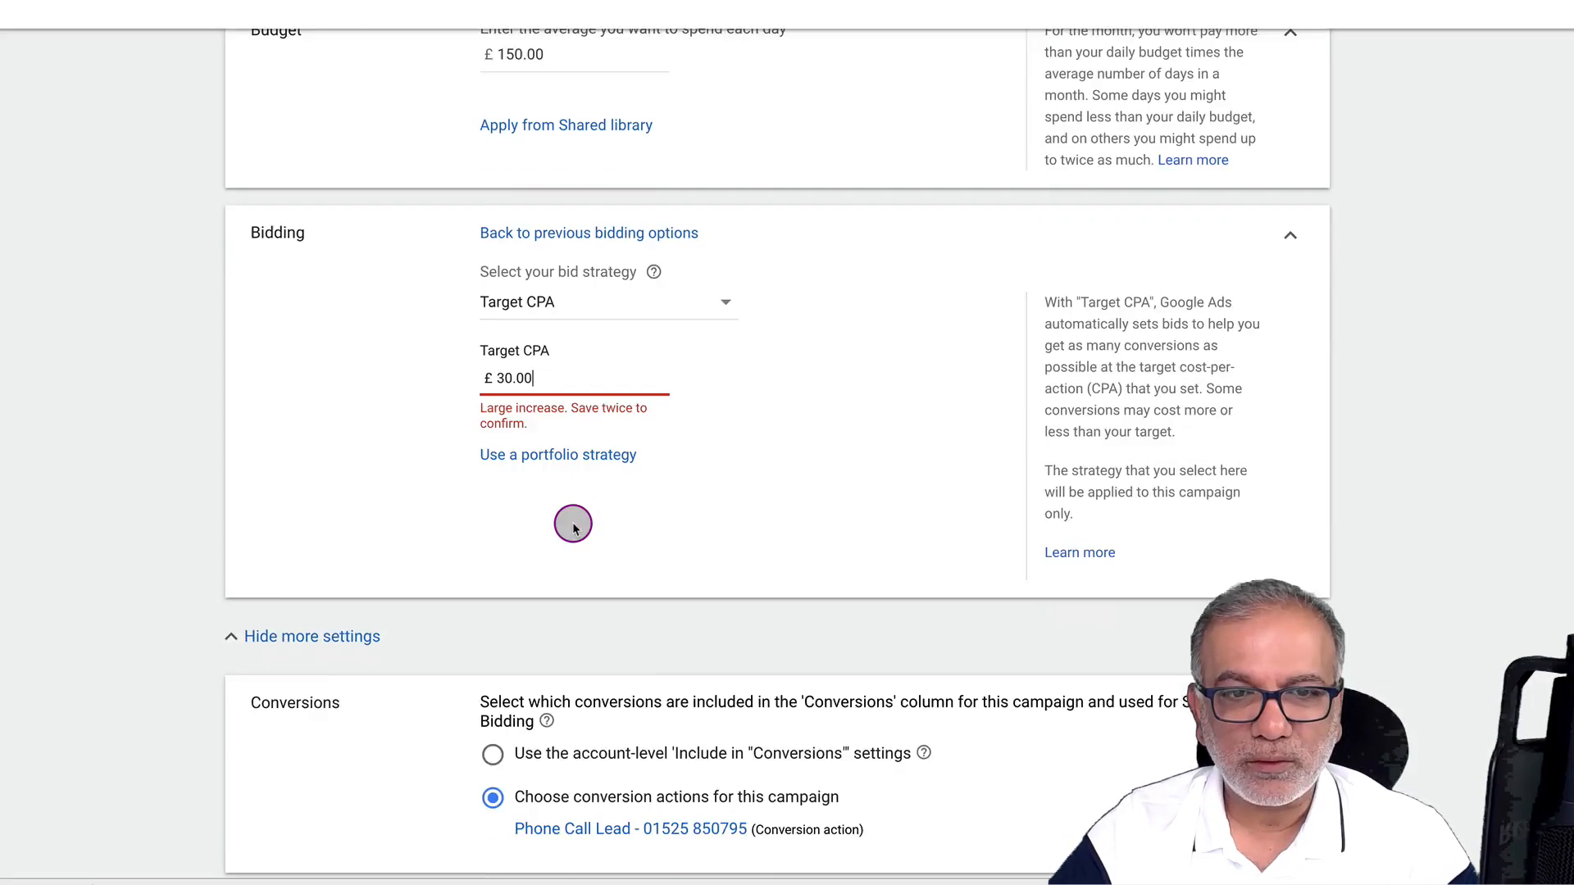
scroll(573, 524, down, 11)
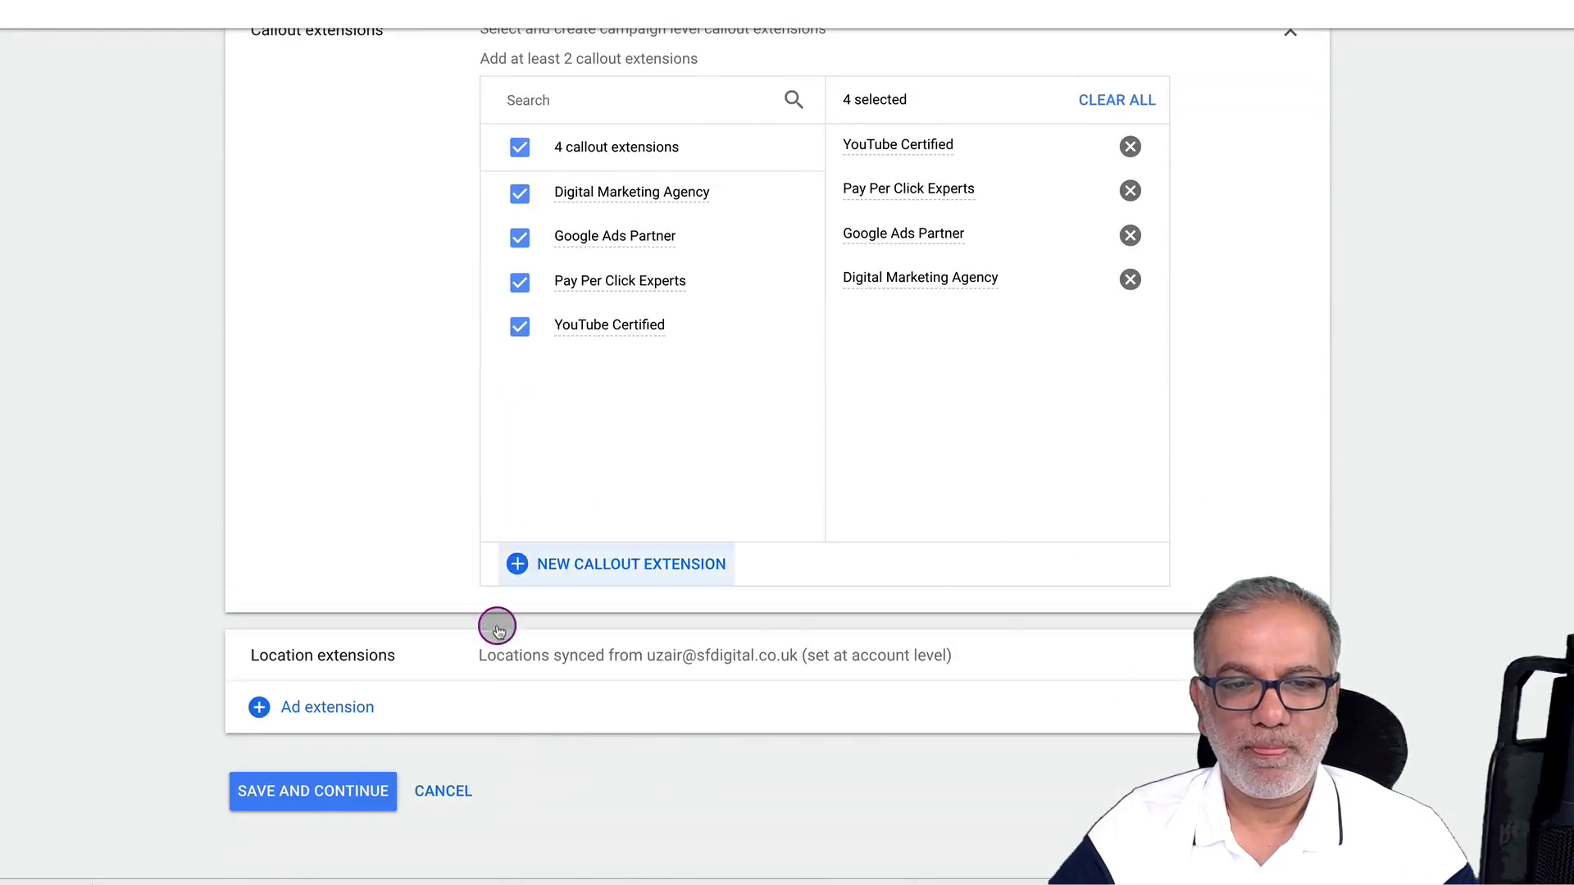
click(321, 792)
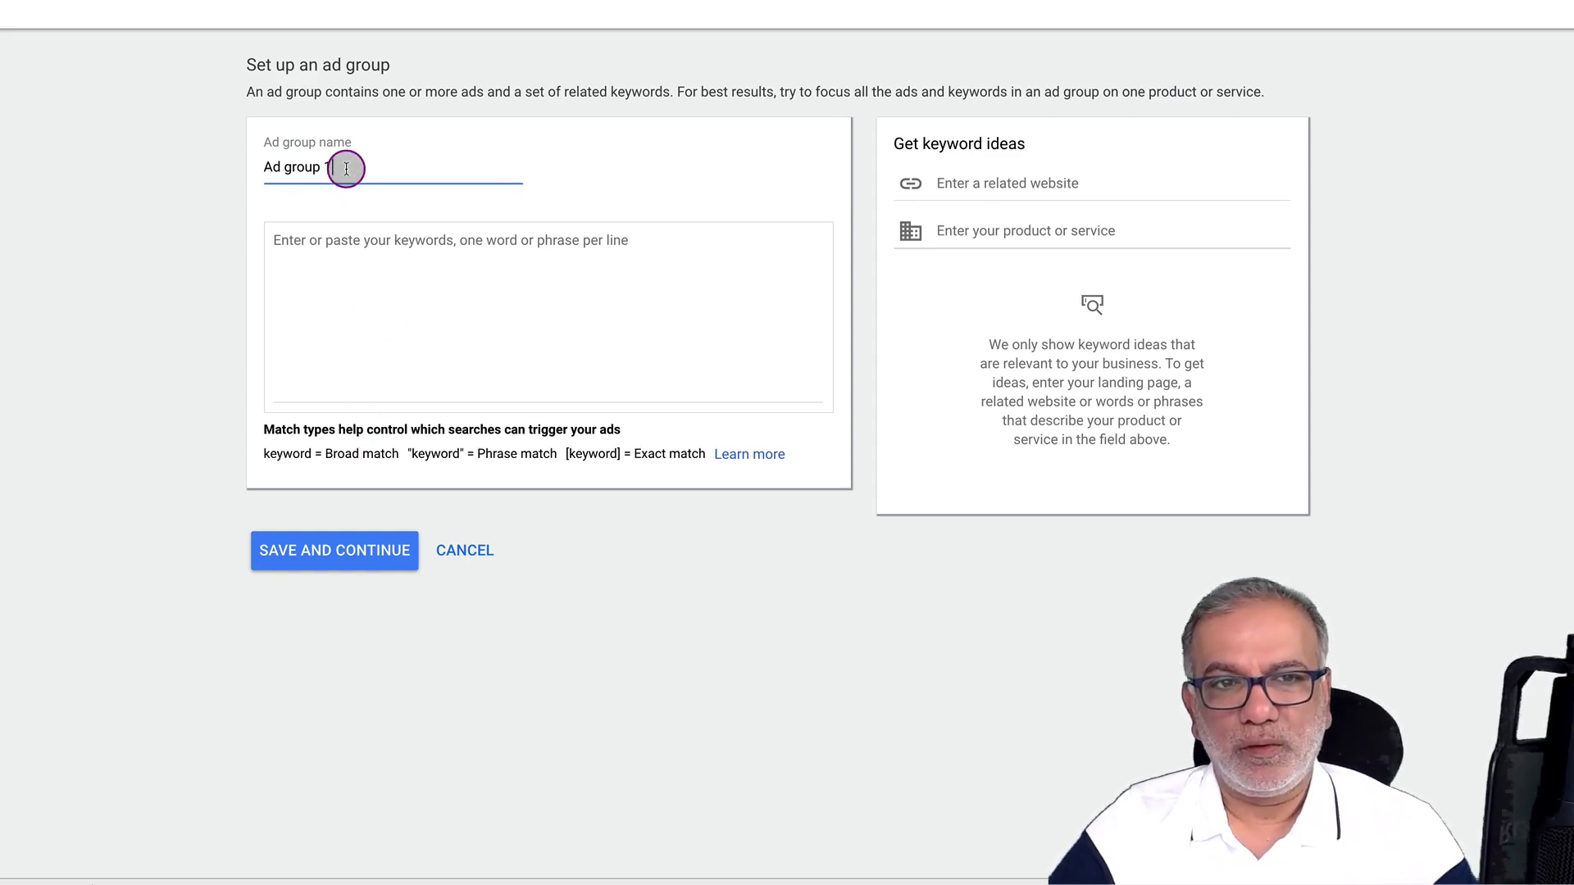
Search keyword ideas for 'google ads', add 'google ppc' and 'google adwords ppc', then load more ideas
triple_click(346, 168)
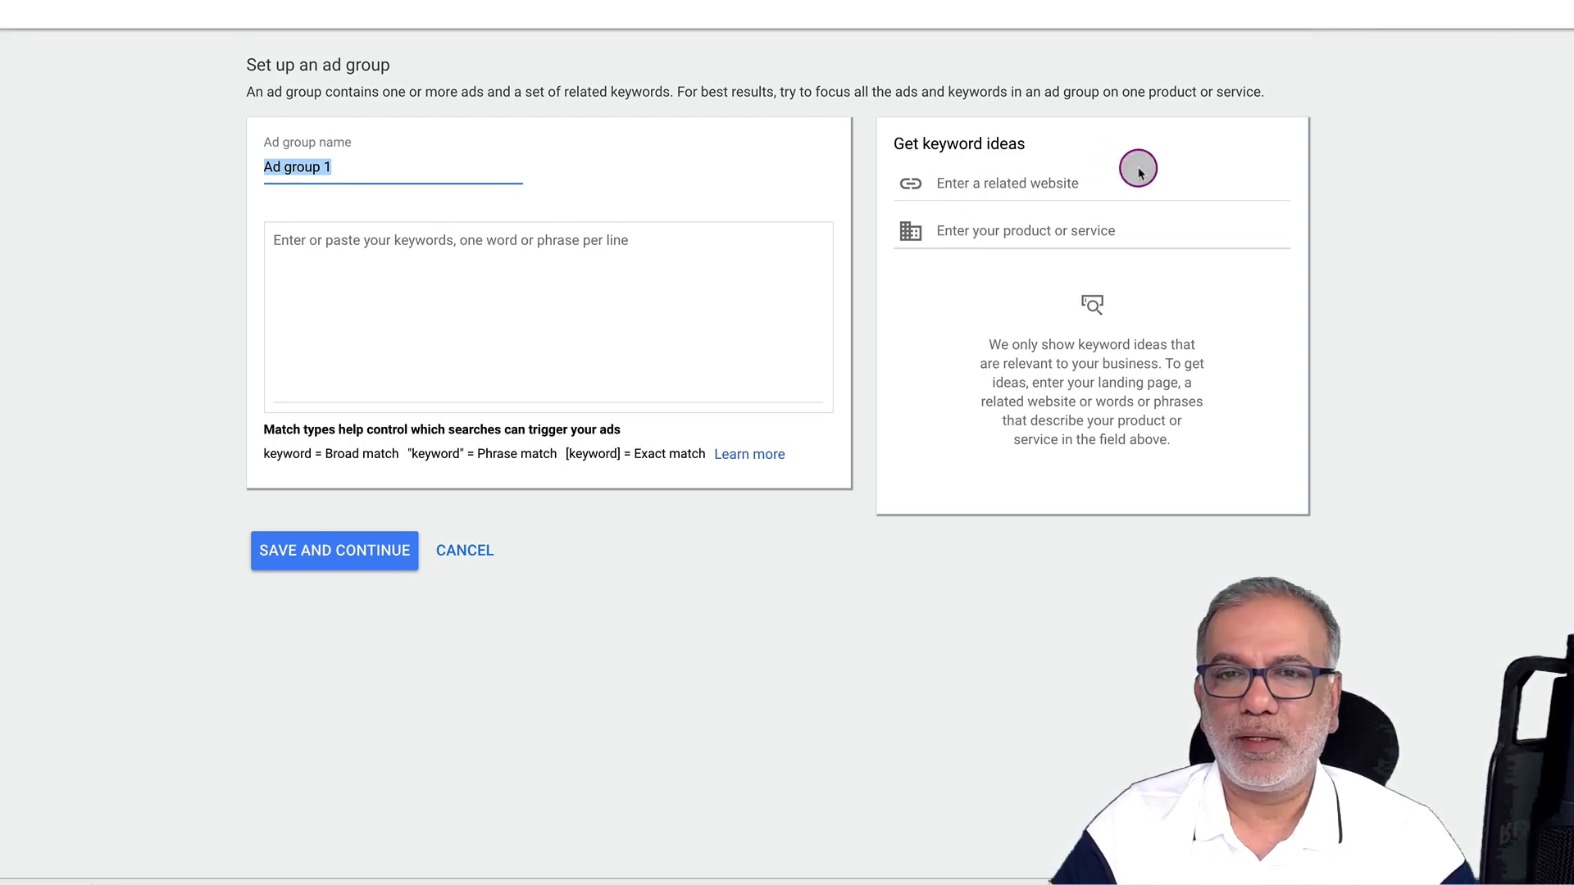
click(1024, 228)
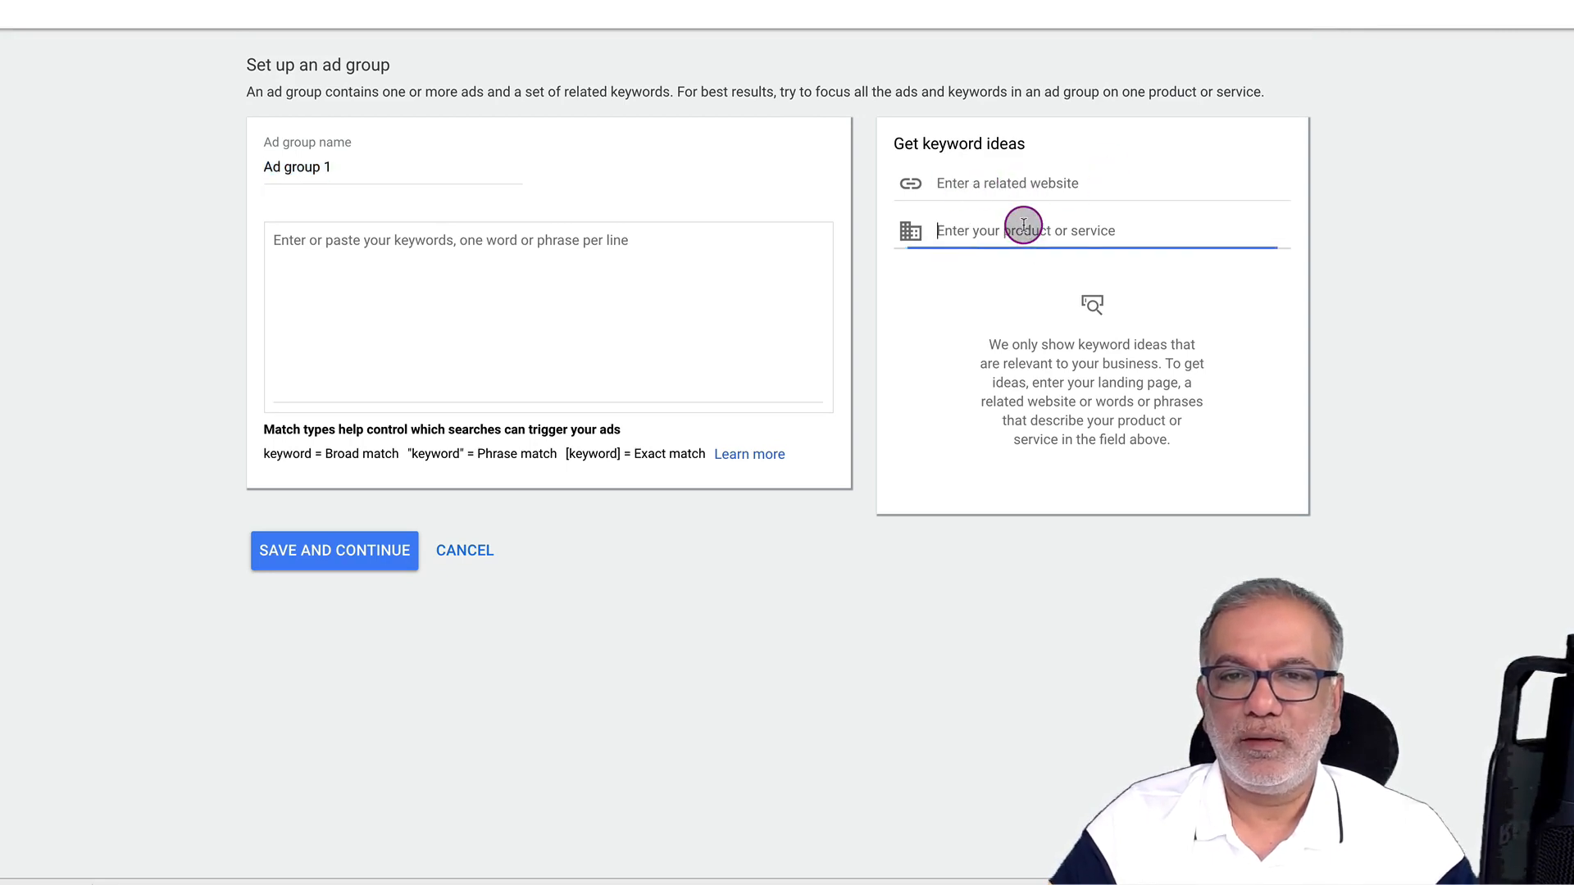
text(google ads)
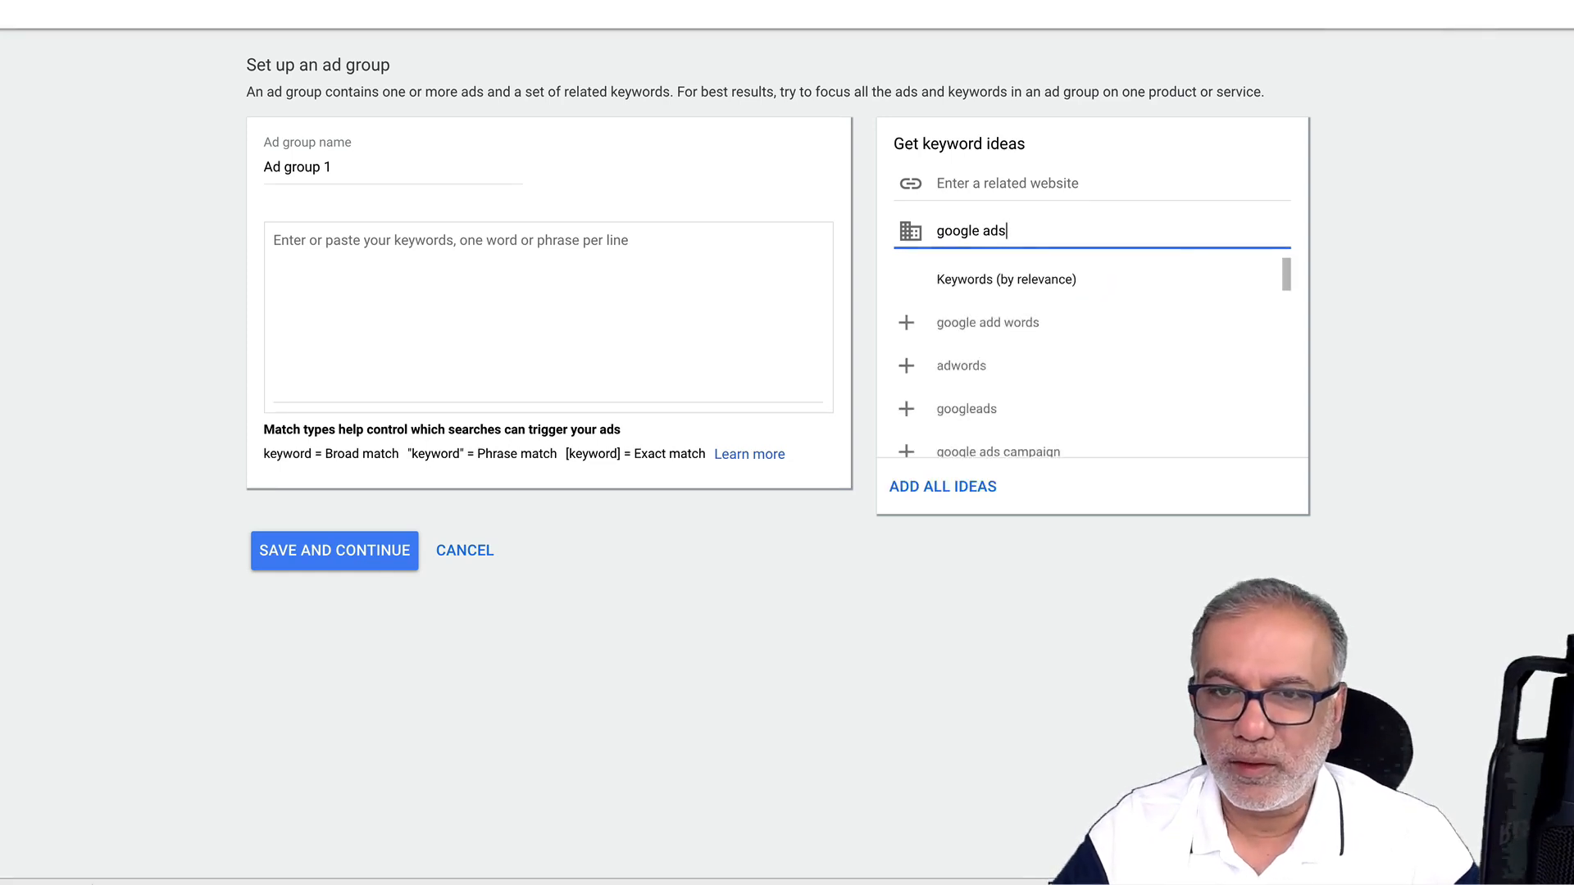
scroll(1042, 307, down, 1)
scroll(1042, 308, down, 2)
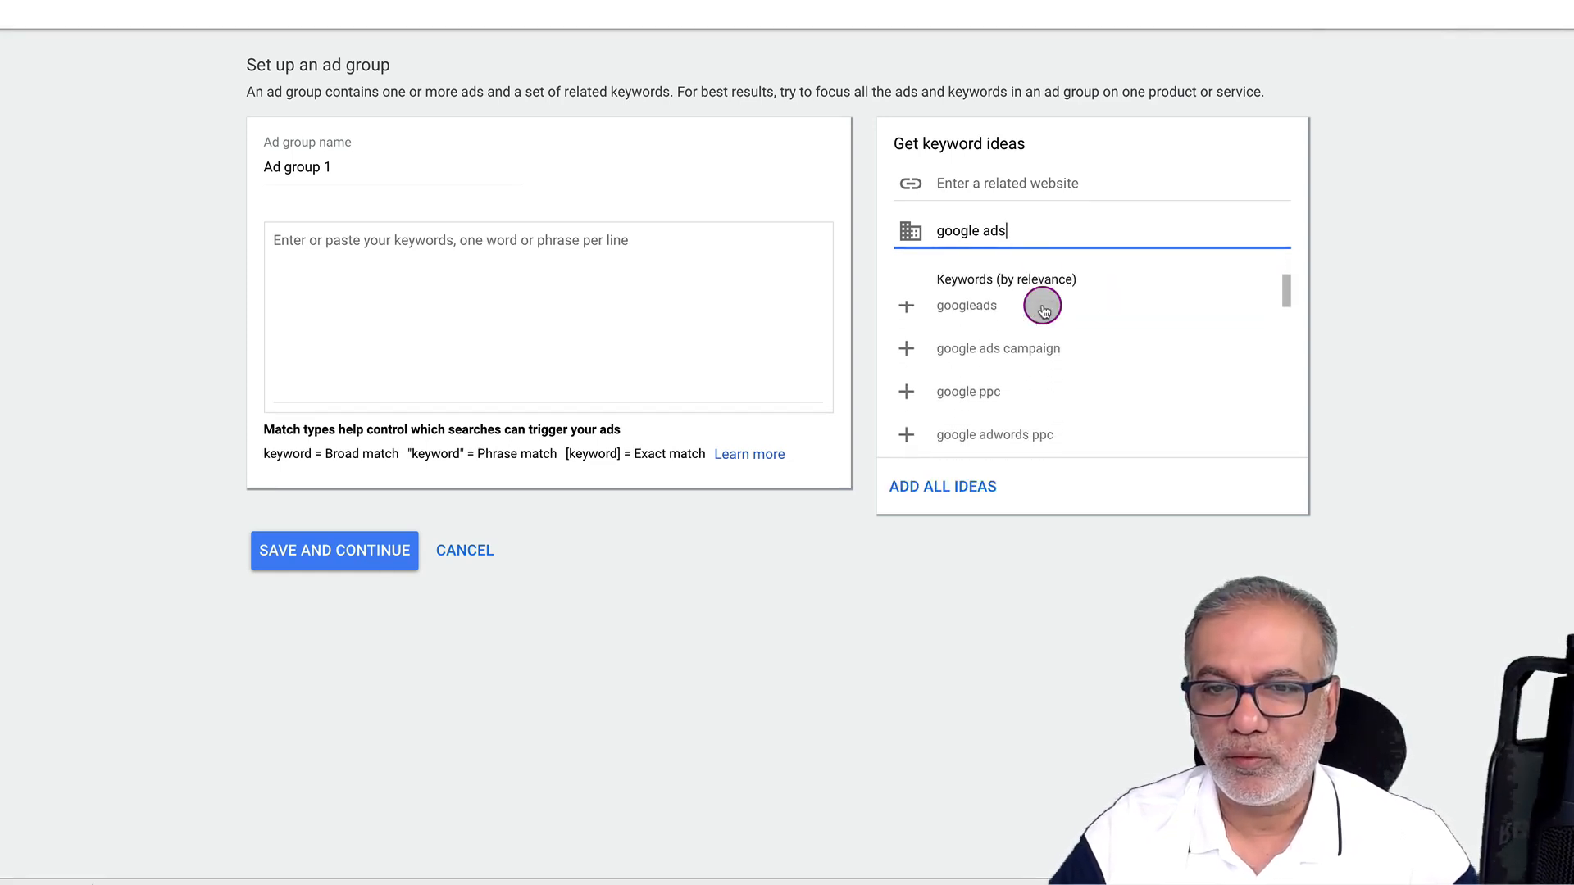
scroll(1054, 358, down, 1)
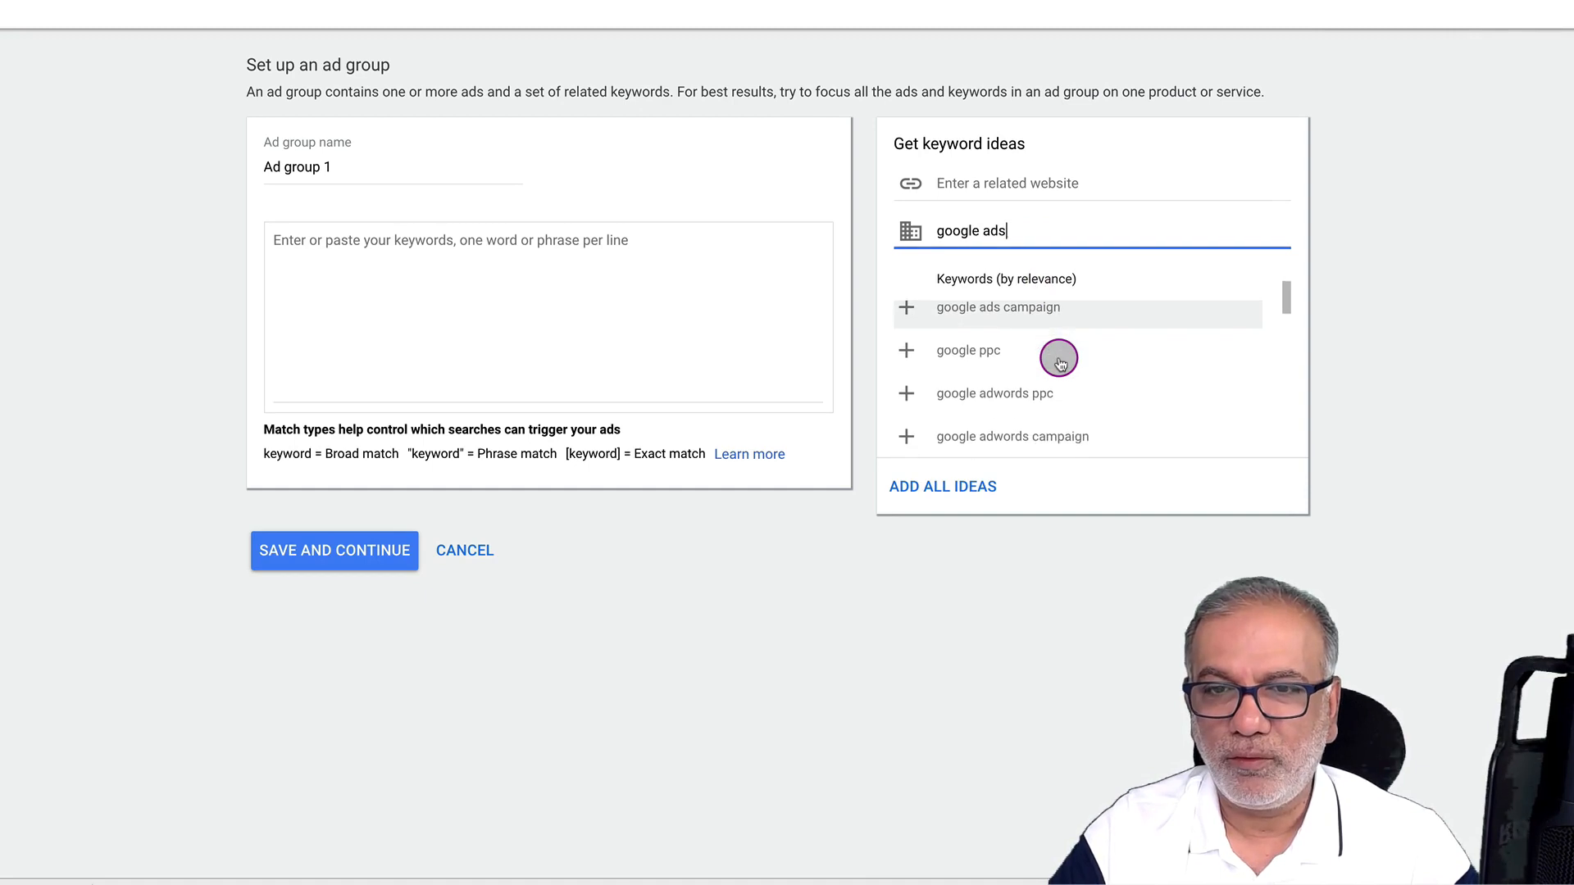
click(906, 351)
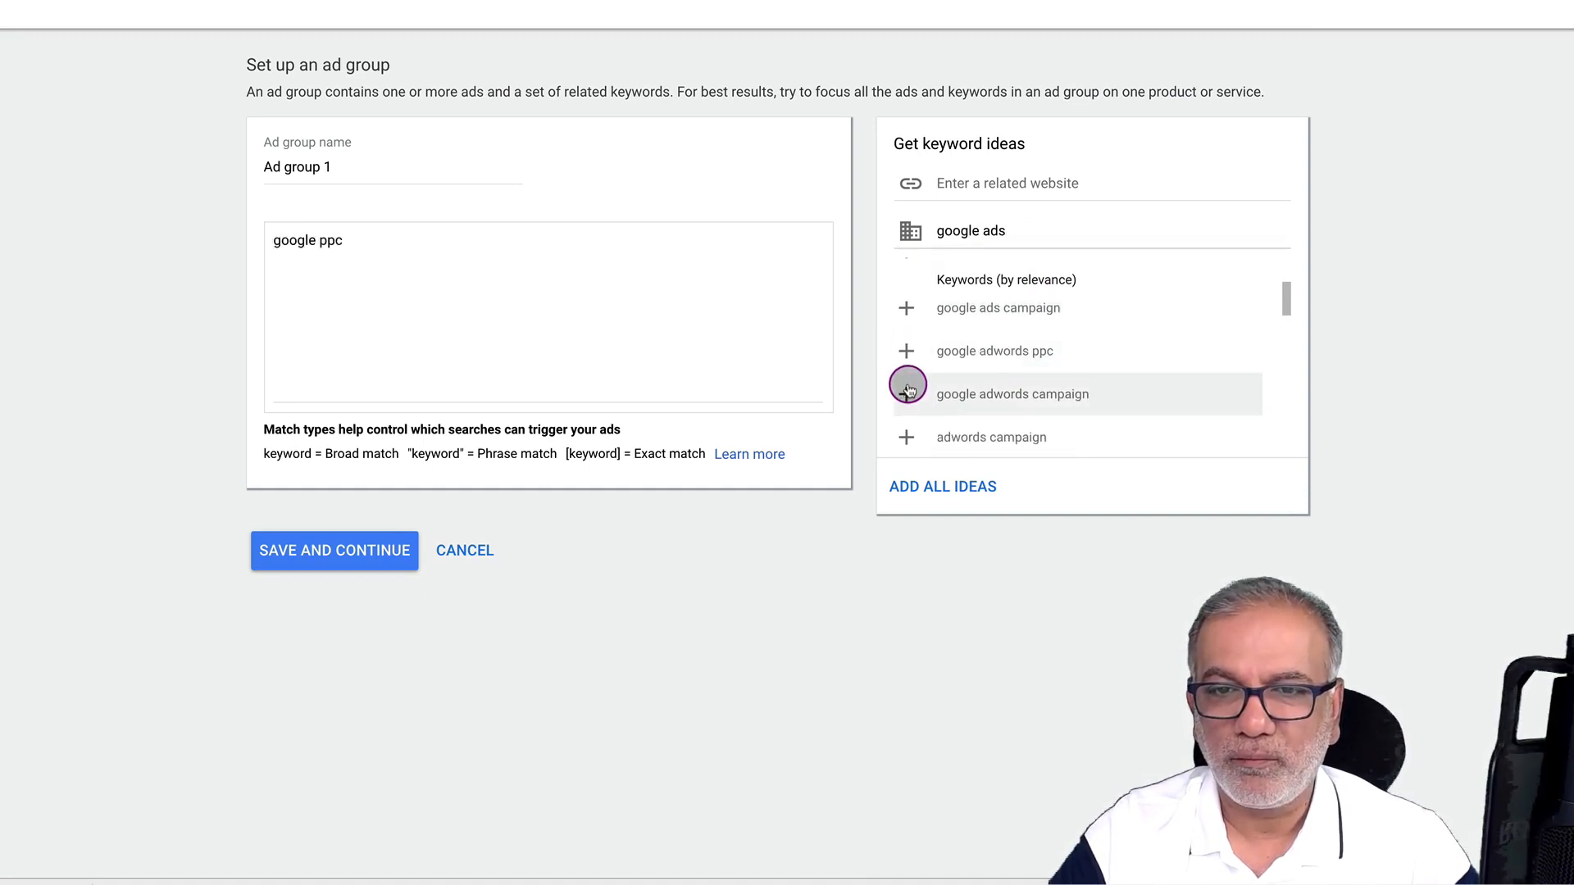
click(906, 351)
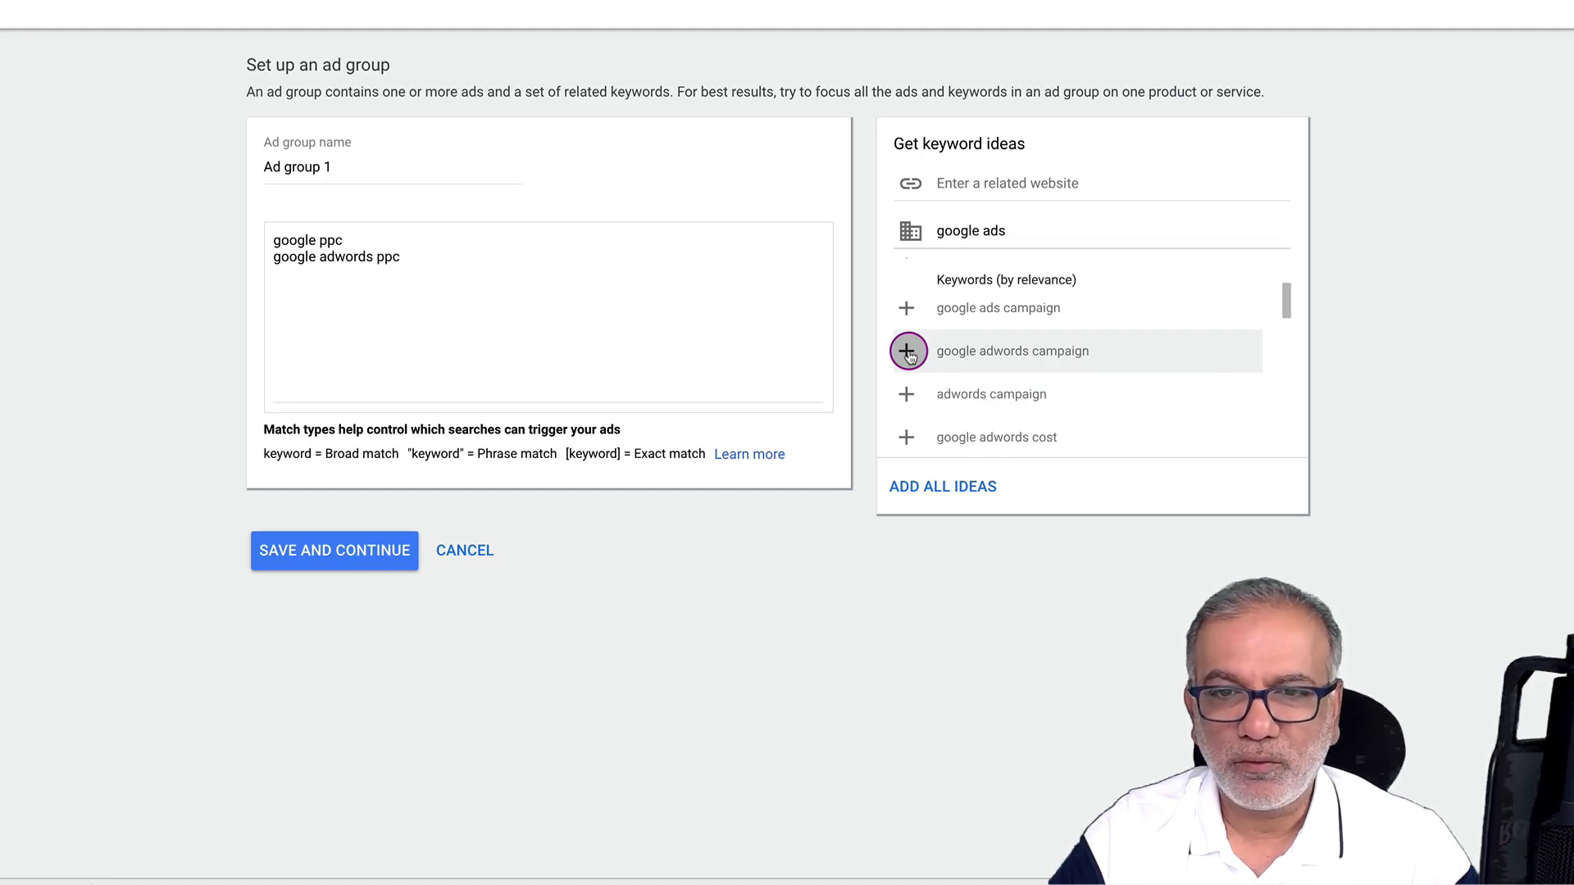
scroll(908, 357, down, 2)
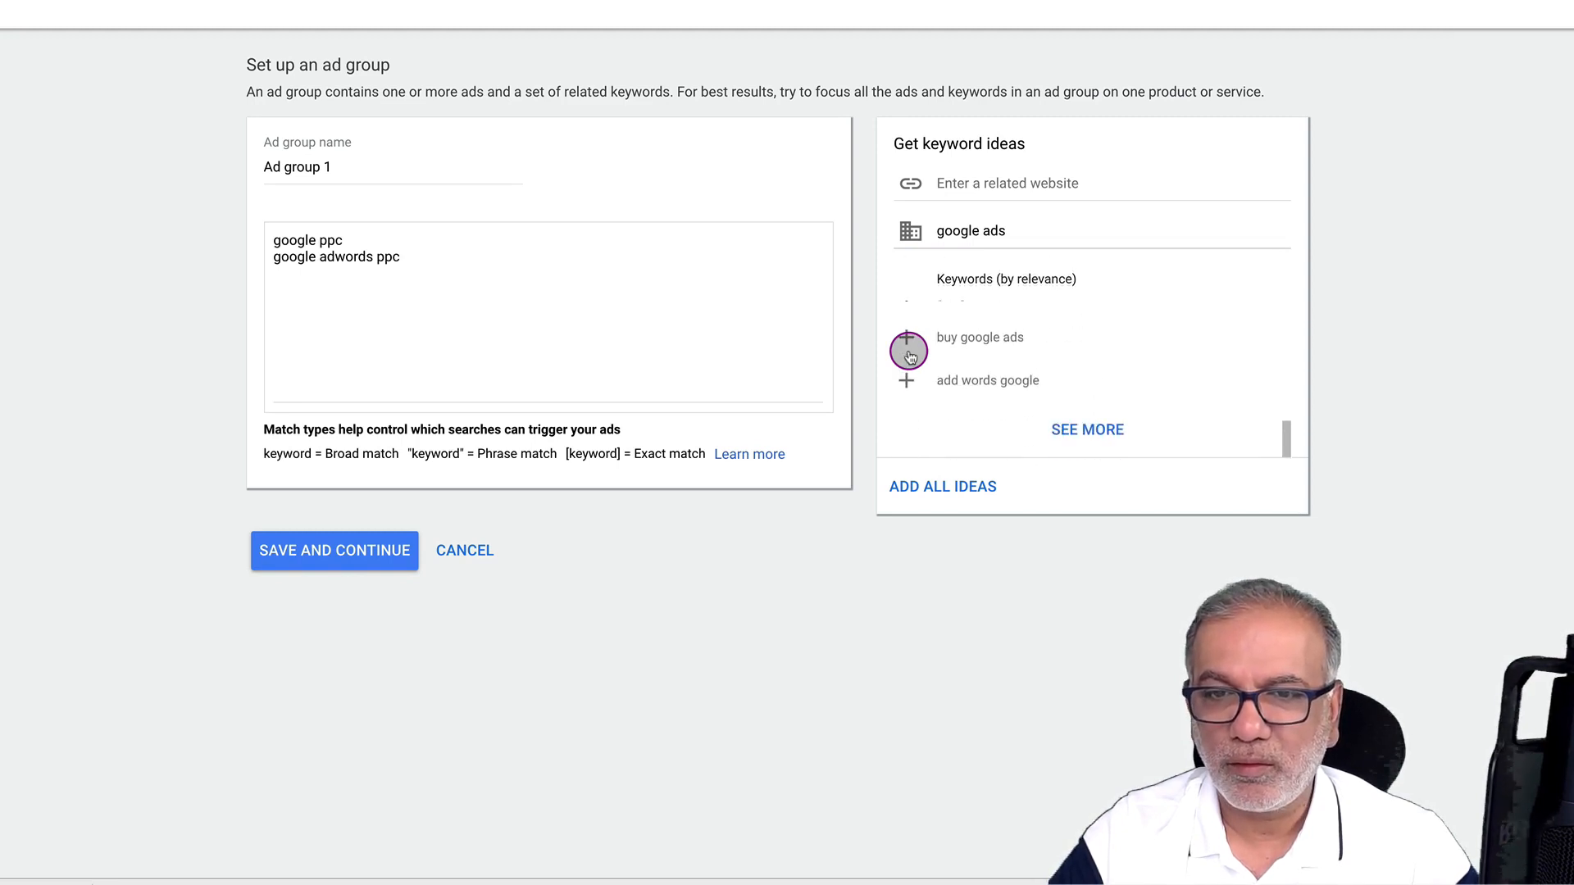
click(1070, 427)
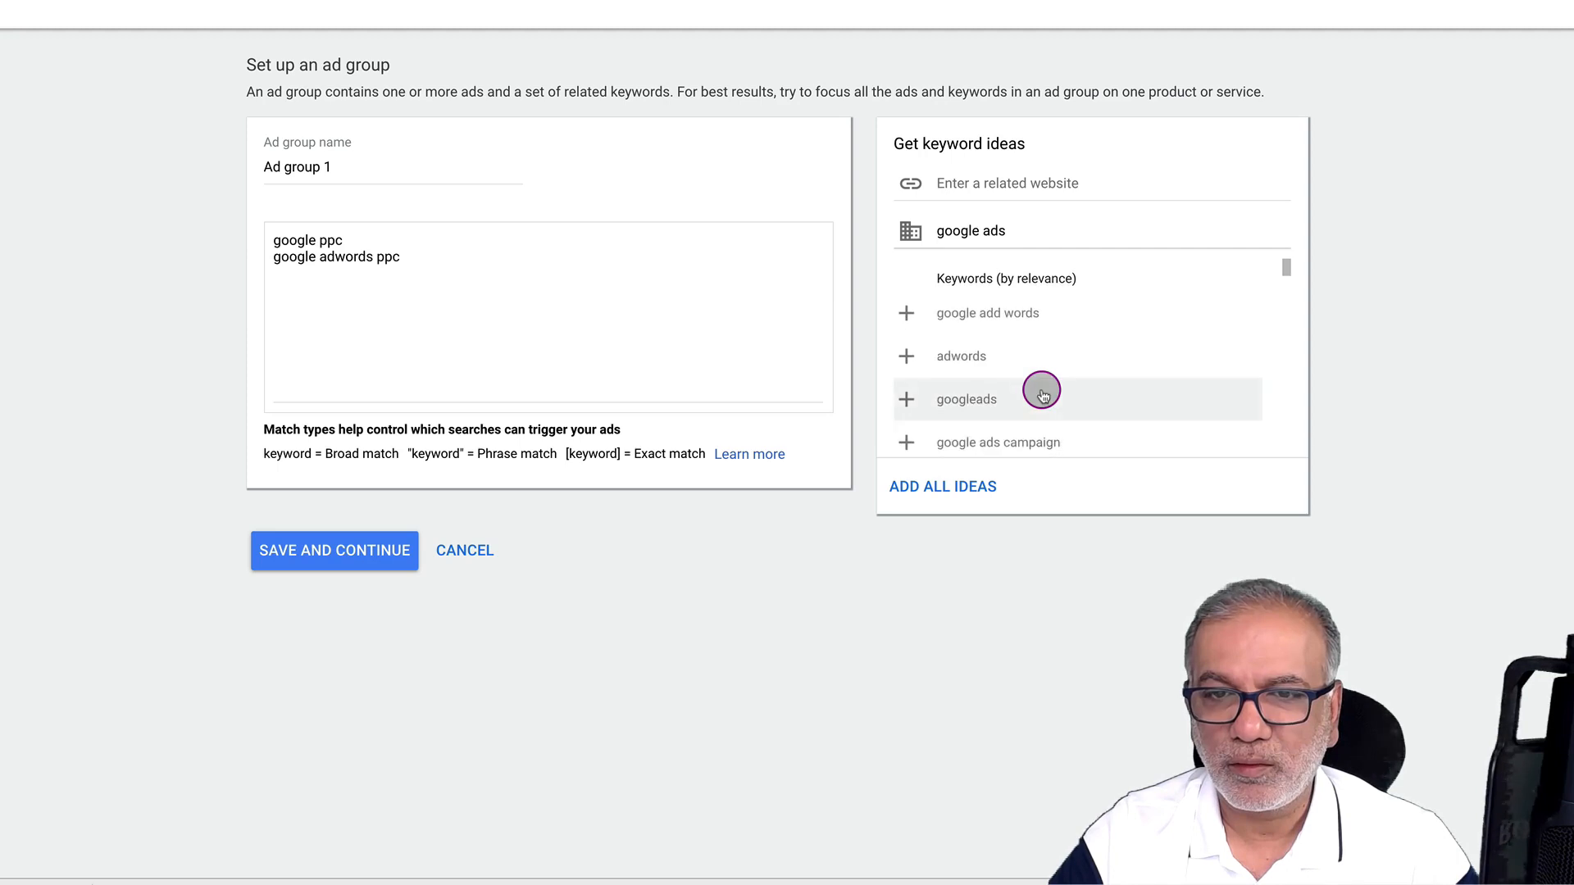
scroll(1043, 396, down, 3)
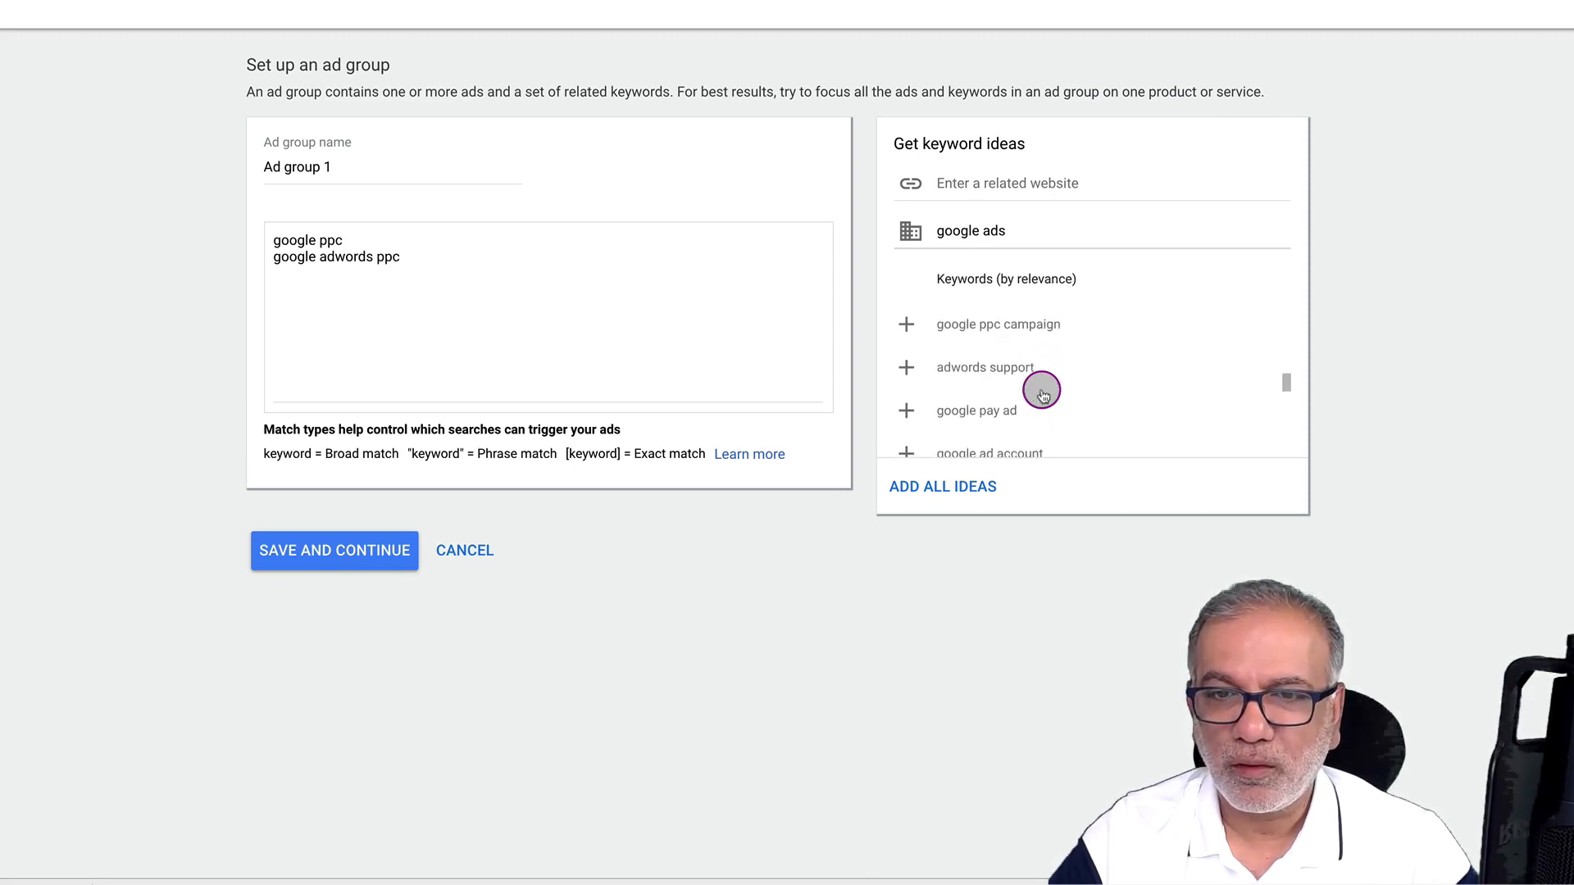
Add 'google ppc campaign' as the third keyword and load more keyword ideas
click(907, 324)
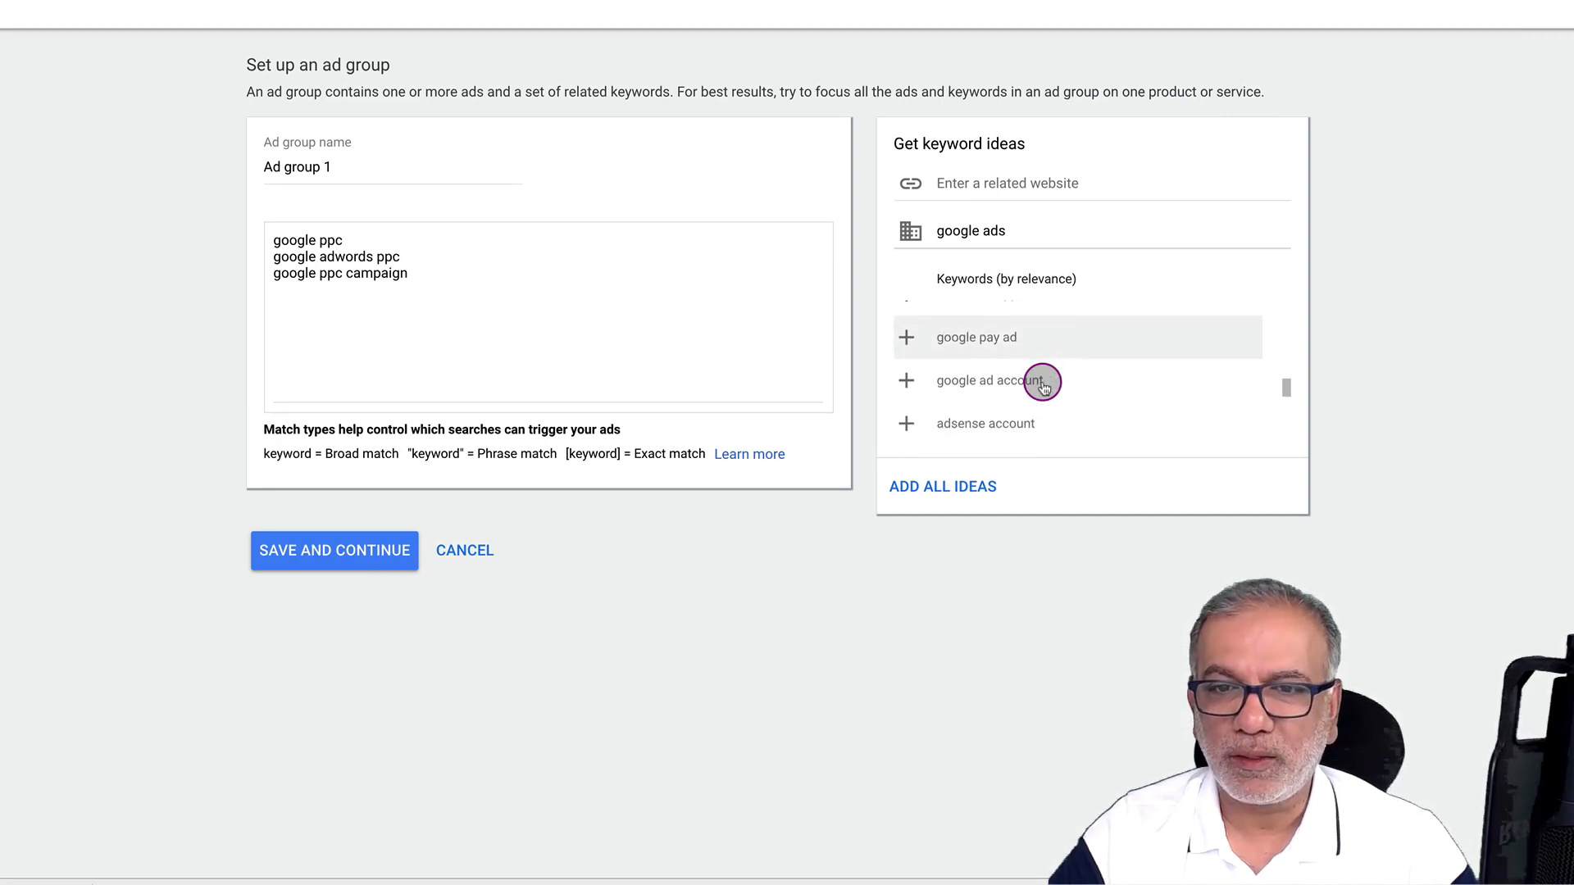
scroll(1042, 386, down, 2)
scroll(1043, 384, down, 1)
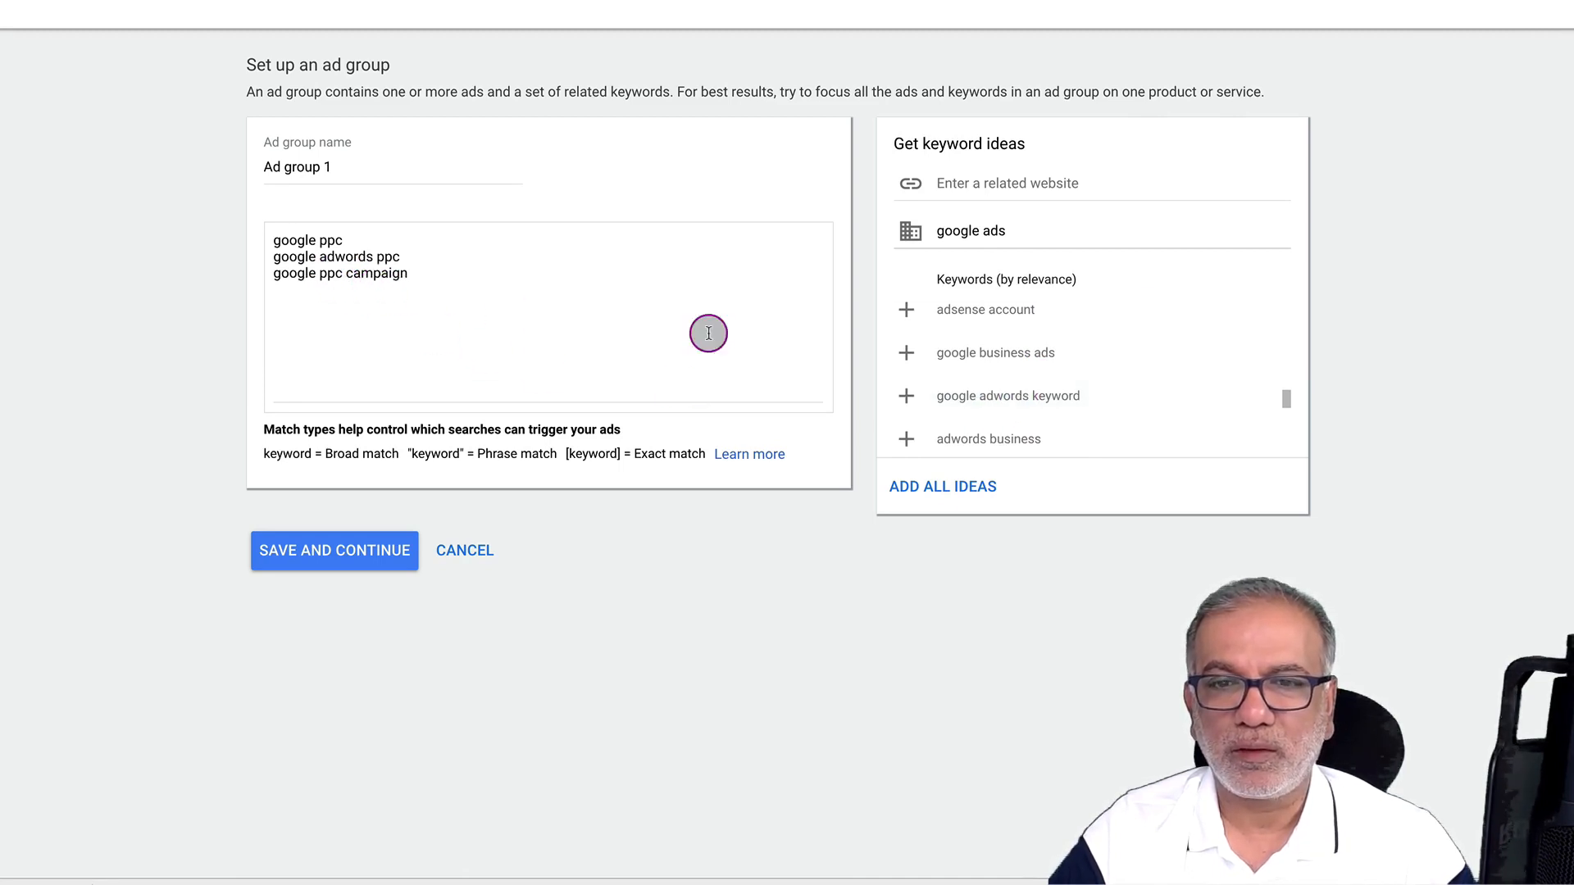
scroll(1132, 359, down, 3)
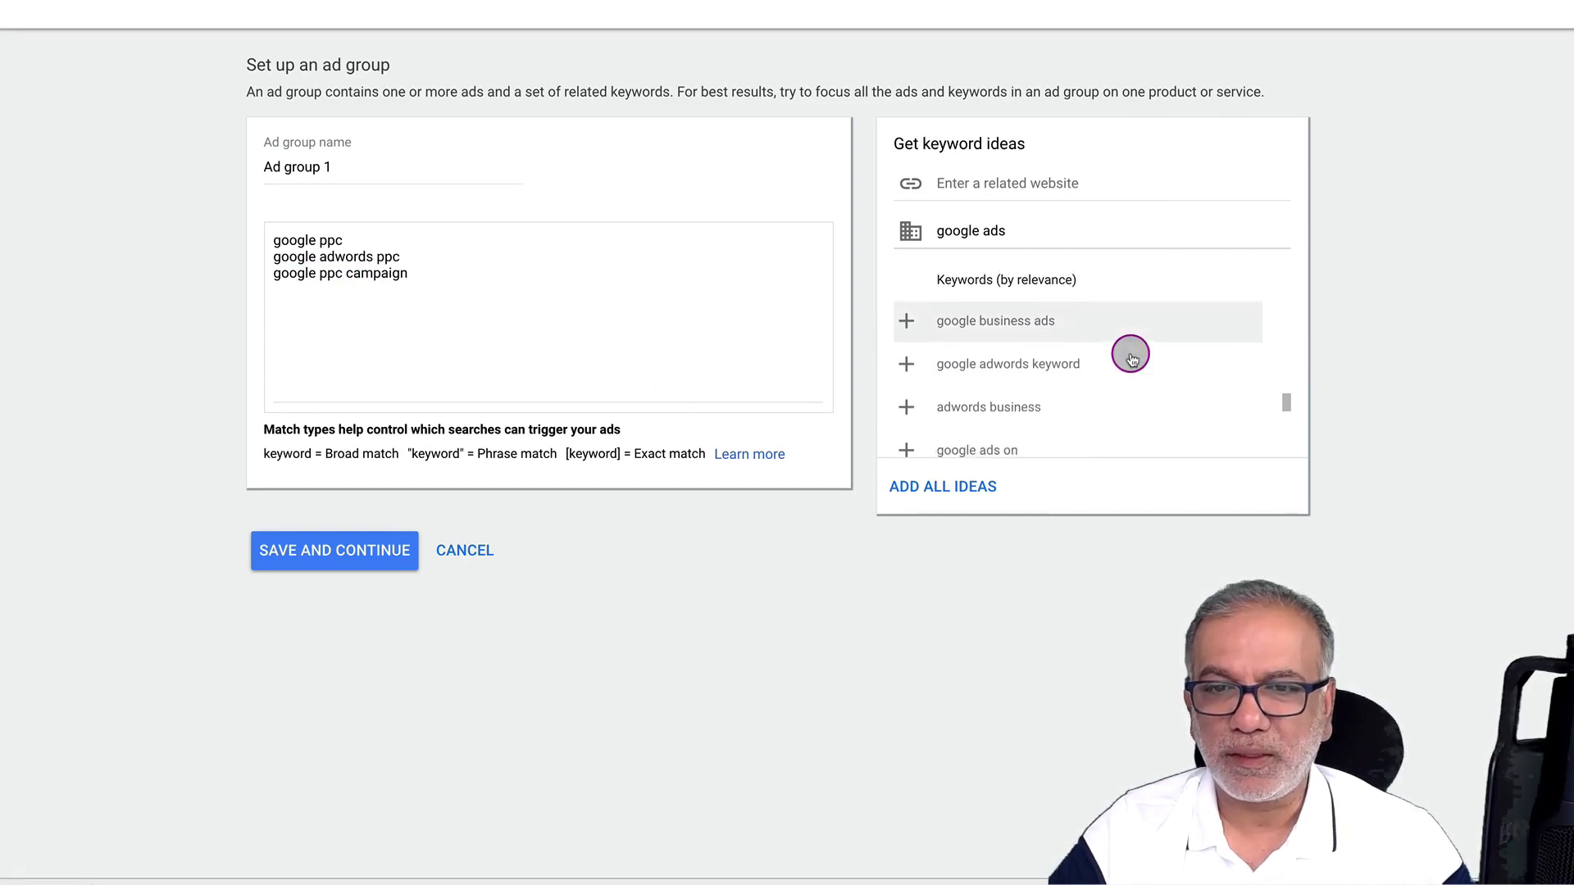
scroll(1131, 359, down, 5)
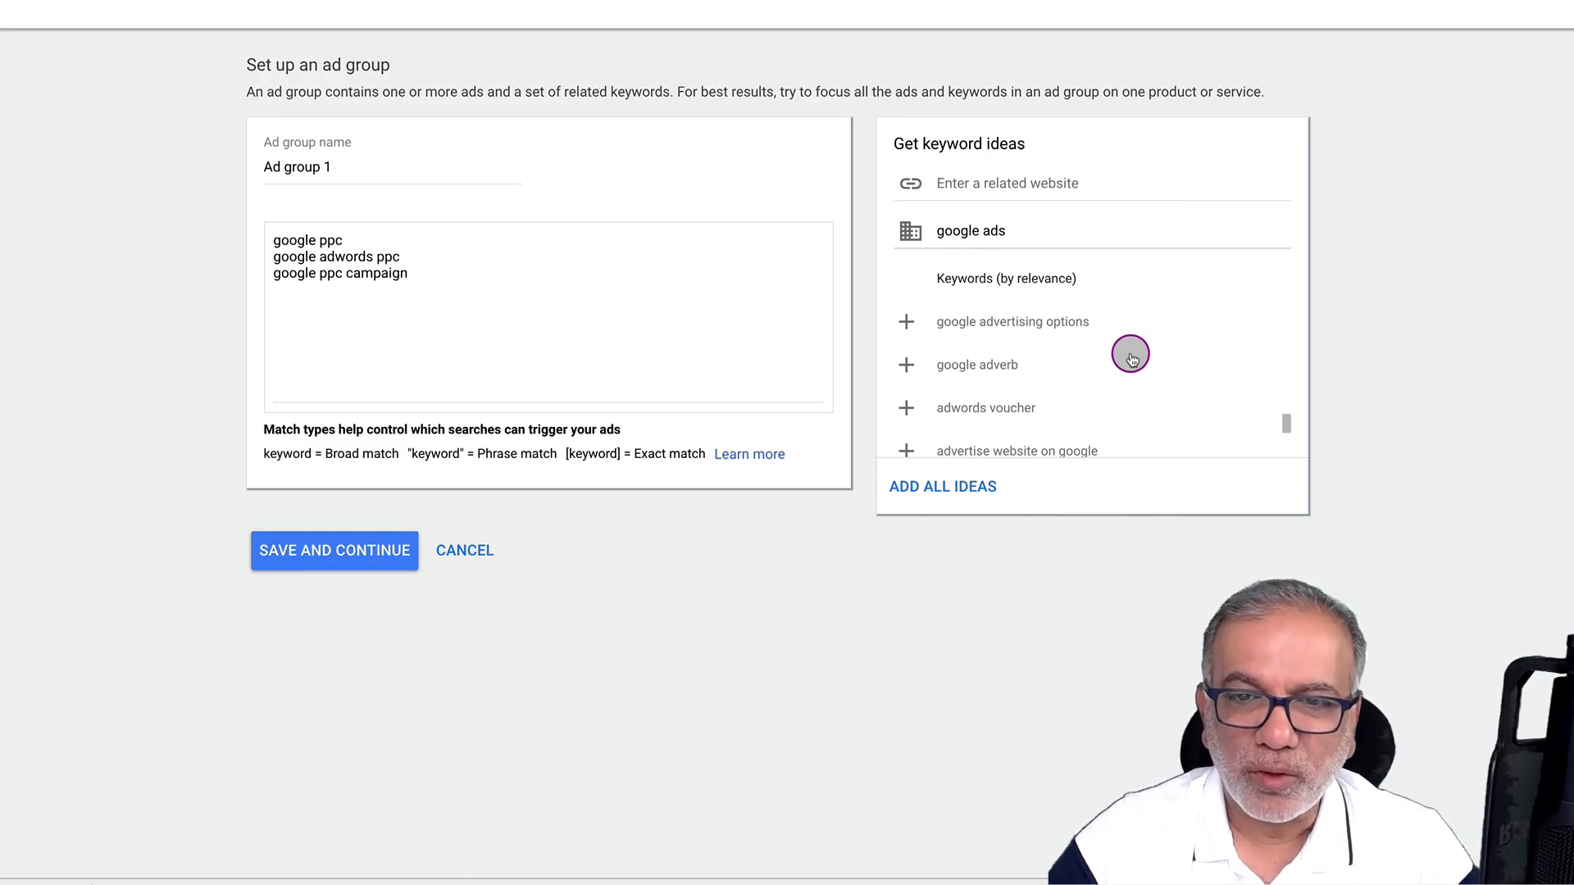
scroll(1131, 359, down, 3)
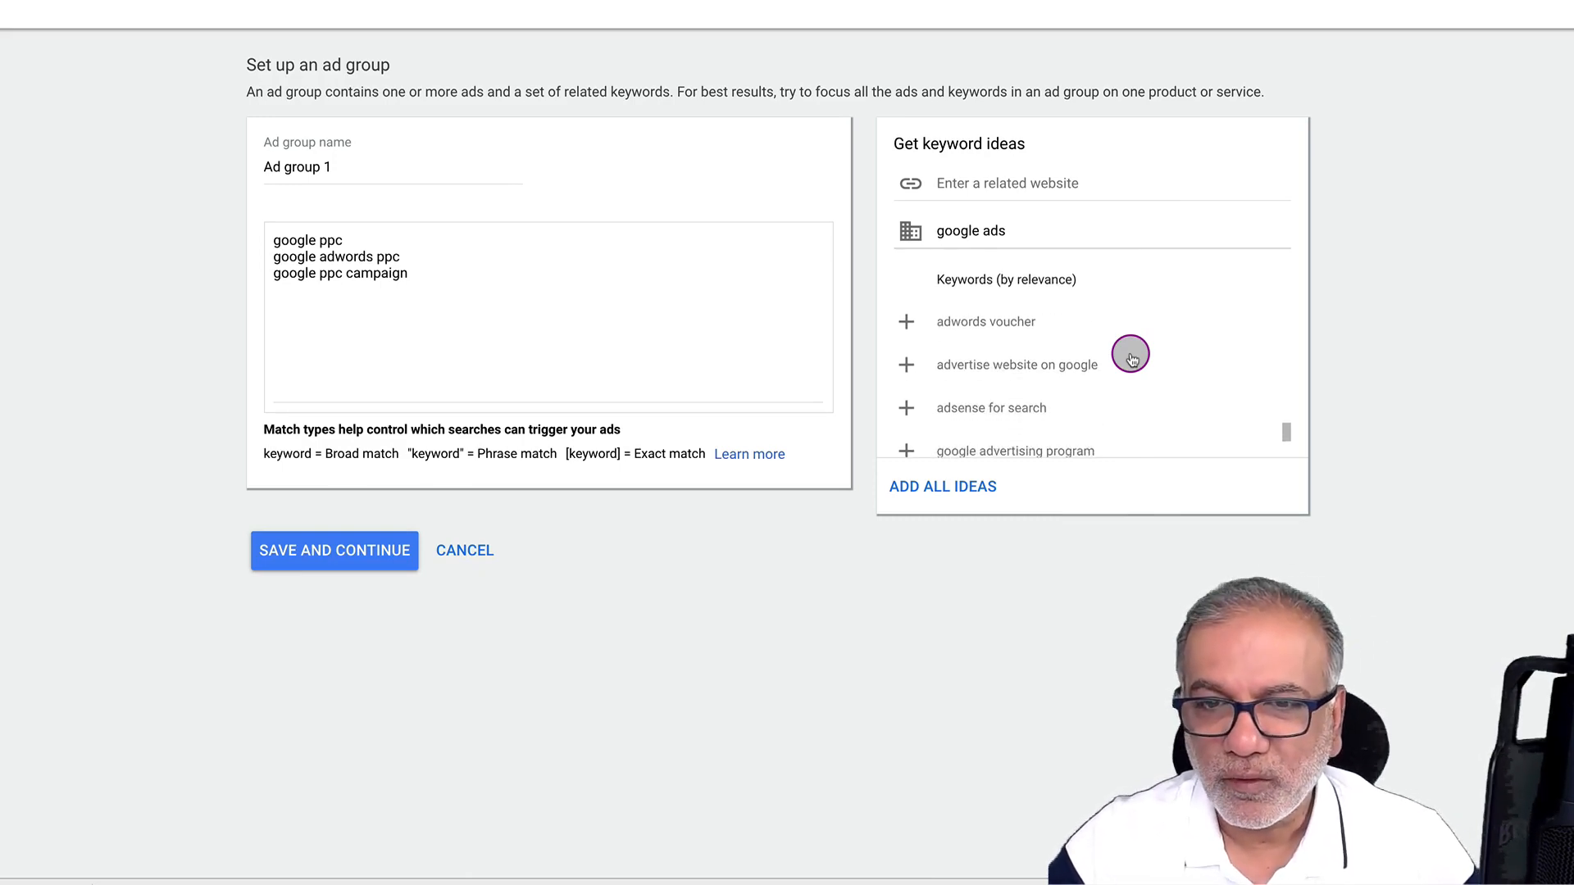
scroll(1132, 359, down, 2)
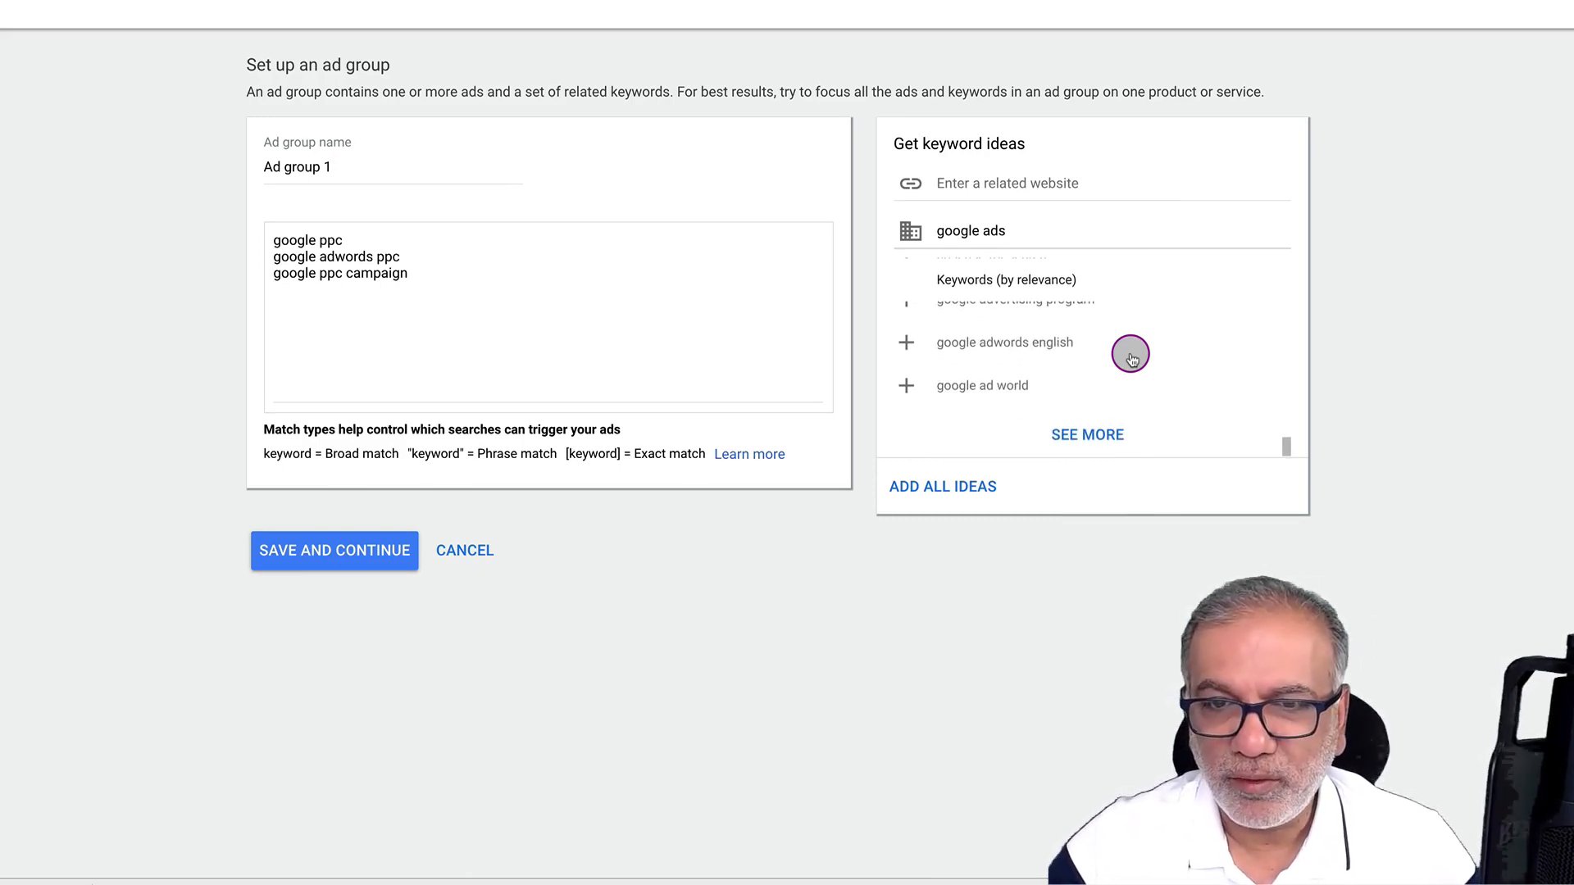
click(1099, 428)
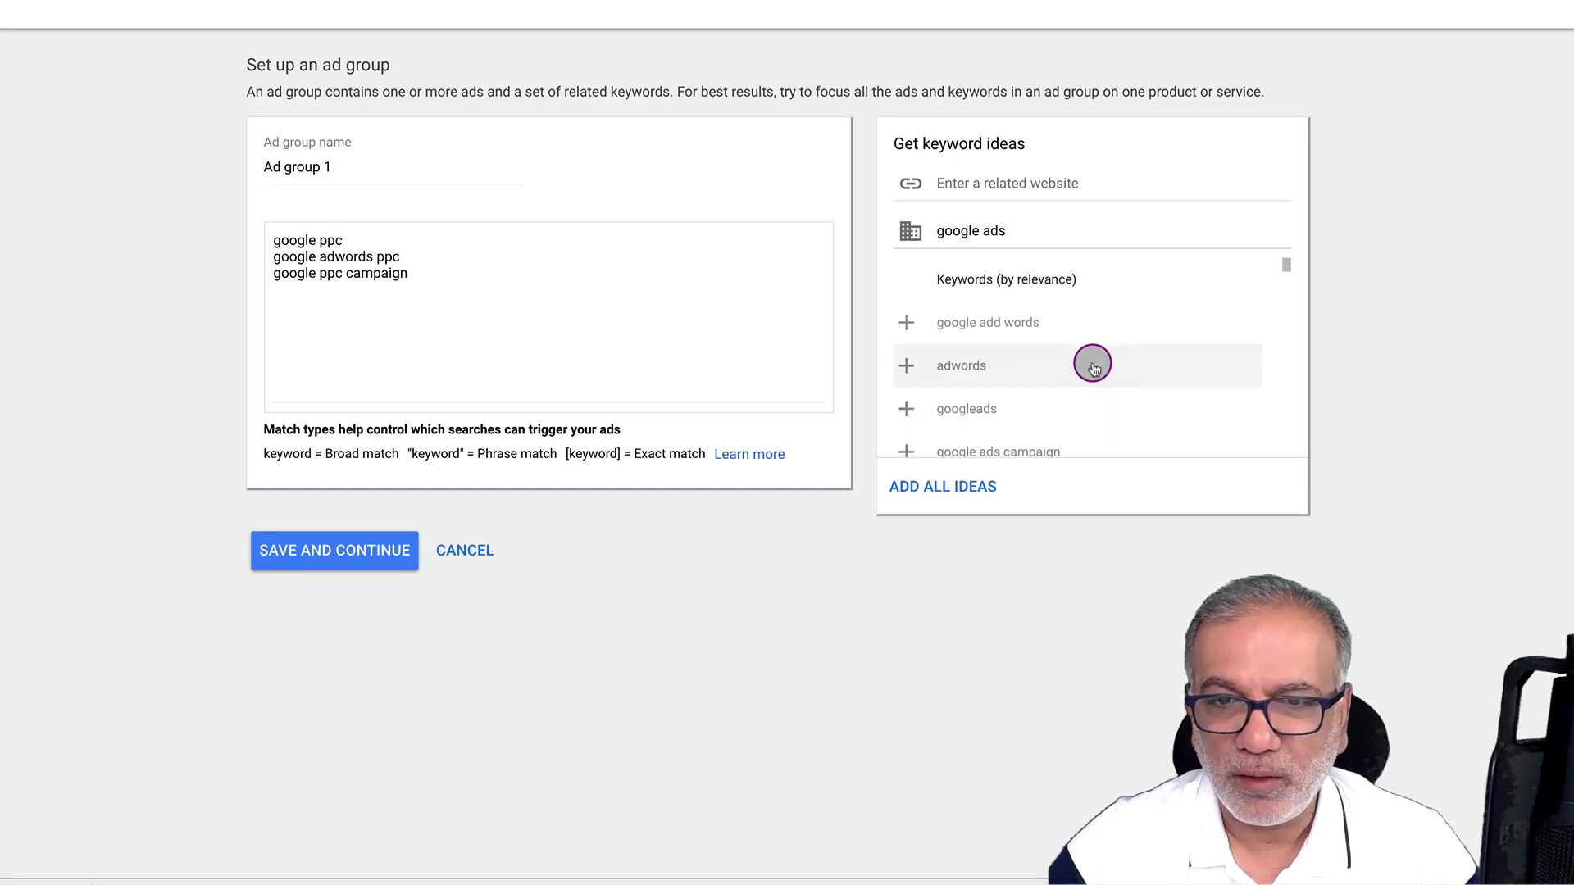
scroll(1093, 366, down, 5)
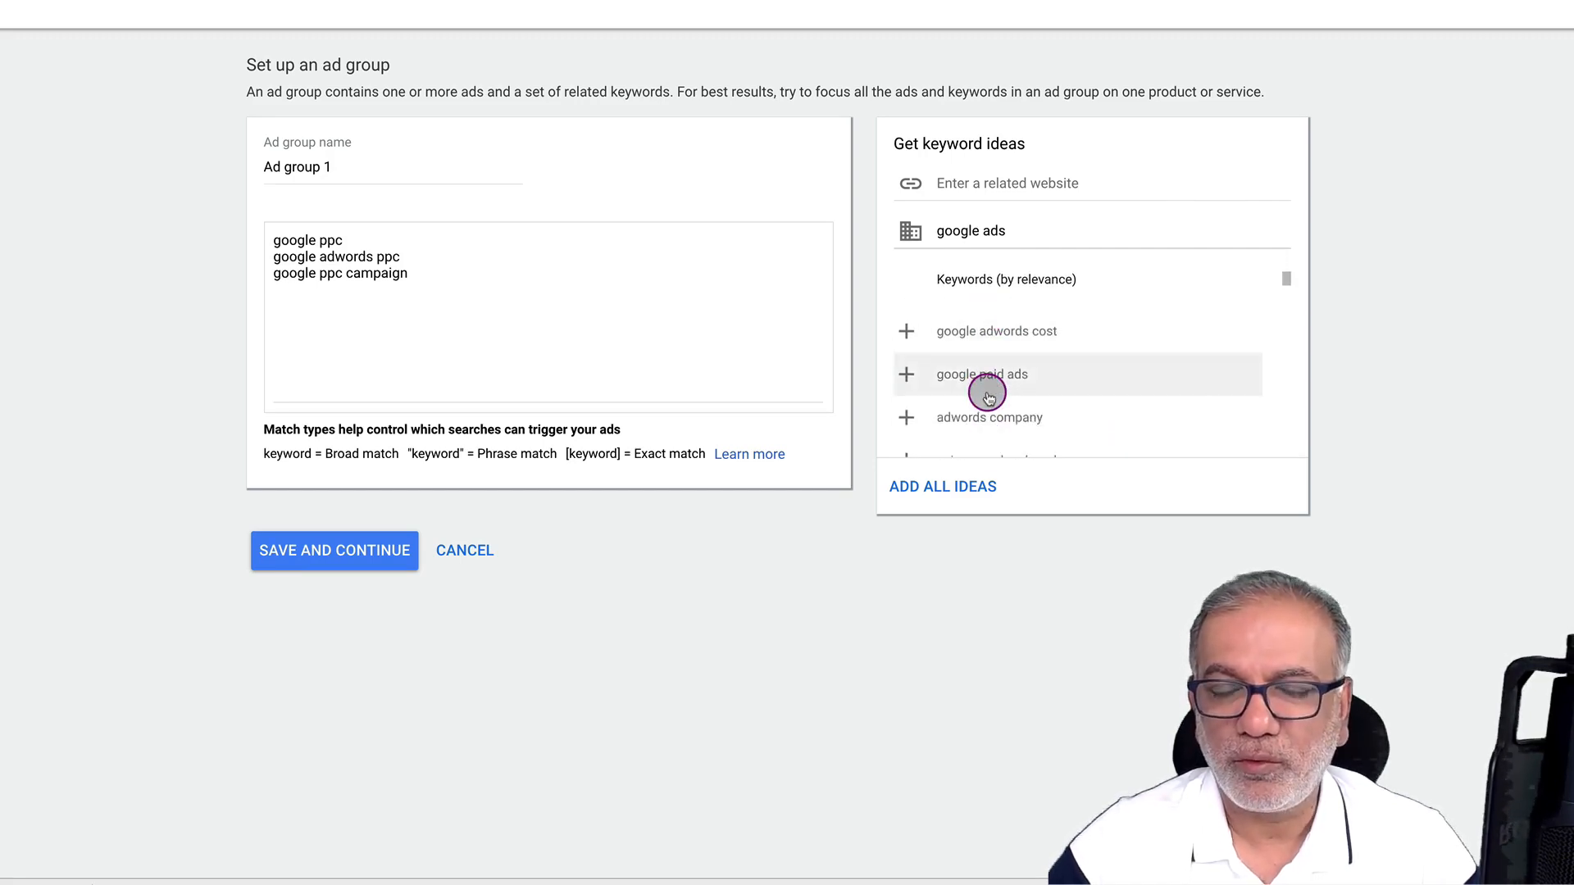
Replace the ad group name 'Ad group 1' with 'PPC' and select the three keywords
triple_click(300, 168)
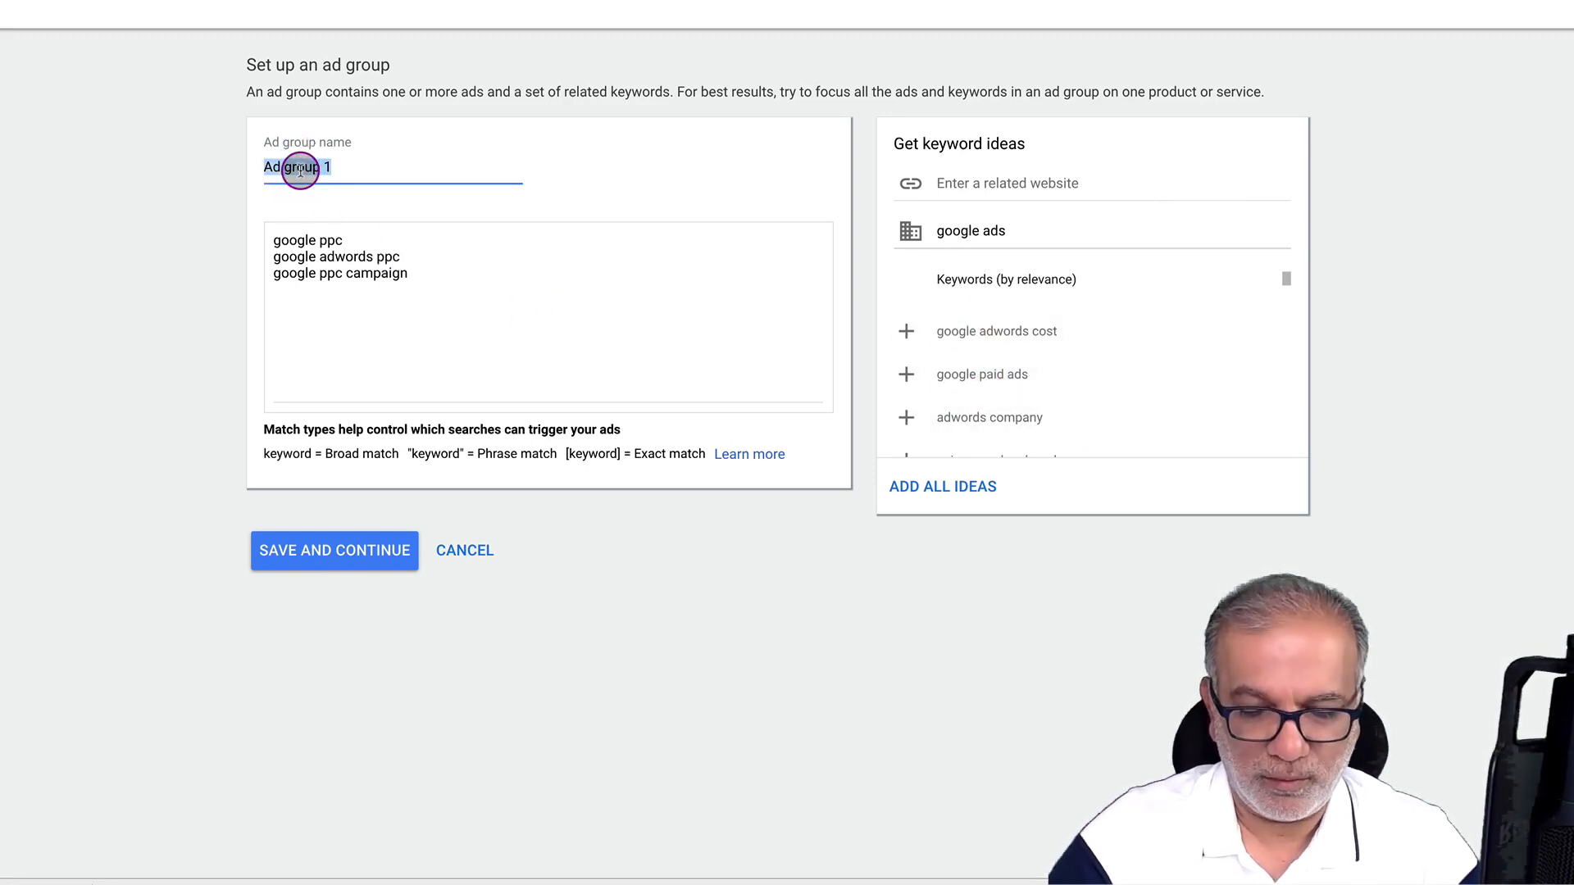
text(PPC)
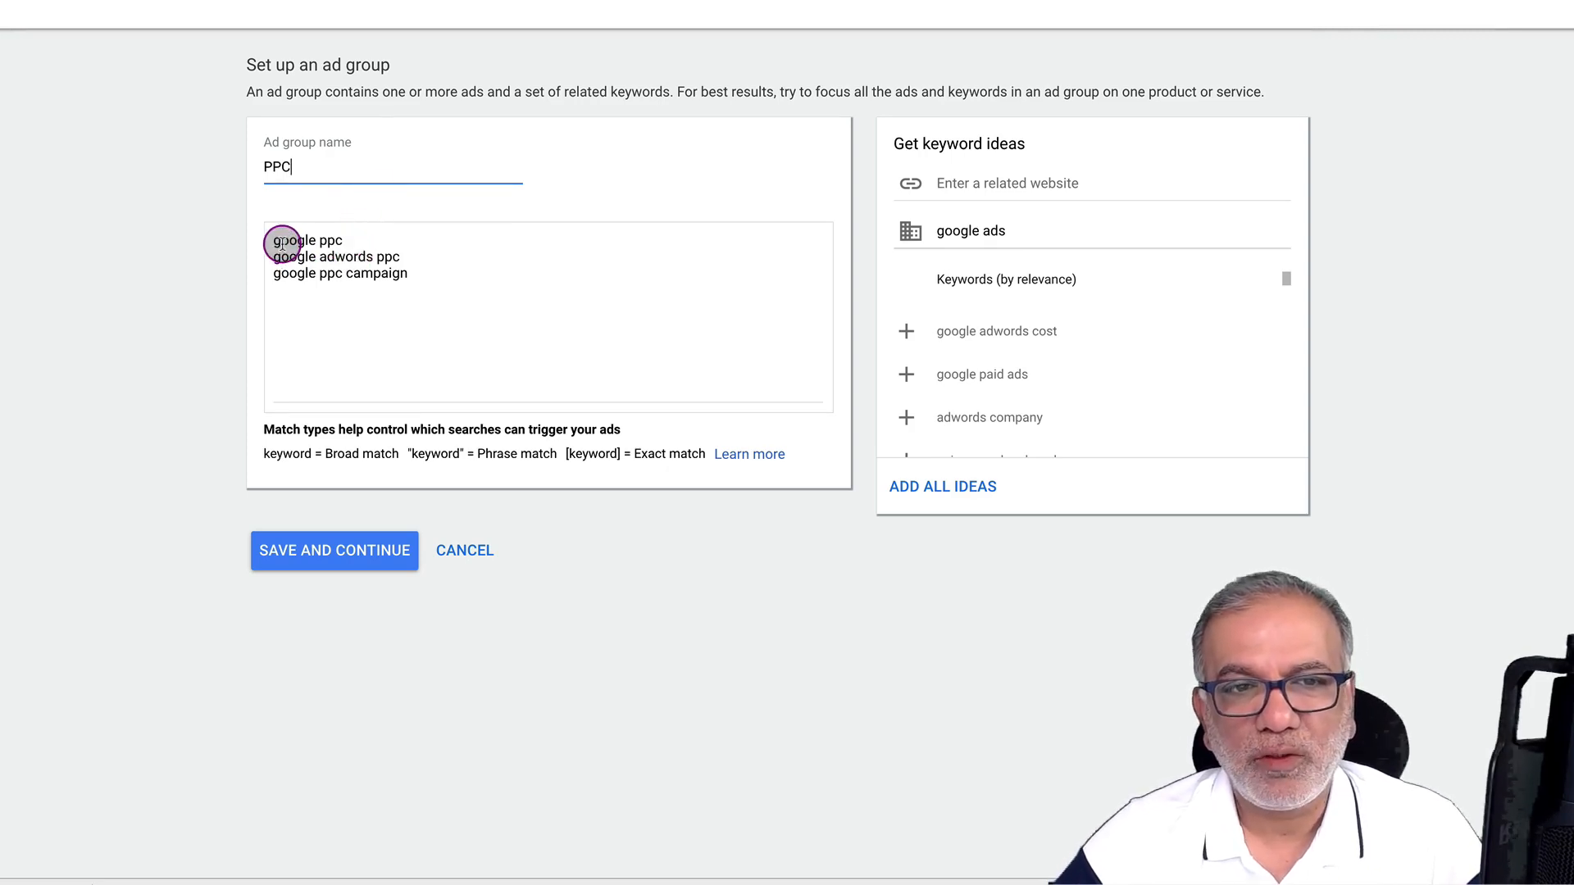
drag(282, 244, 364, 287)
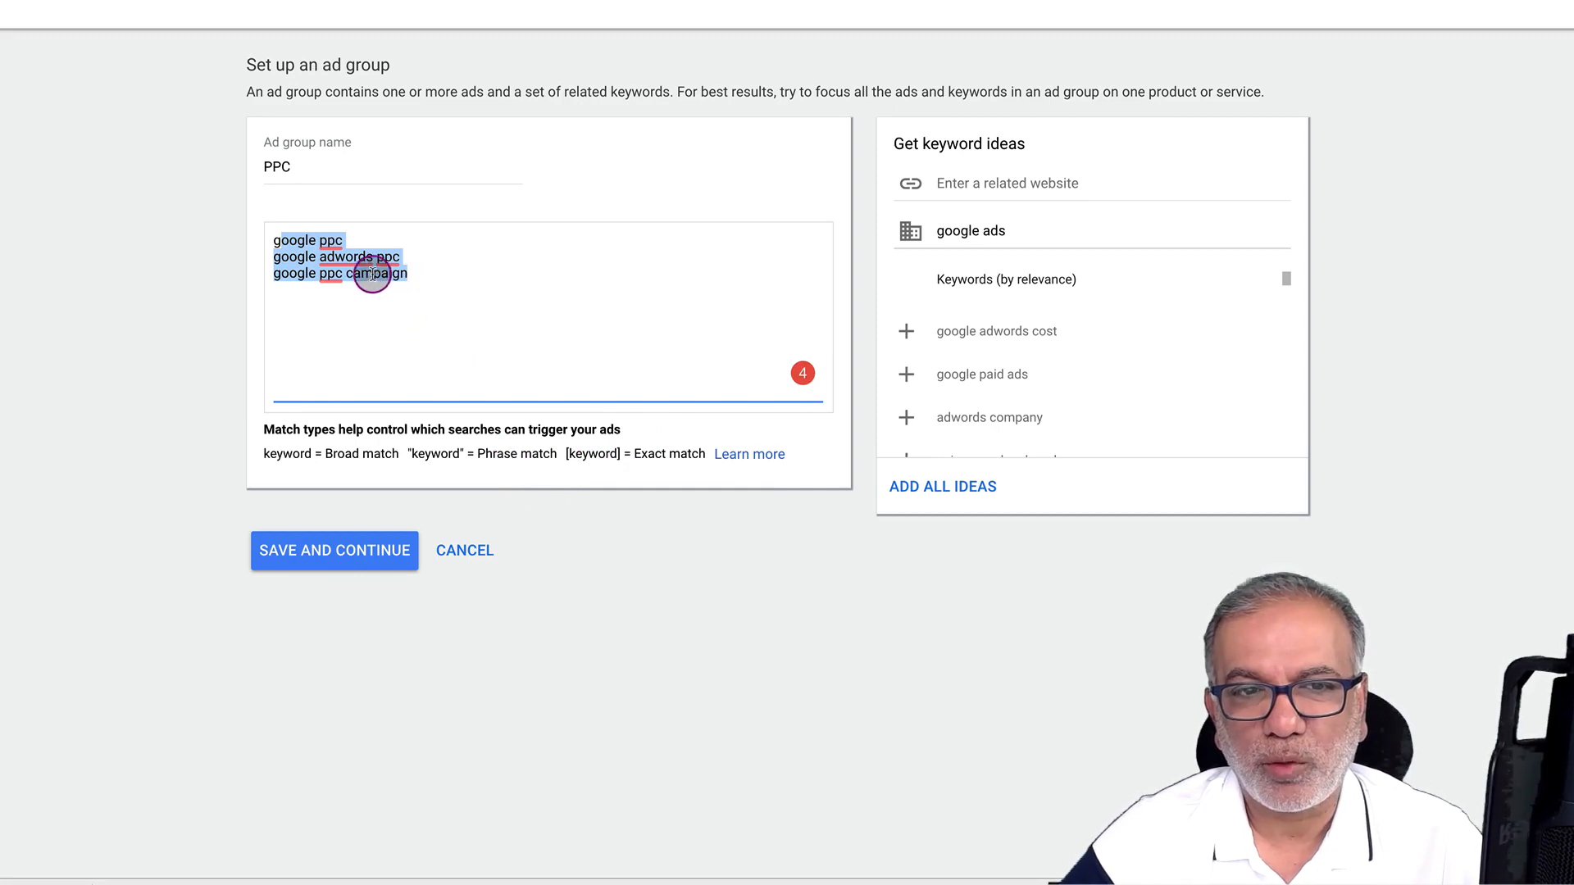
Copy the three keywords and change 'google ppc campaign' to '+google +ppc +campaign'
click(348, 276)
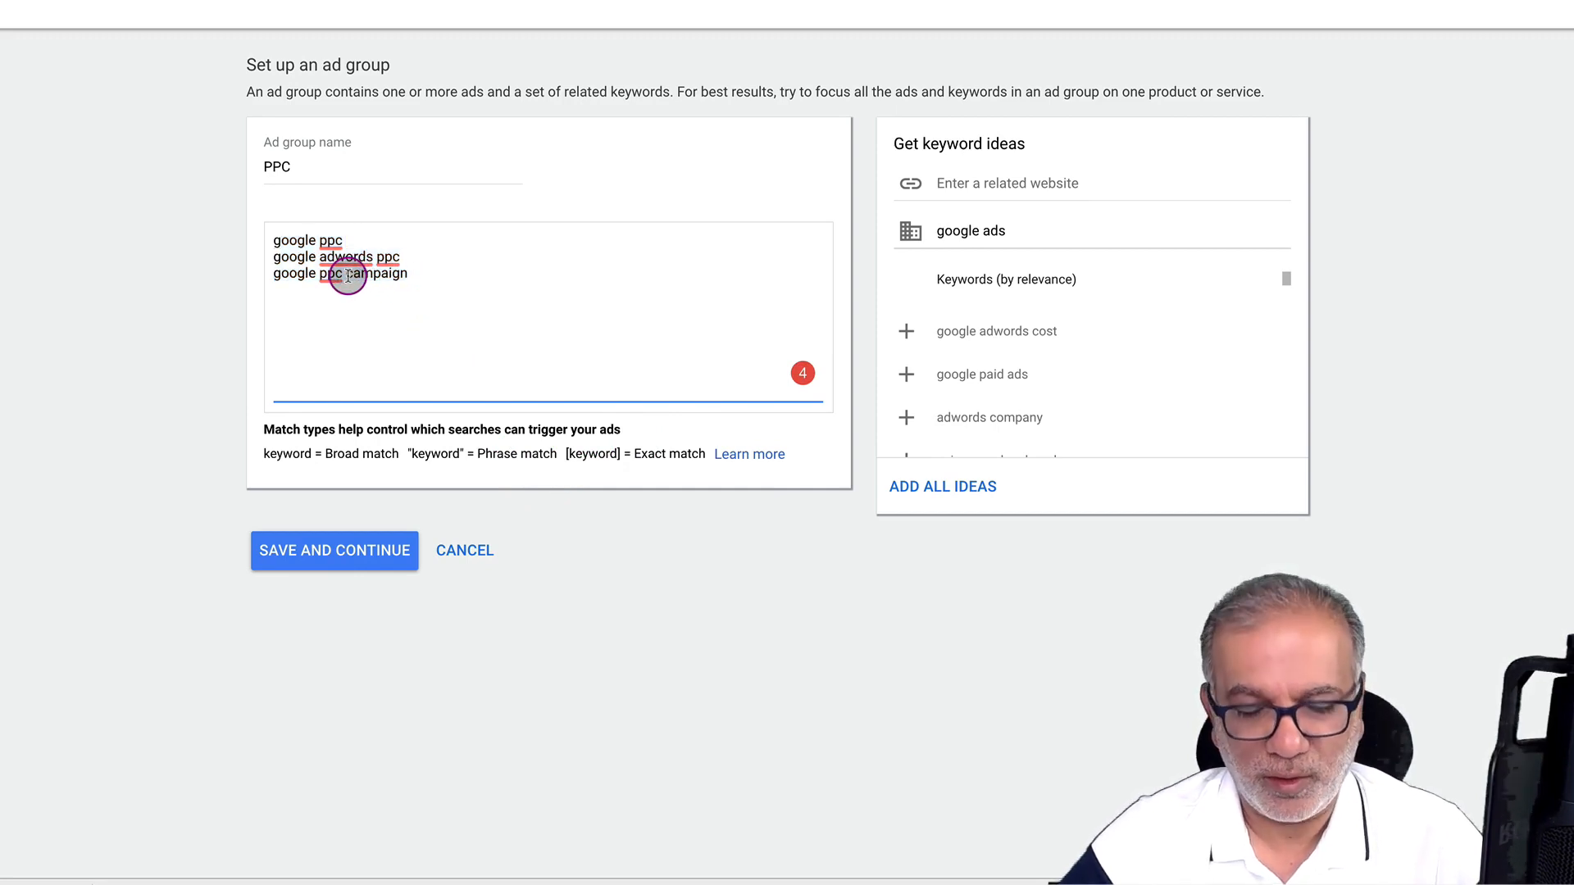
key(ctrl+a)
key(ctrl+c)
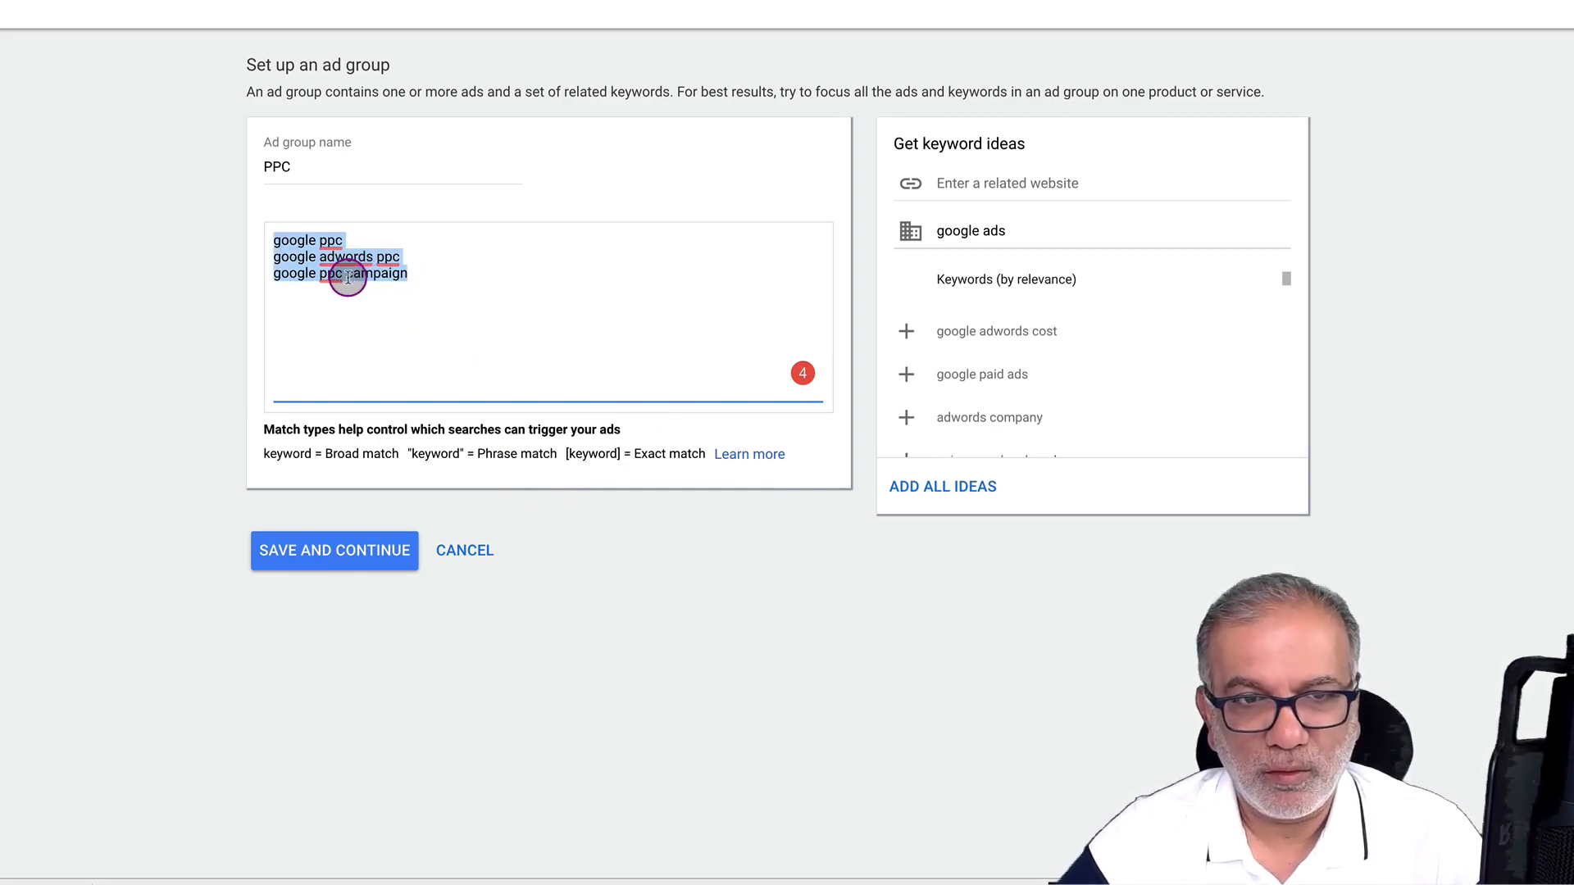
click(348, 276)
text(+)
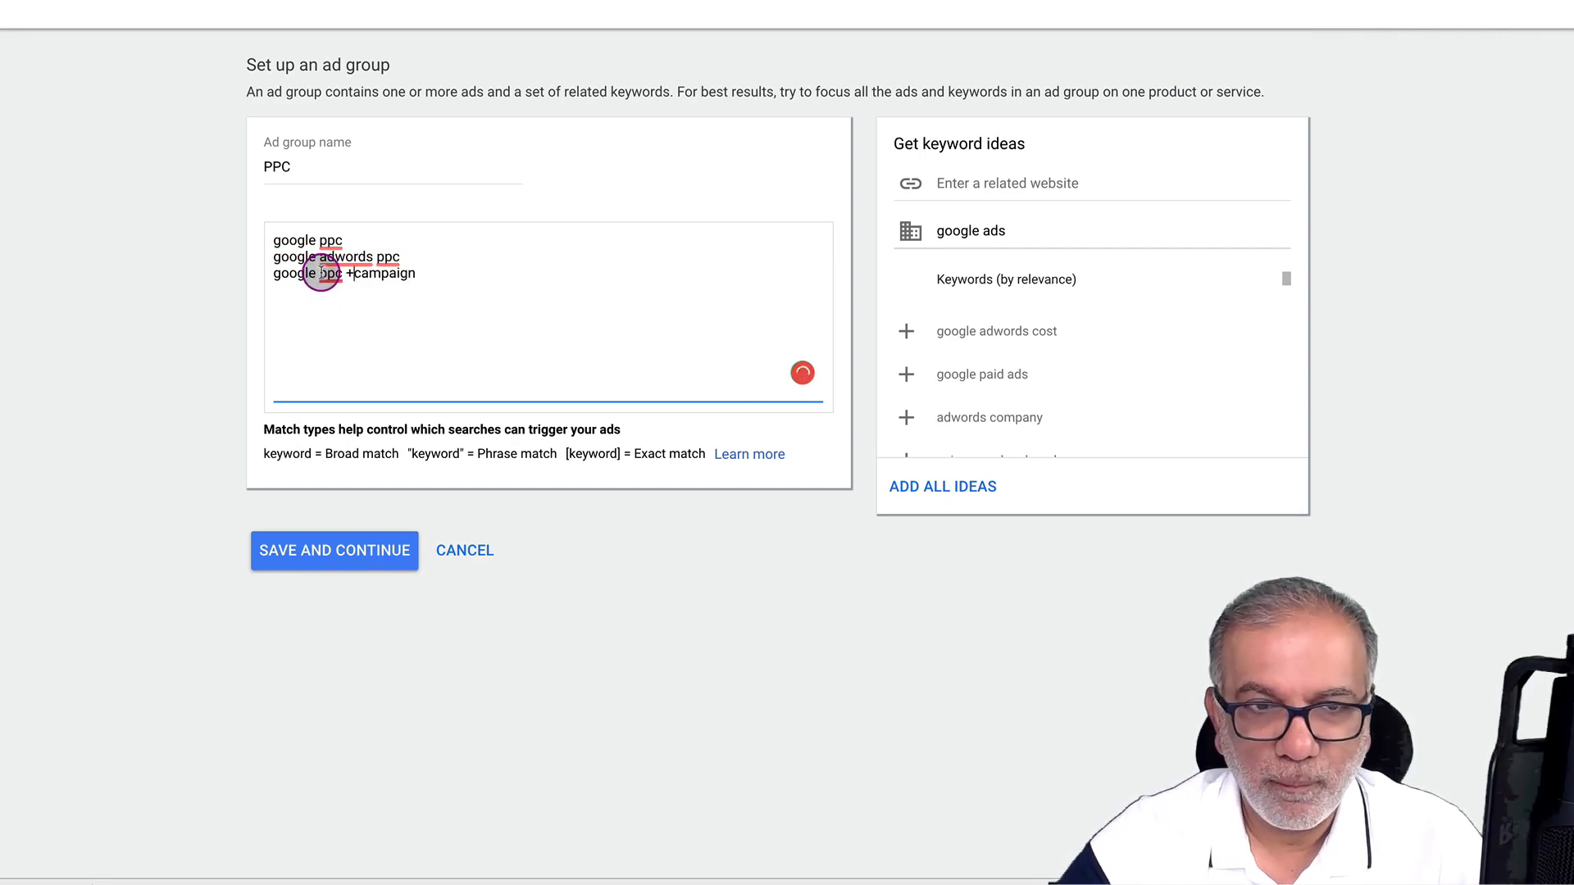
click(321, 273)
text(+)
click(280, 275)
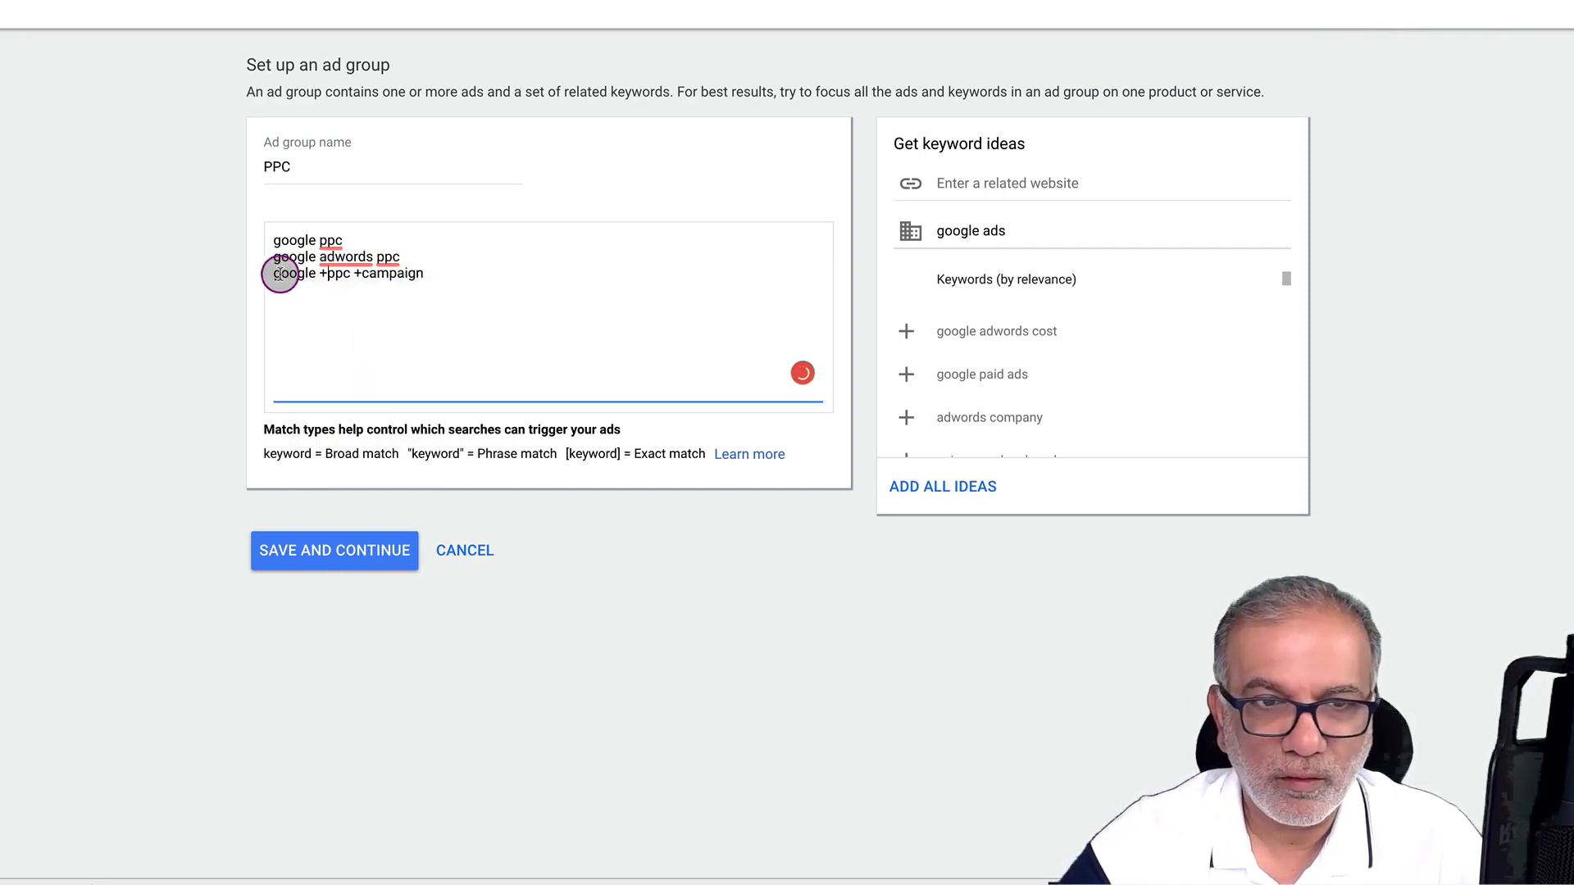
text(+)
Change 'google adwords ppc' to '+google +adwords +ppc'
click(273, 267)
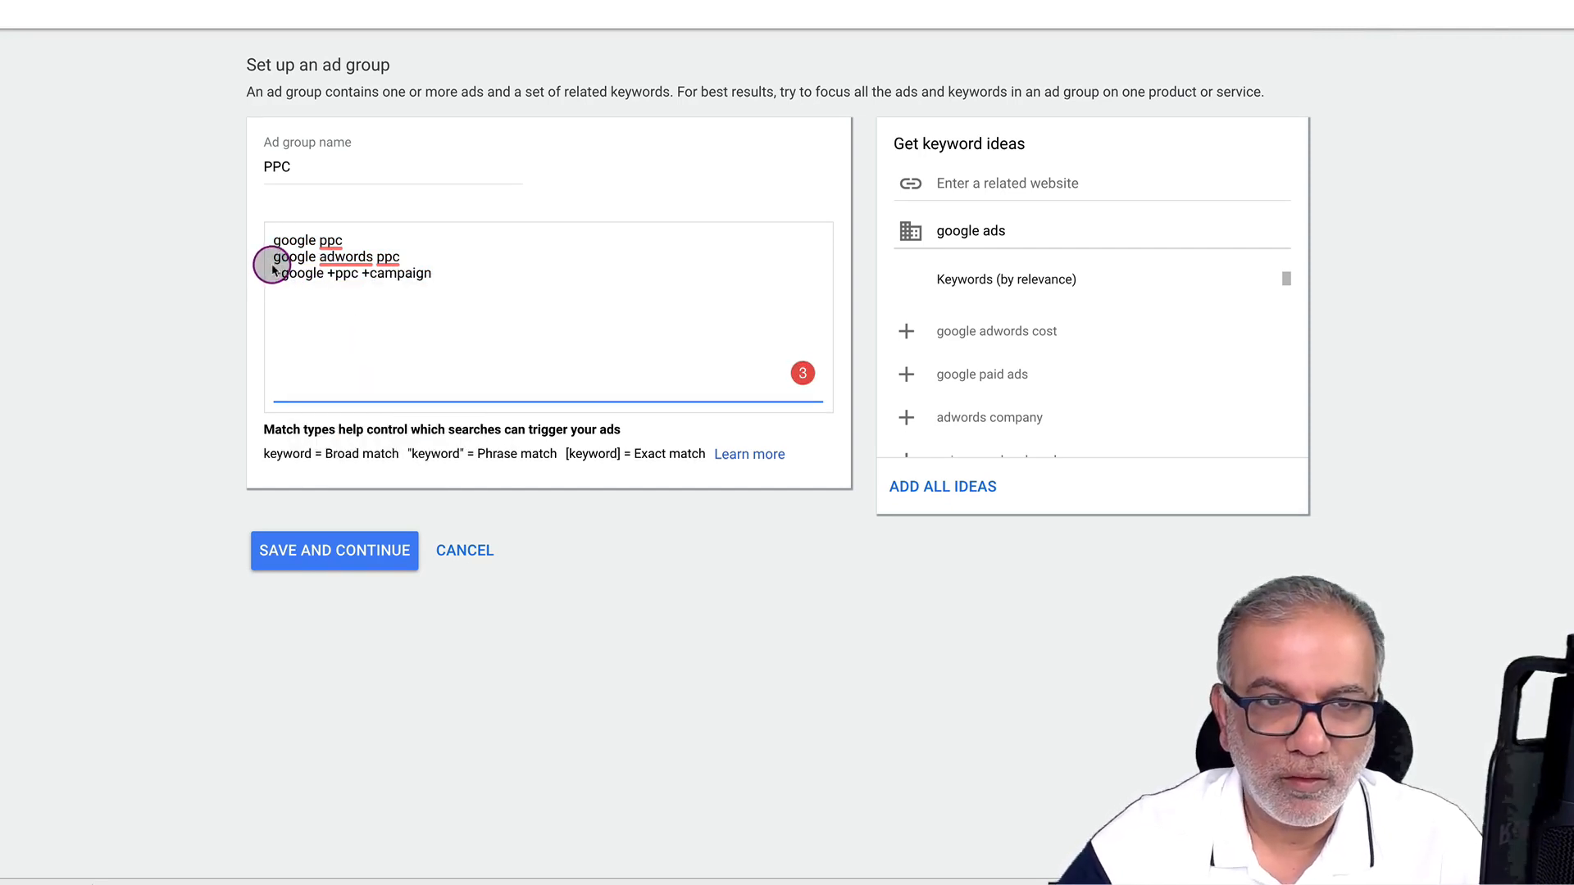
text(+)
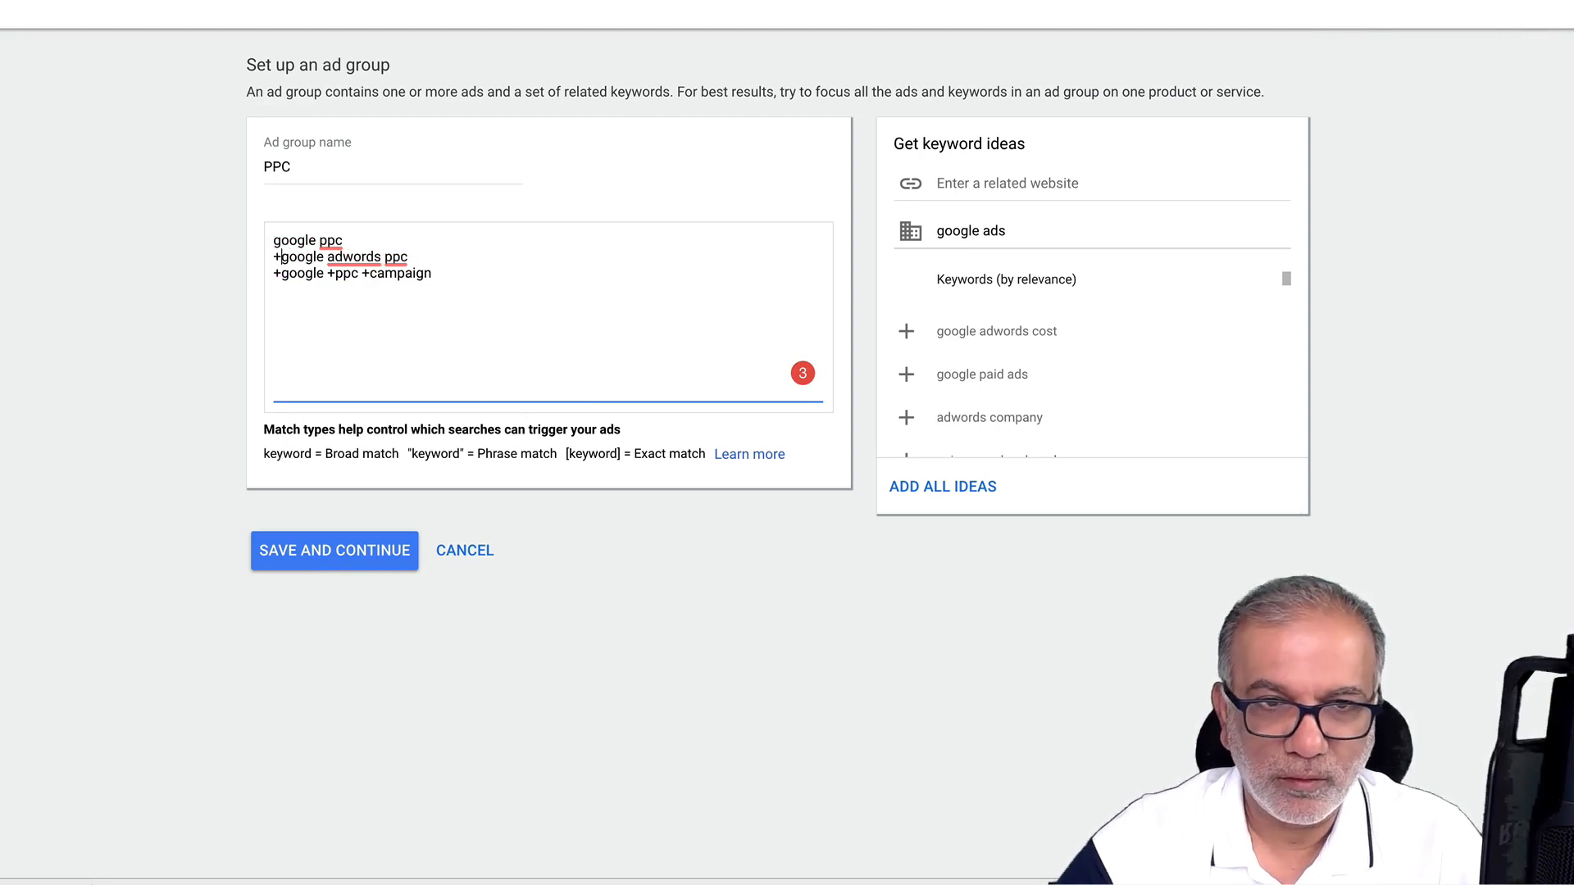
click(327, 260)
click(329, 260)
text(+)
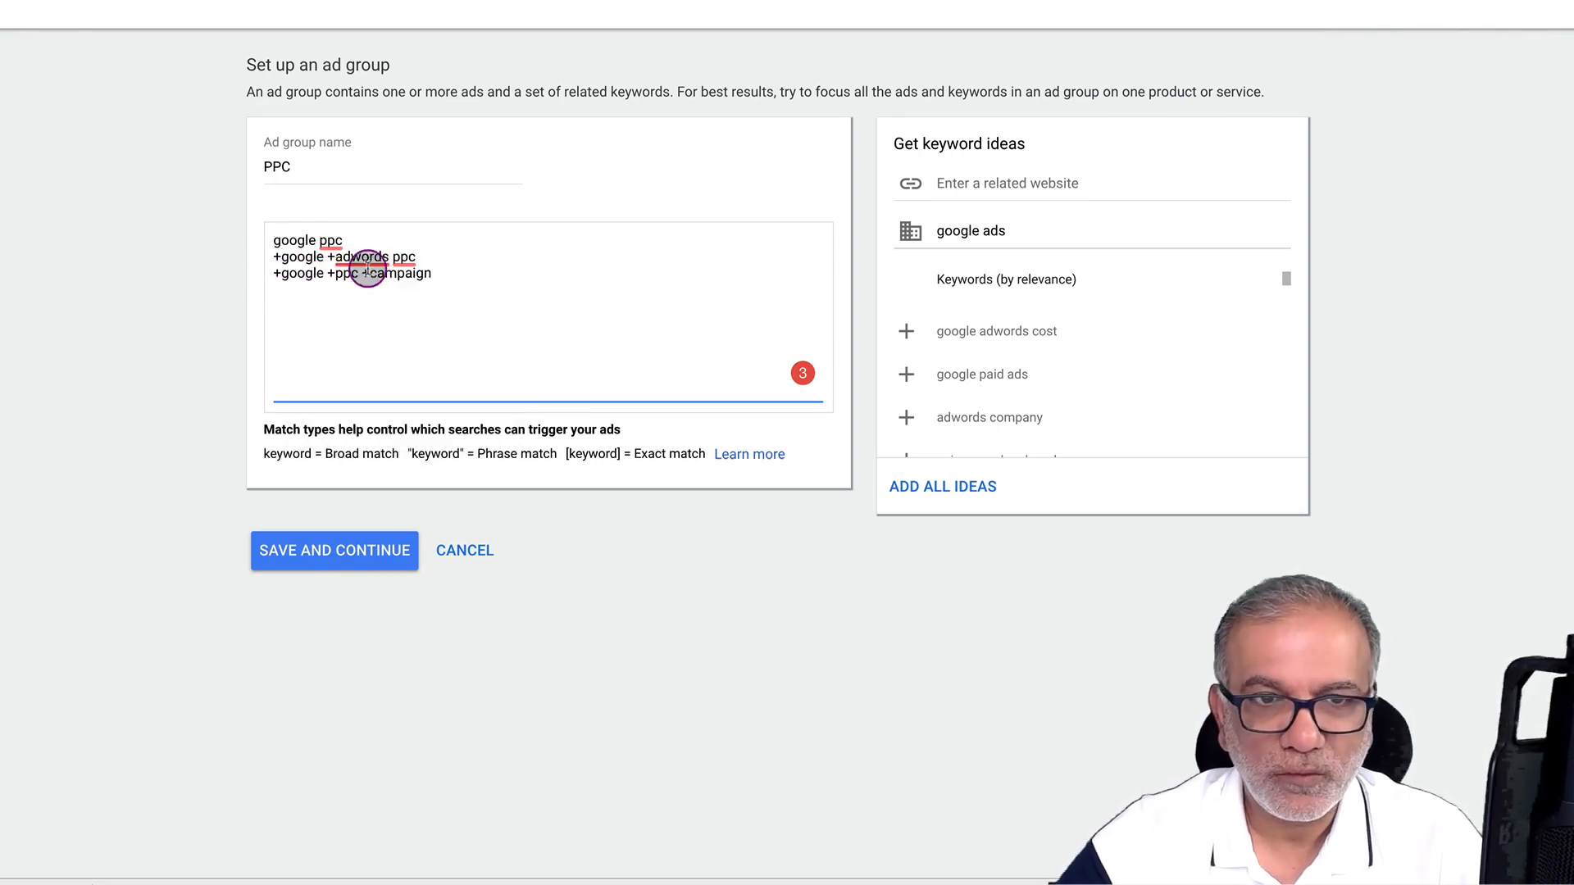
click(393, 257)
text(+)
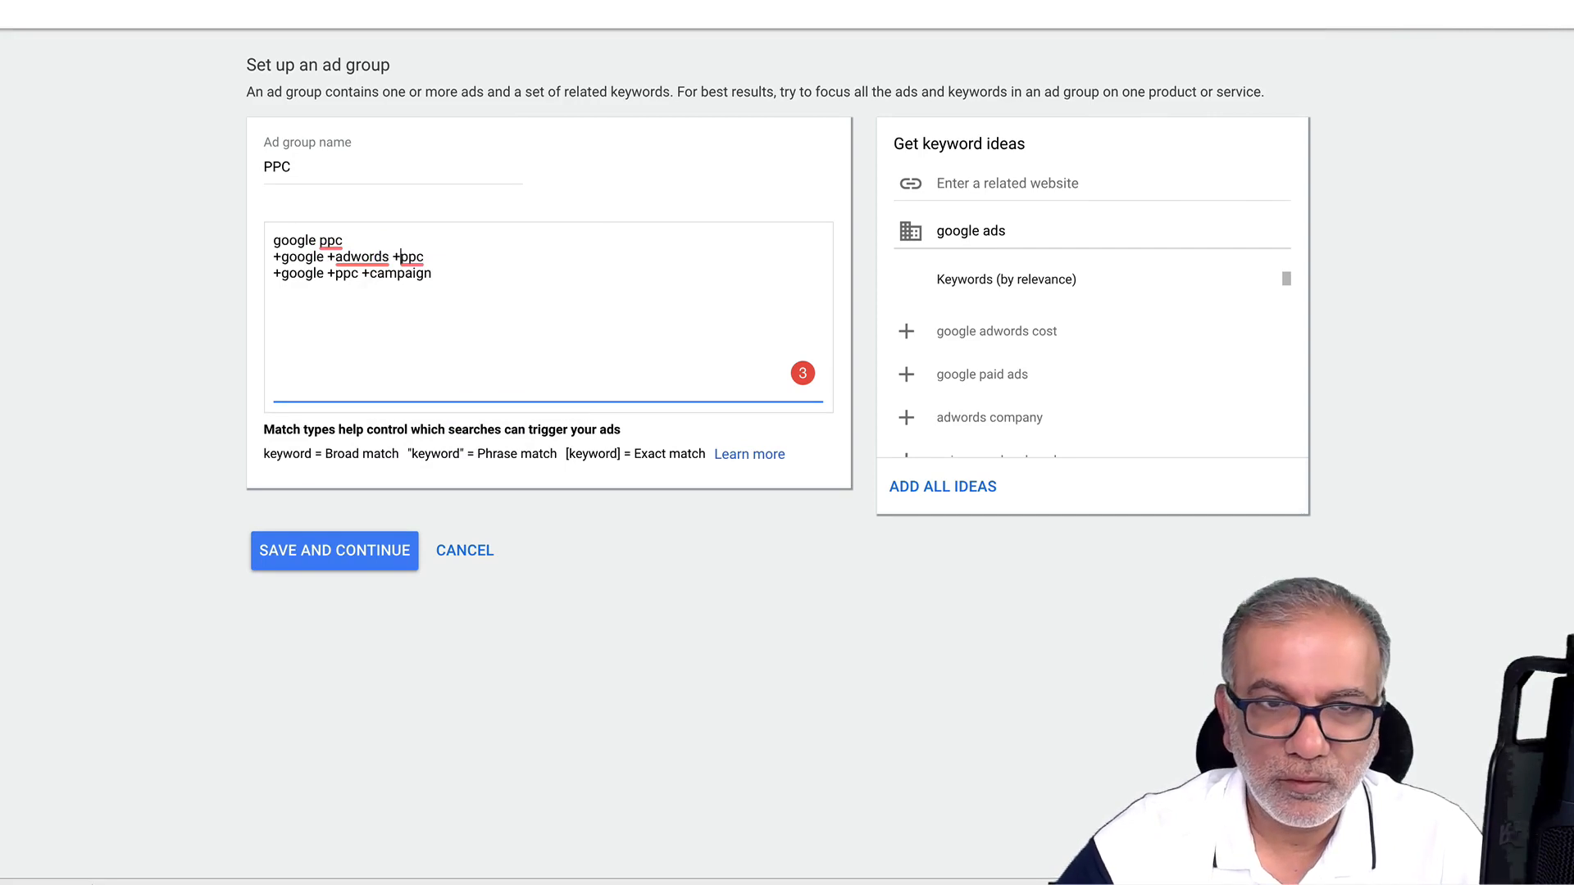
Change 'google ppc' to '+google +ppc' and paste plain copies of the keywords below
click(327, 240)
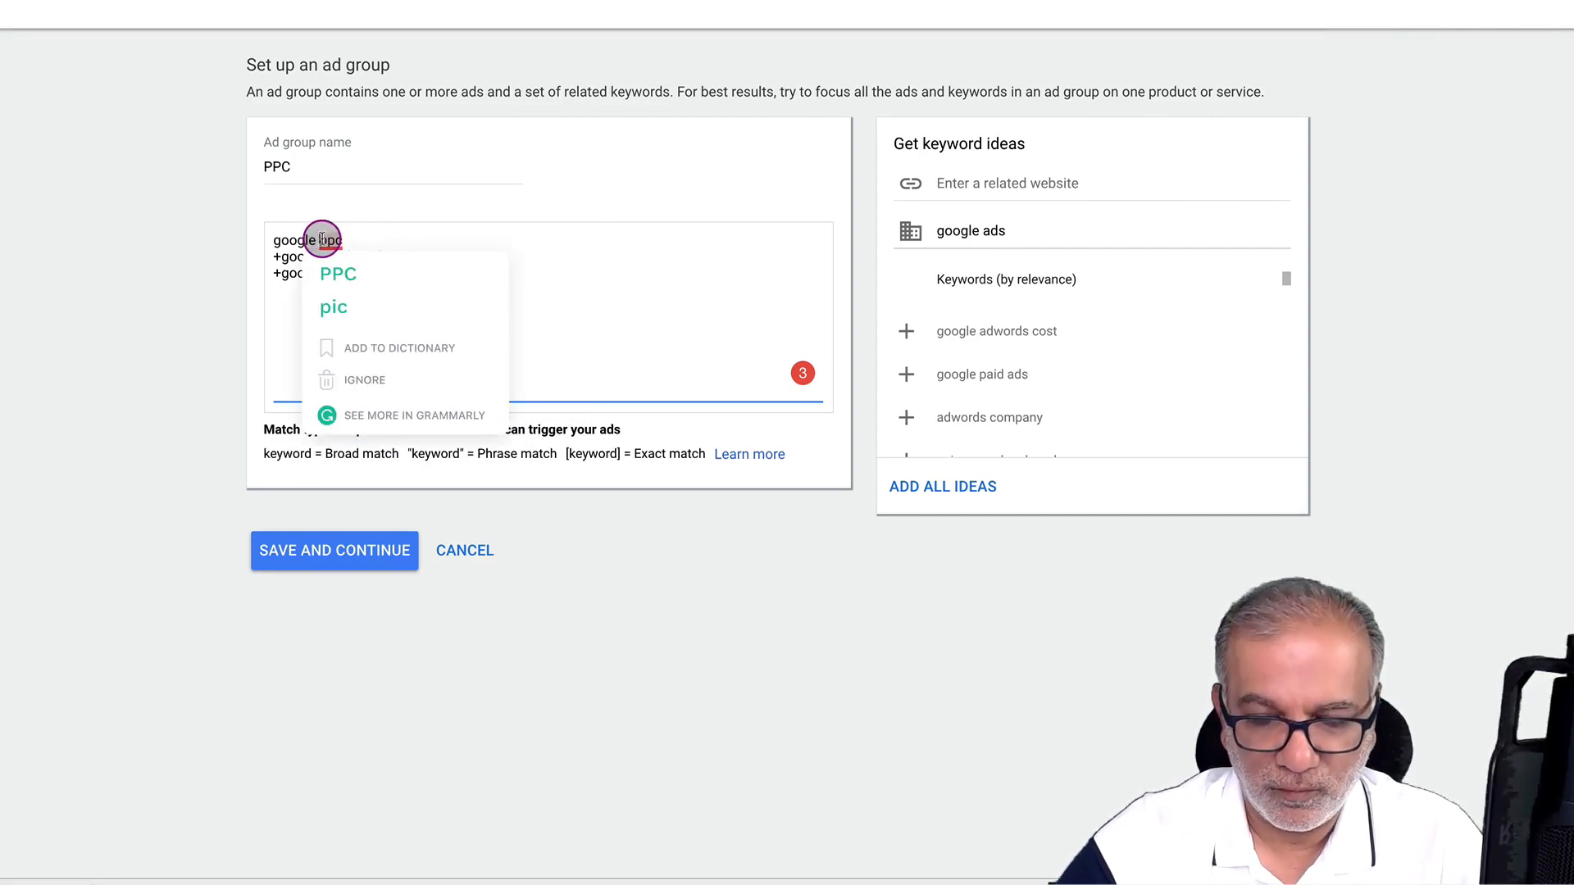
text(+)
click(275, 240)
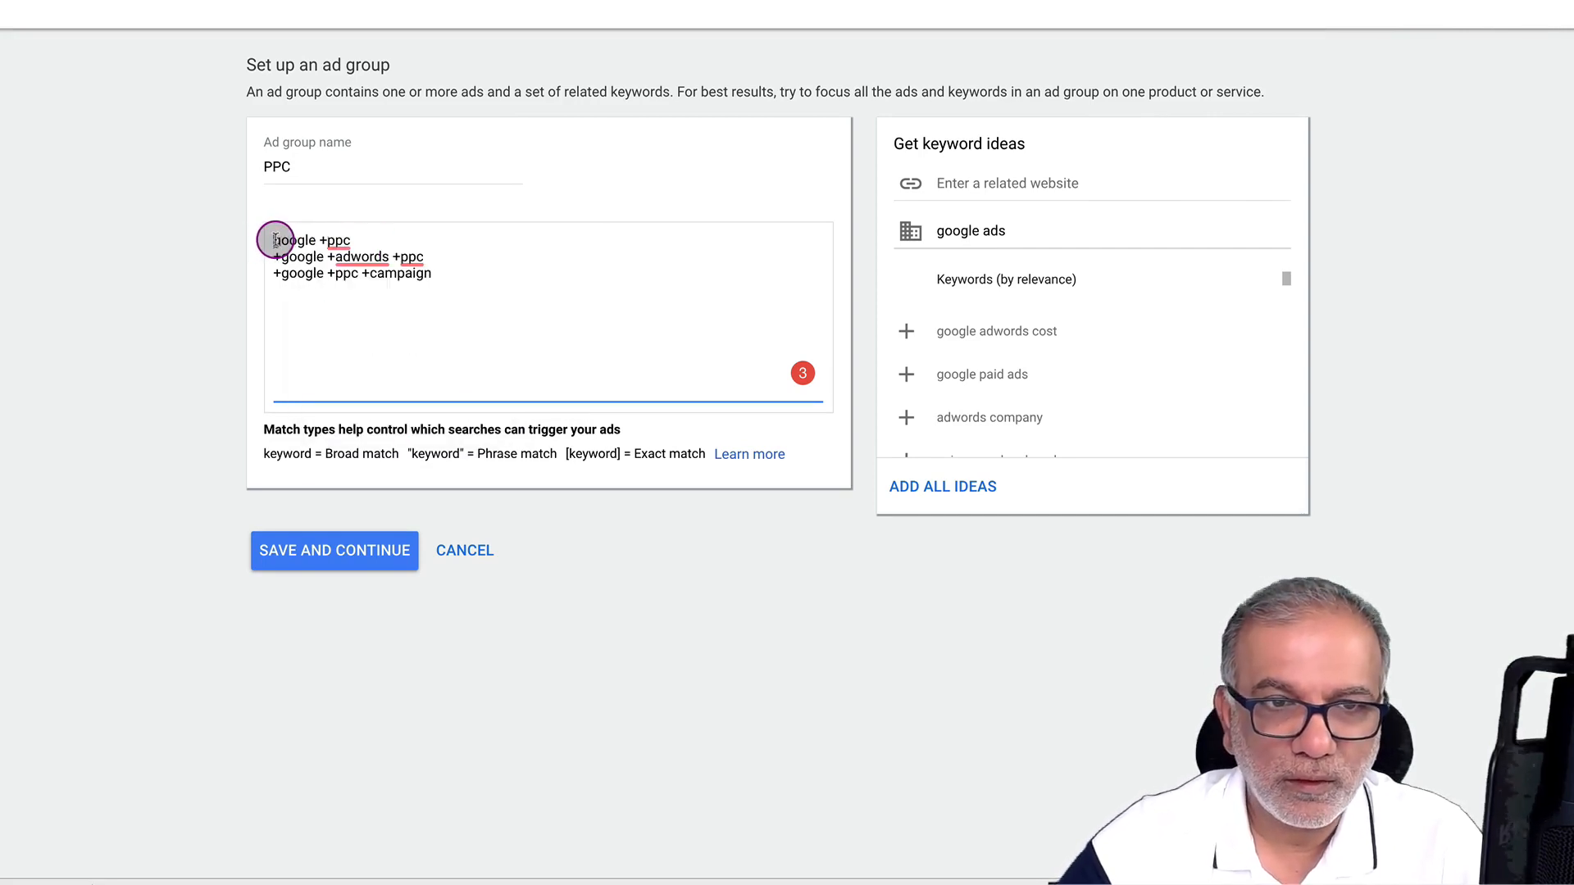
text(+)
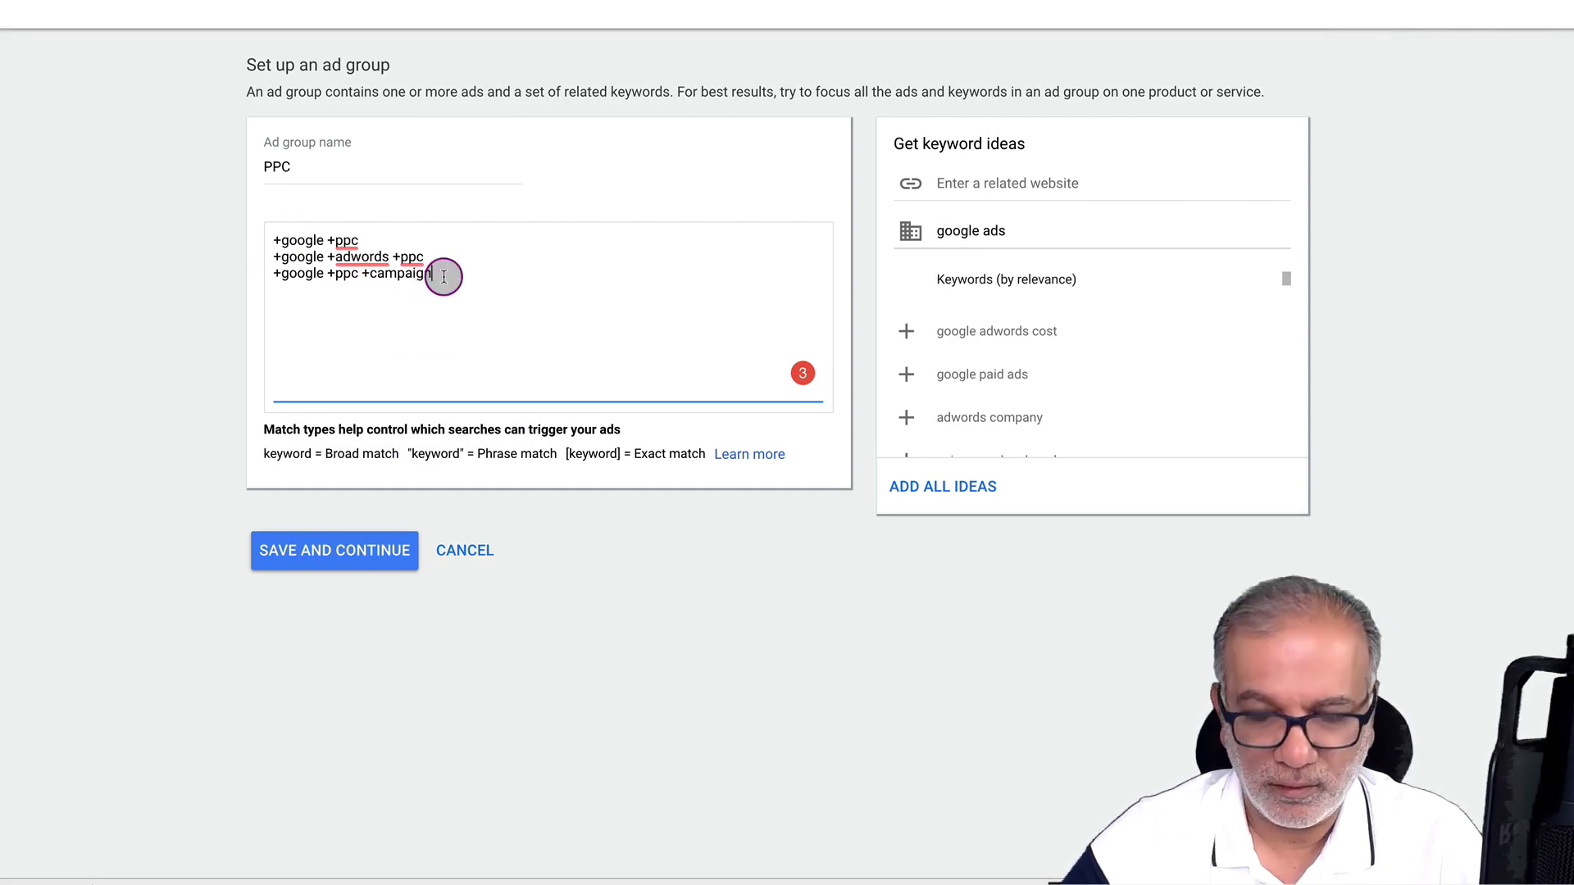
key(Return)
key(ctrl+v)
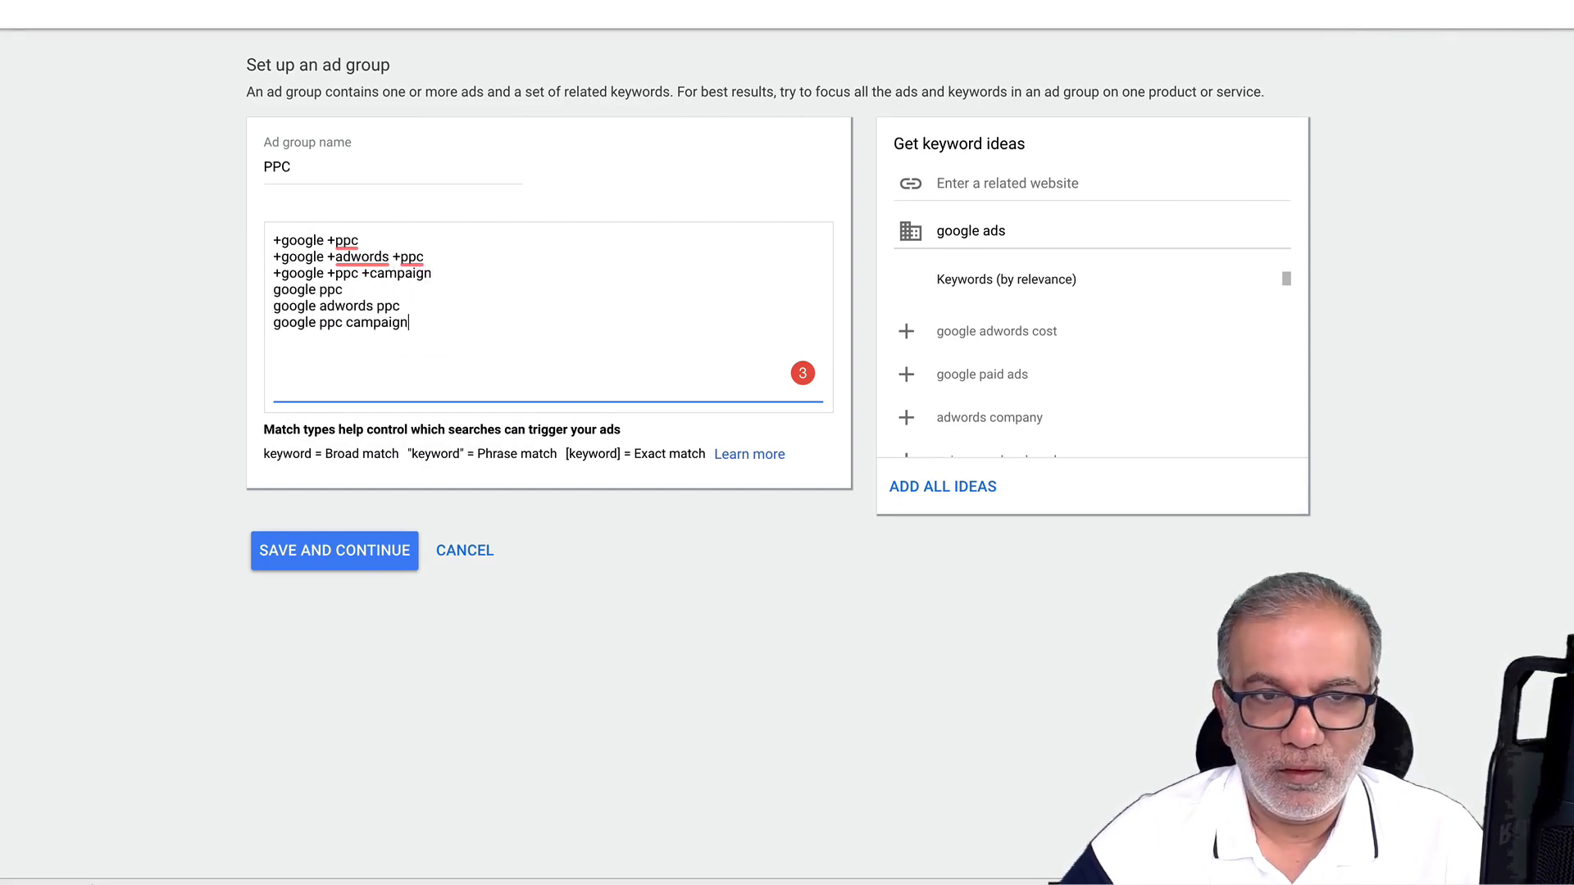
Wrap the three plain keyword copies in square brackets as exact-match keywords
click(274, 293)
text([)
click(345, 291)
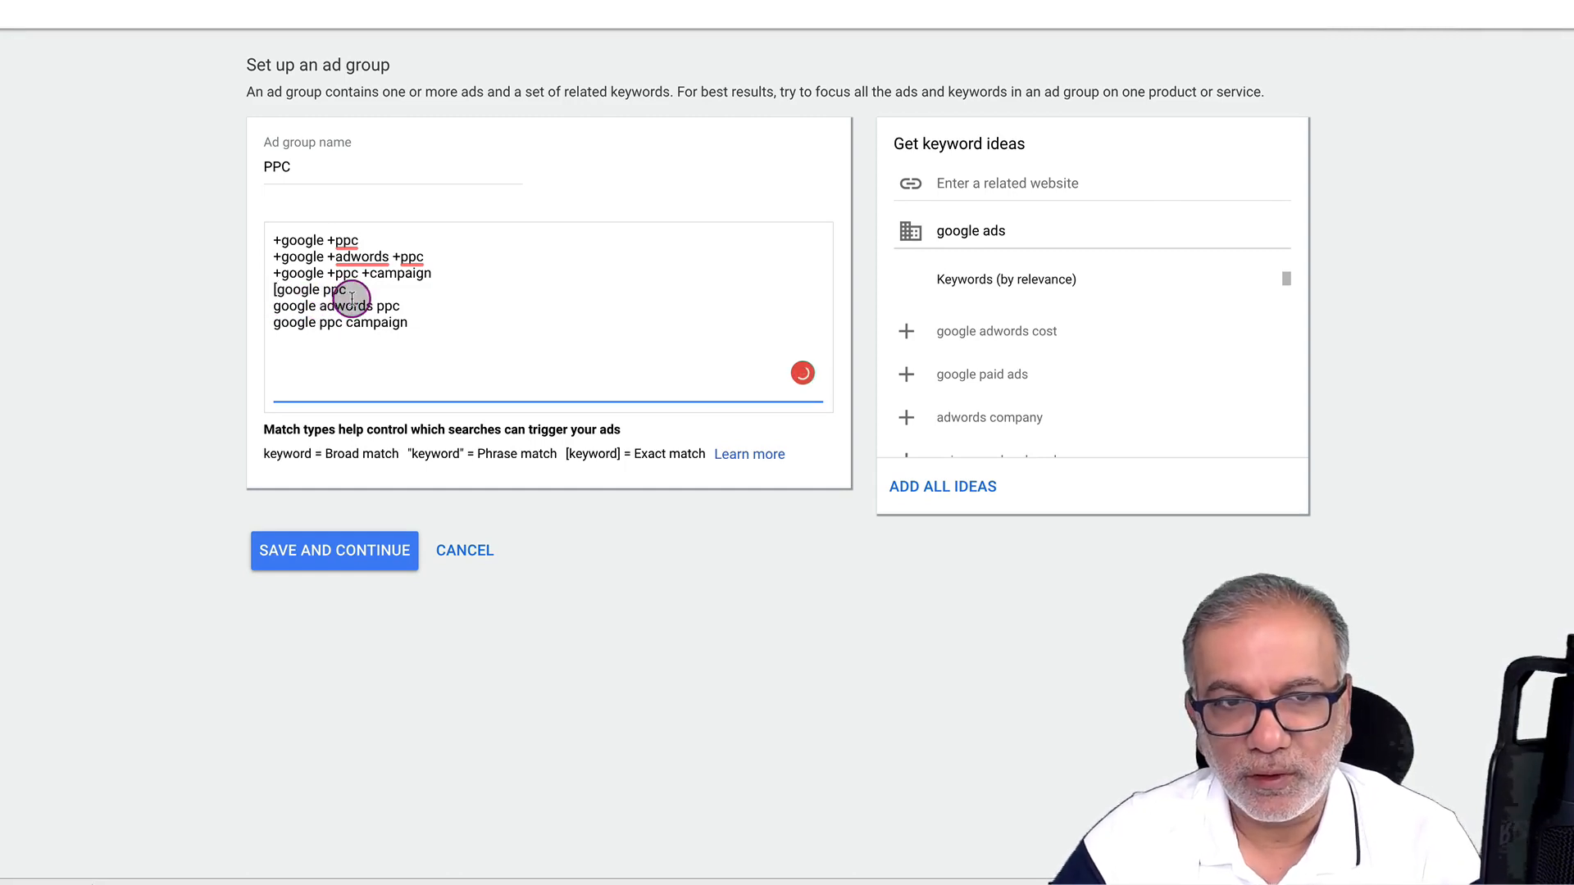
text(])
click(412, 306)
text(])
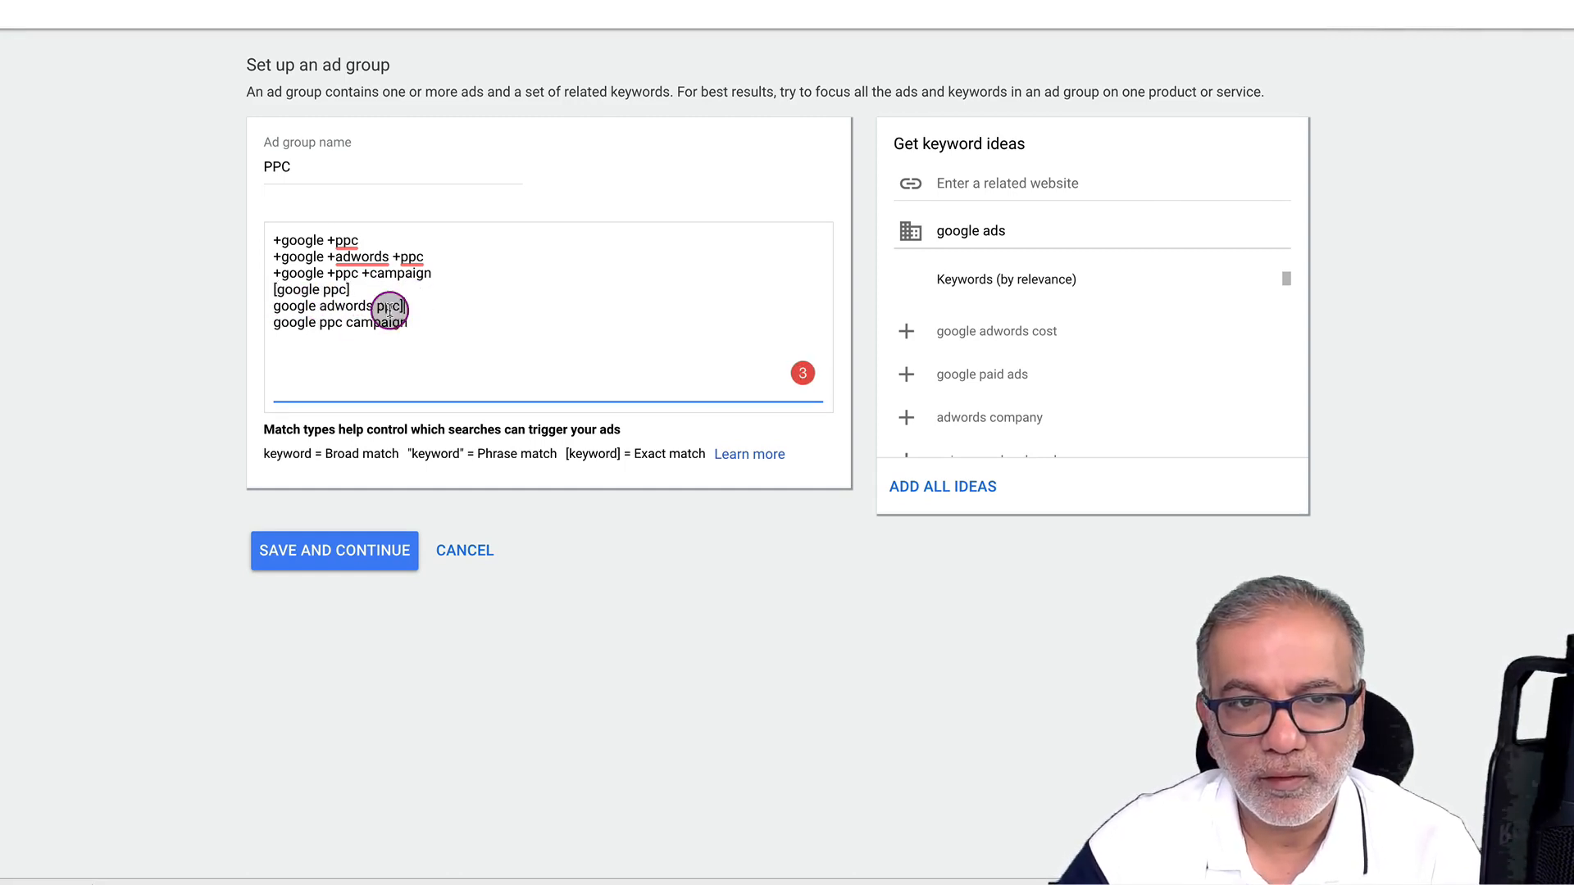
click(422, 324)
text(])
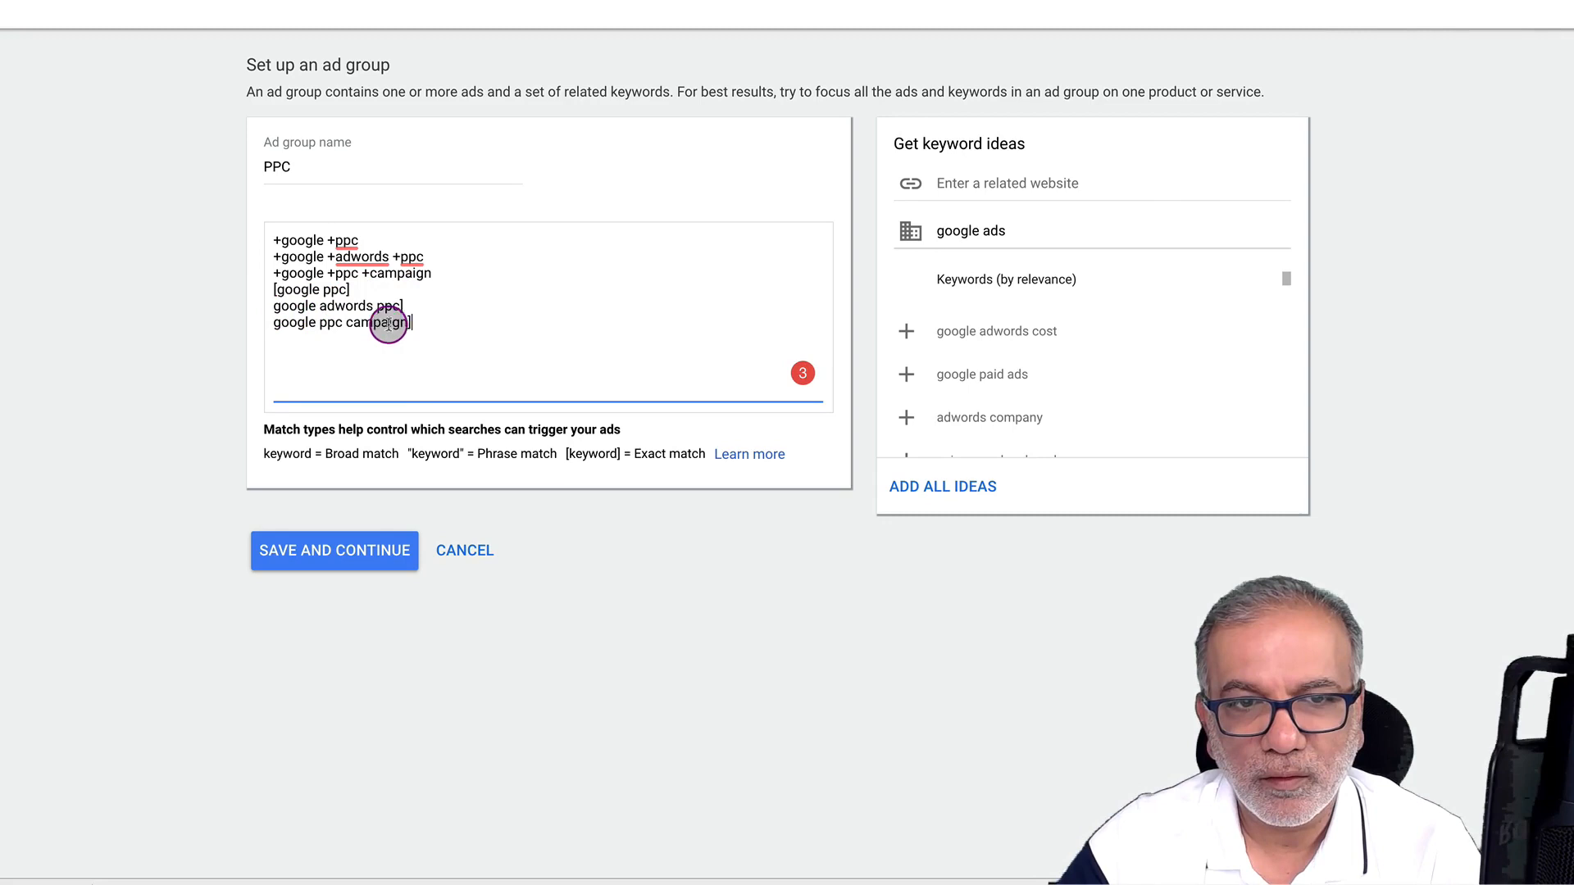
click(274, 307)
text([)
click(274, 322)
text([)
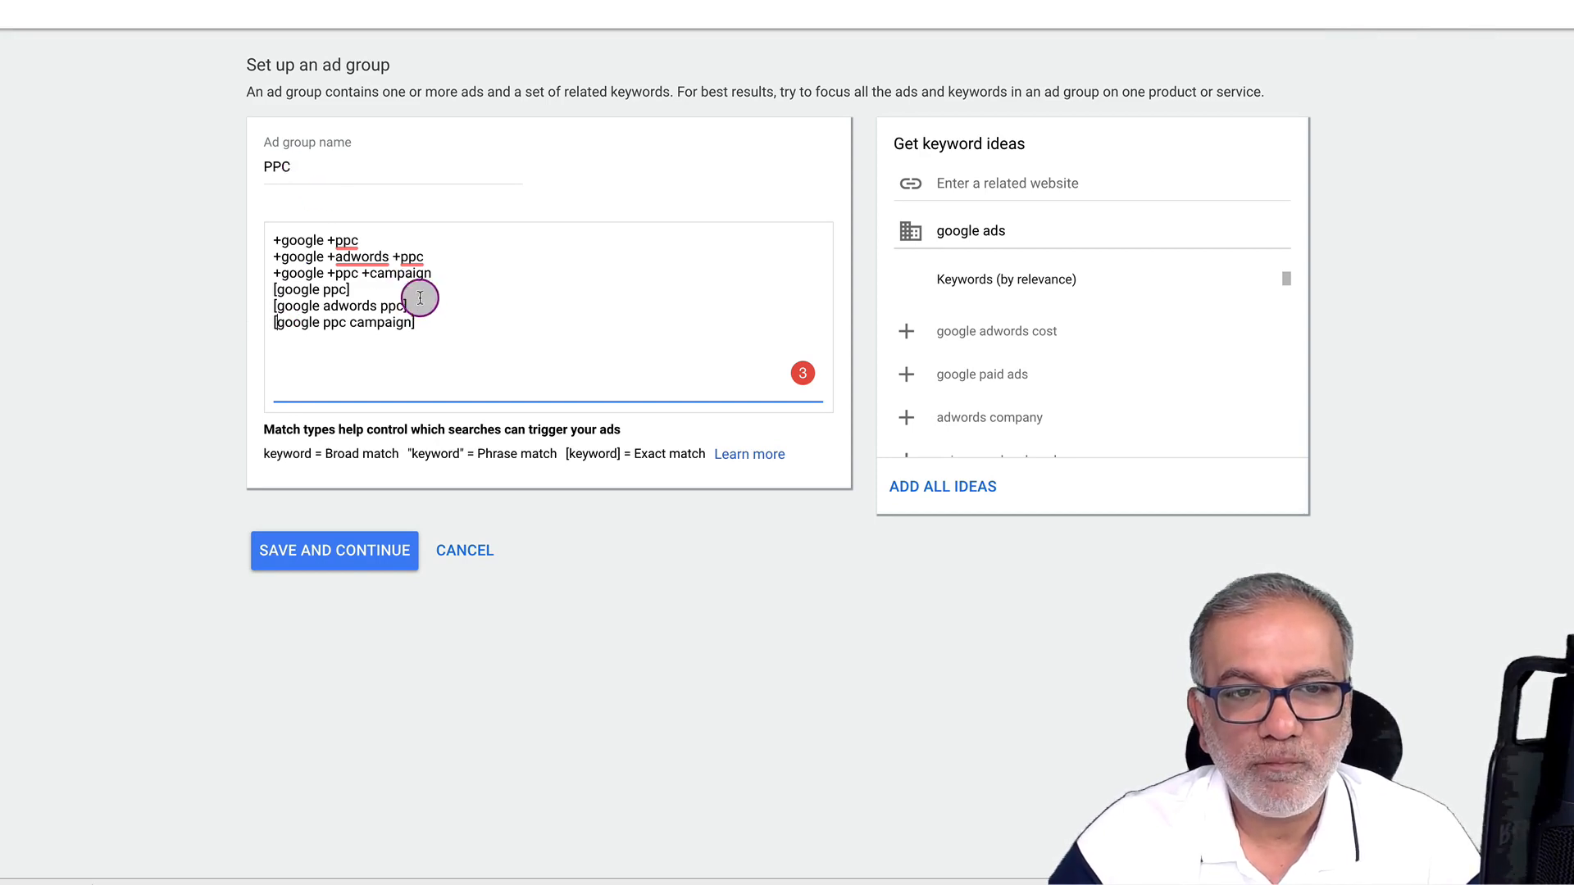
Delete the exact-match keywords, rename the ad group 'PPC - BMM', and save it
drag(416, 325, 267, 292)
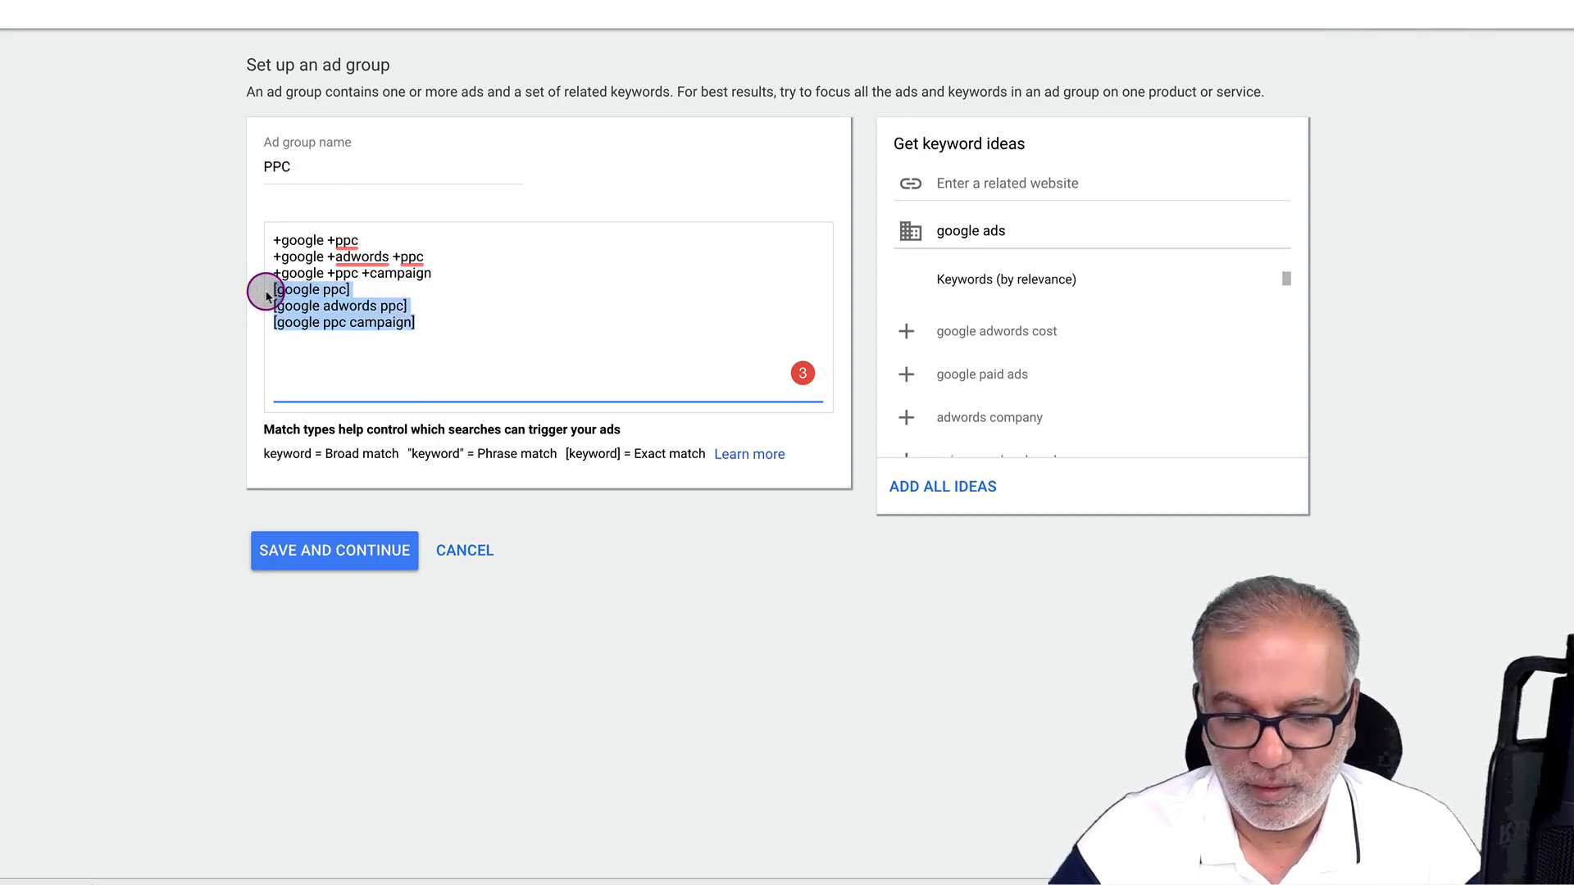
key(BackSpace)
click(310, 171)
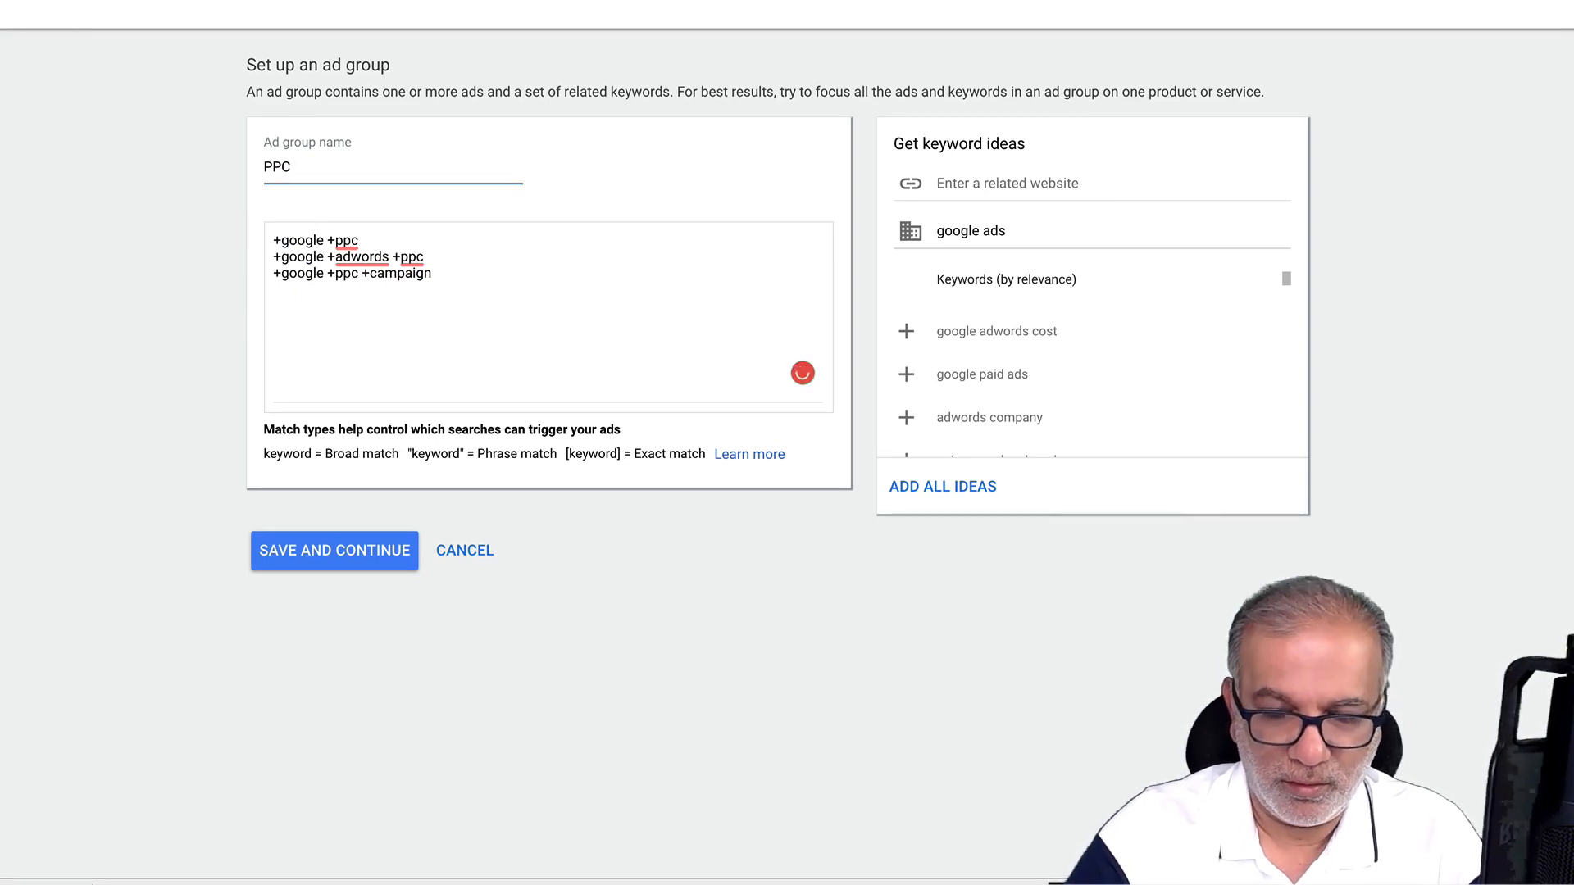
text(- BMM)
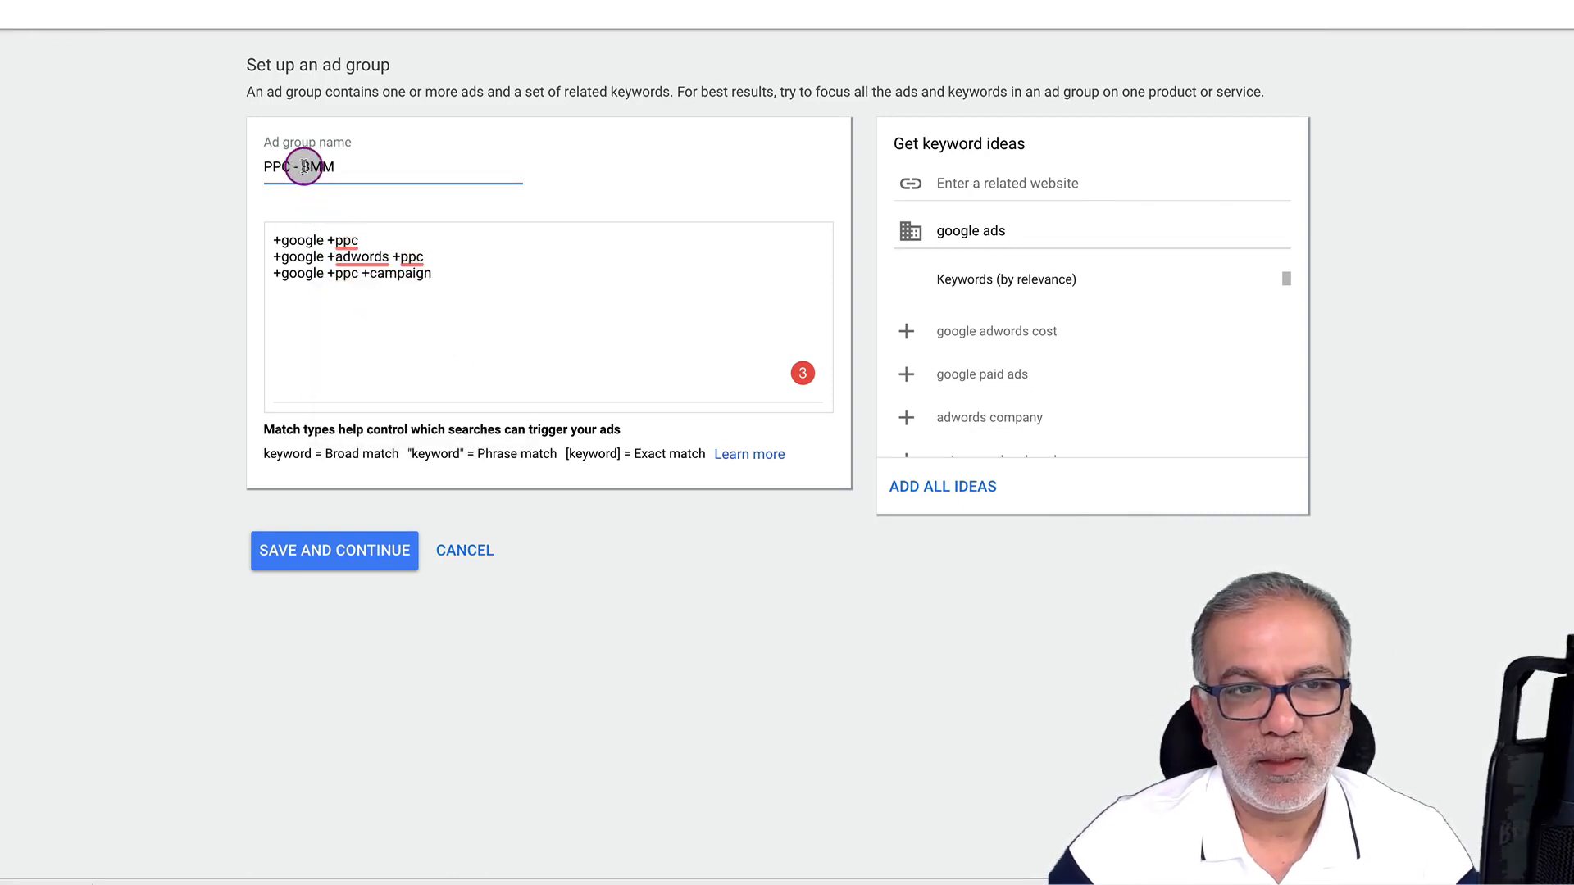
drag(305, 164, 341, 165)
text(E)
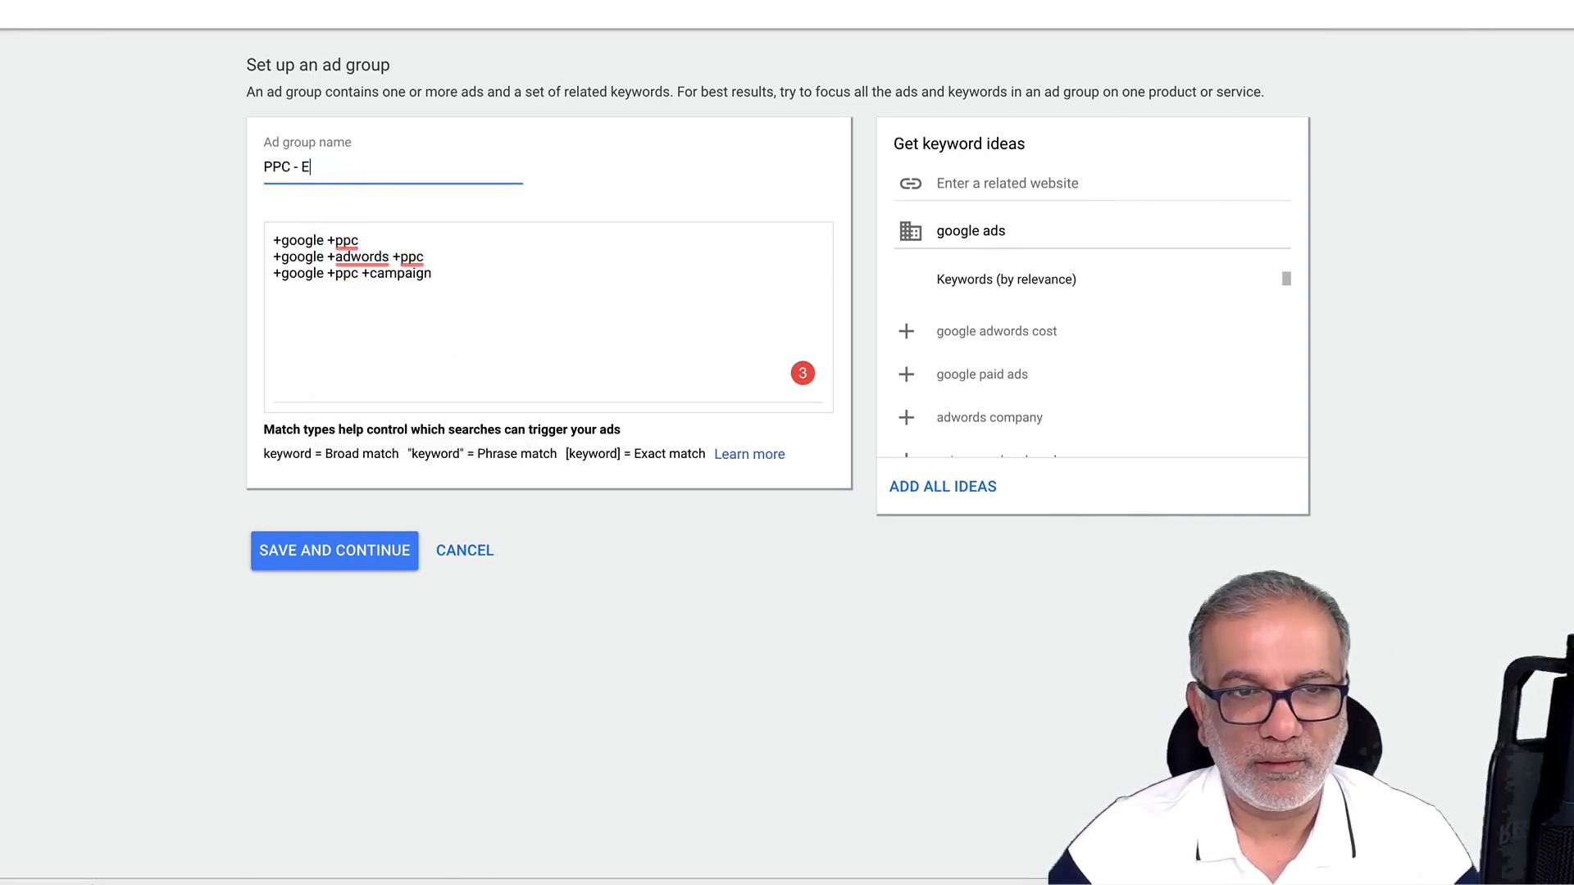
key(BackSpace)
text(BMM)
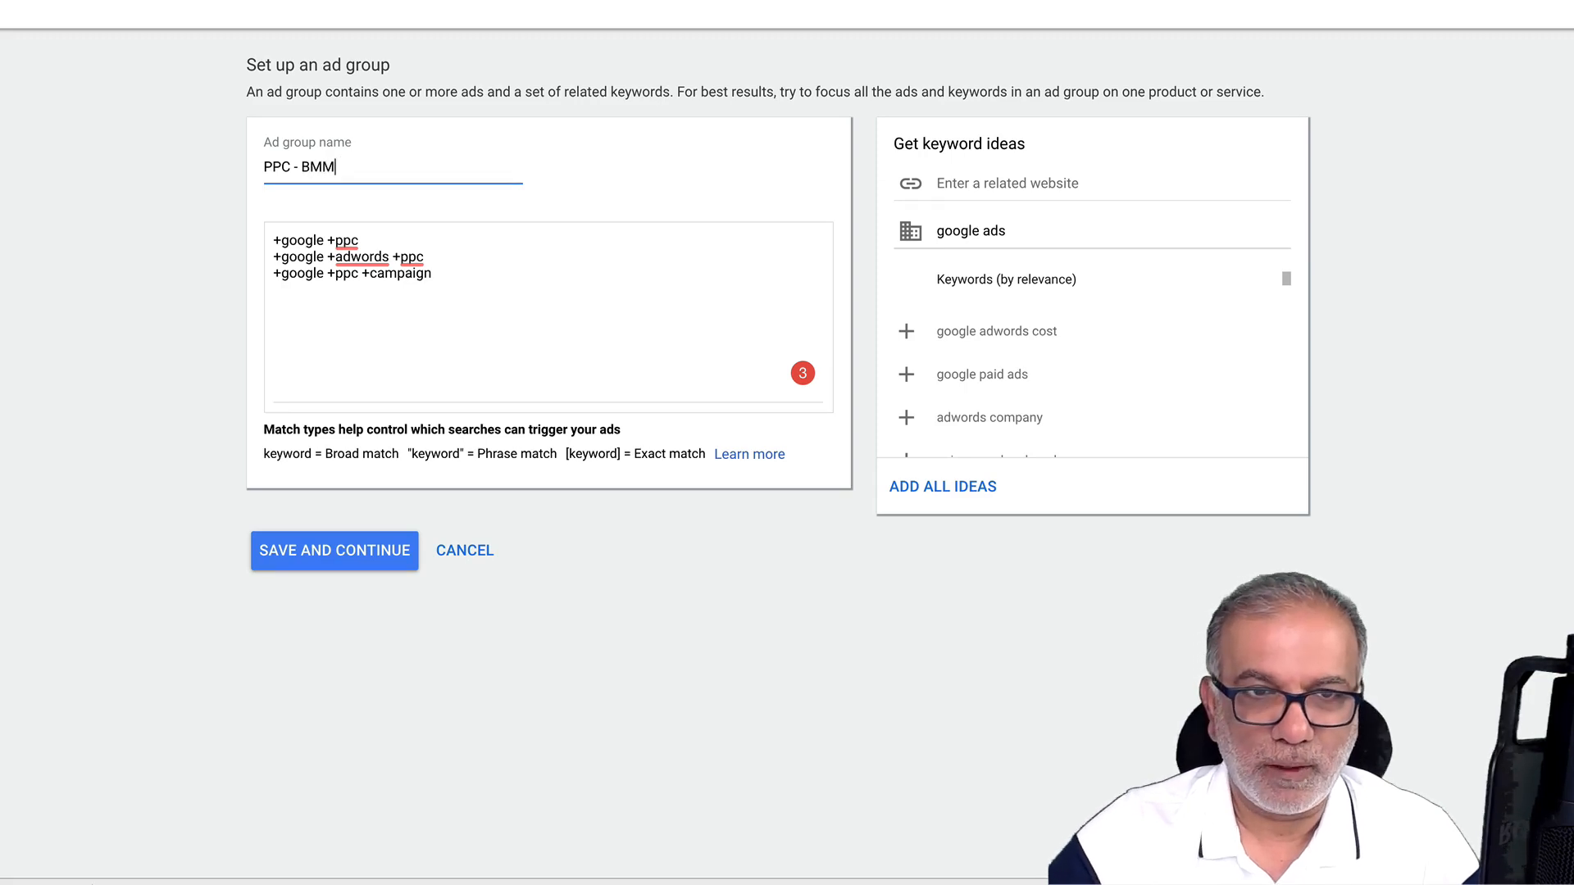
click(338, 545)
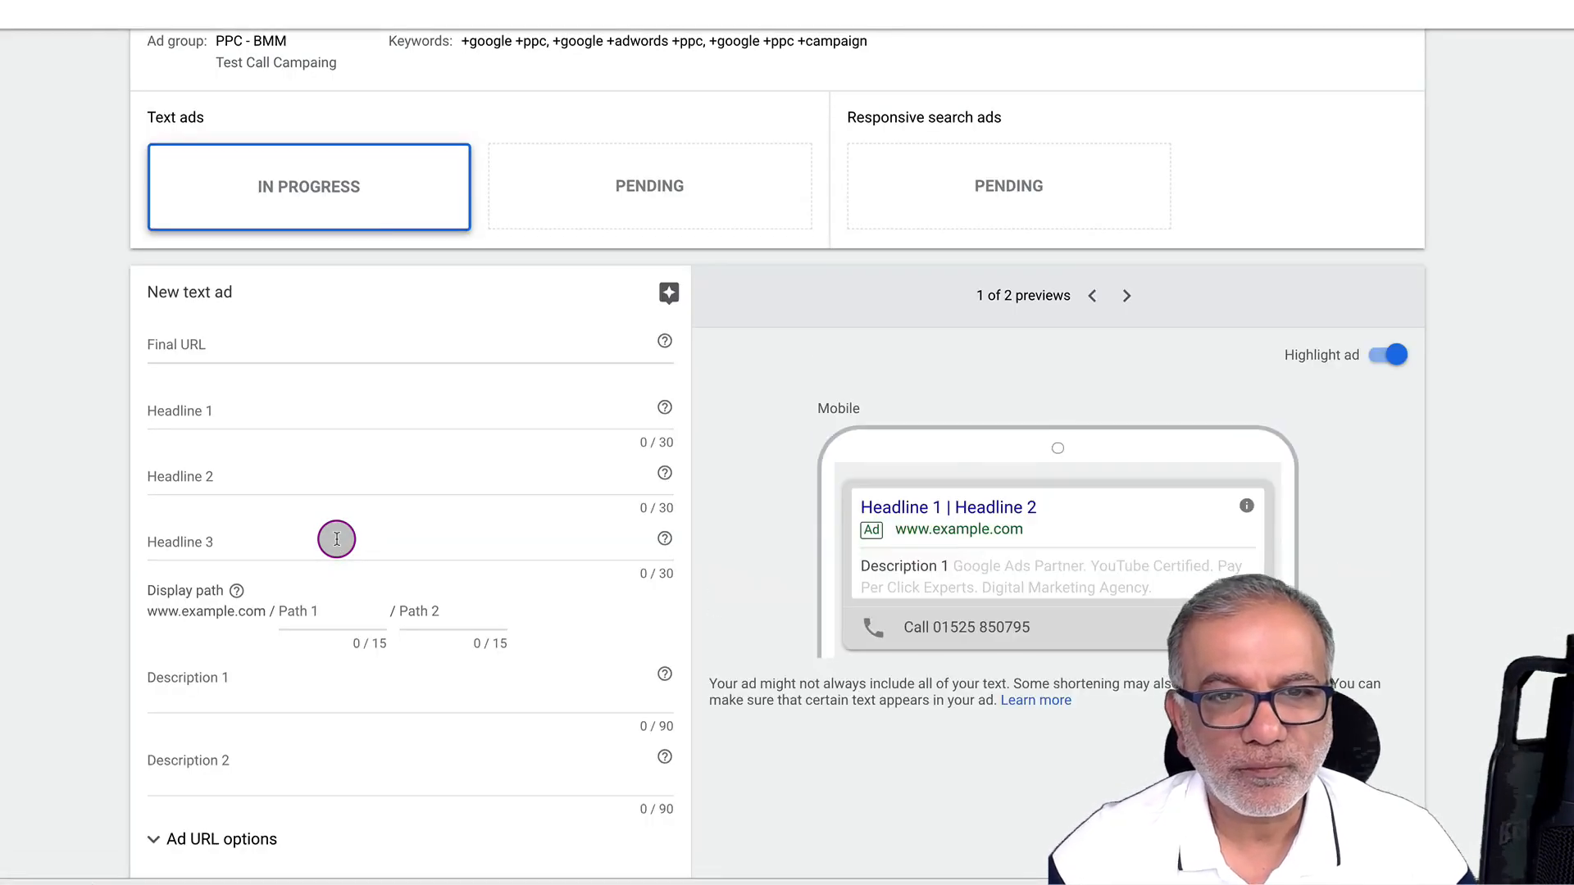
Review the New text ad form and Display path help, then continue without a text ad
scroll(337, 540, down, 1)
scroll(337, 540, down, 2)
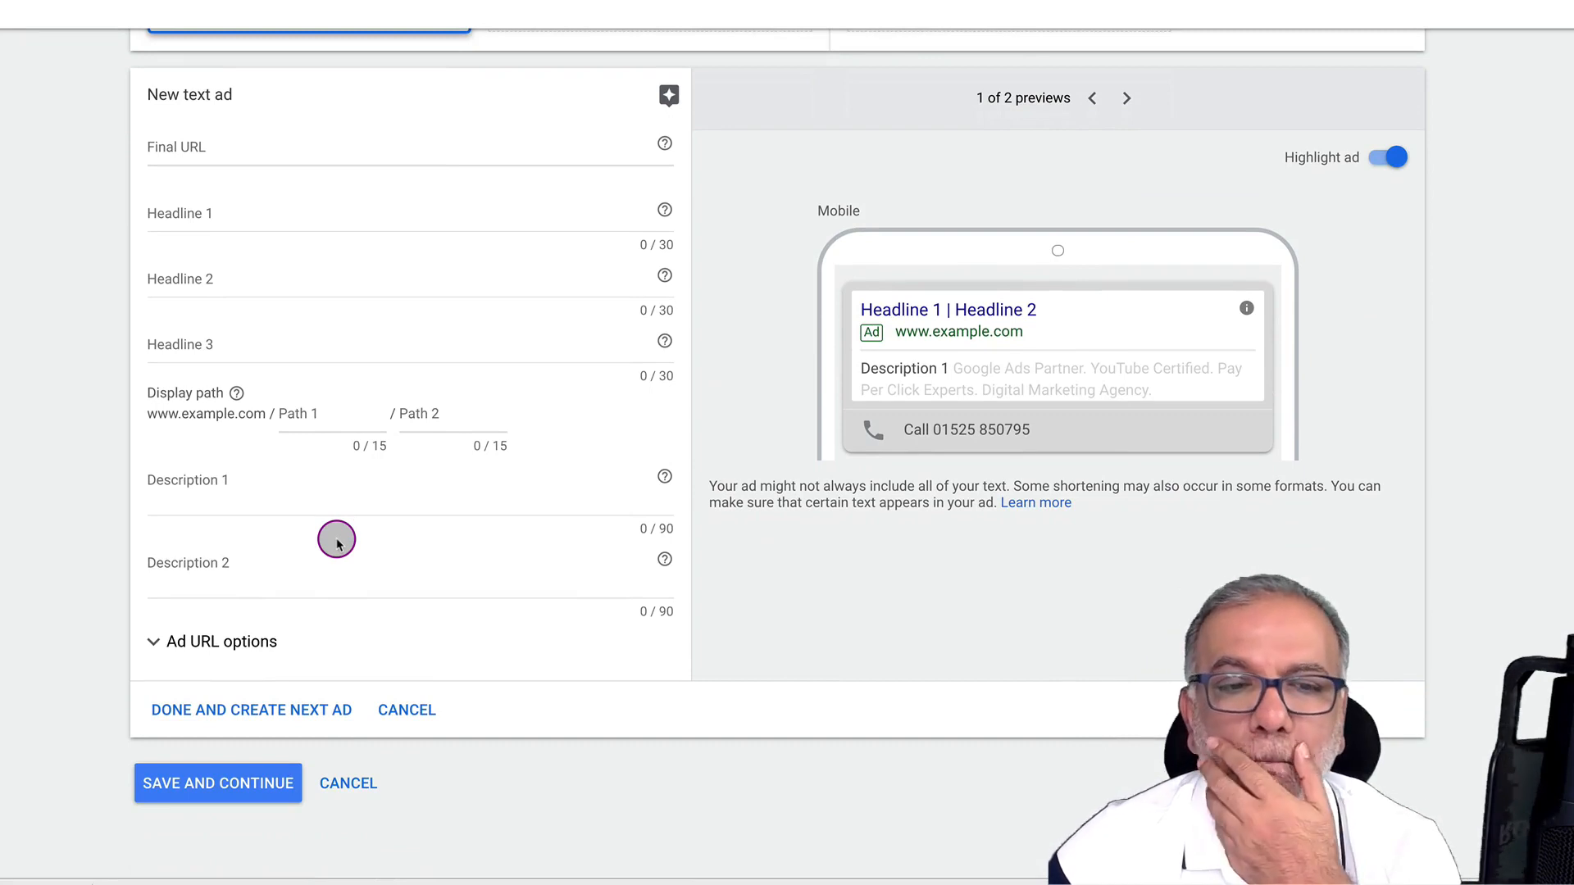
scroll(337, 541, up, 3)
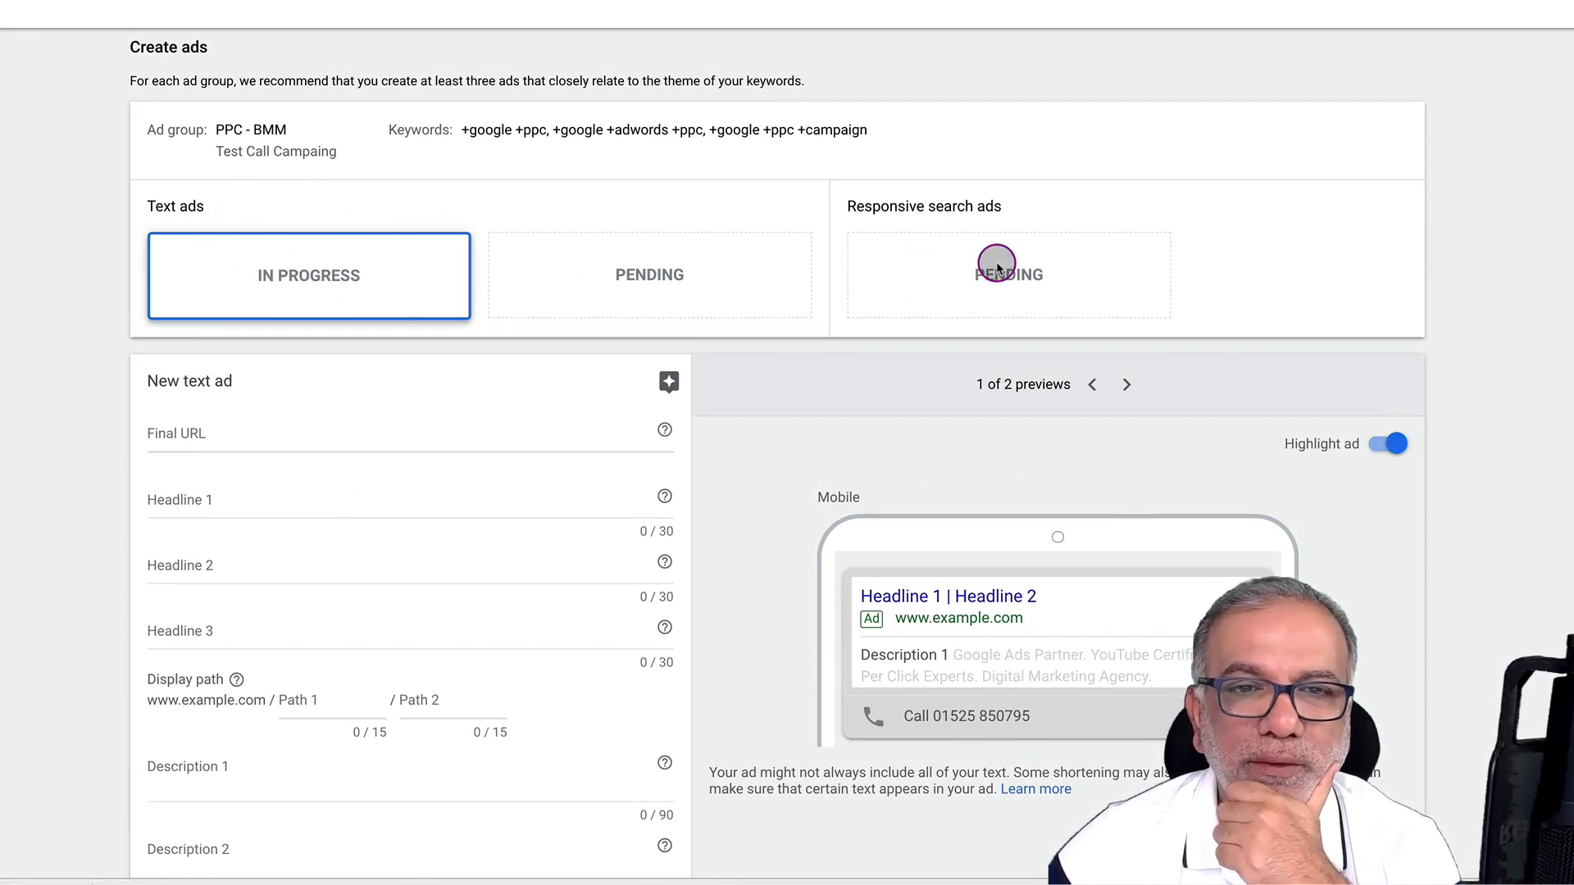
scroll(715, 291, down, 3)
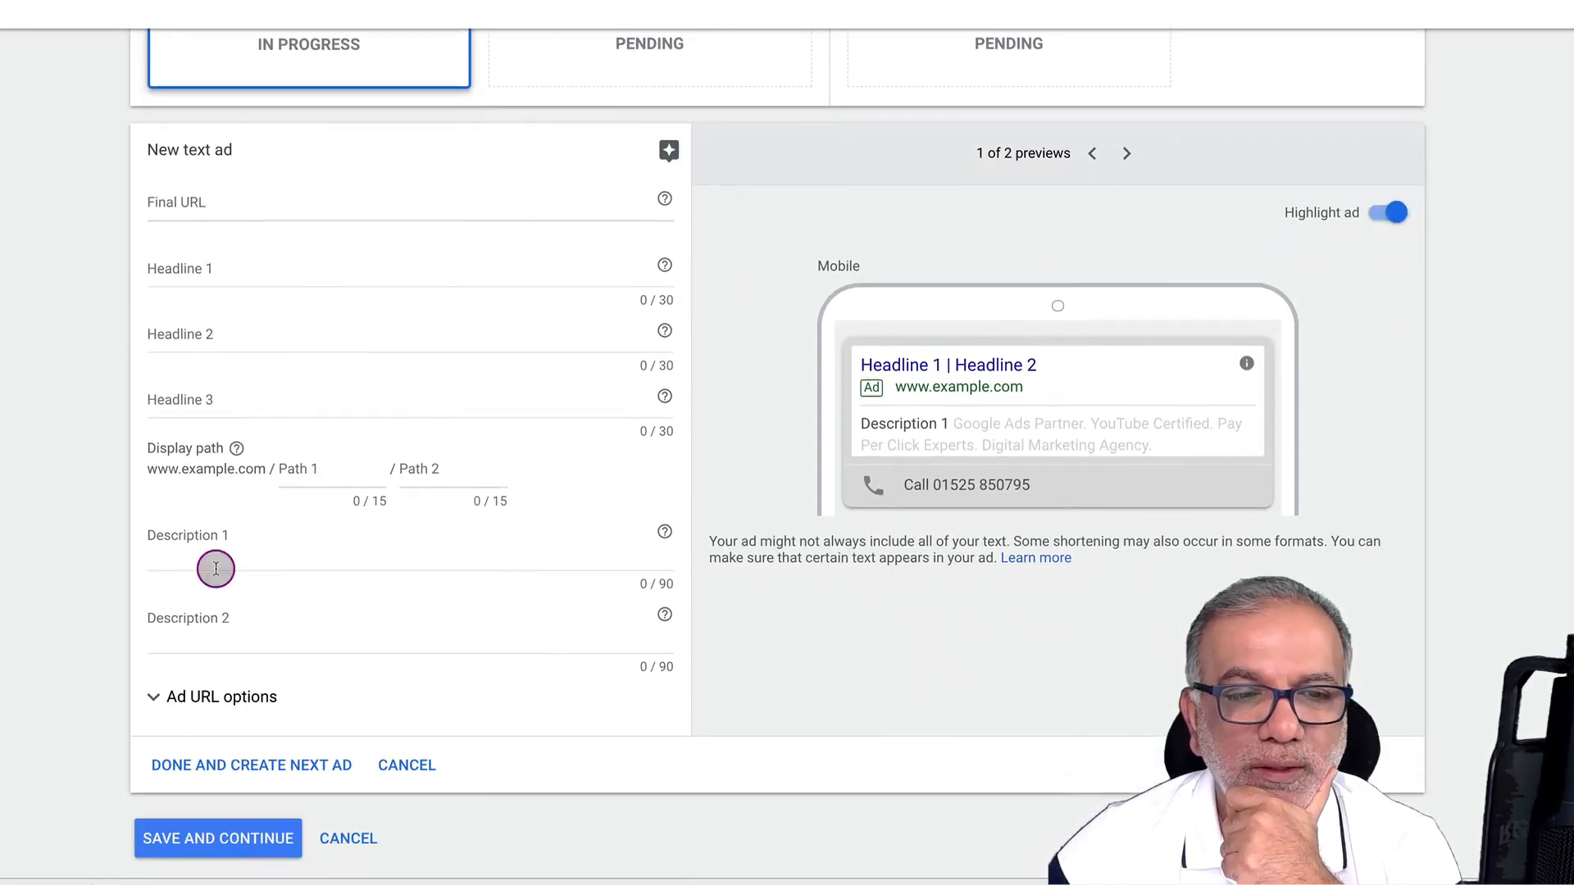
click(236, 447)
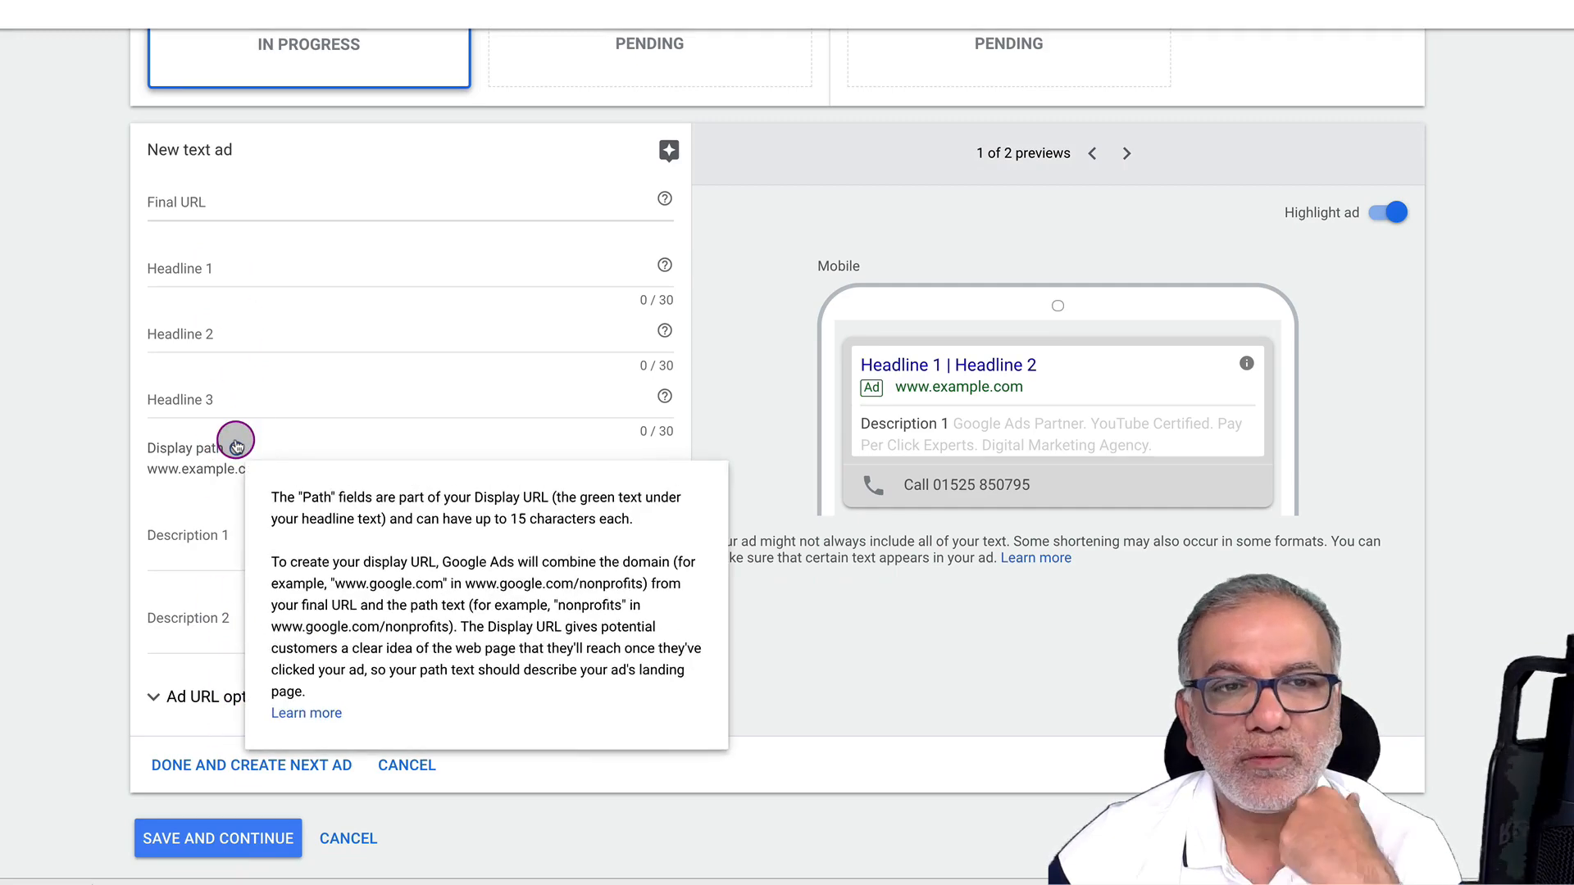
click(77, 544)
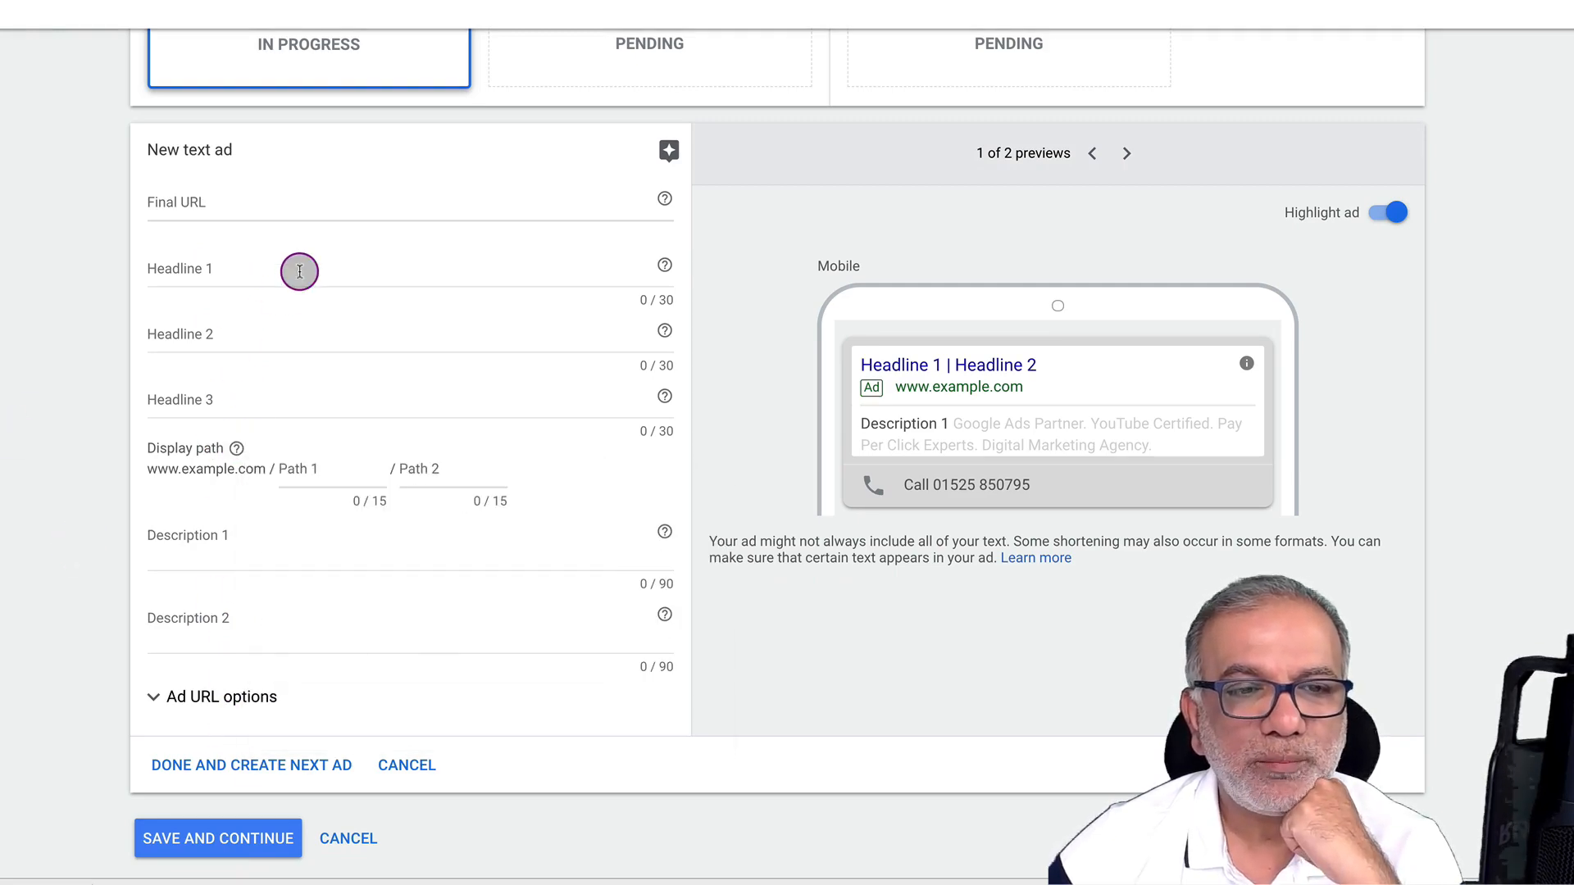
scroll(298, 270, up, 2)
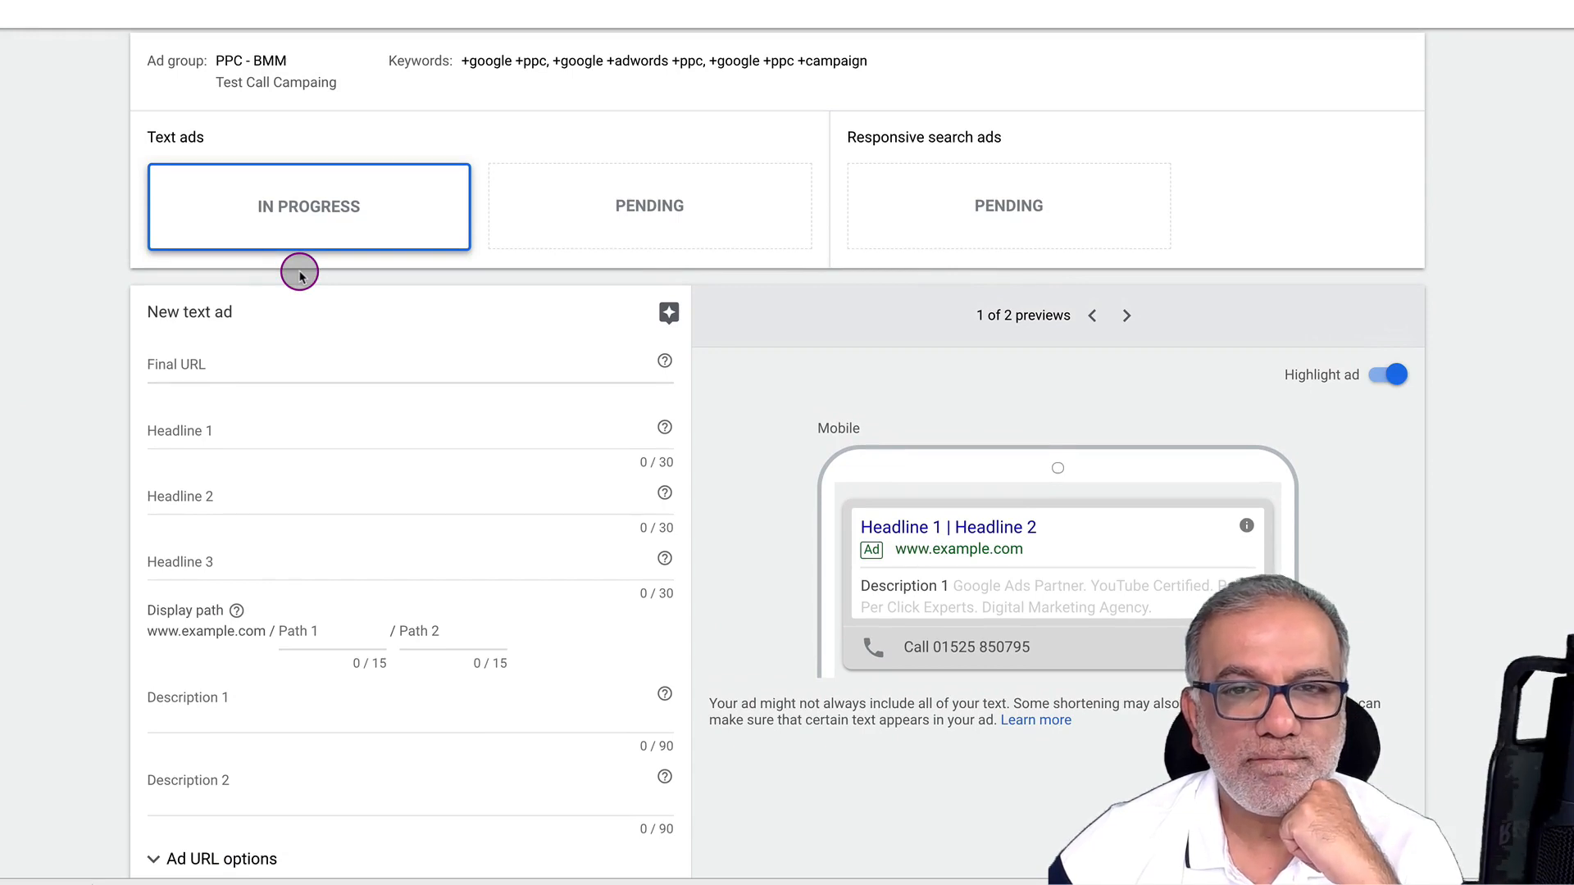
scroll(299, 275, down, 2)
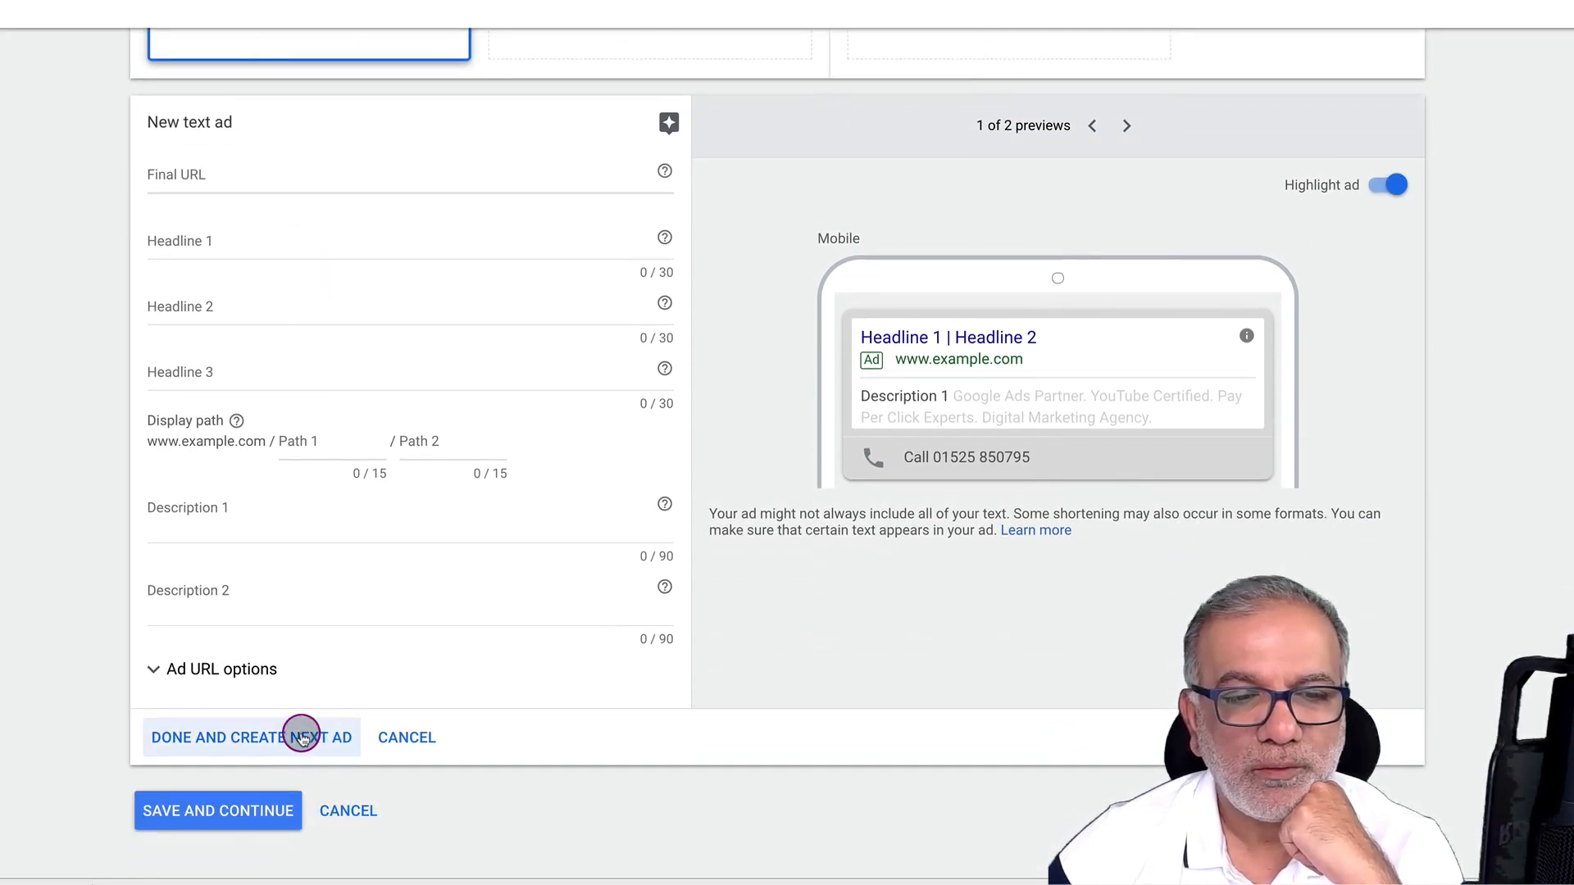
click(216, 810)
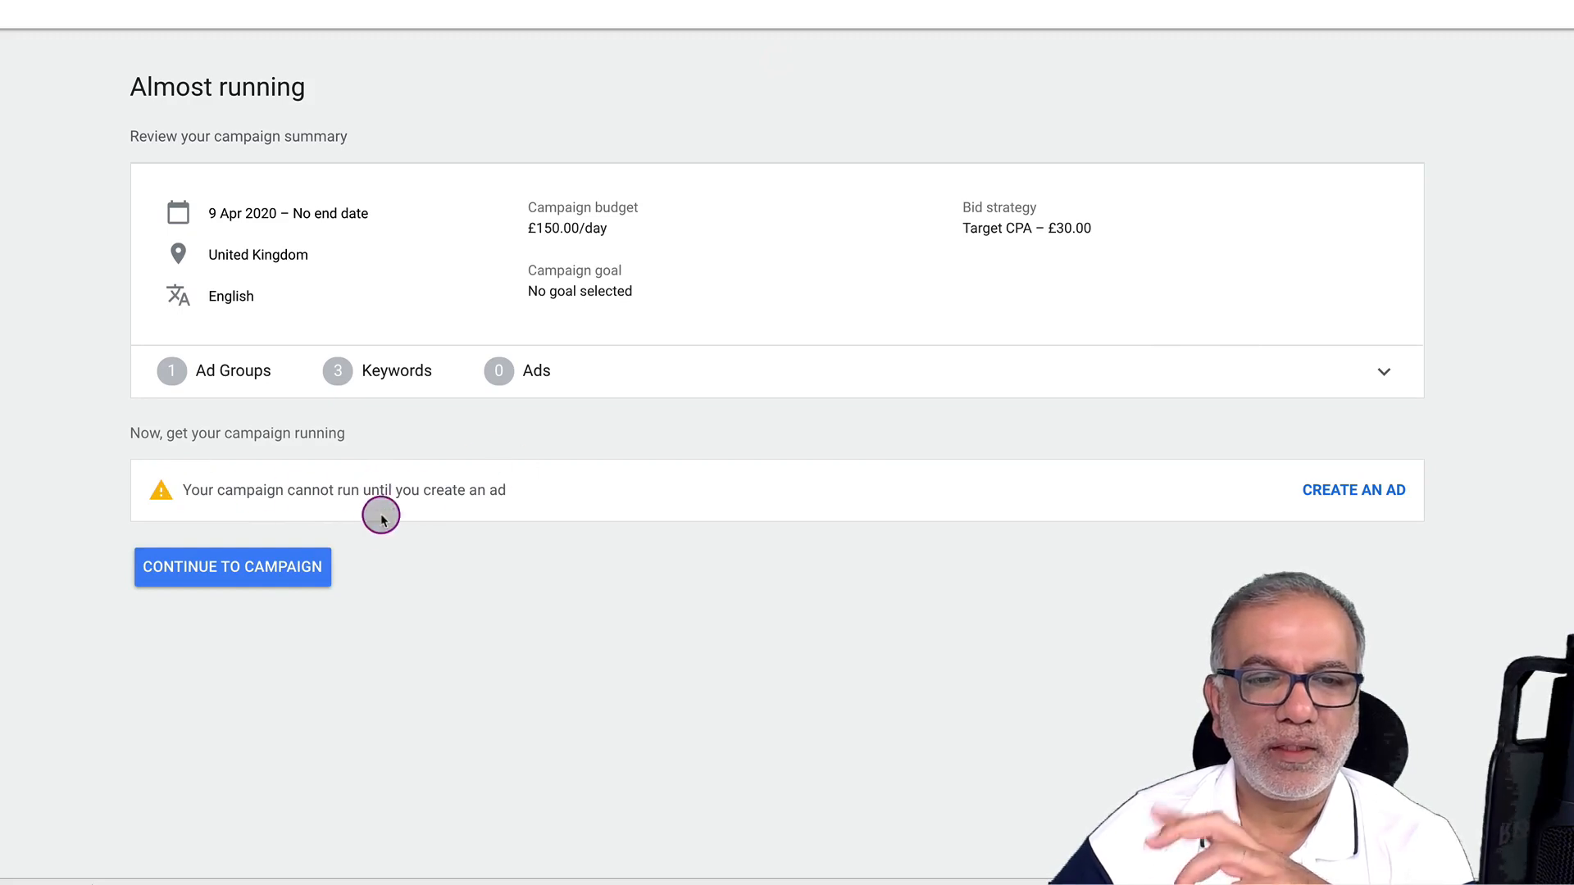
Open the PPC - BMM ad group's Ads & extensions page and start creating an ad
click(298, 564)
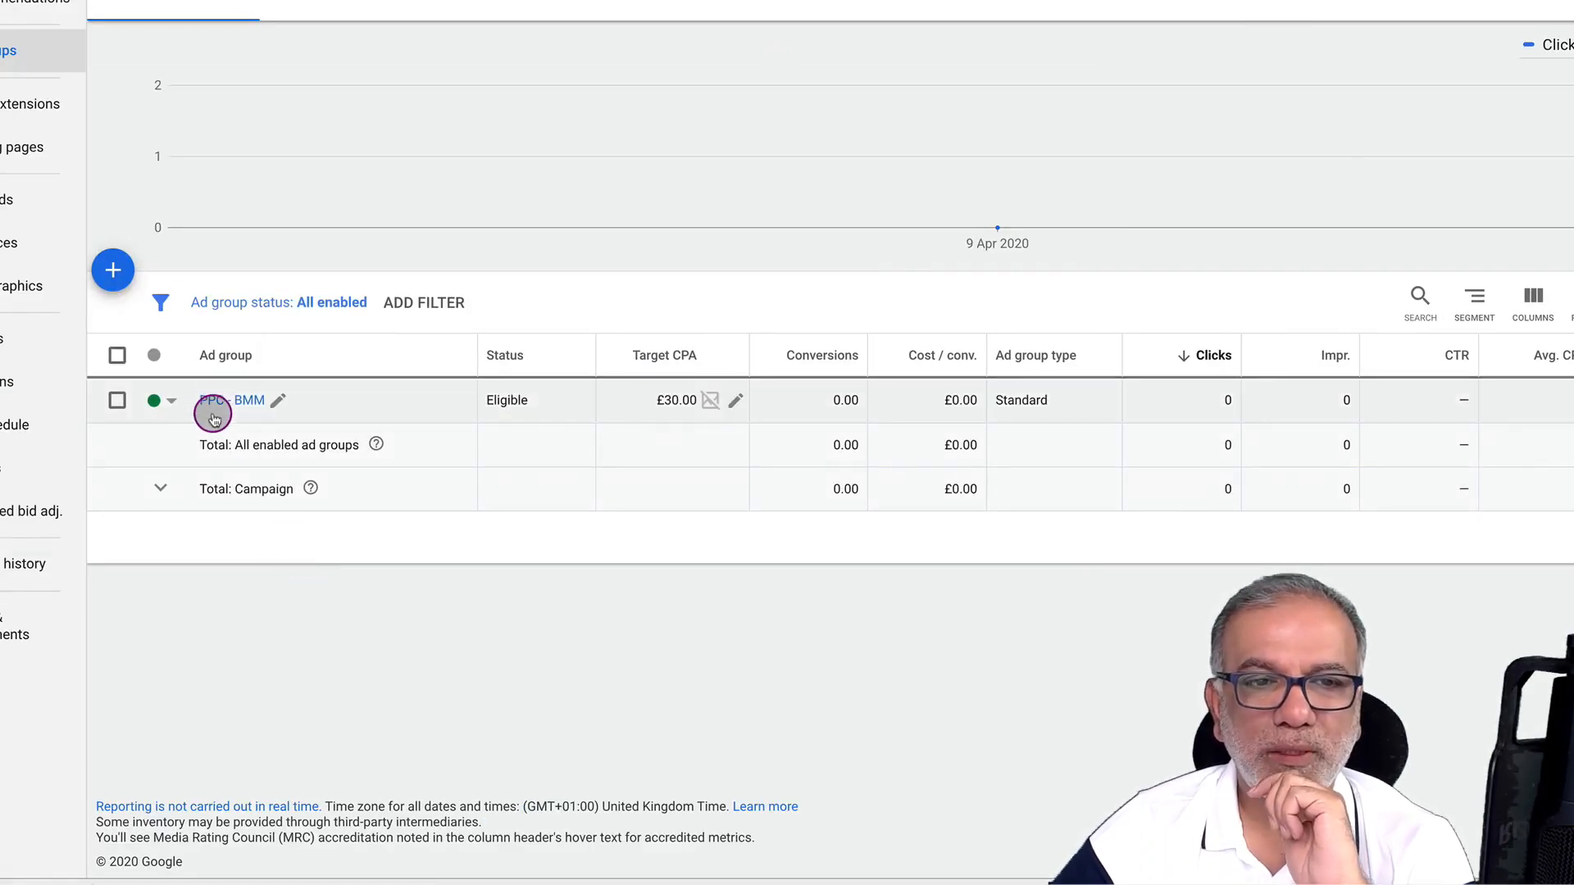
click(220, 404)
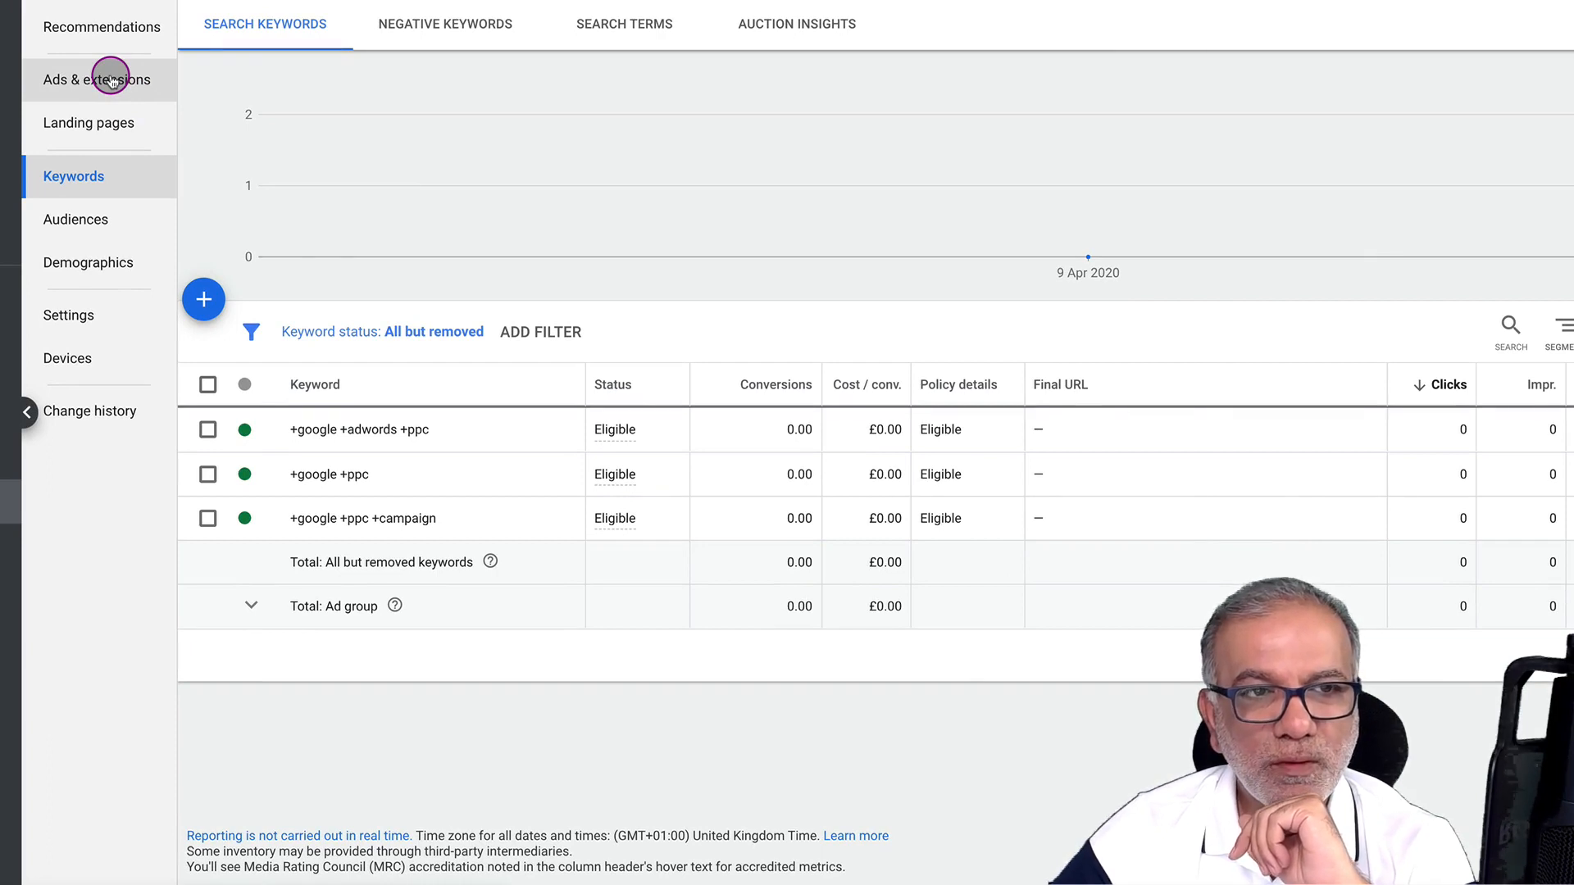
click(111, 80)
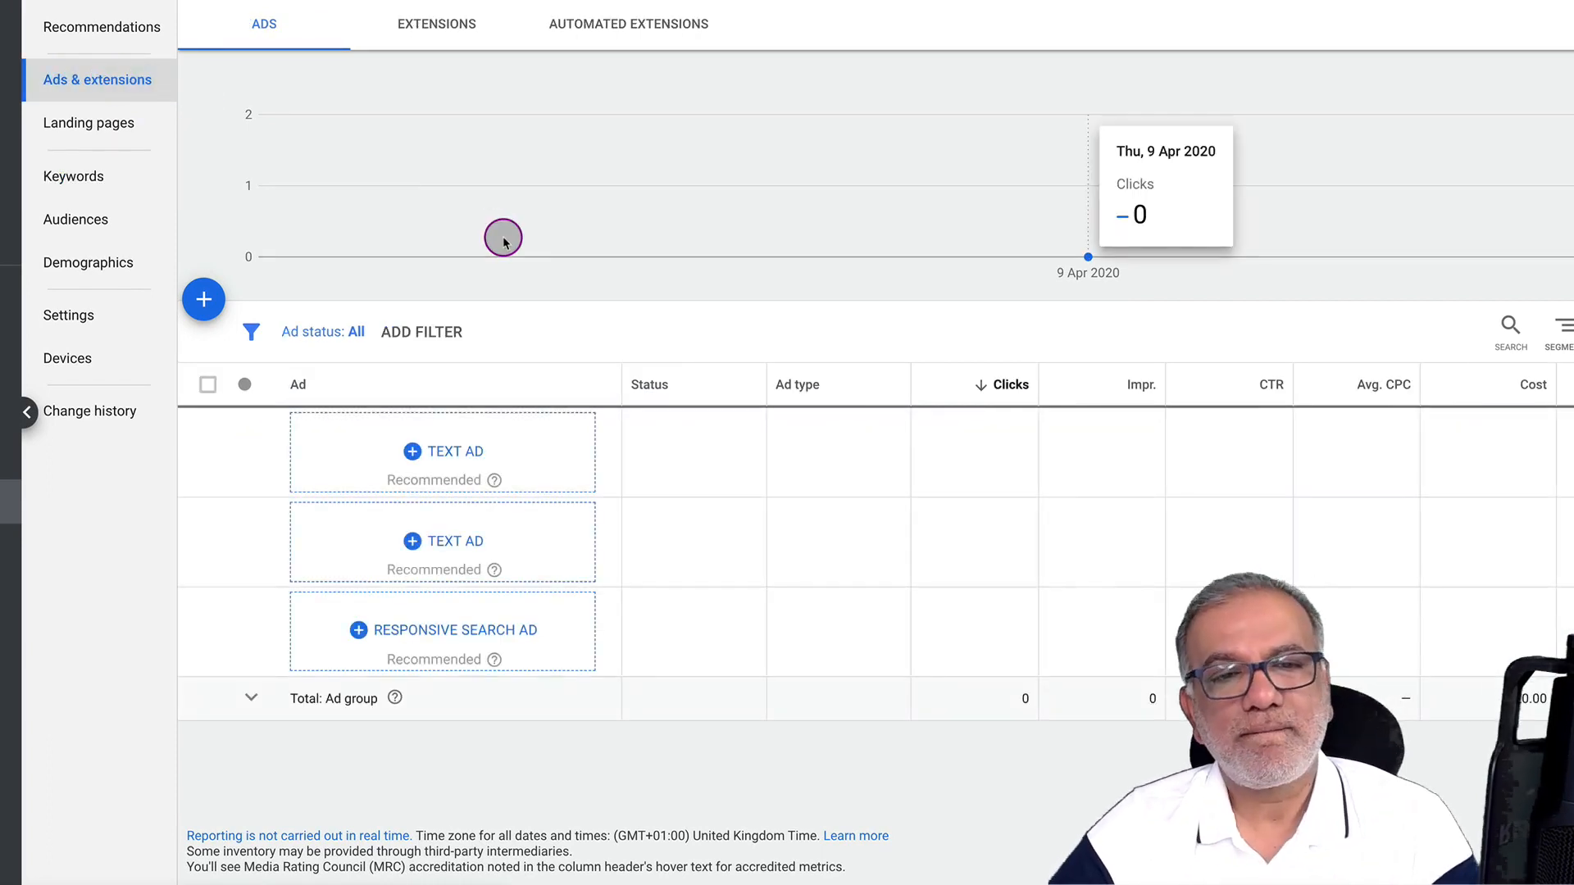
click(205, 300)
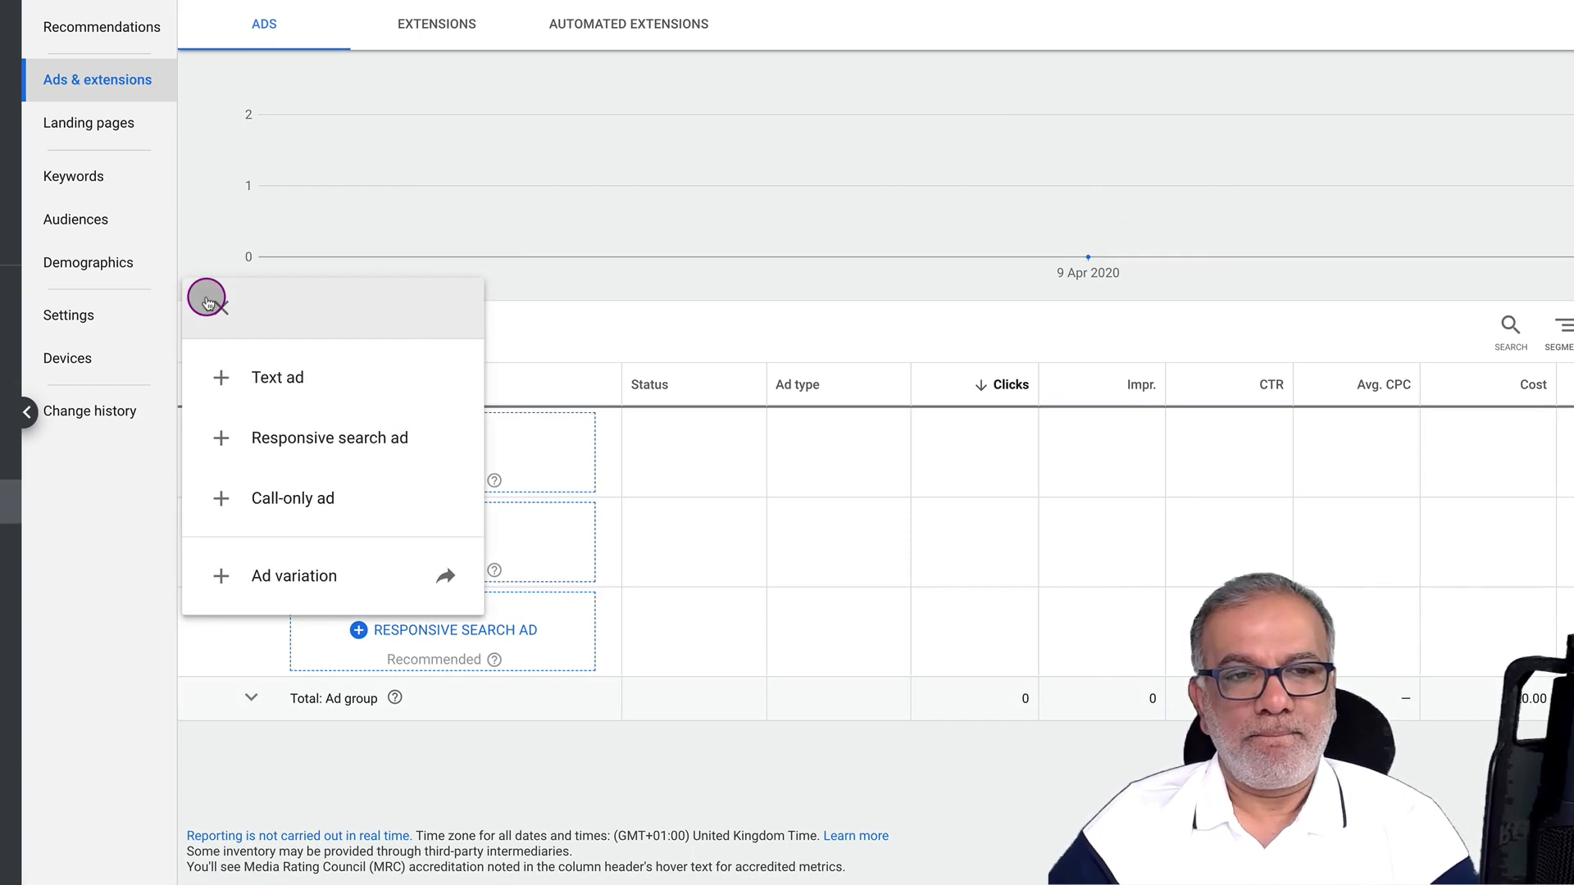
Create a call-only ad with a United Kingdom business phone number
click(296, 502)
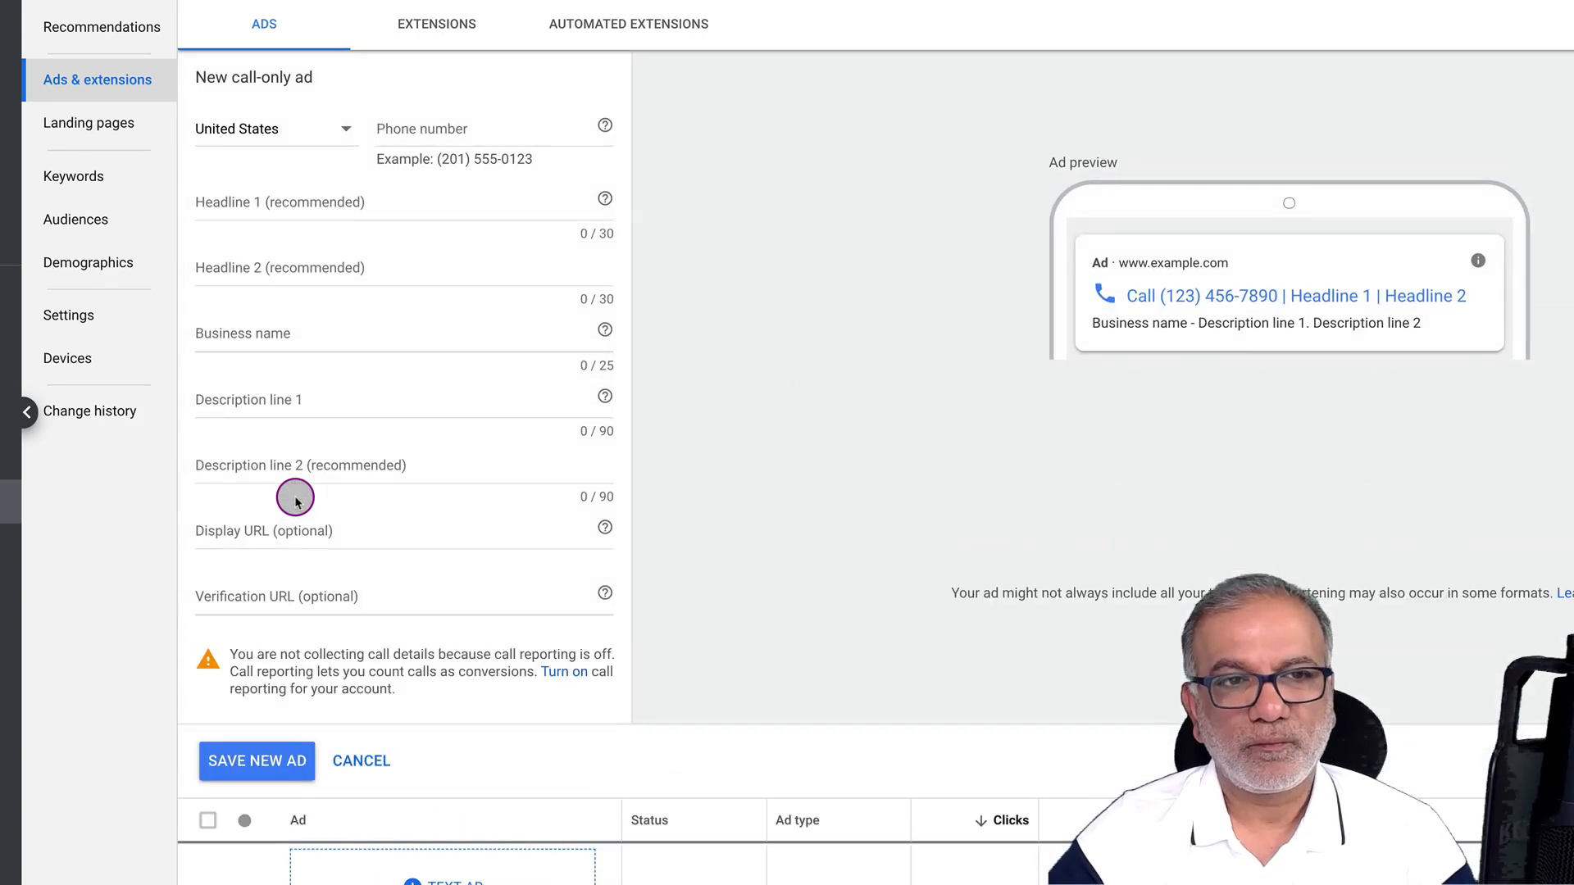
click(342, 127)
scroll(291, 262, down, 15)
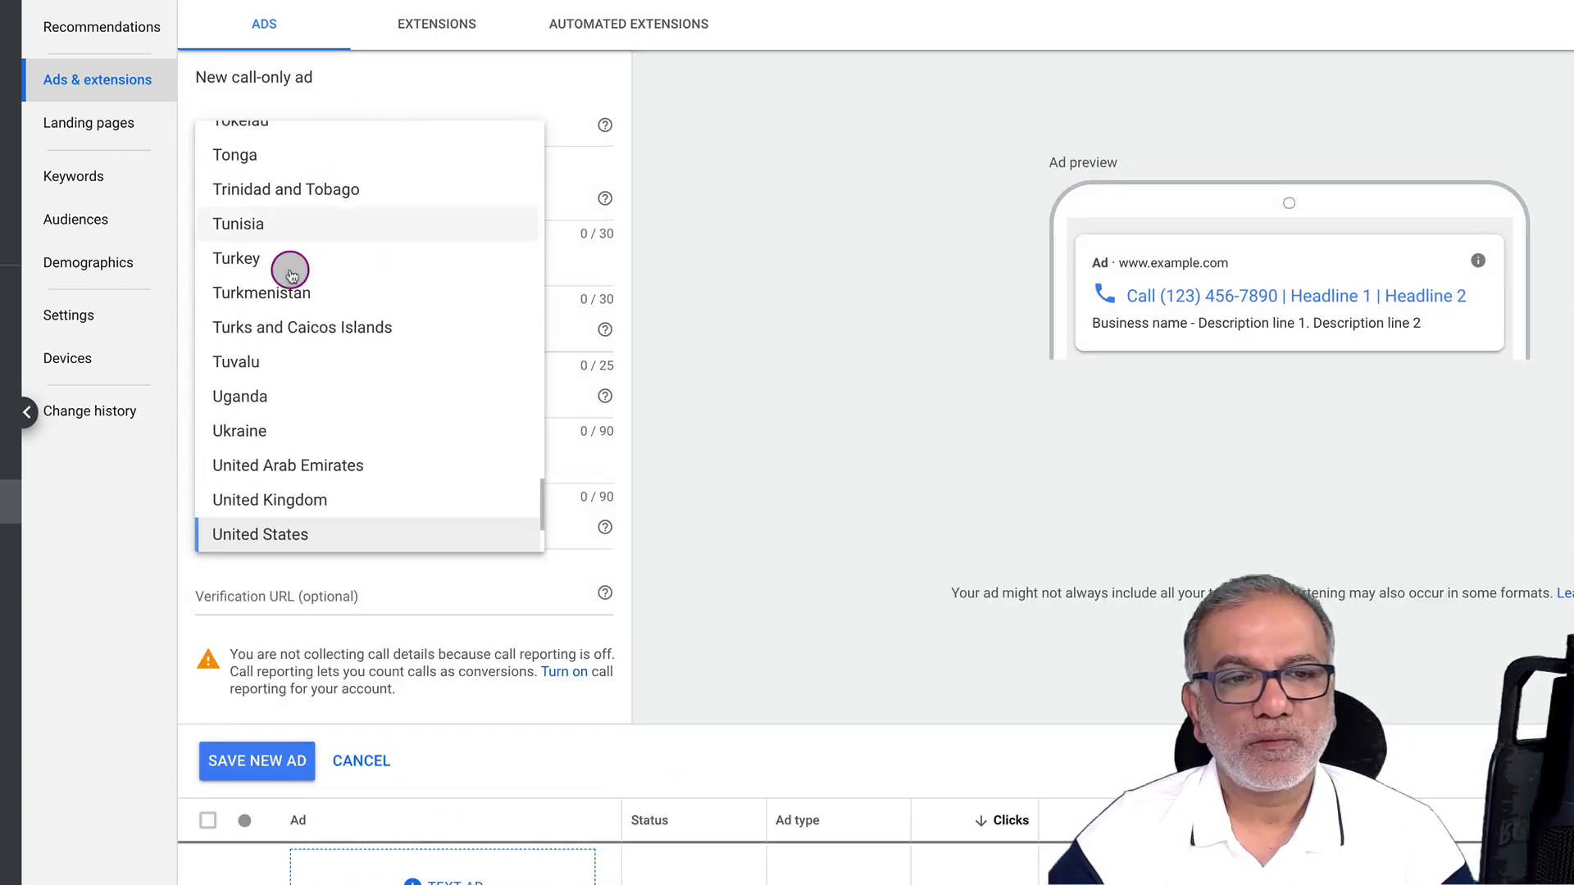
click(281, 438)
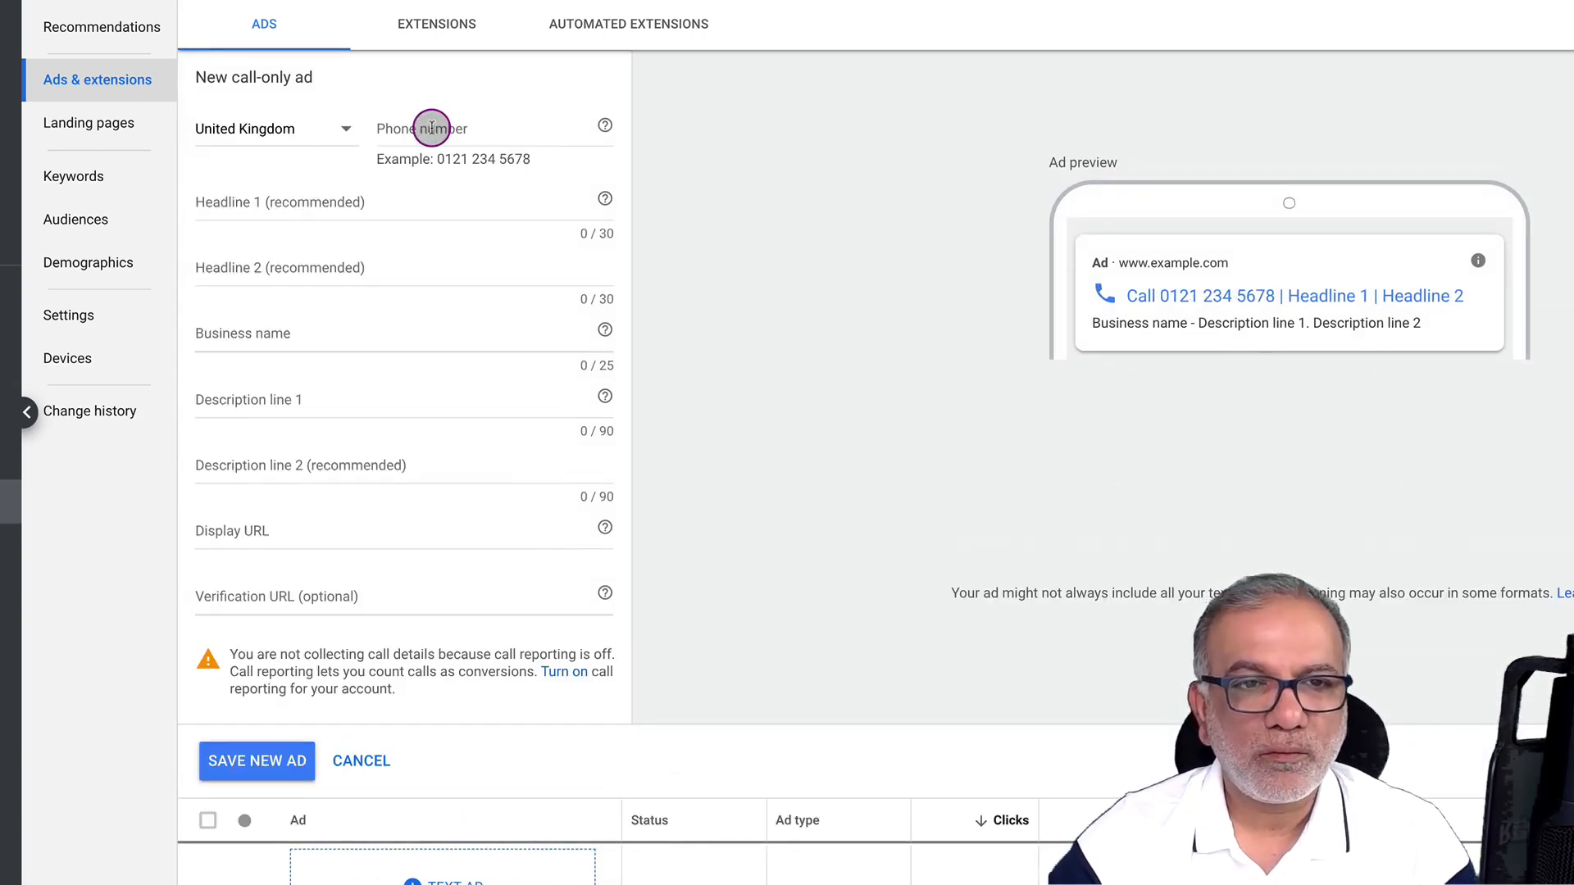
click(430, 123)
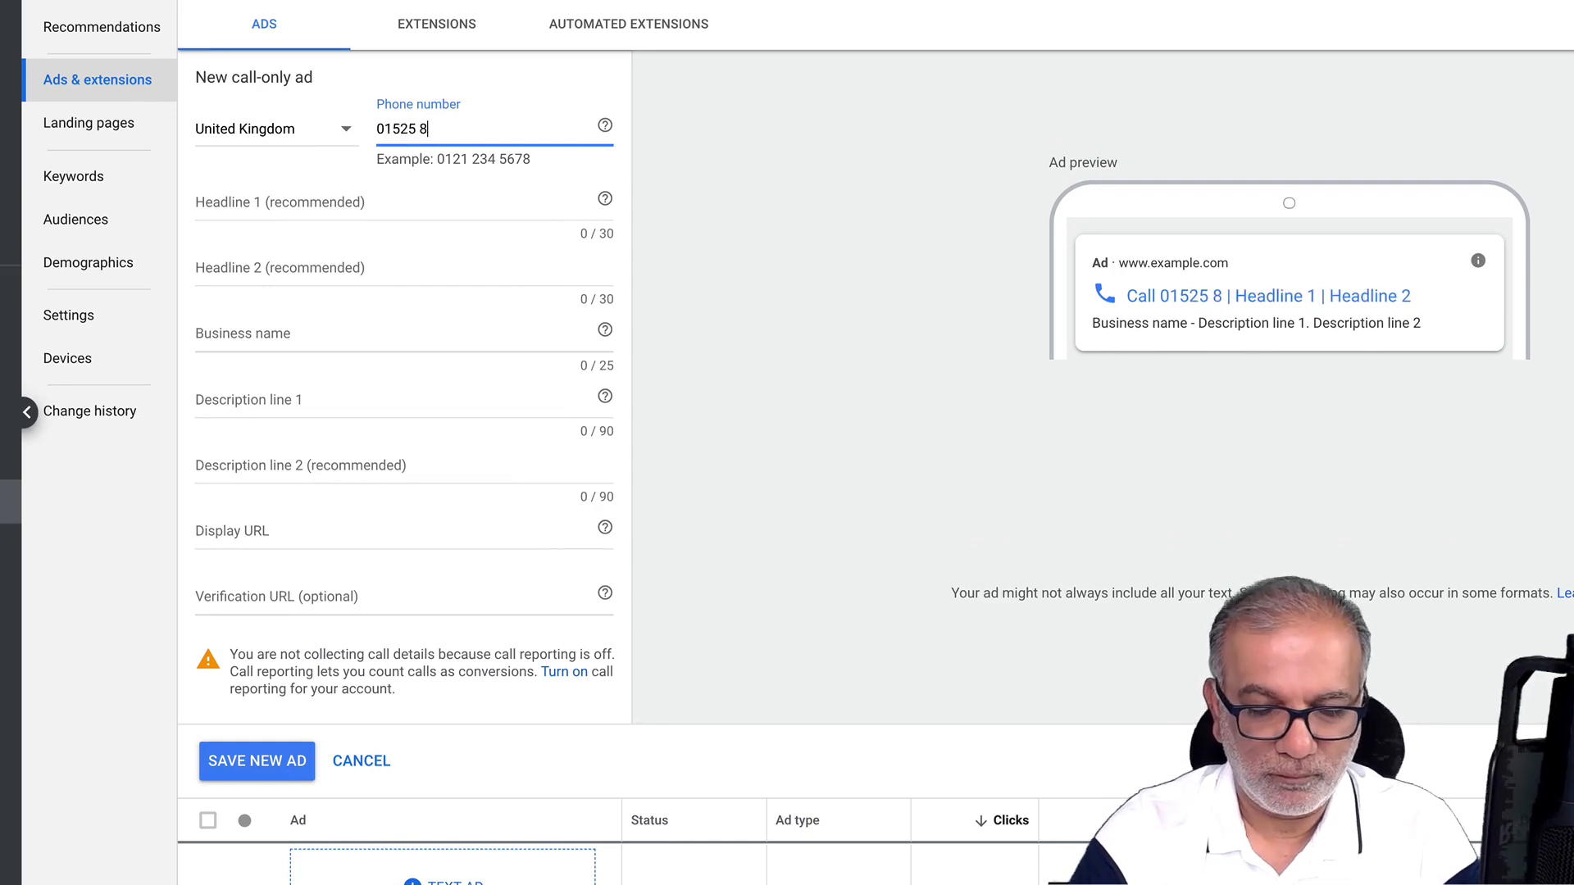
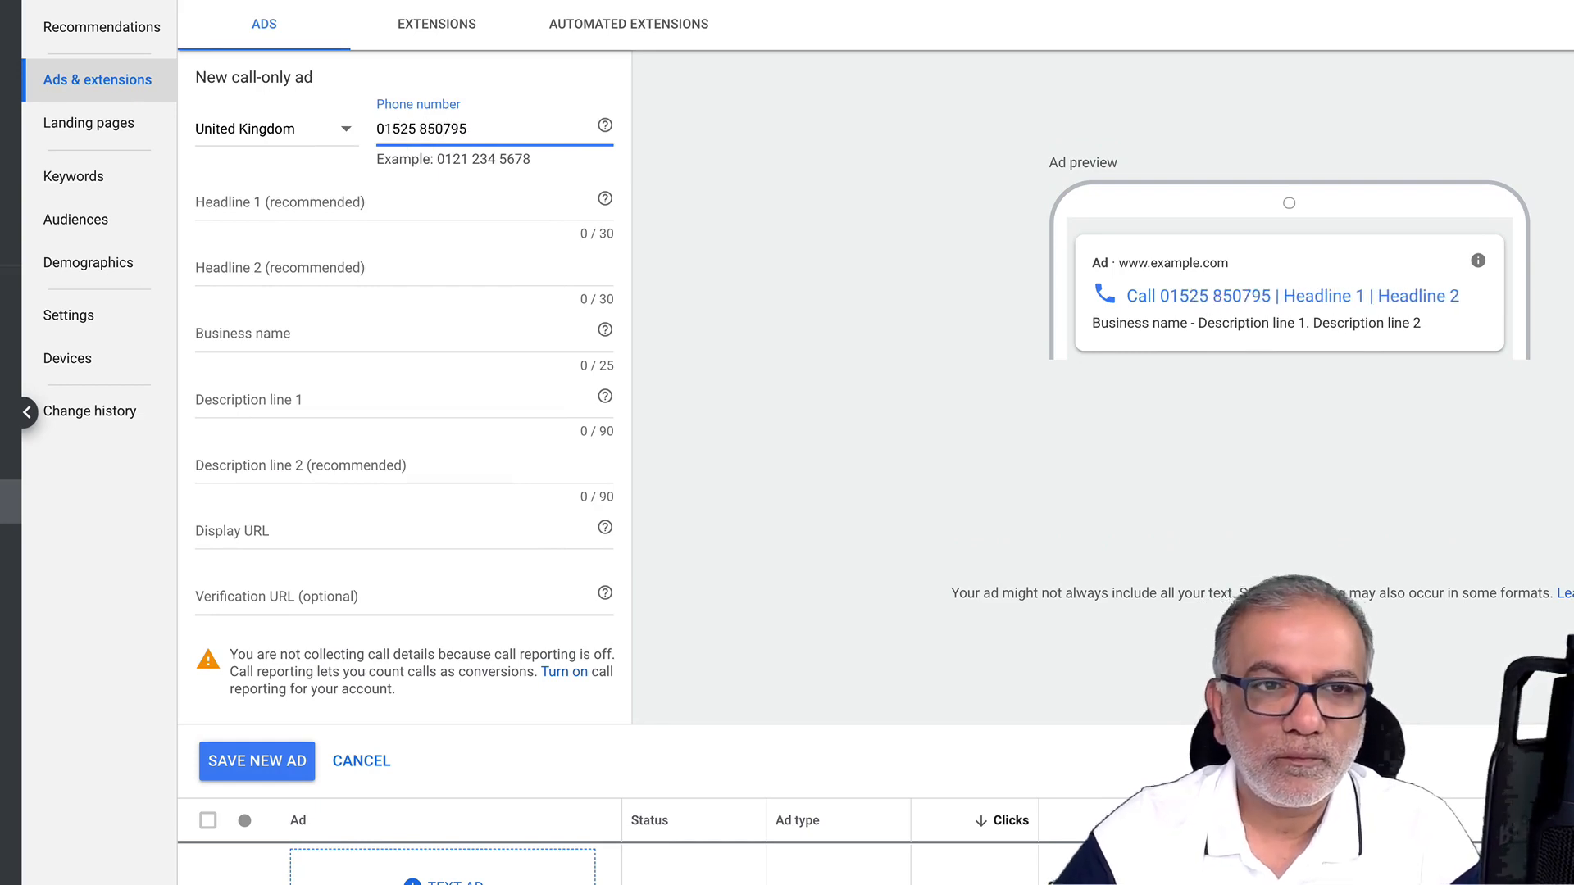
Set Headline 1 to 'Google Ads Marketing Agency'
click(348, 200)
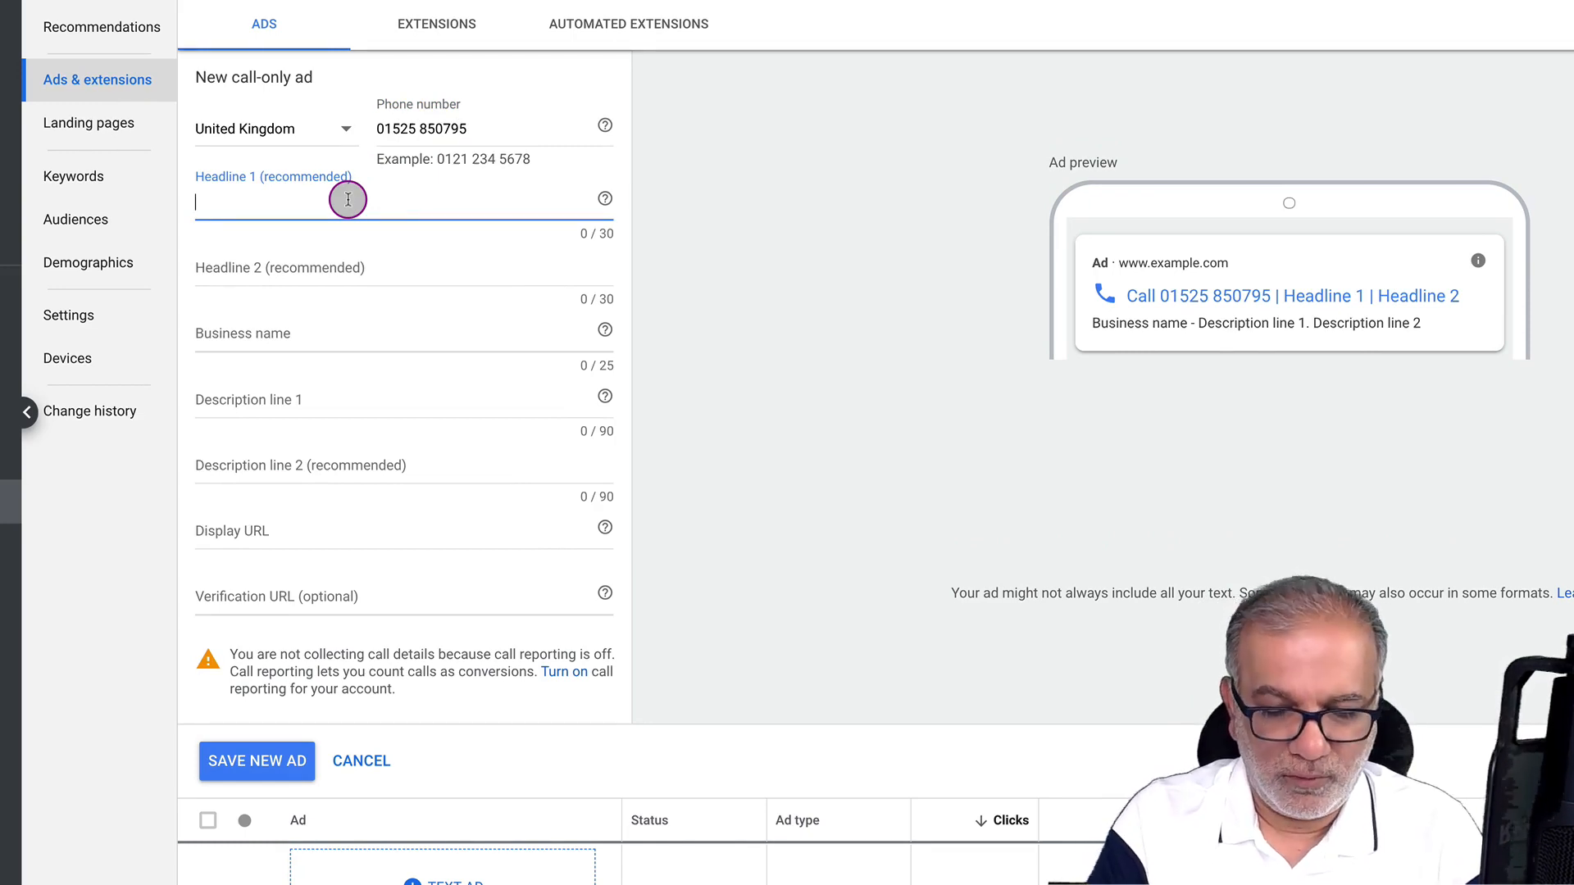
text(Call S)
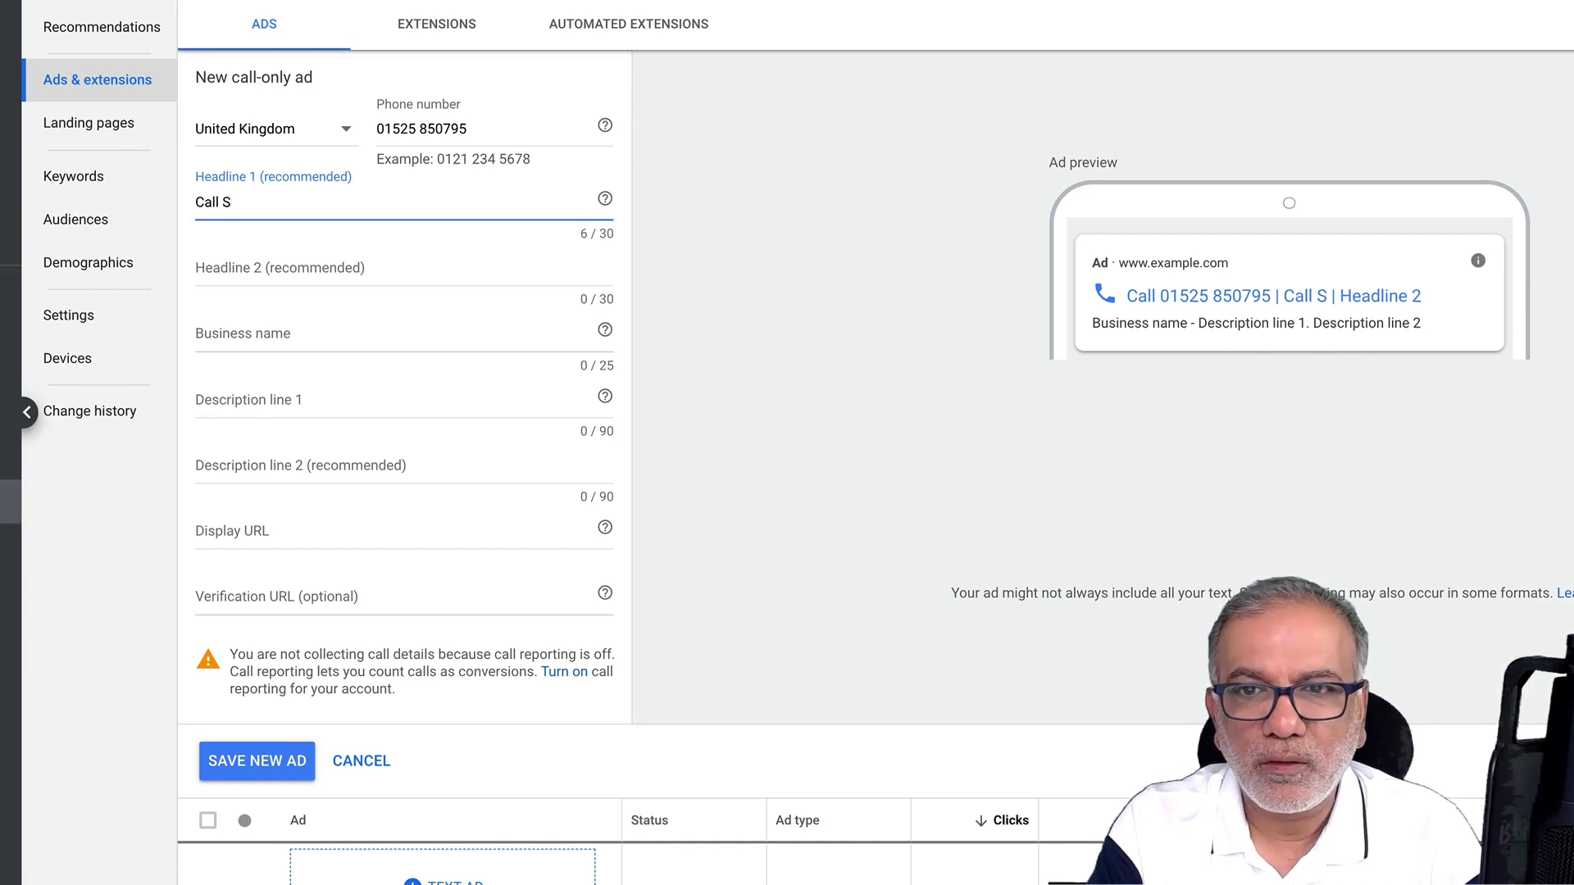
key(BackSpace)
key(BackSpace)
key(BackSpace)
key(BackSpace)
key(BackSpace)
key(BackSpace)
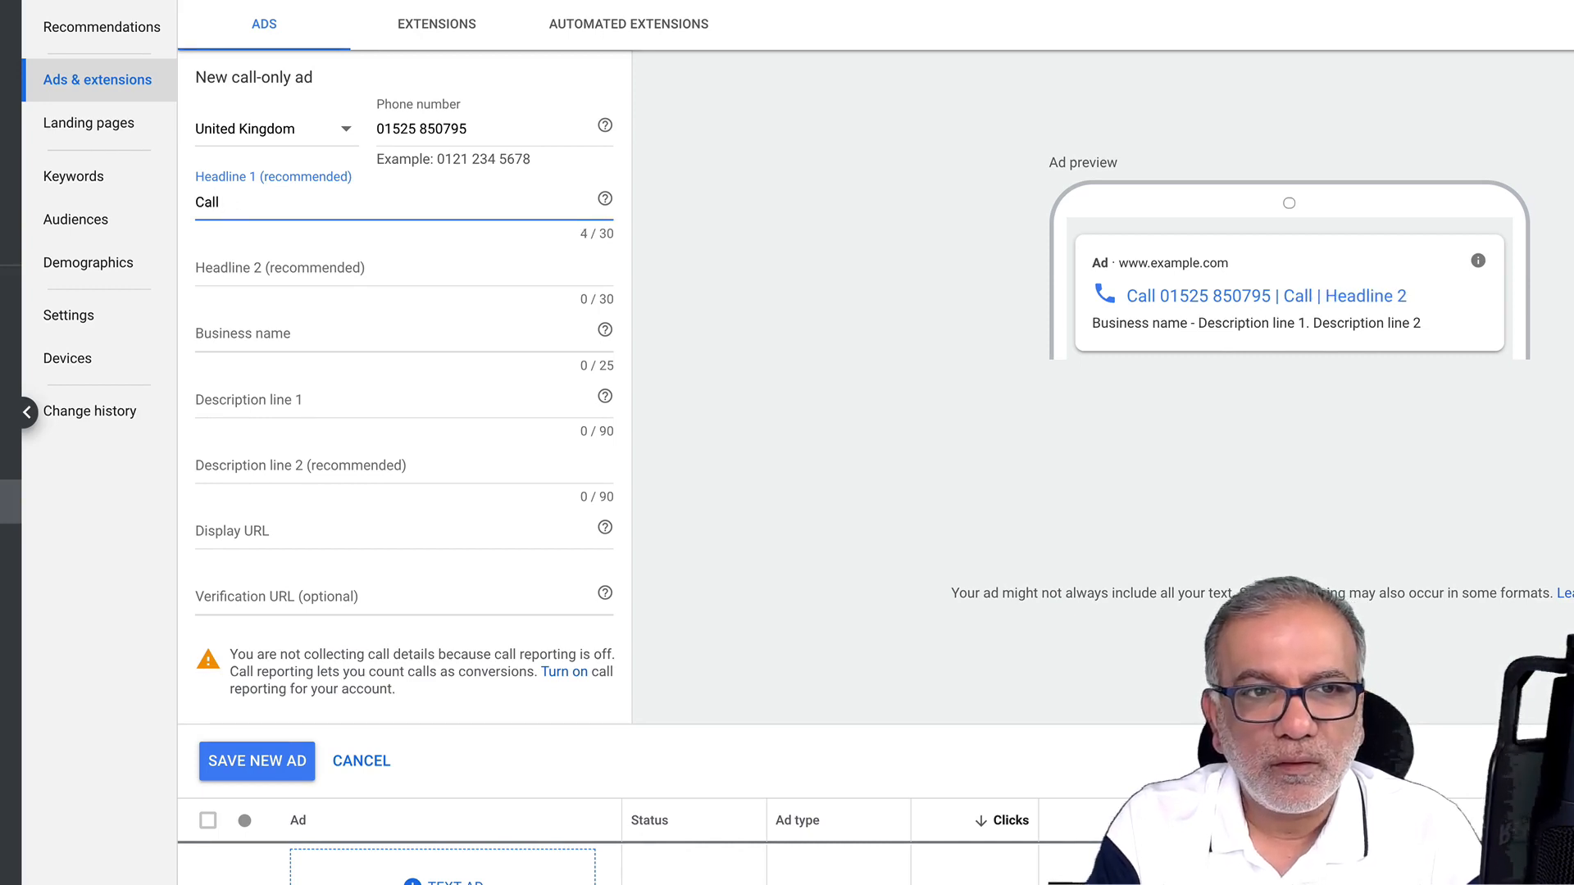
text(D)
key(BackSpace)
text(Google Ads)
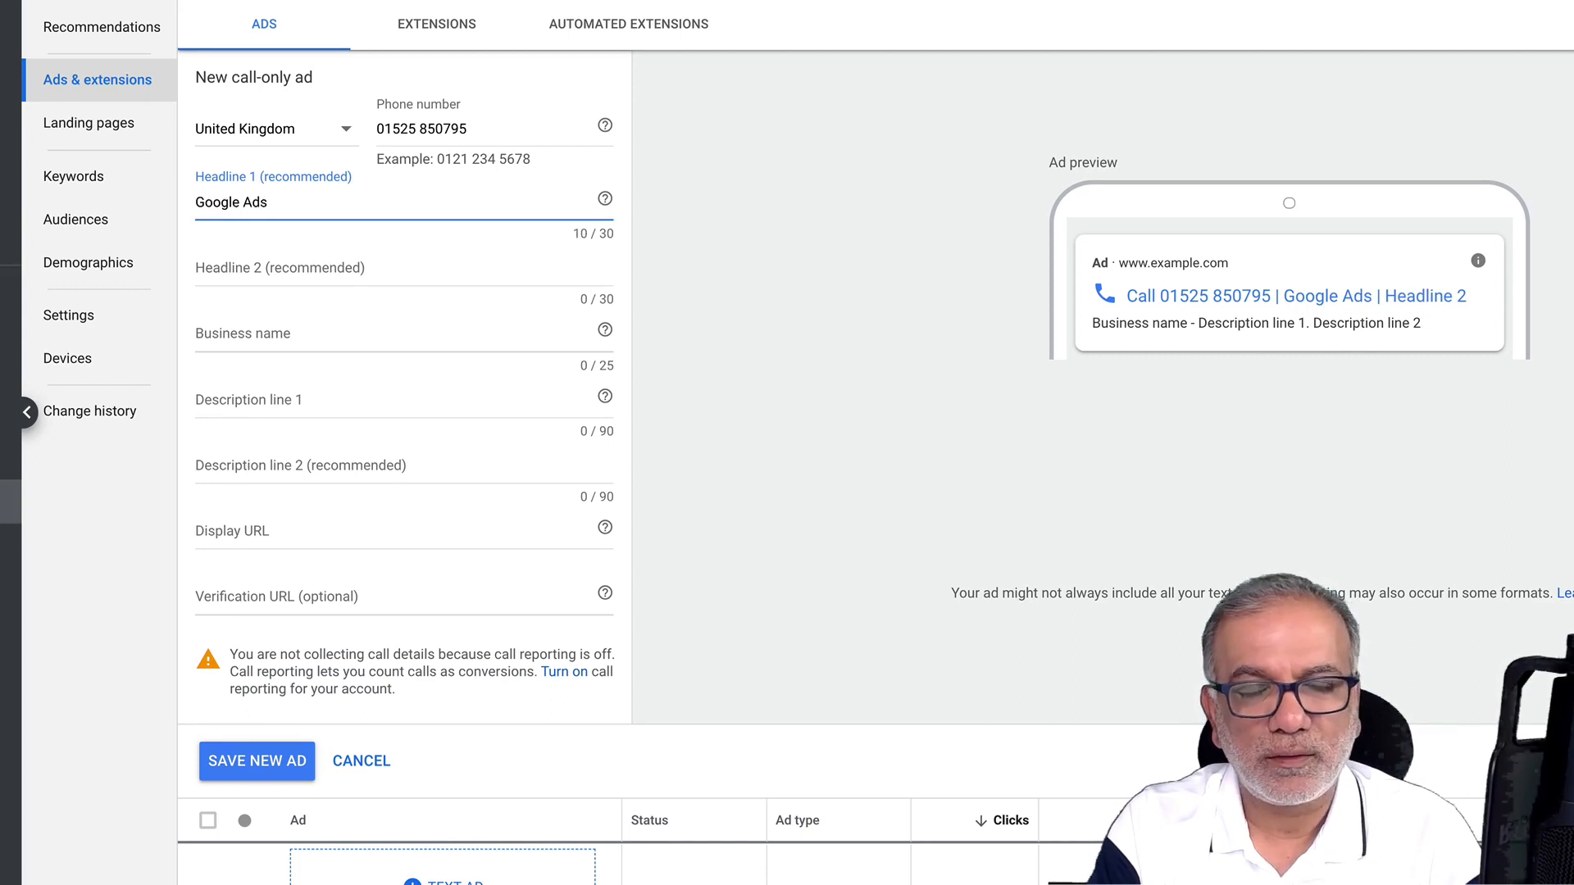
text( Marketing )
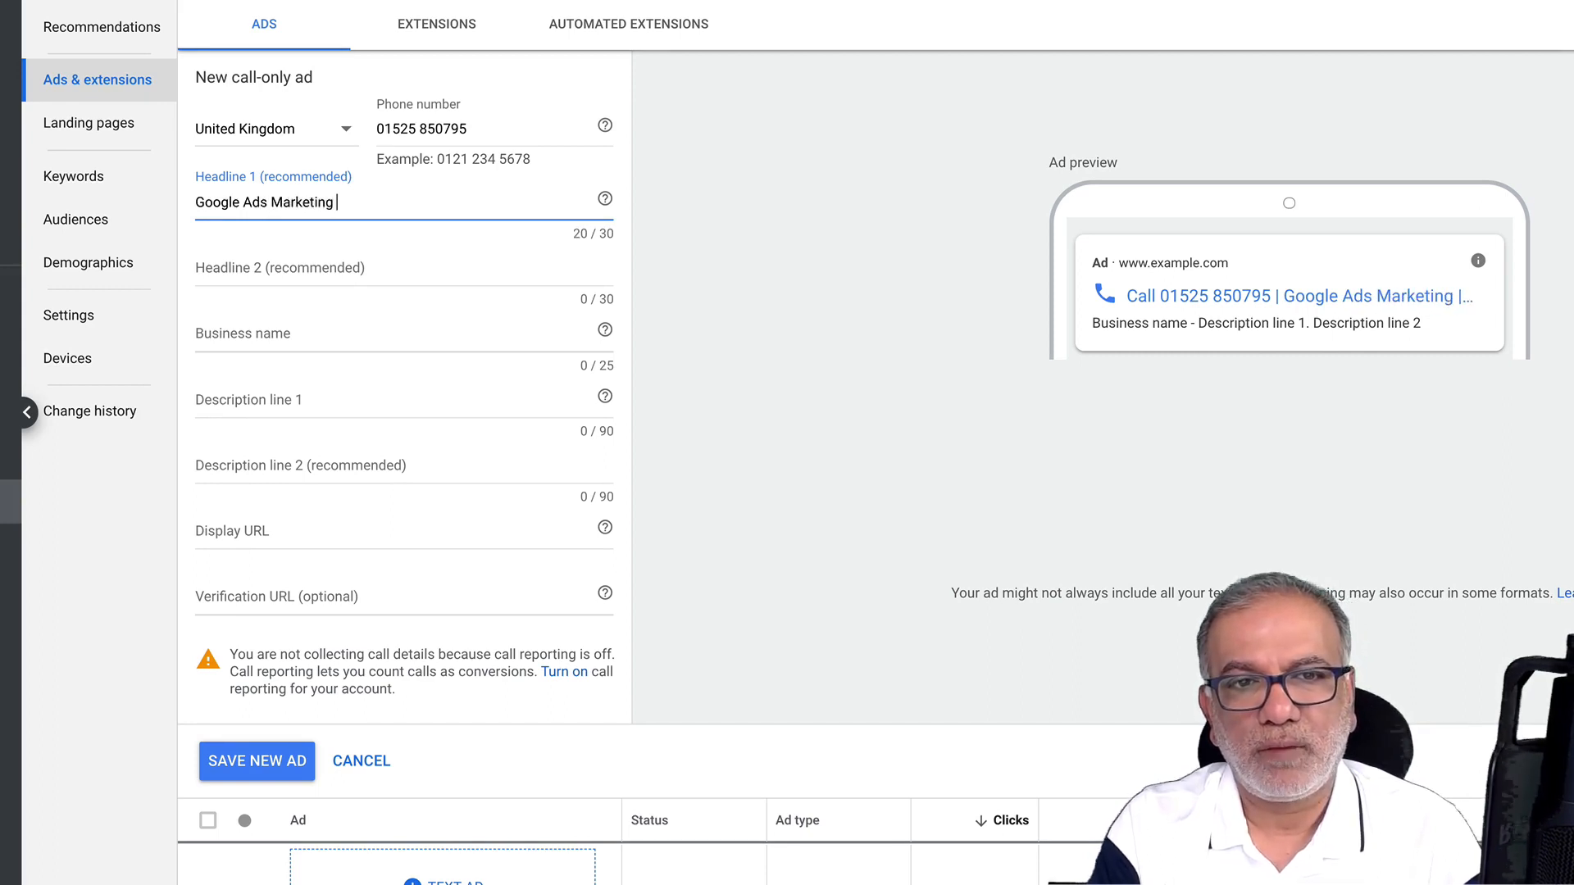
text(Agency)
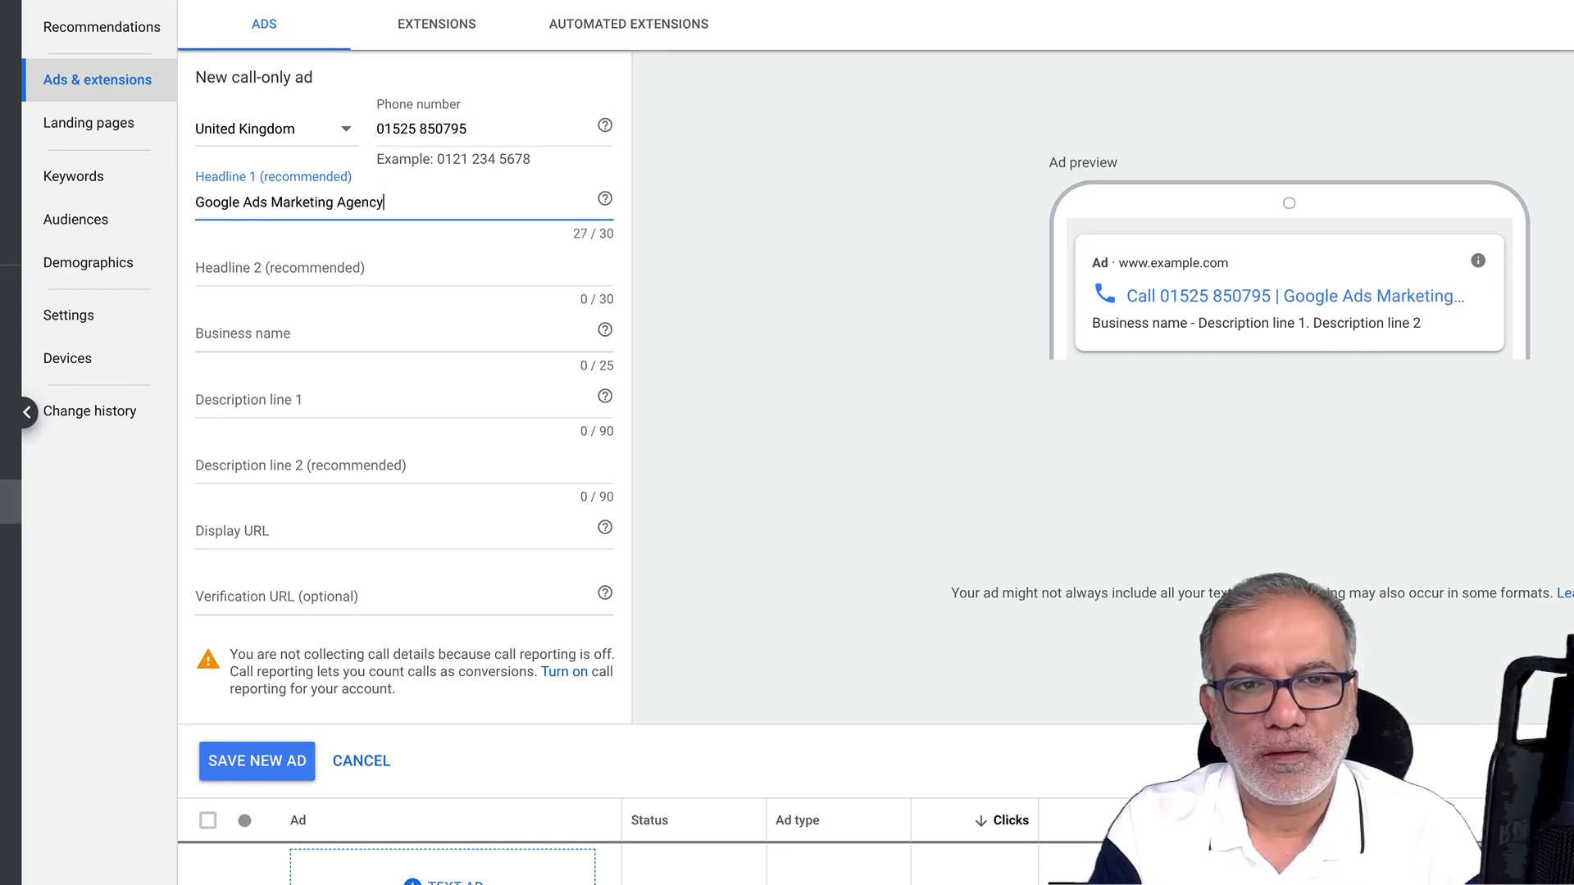
key(Tab)
key(Tab)
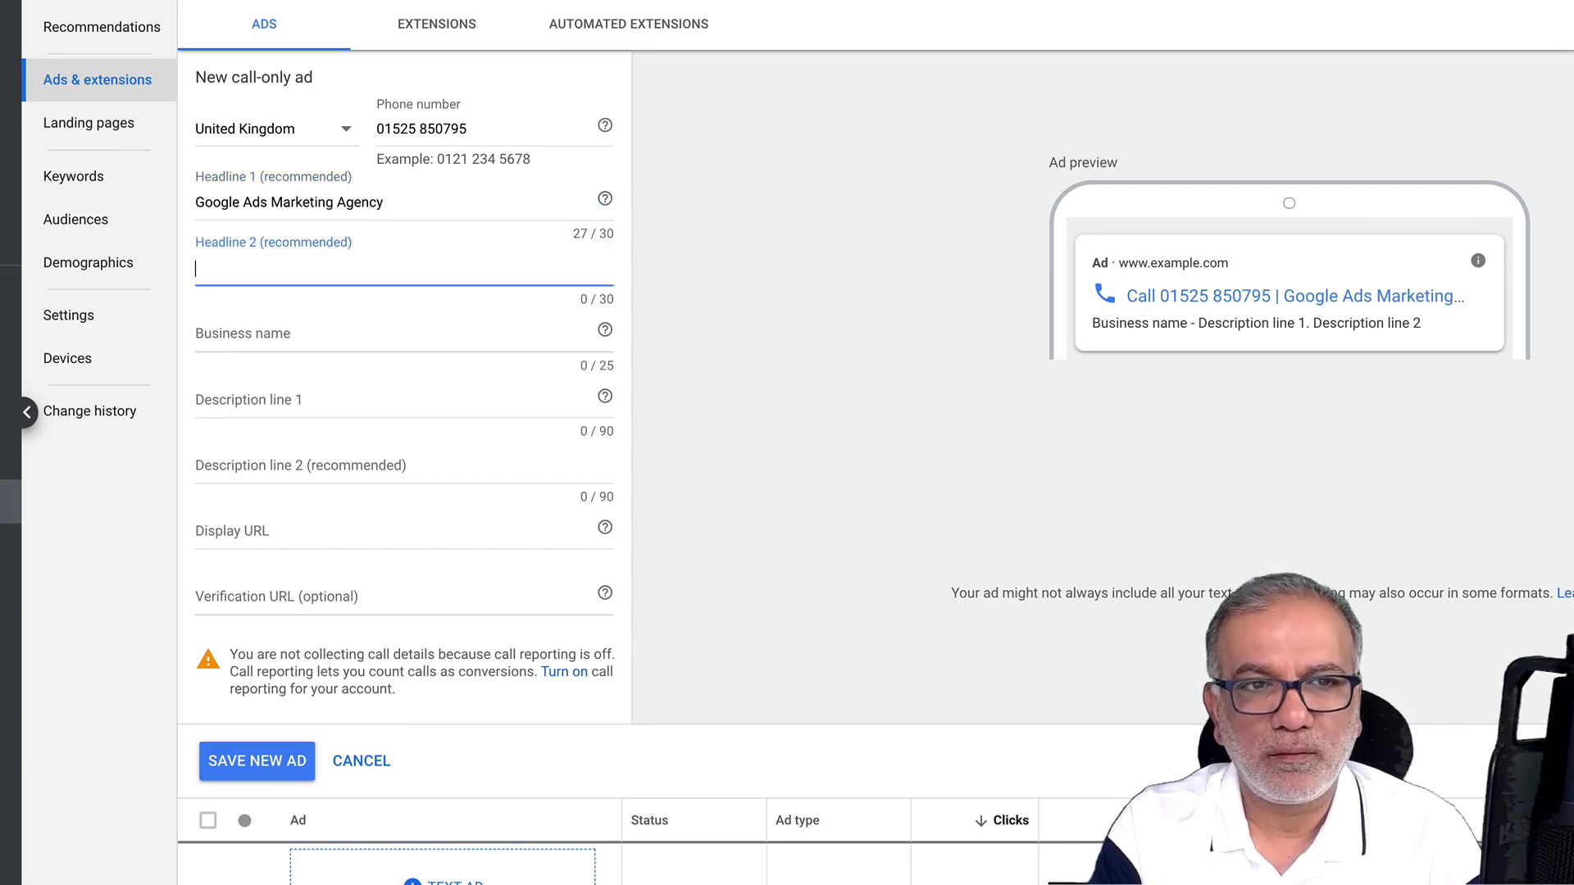
Set Headline 2 to 'Get Positive ROI From Your Ads'
text(Wa)
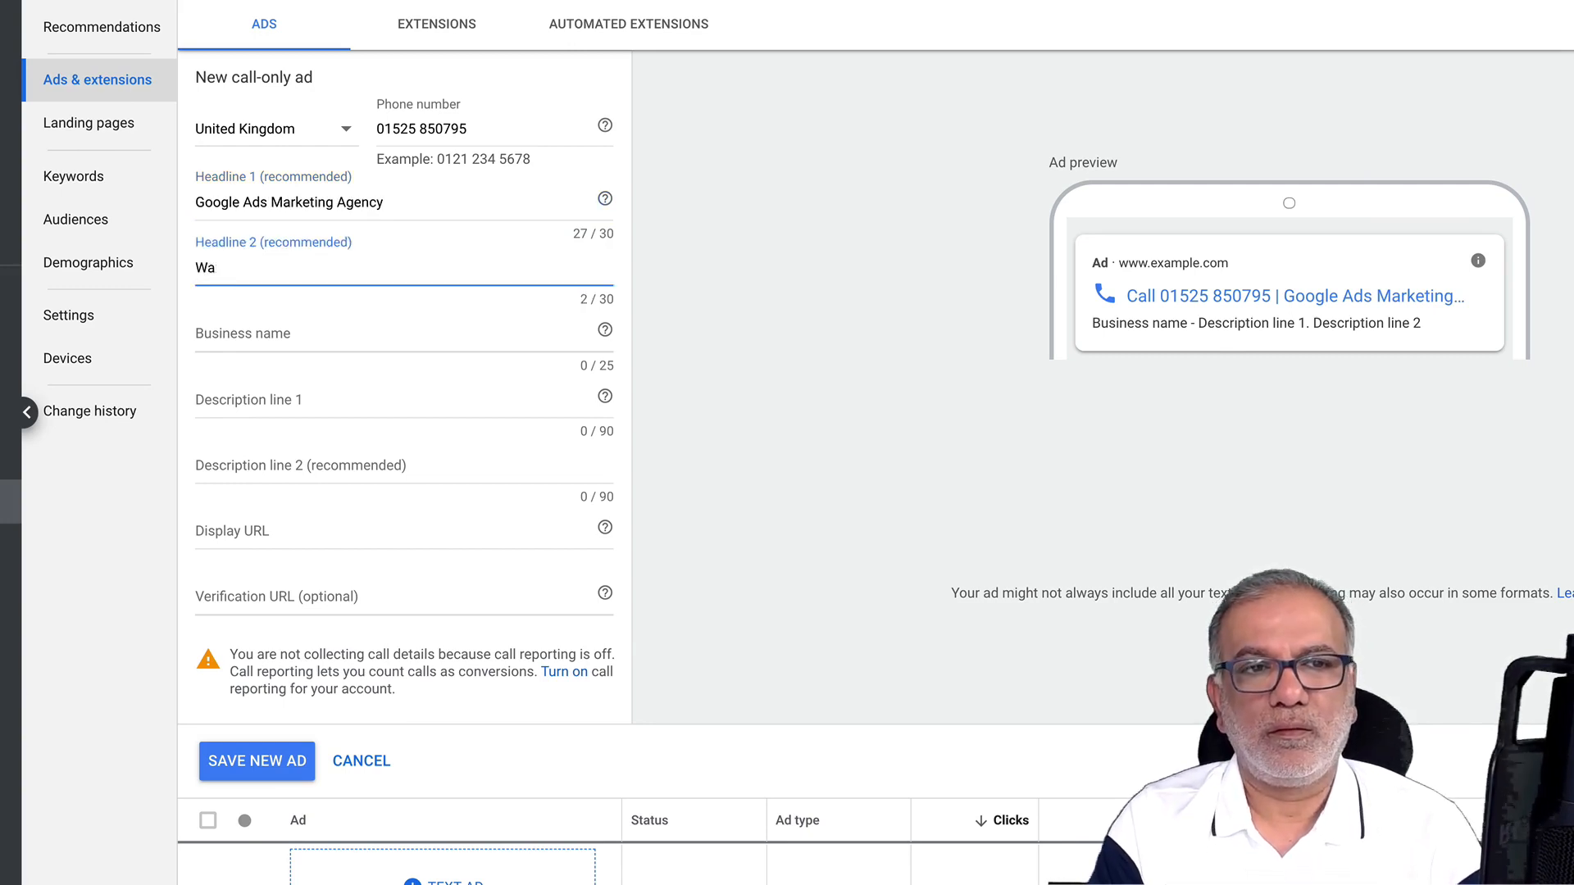
text(et Higher)
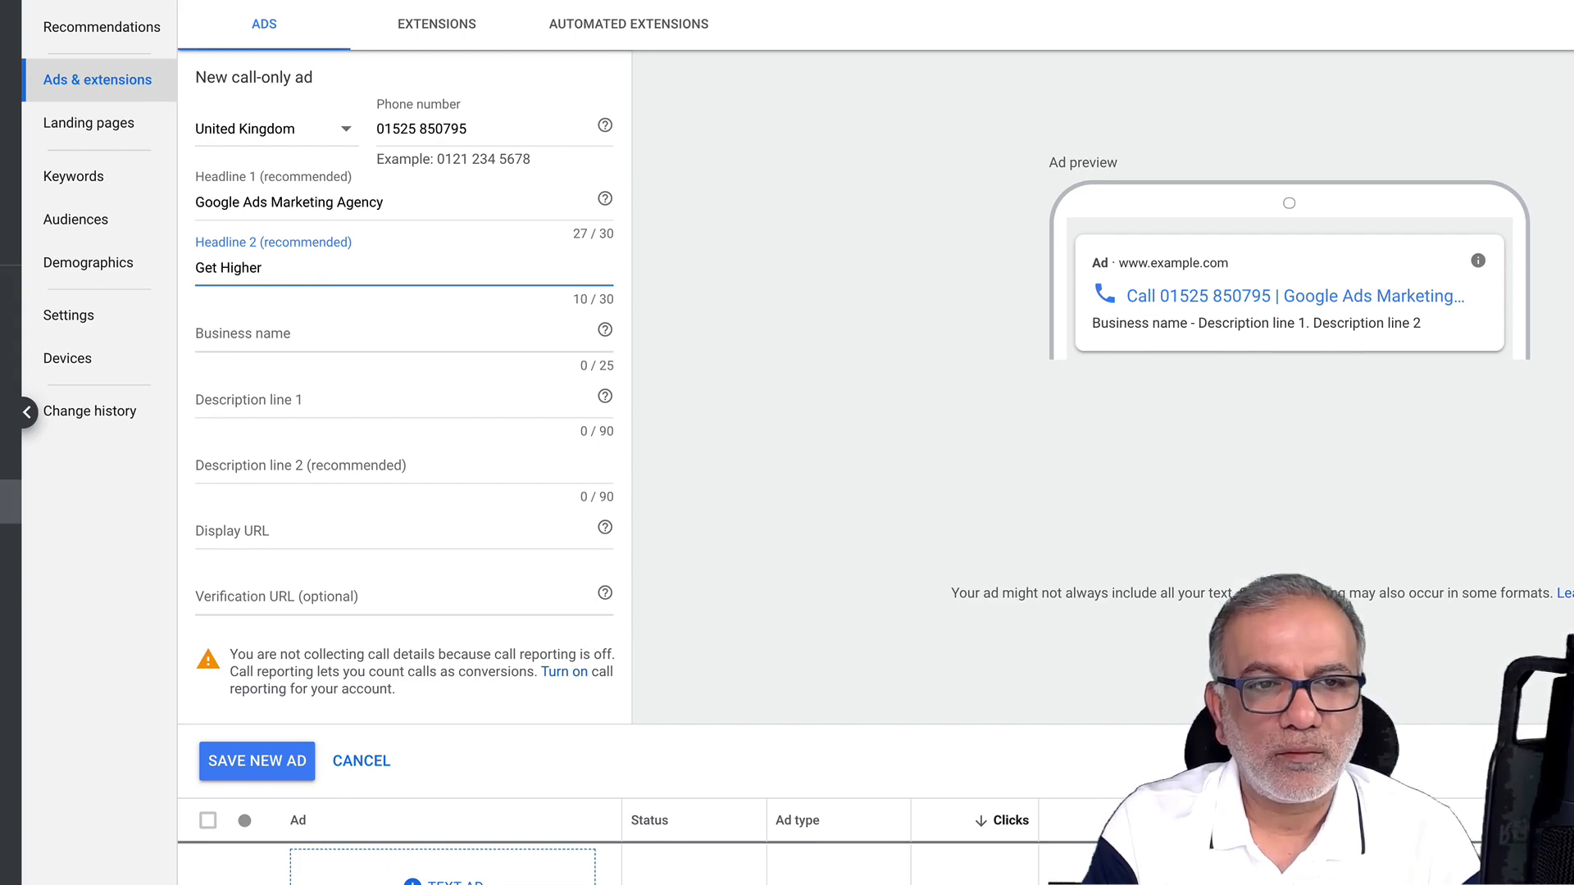
key(BackSpace)
key(BackSpace)
key(BackSpace)
key(BackSpace)
key(BackSpace)
key(BackSpace)
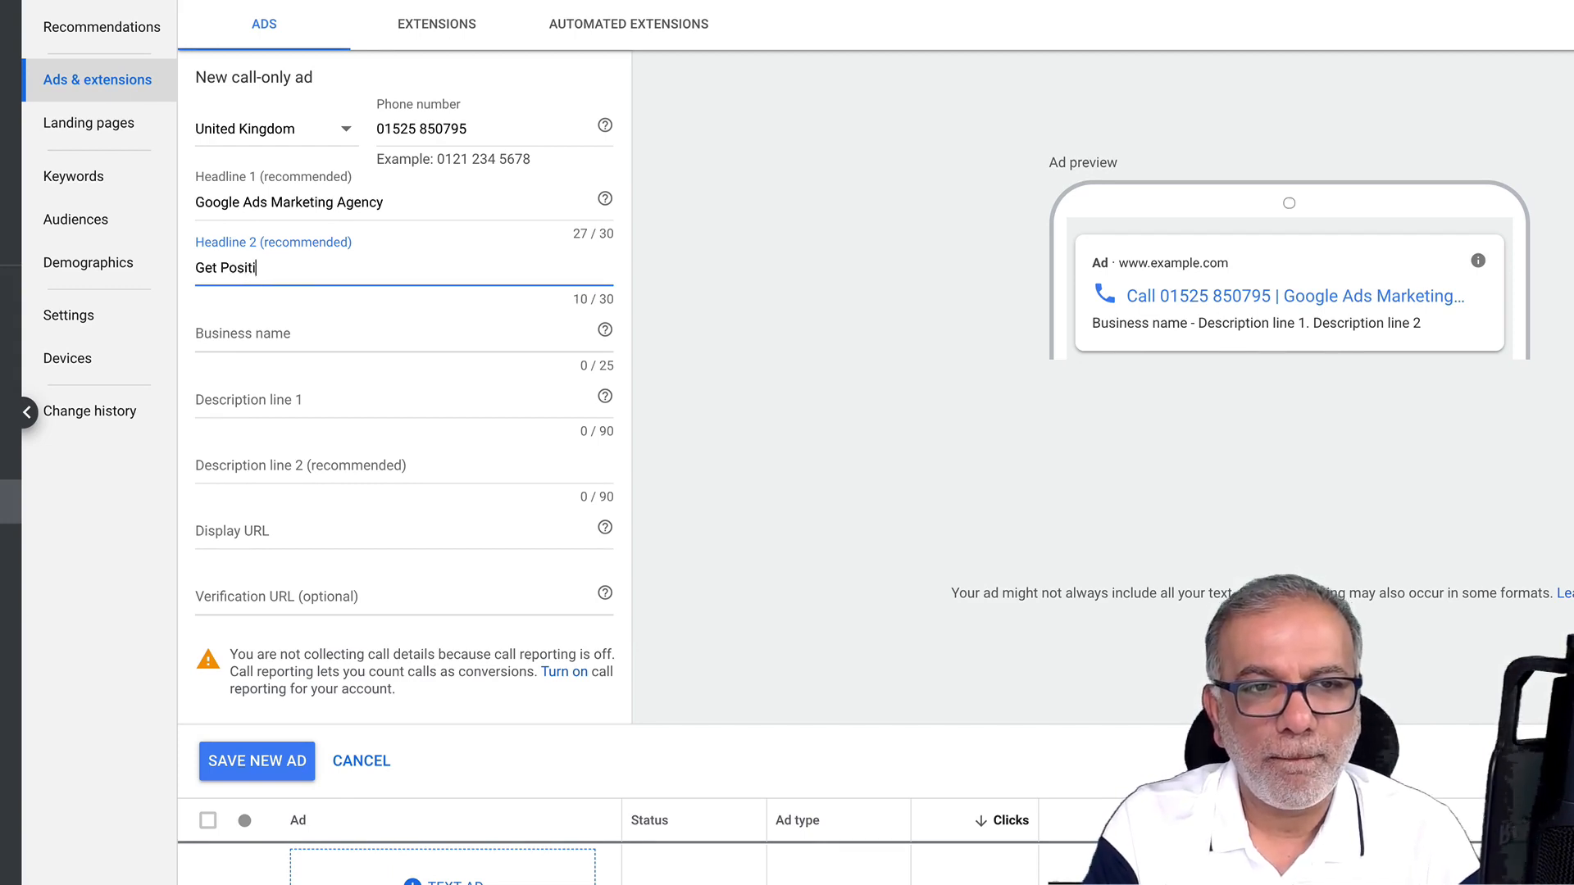
text(Positive ROI )
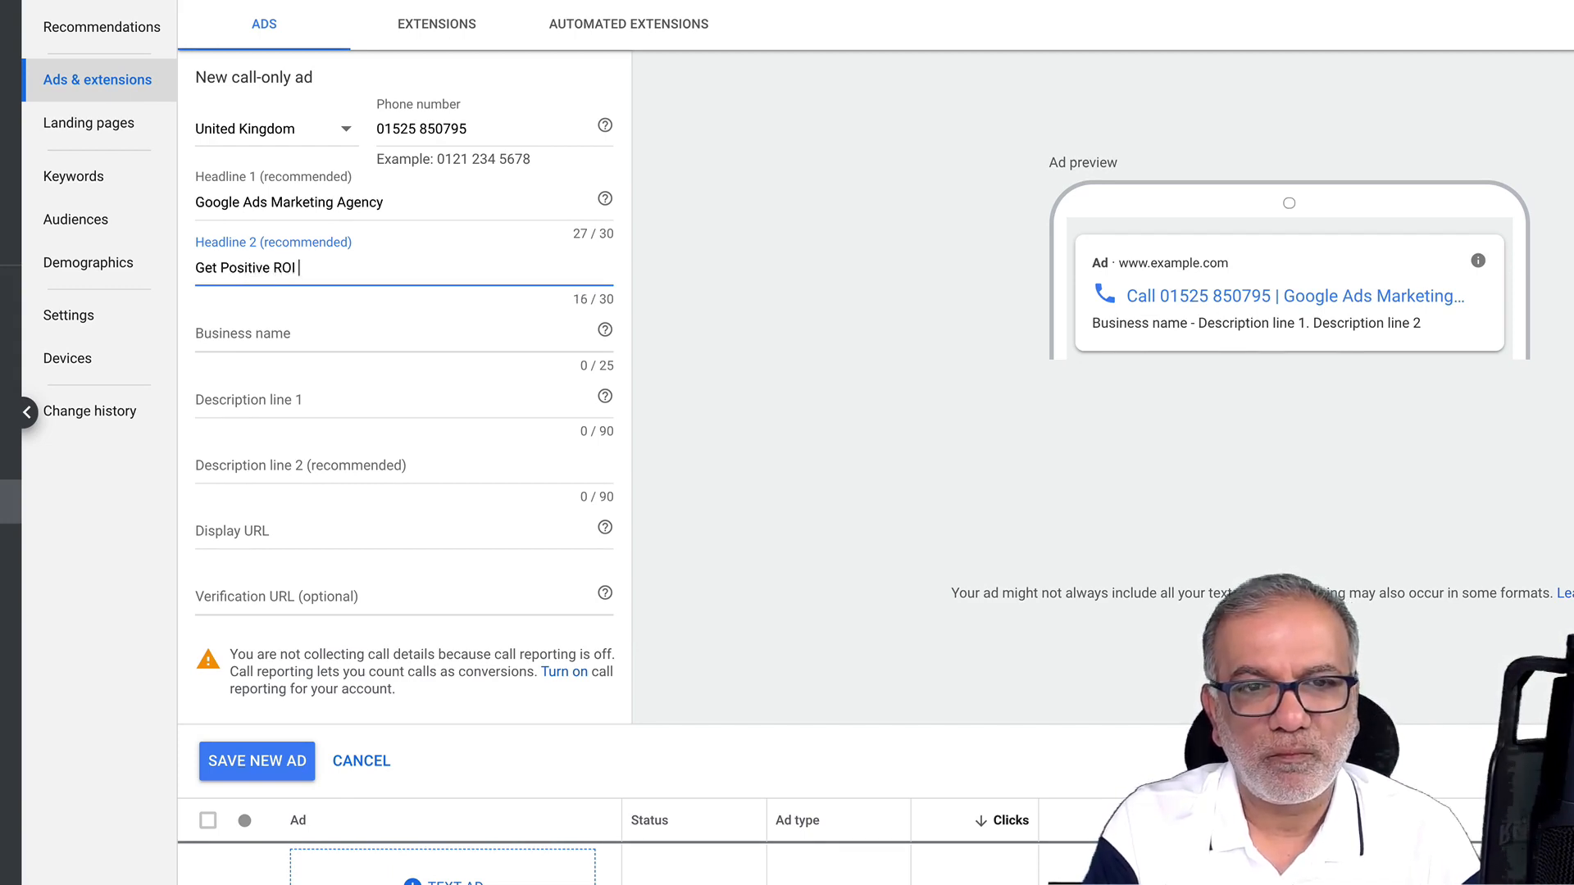
text(From Your Ads)
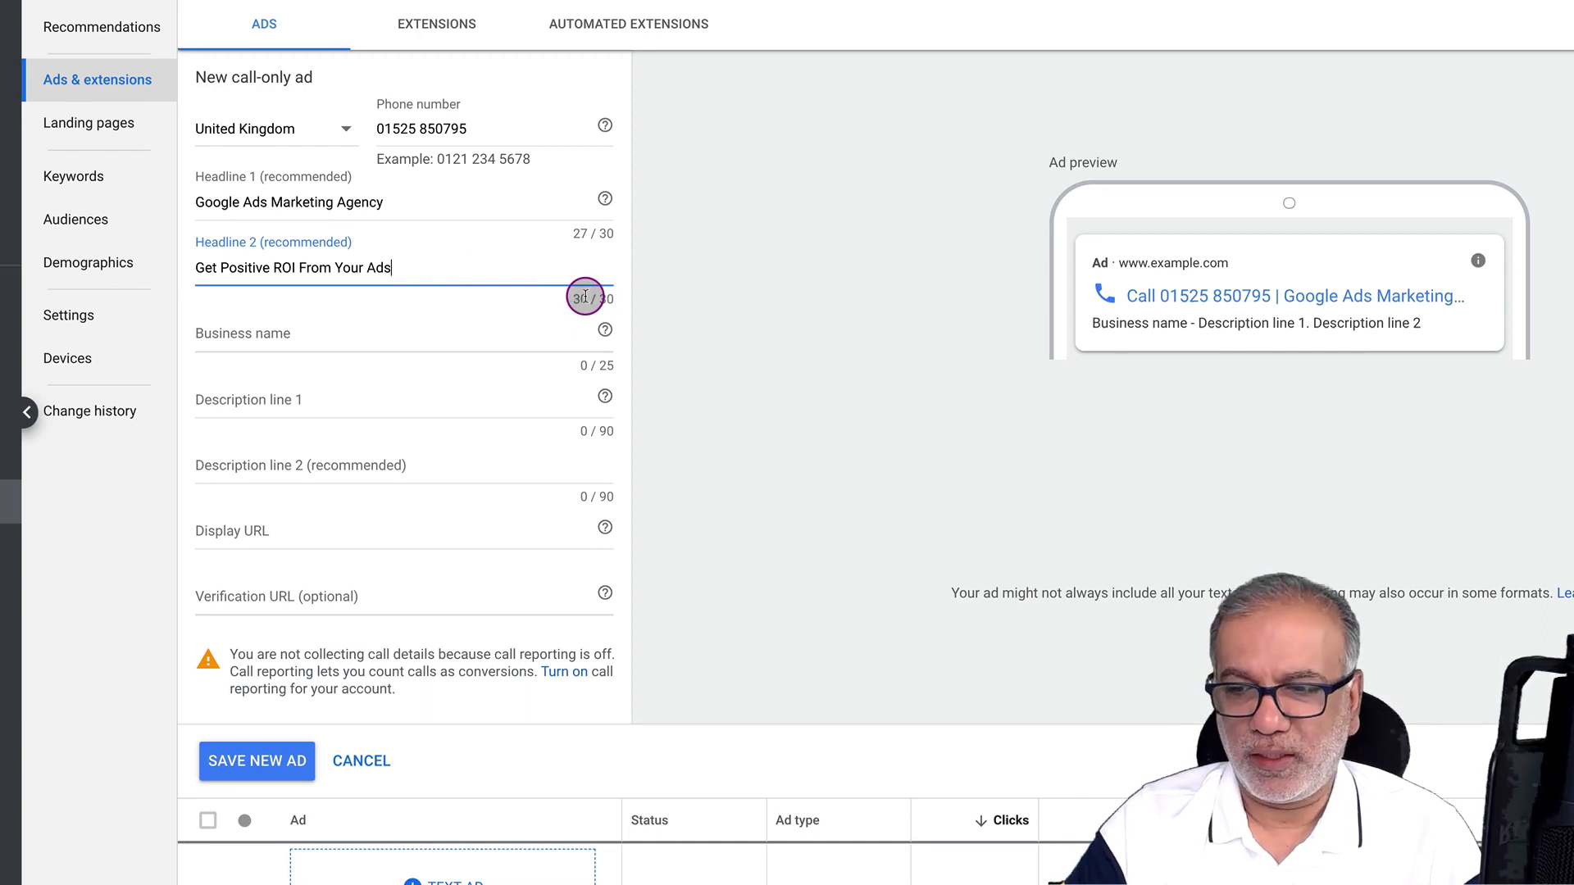
click(372, 336)
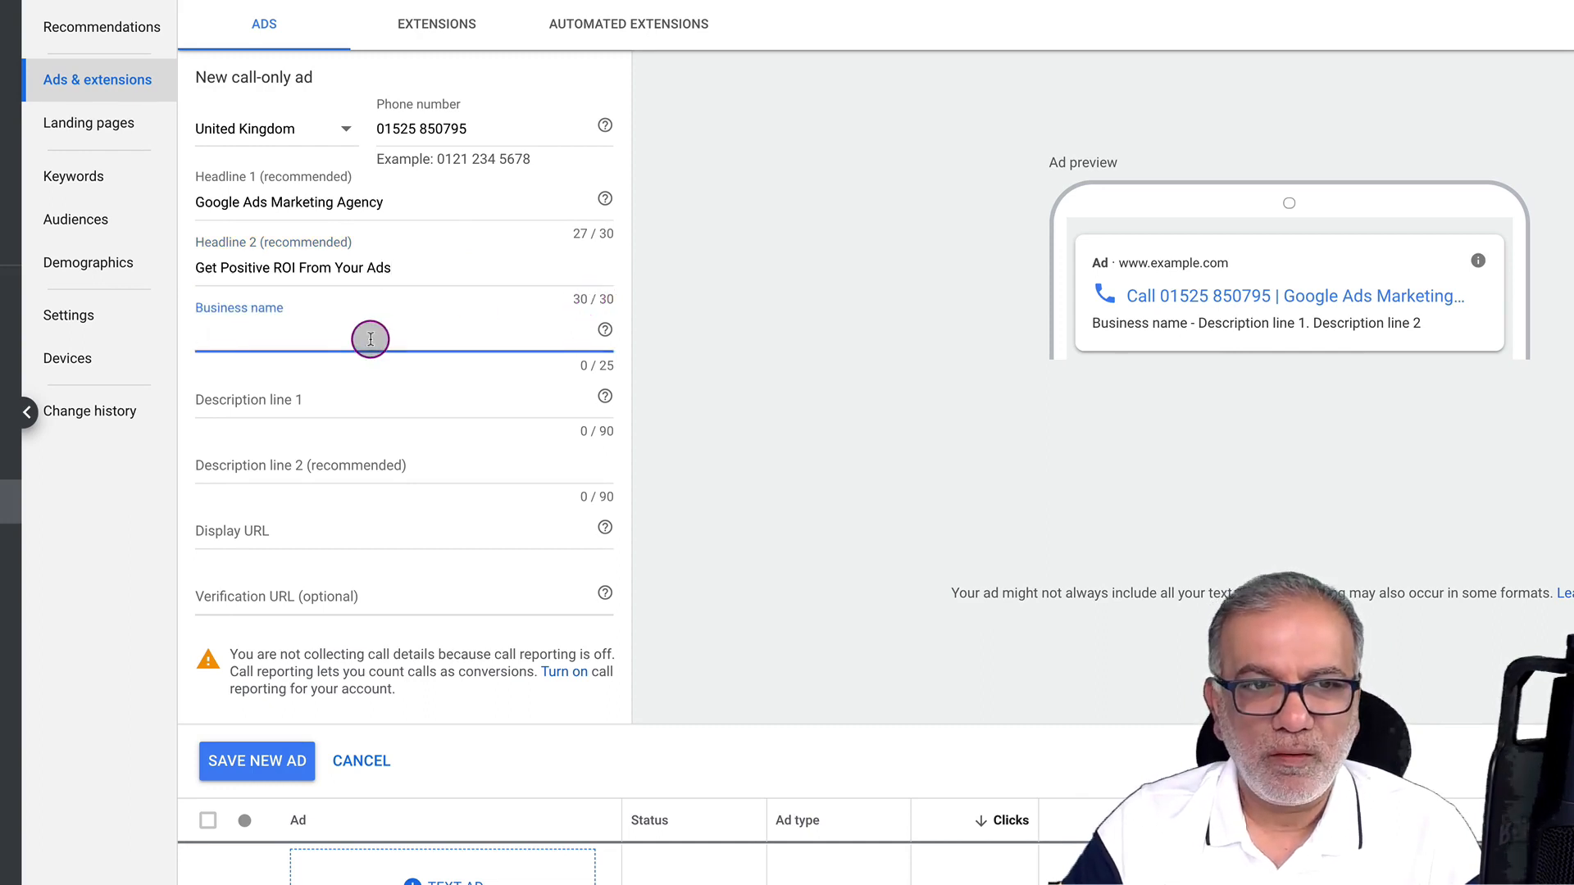
text(SF Digital )
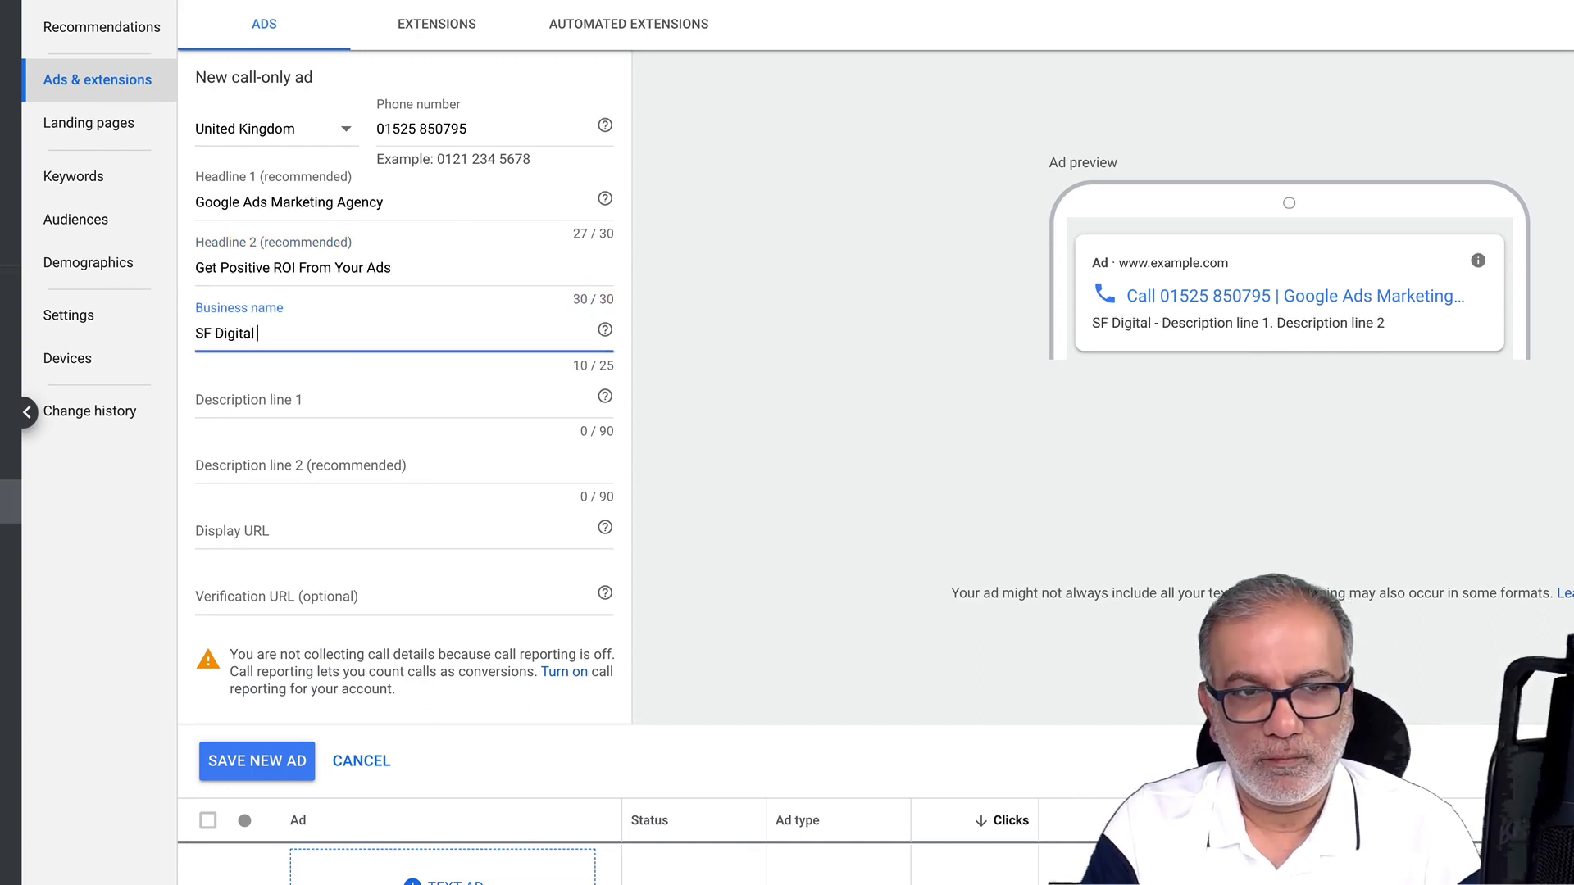
text(Studios)
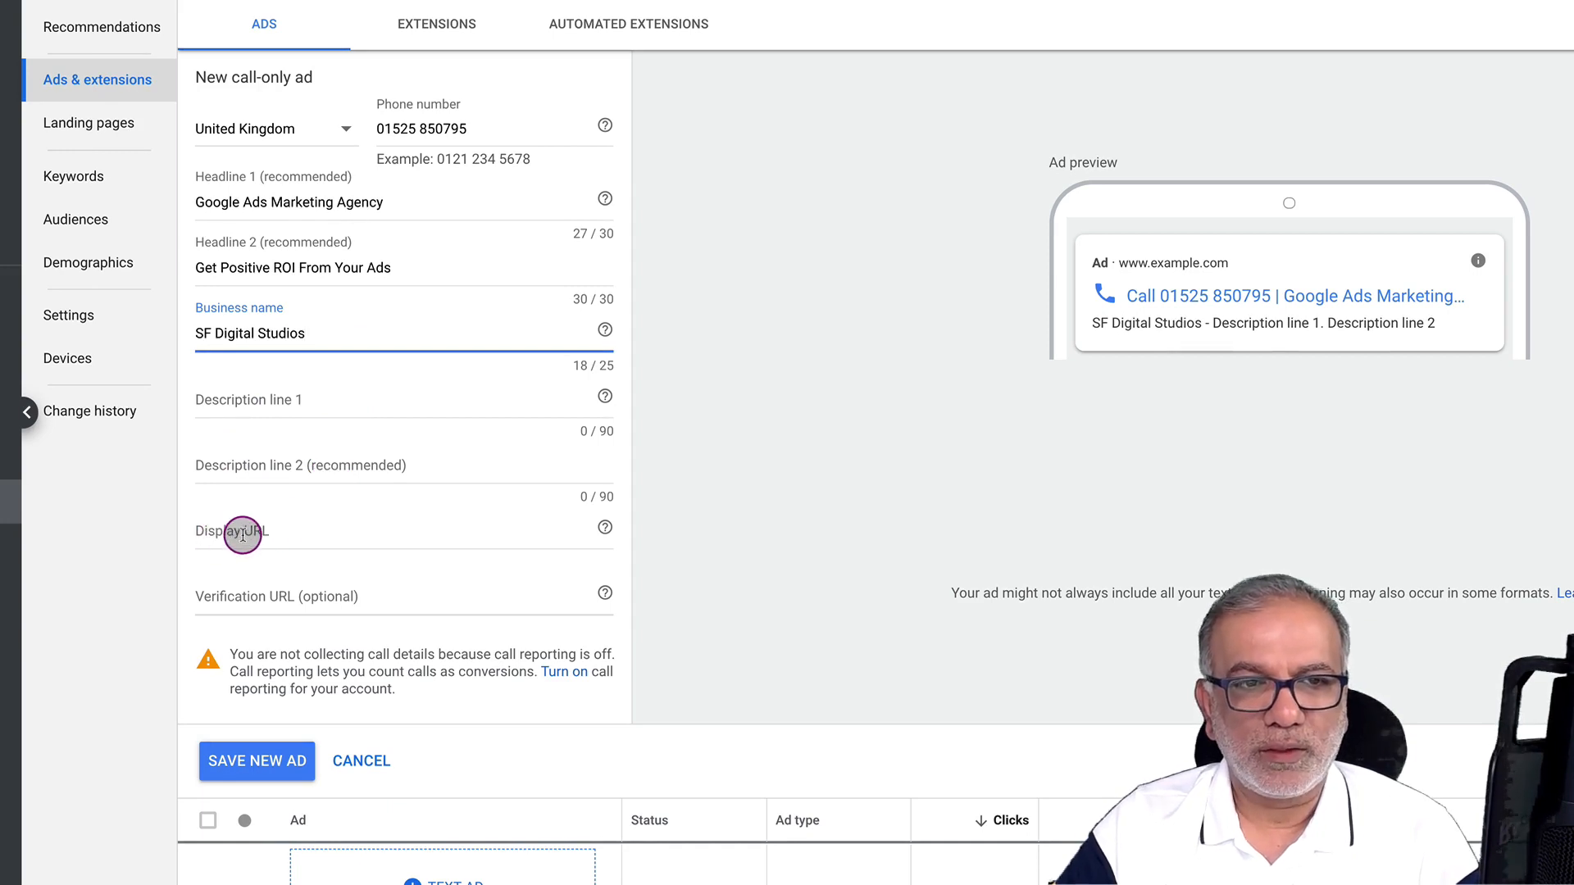
click(243, 535)
text(www.)
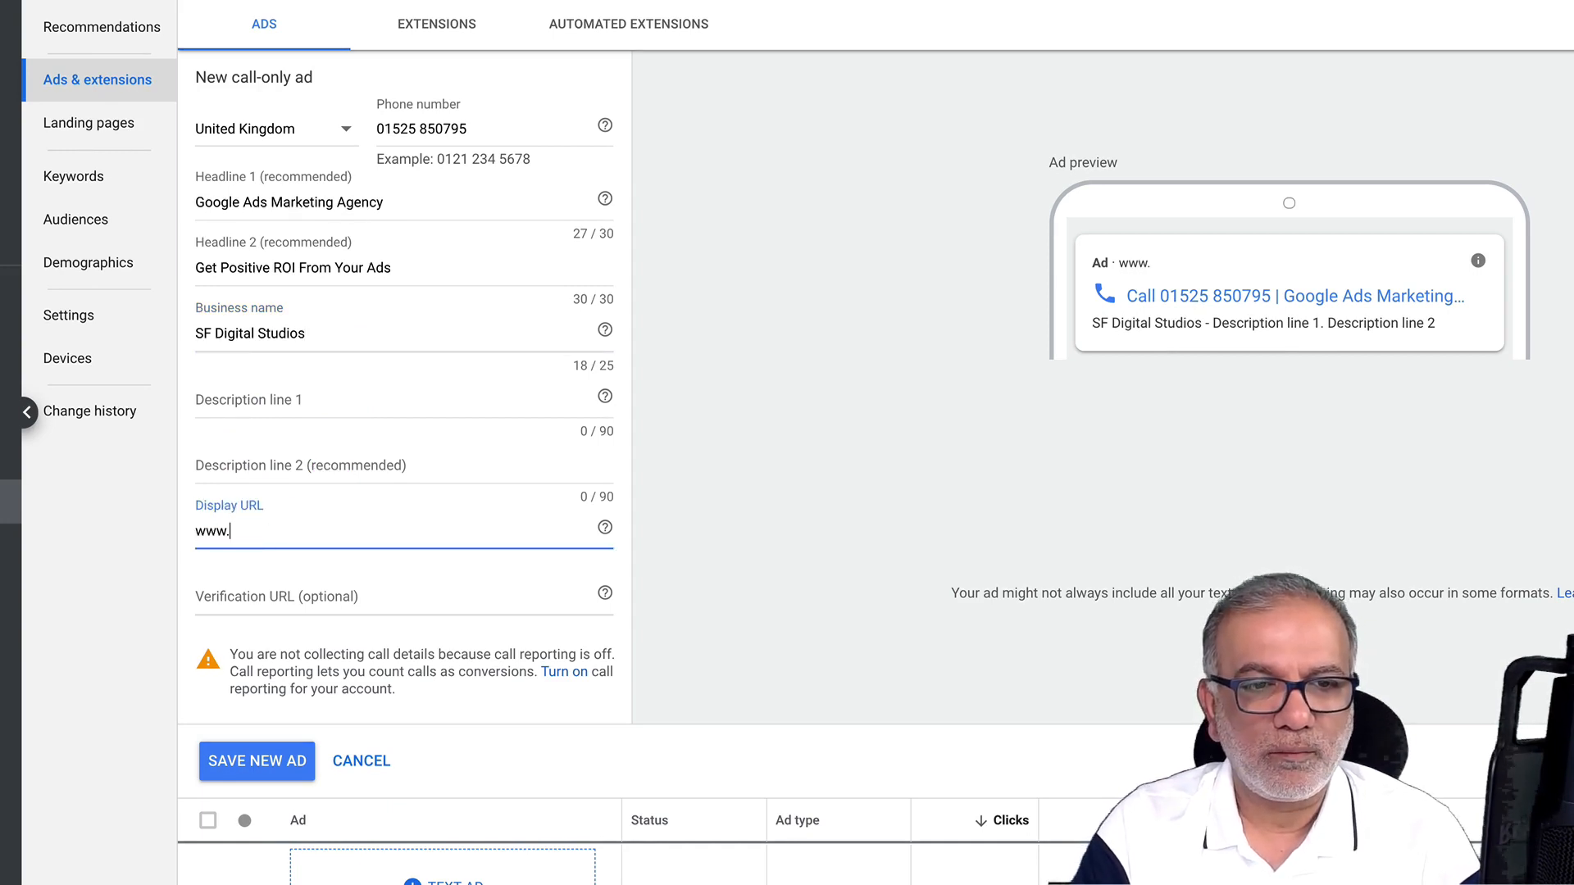
text(sfdigital.co.uk)
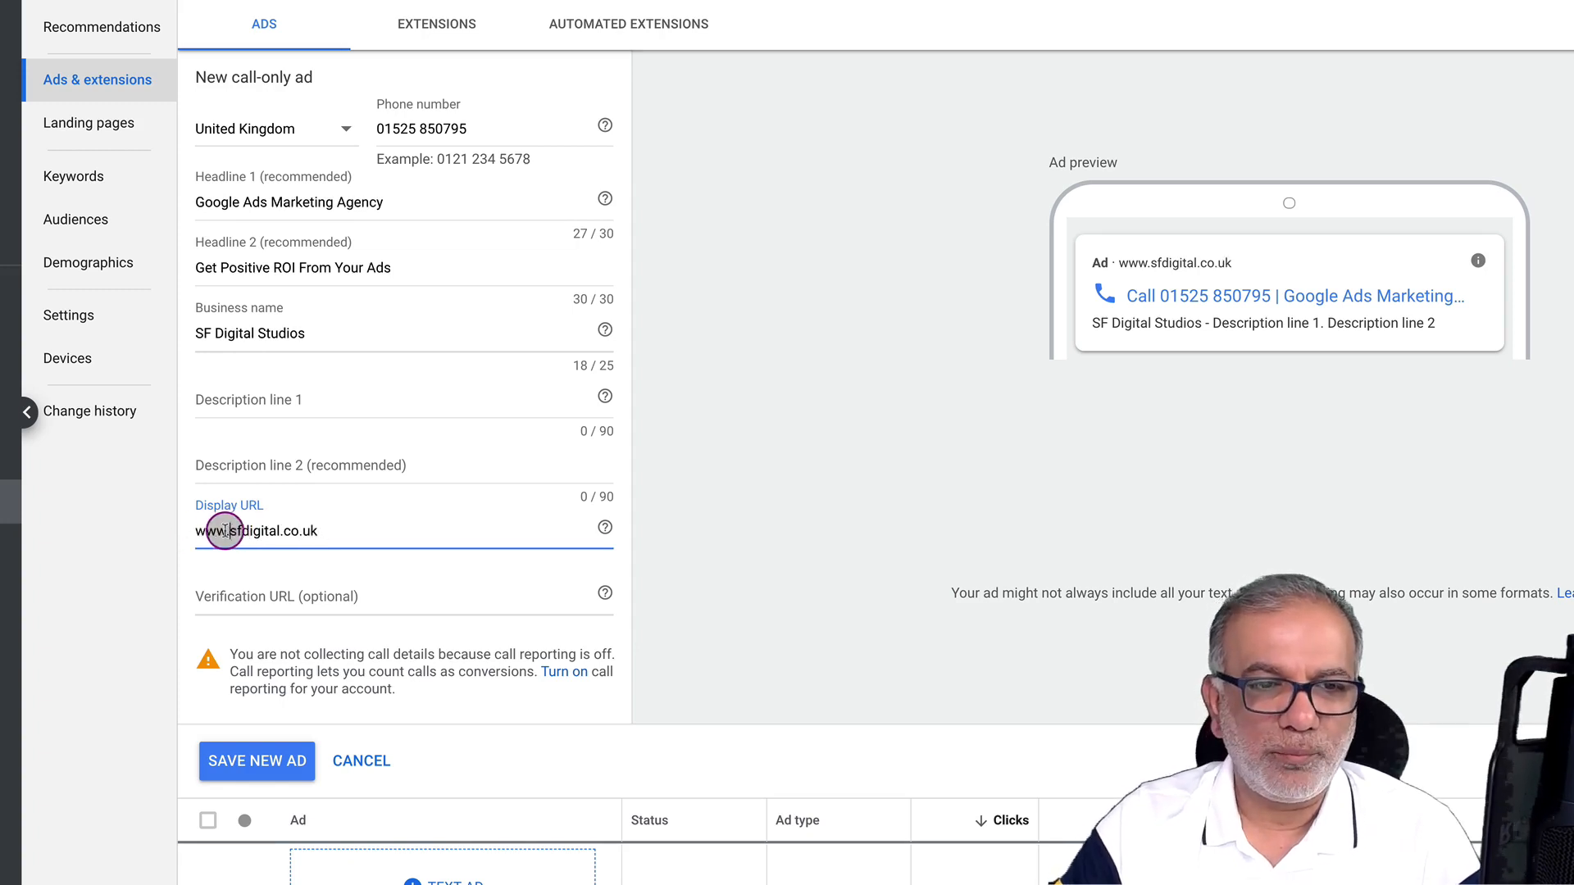
drag(230, 531, 184, 532)
key(BackSpace)
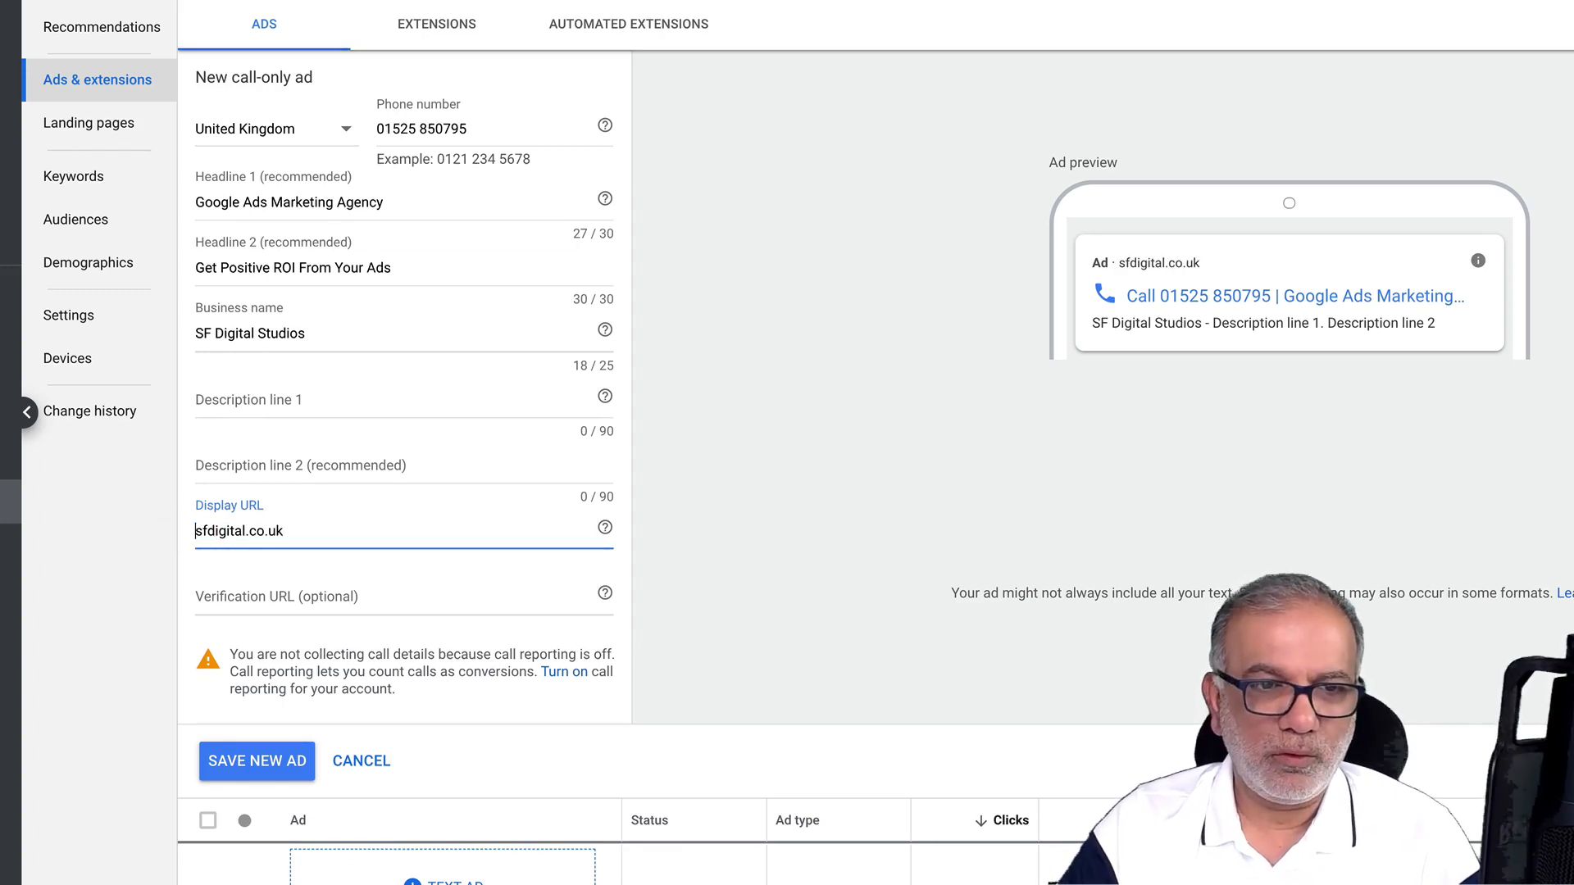
click(255, 597)
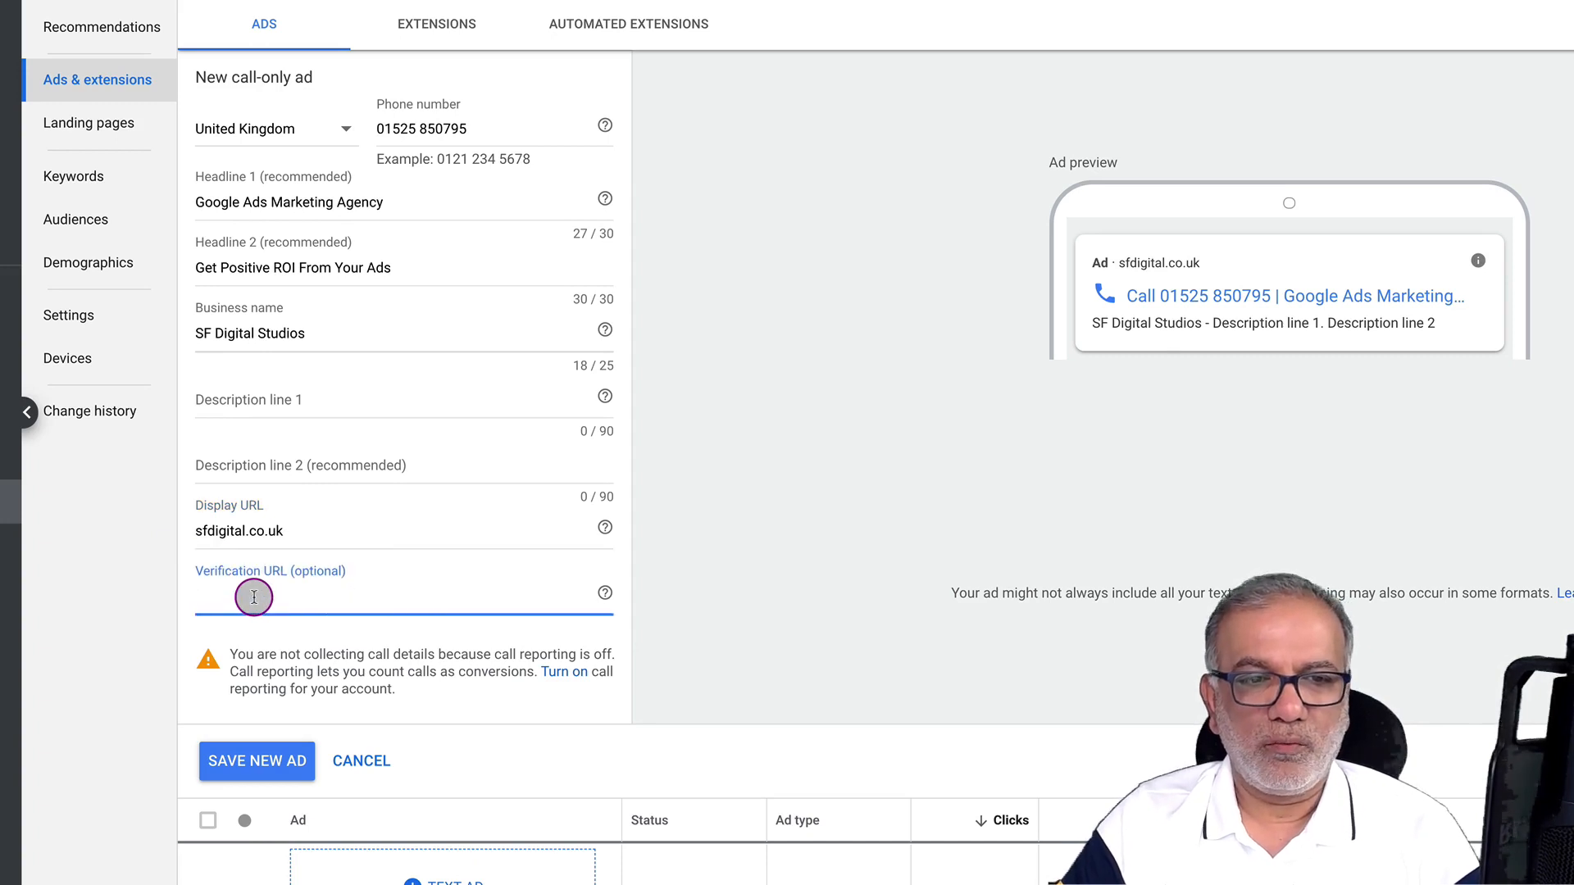
text(www.sfdigital)
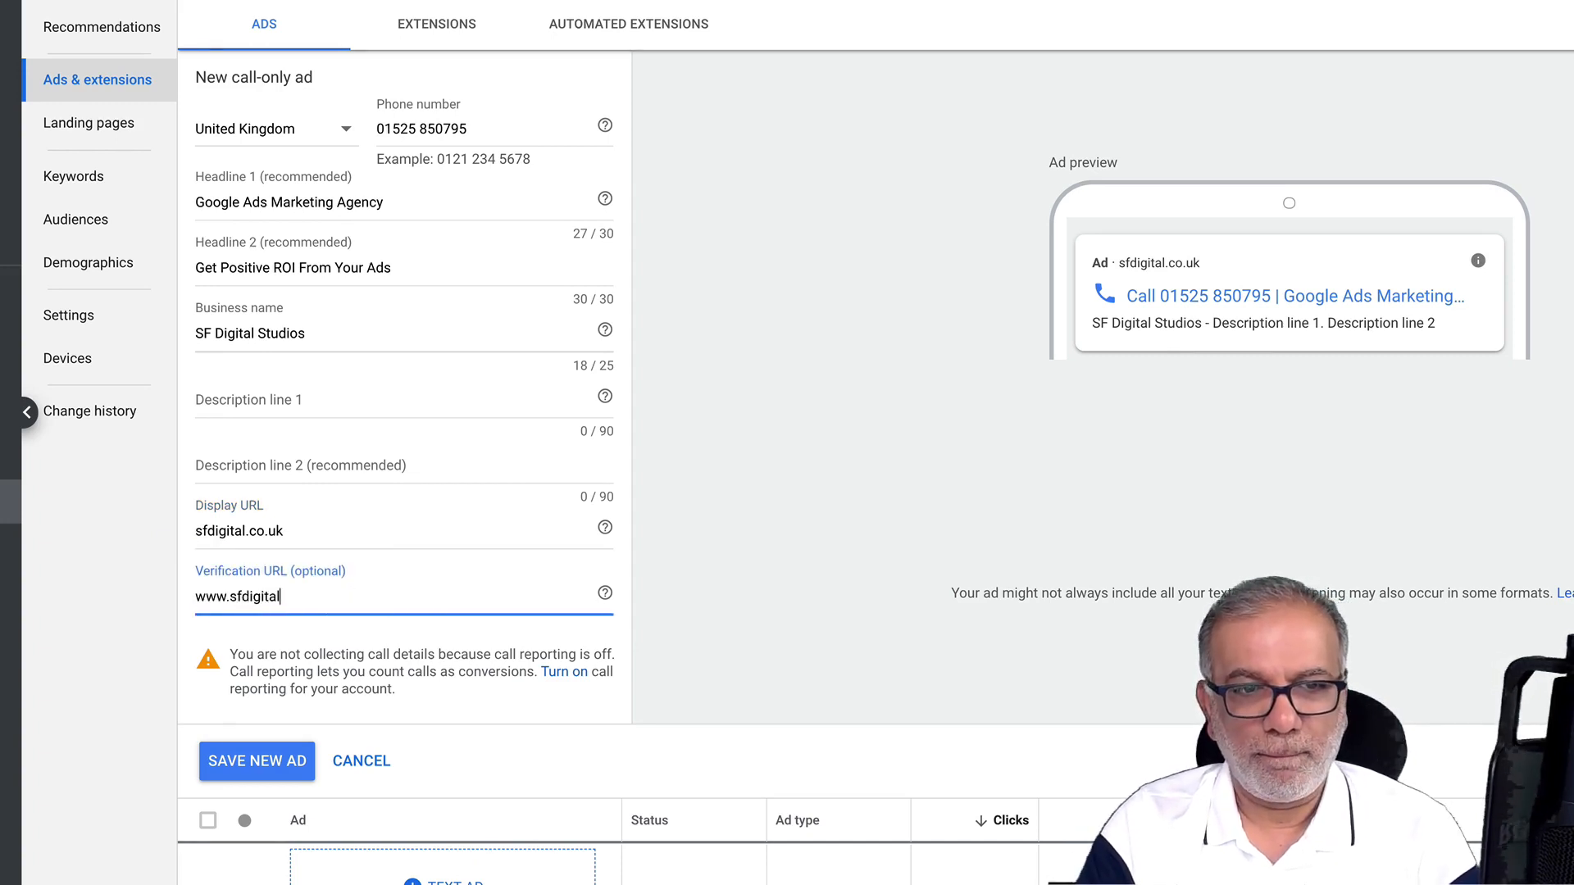
text(.co.uk)
key(Tab)
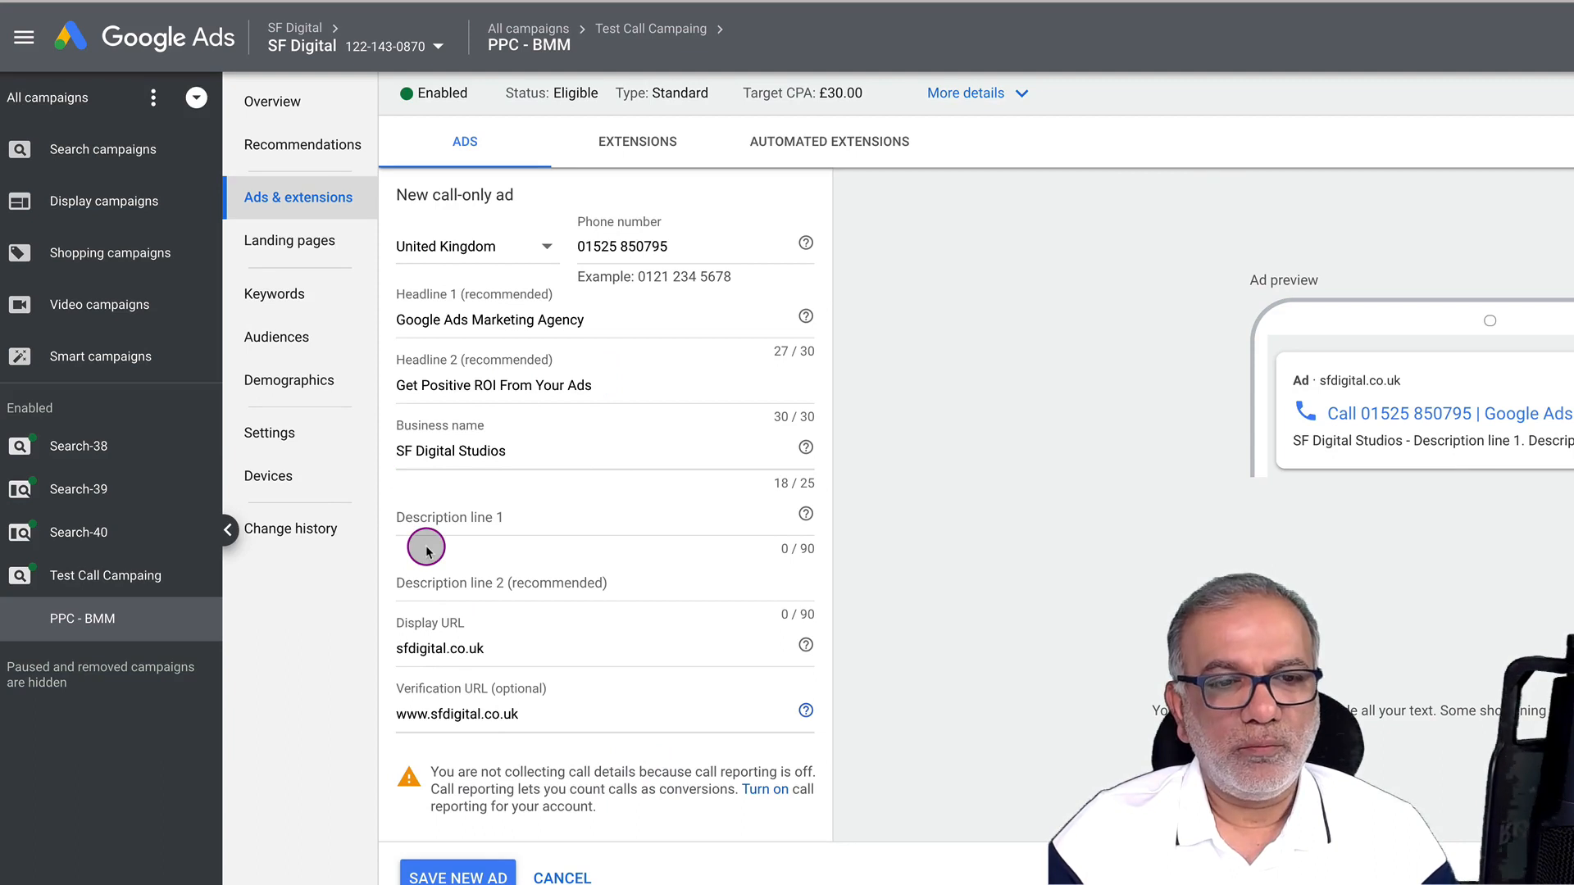
Fill both description lines with the Headline 2 text and save the new call-only ad
triple_click(479, 392)
key(ctrl+c)
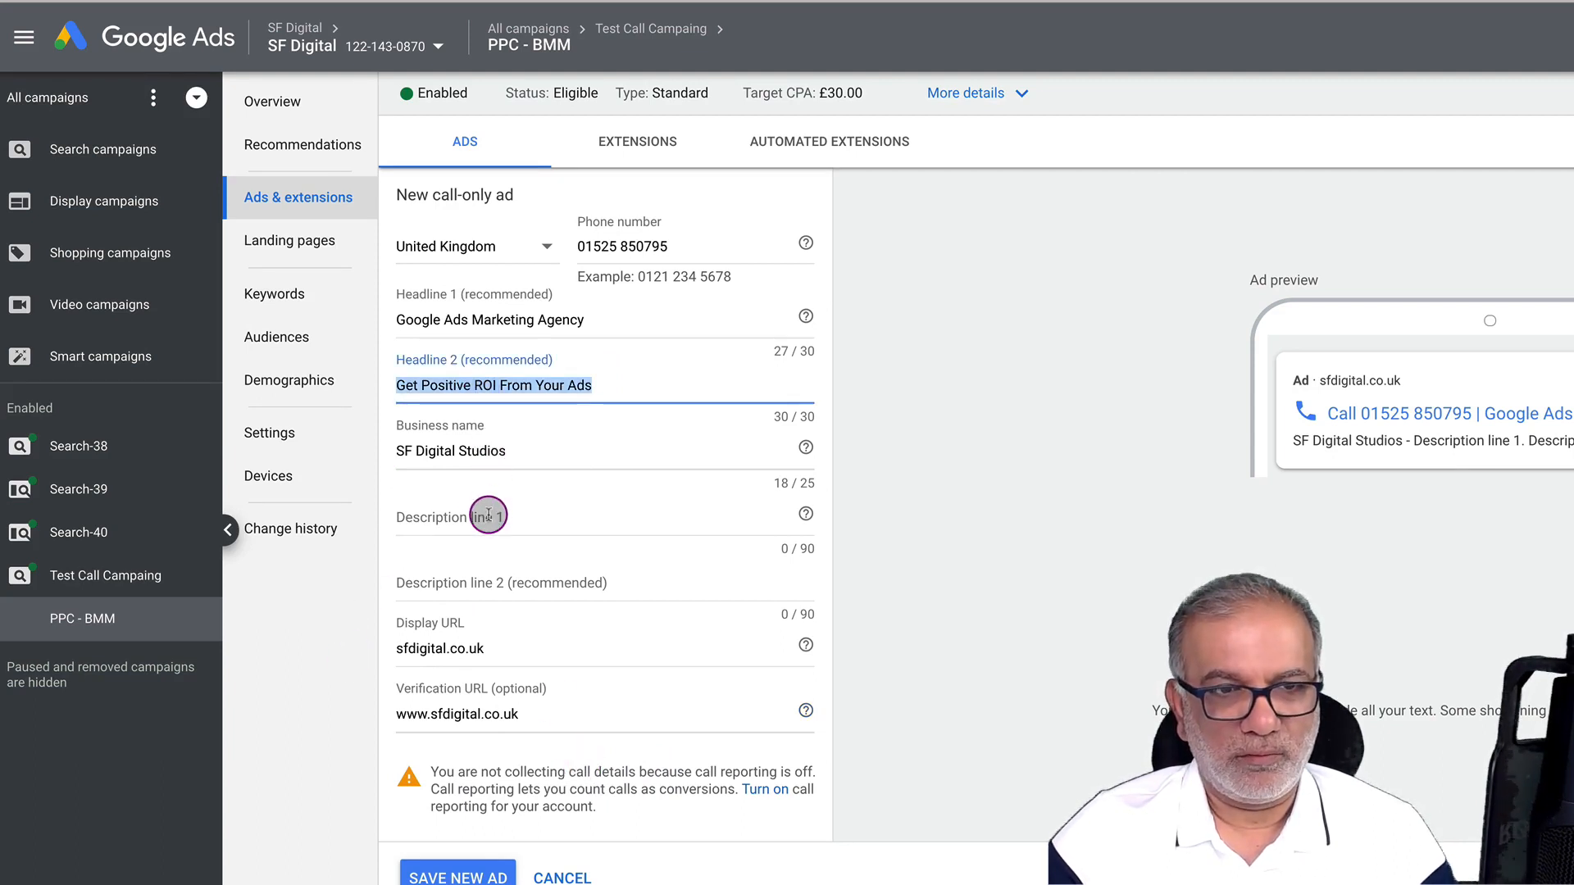
click(489, 515)
key(ctrl+v)
click(489, 569)
key(ctrl+v)
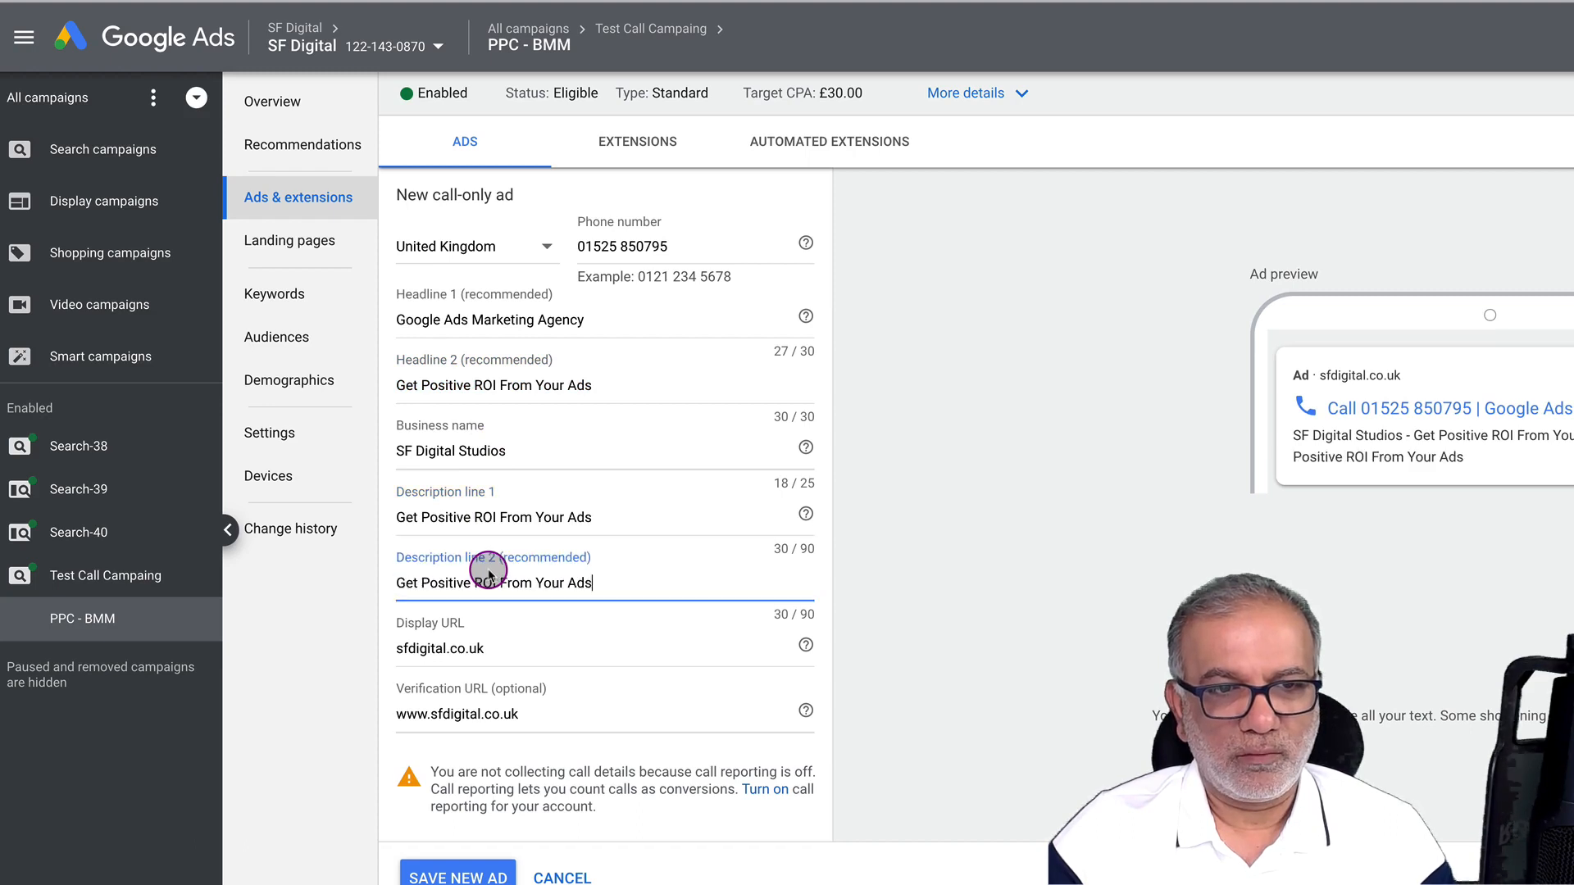
click(461, 875)
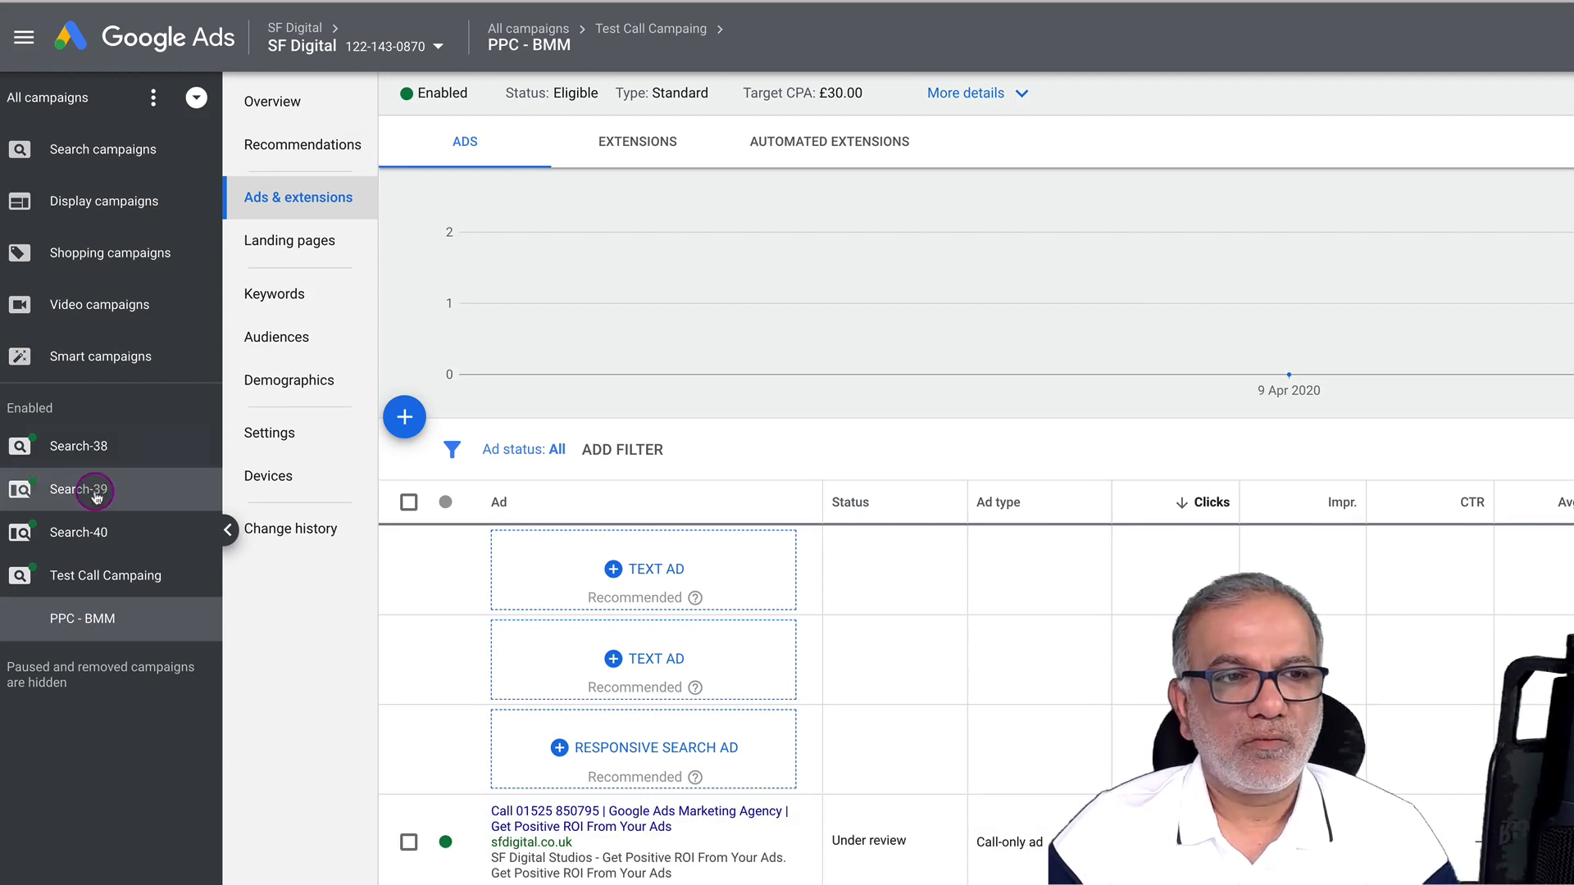
Switch Call reporting to On in the All campaigns account settings and save
click(102, 576)
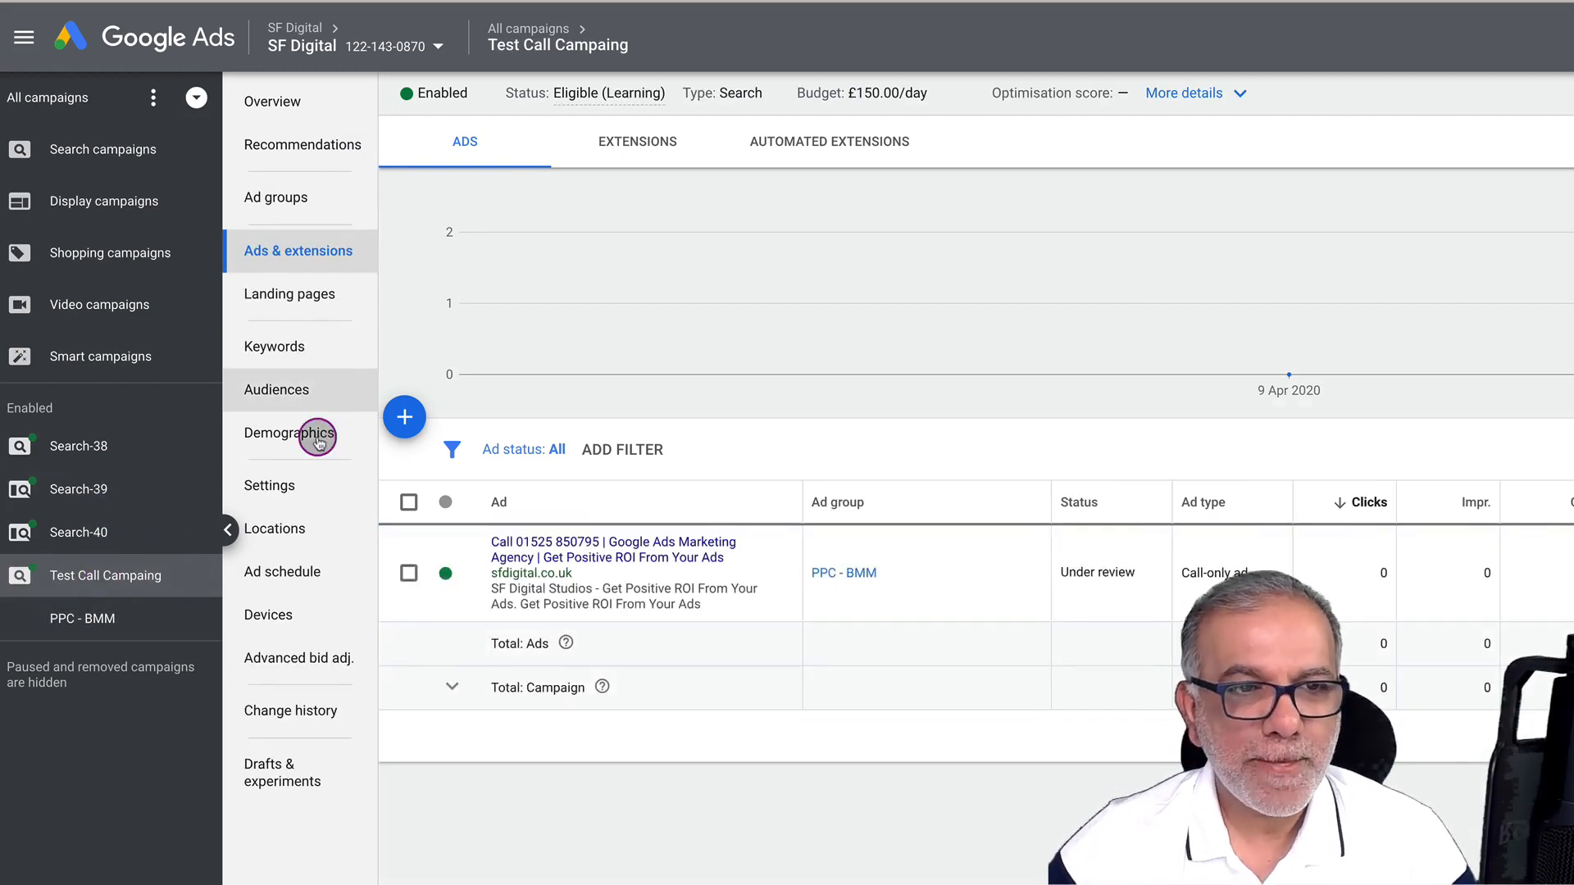
click(267, 487)
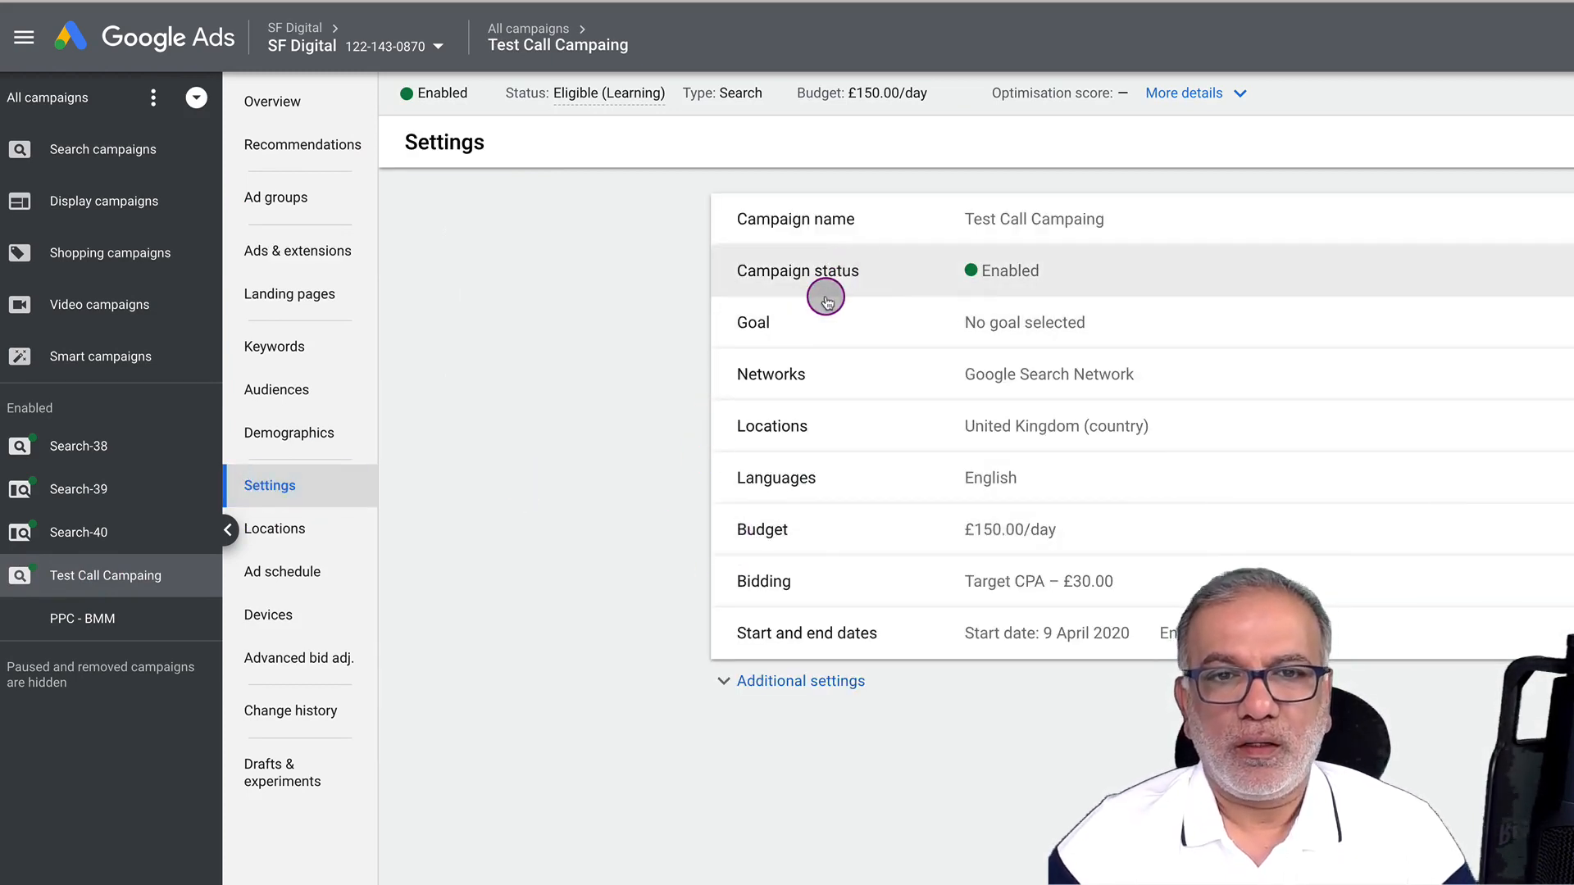
click(111, 97)
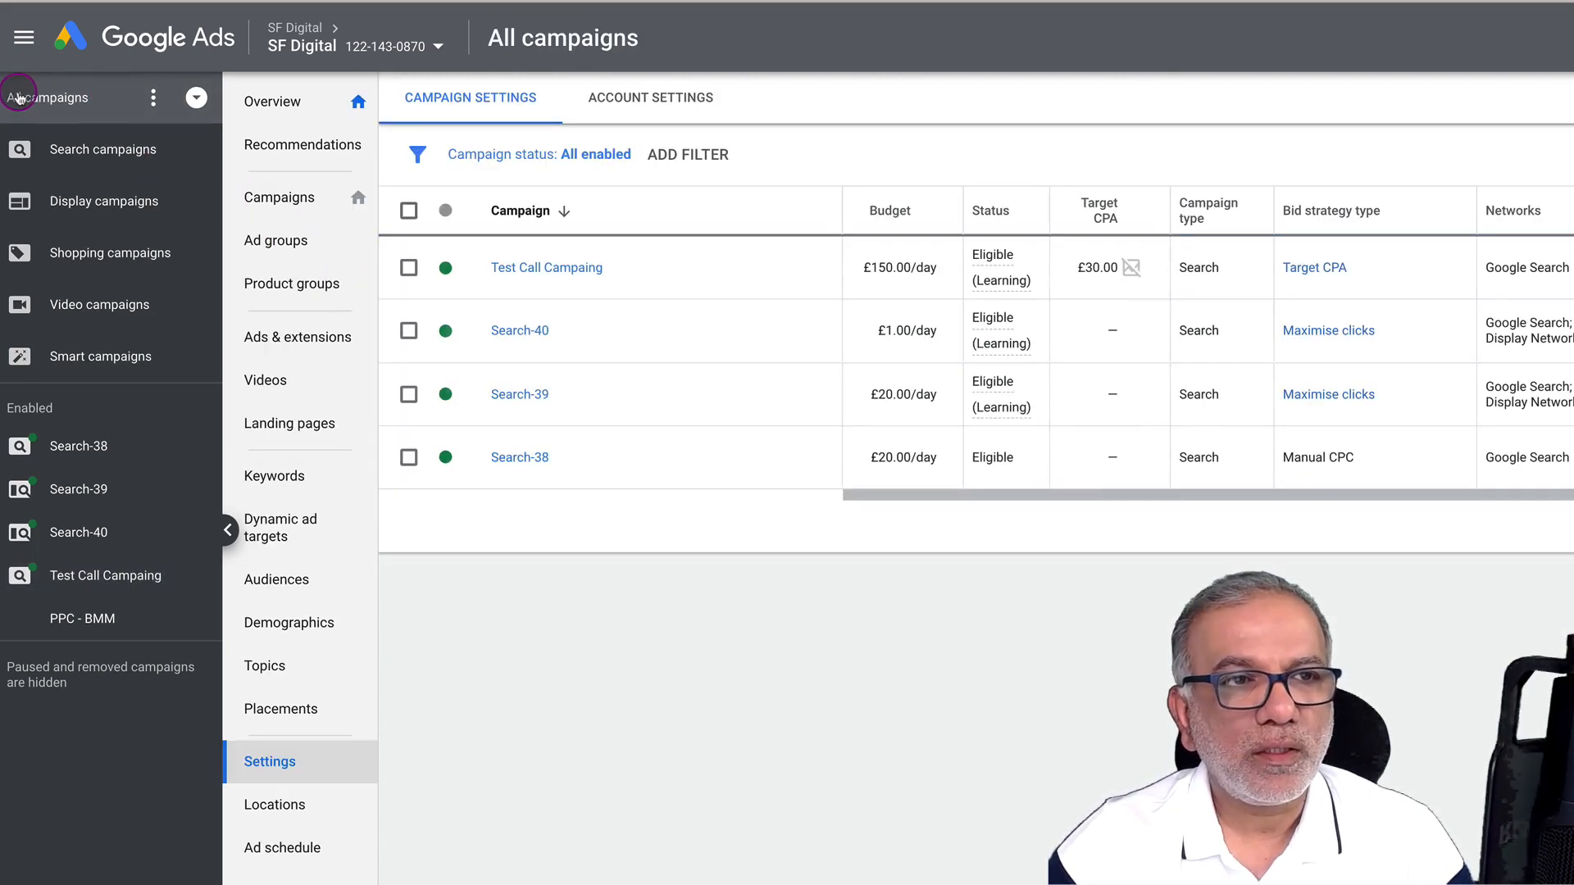
click(604, 98)
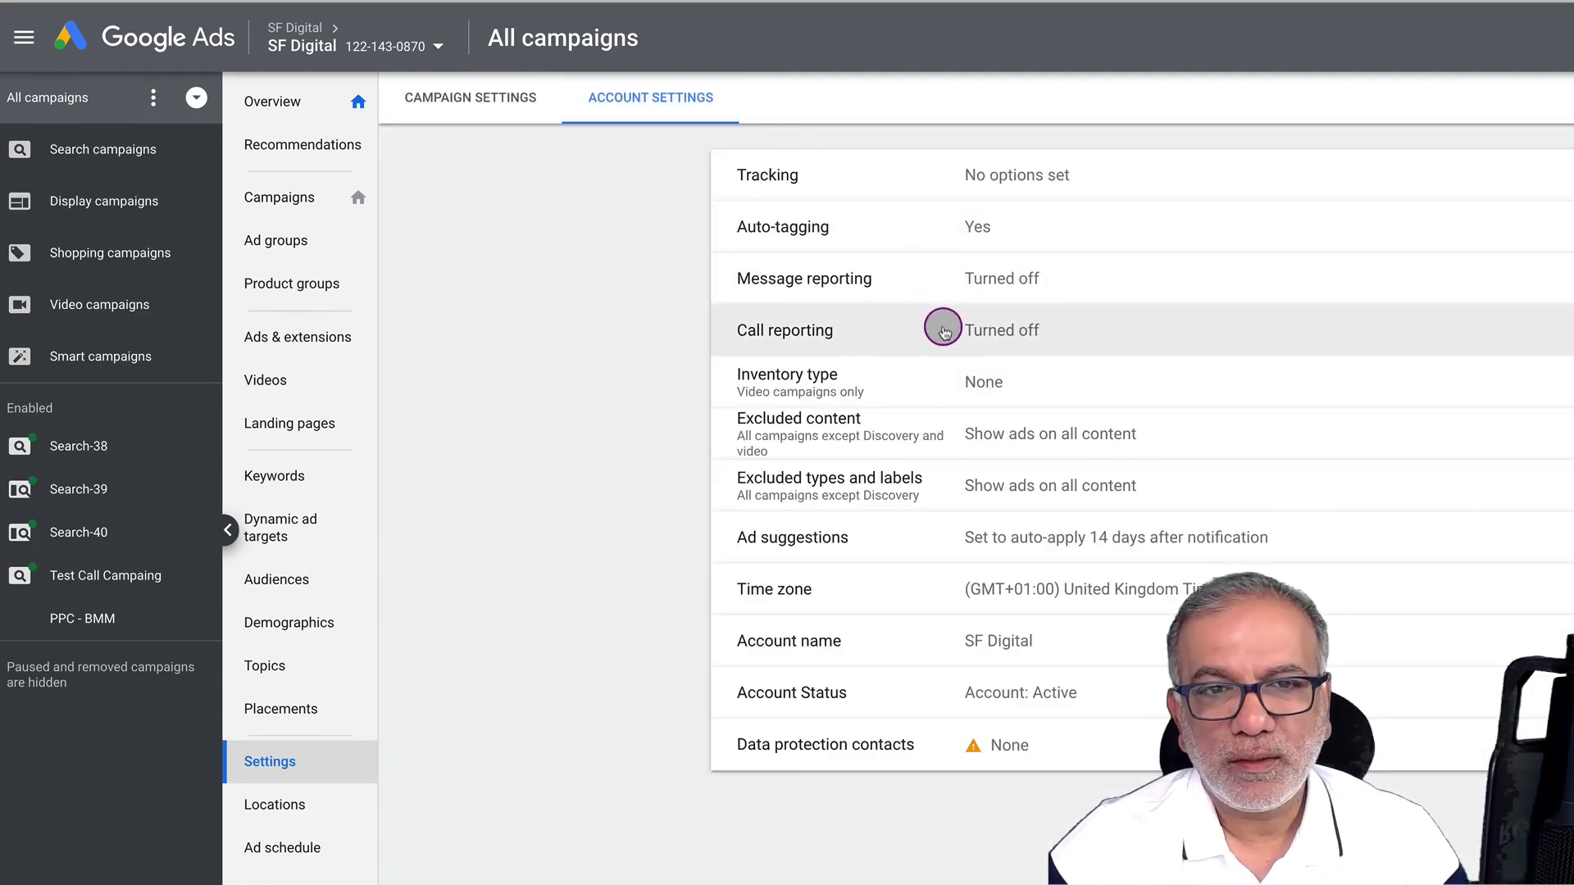
click(1012, 329)
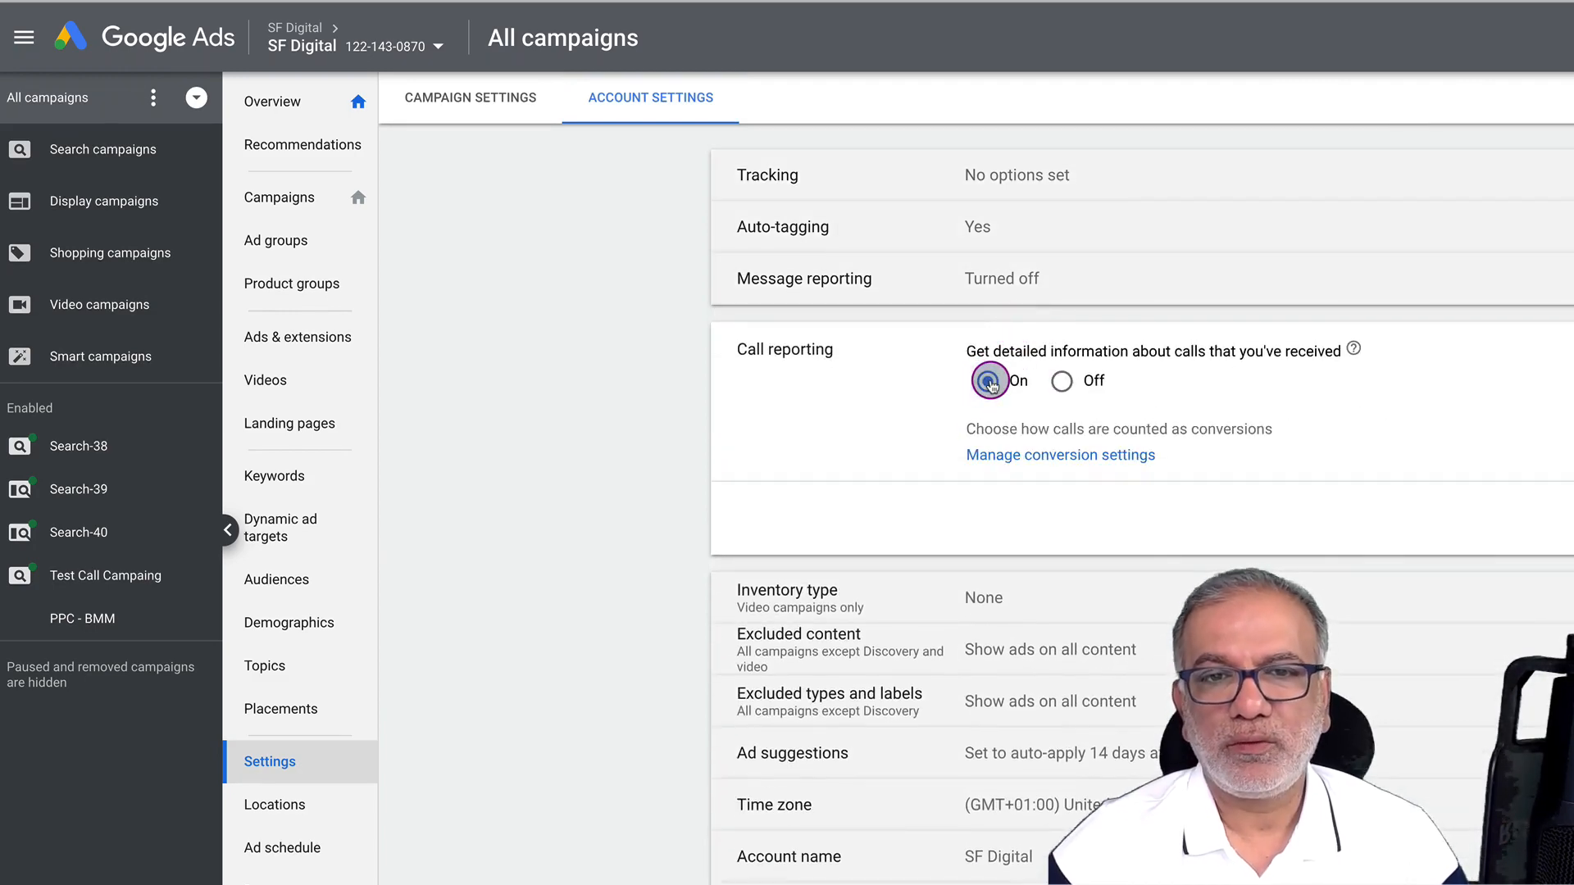
click(1573, 524)
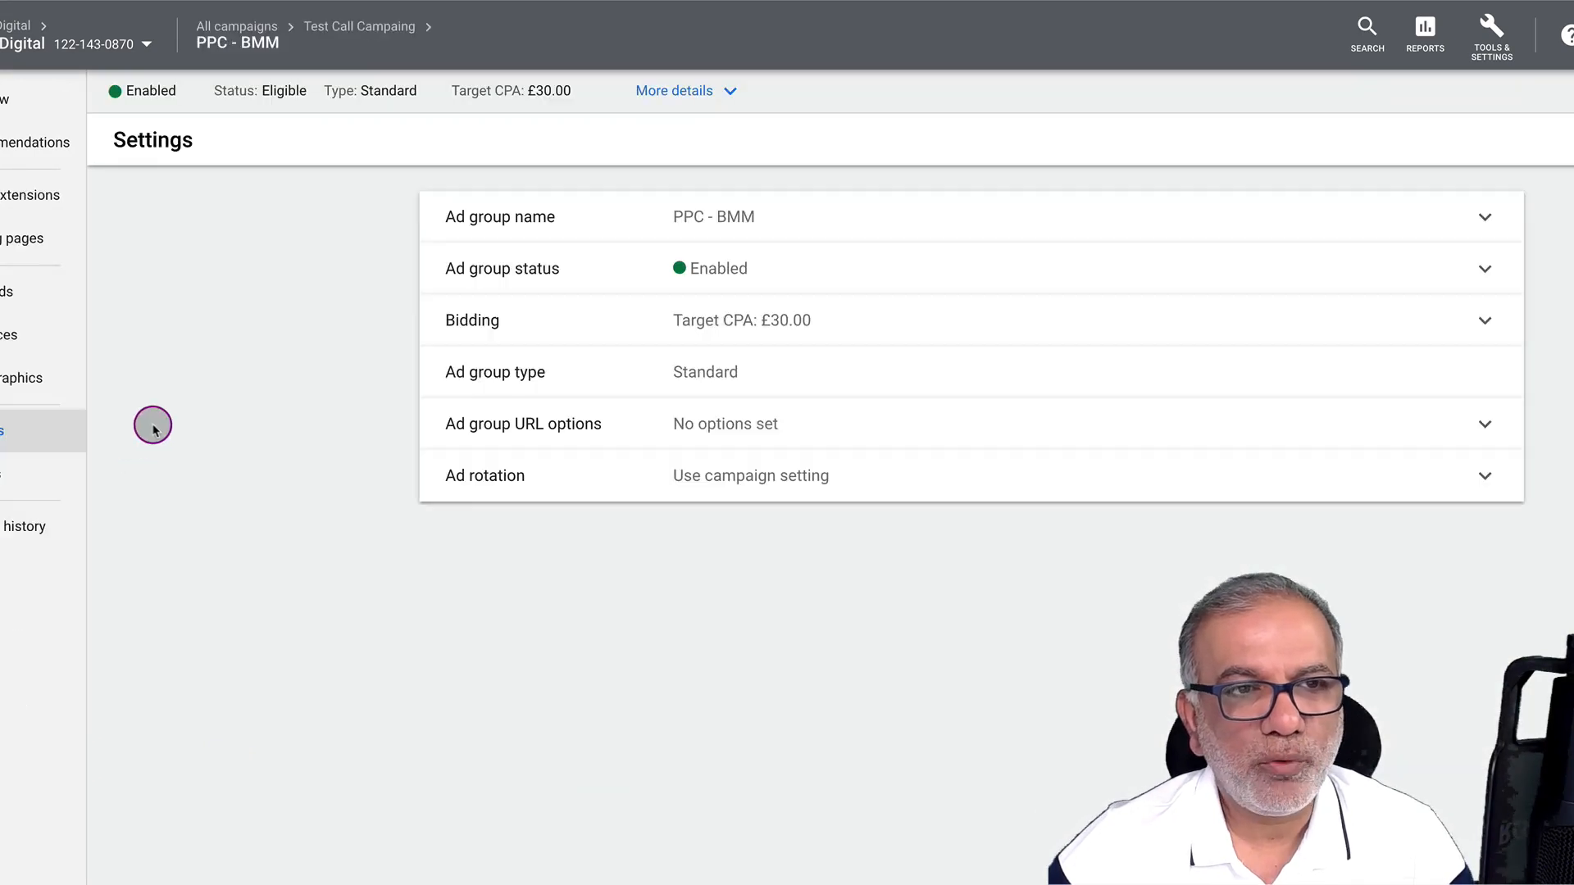
Open the PPC - BMM call-only ad's edit form from Ads & extensions to confirm call reporting is on
click(16, 200)
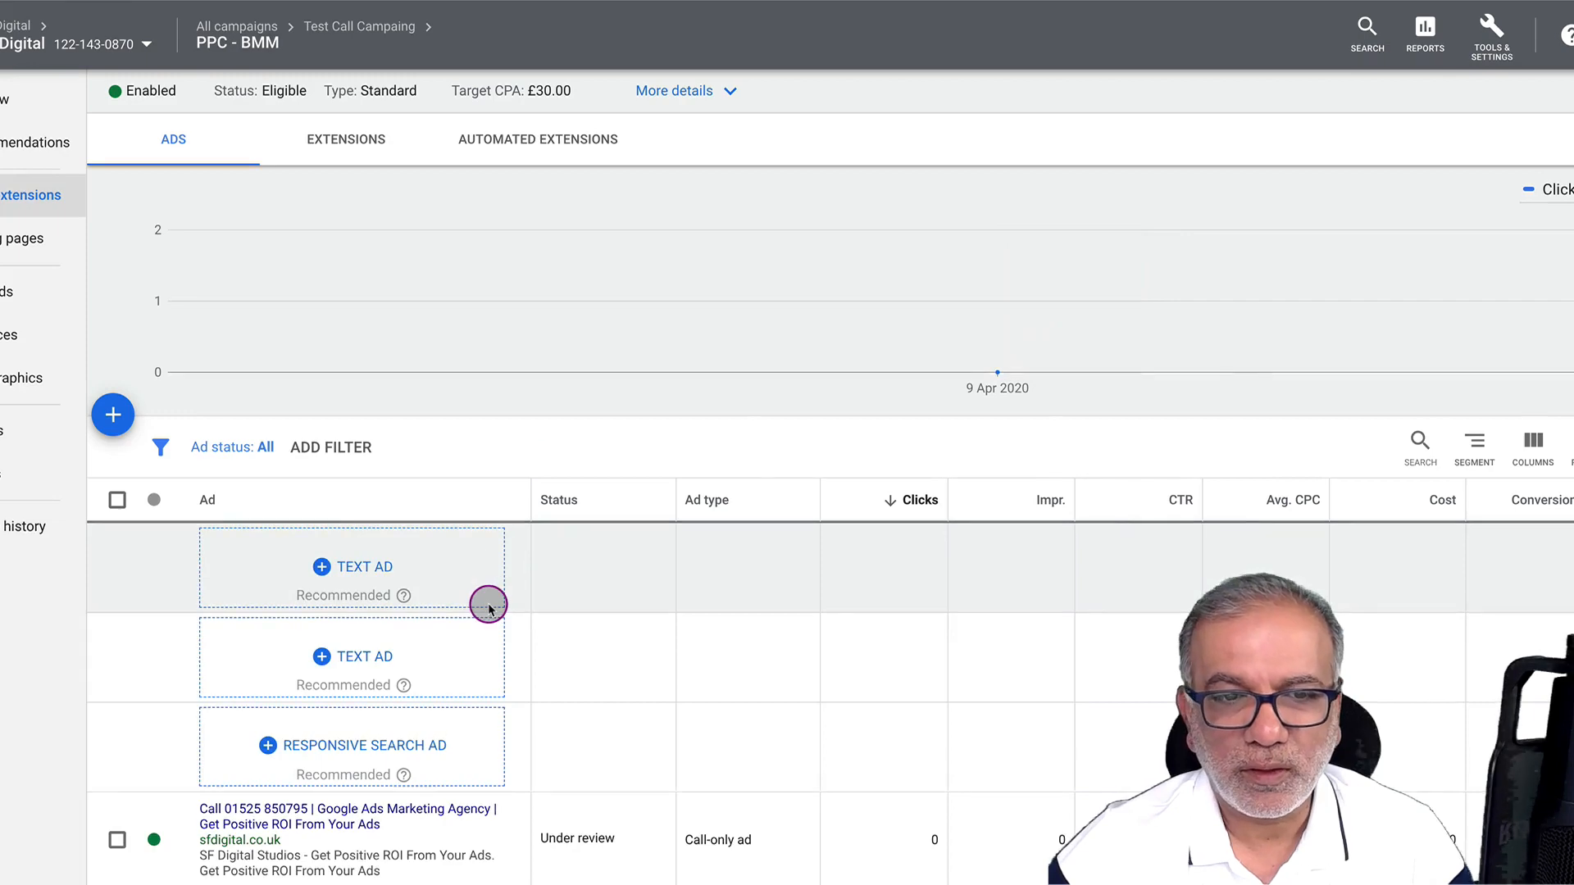
scroll(535, 779, down, 1)
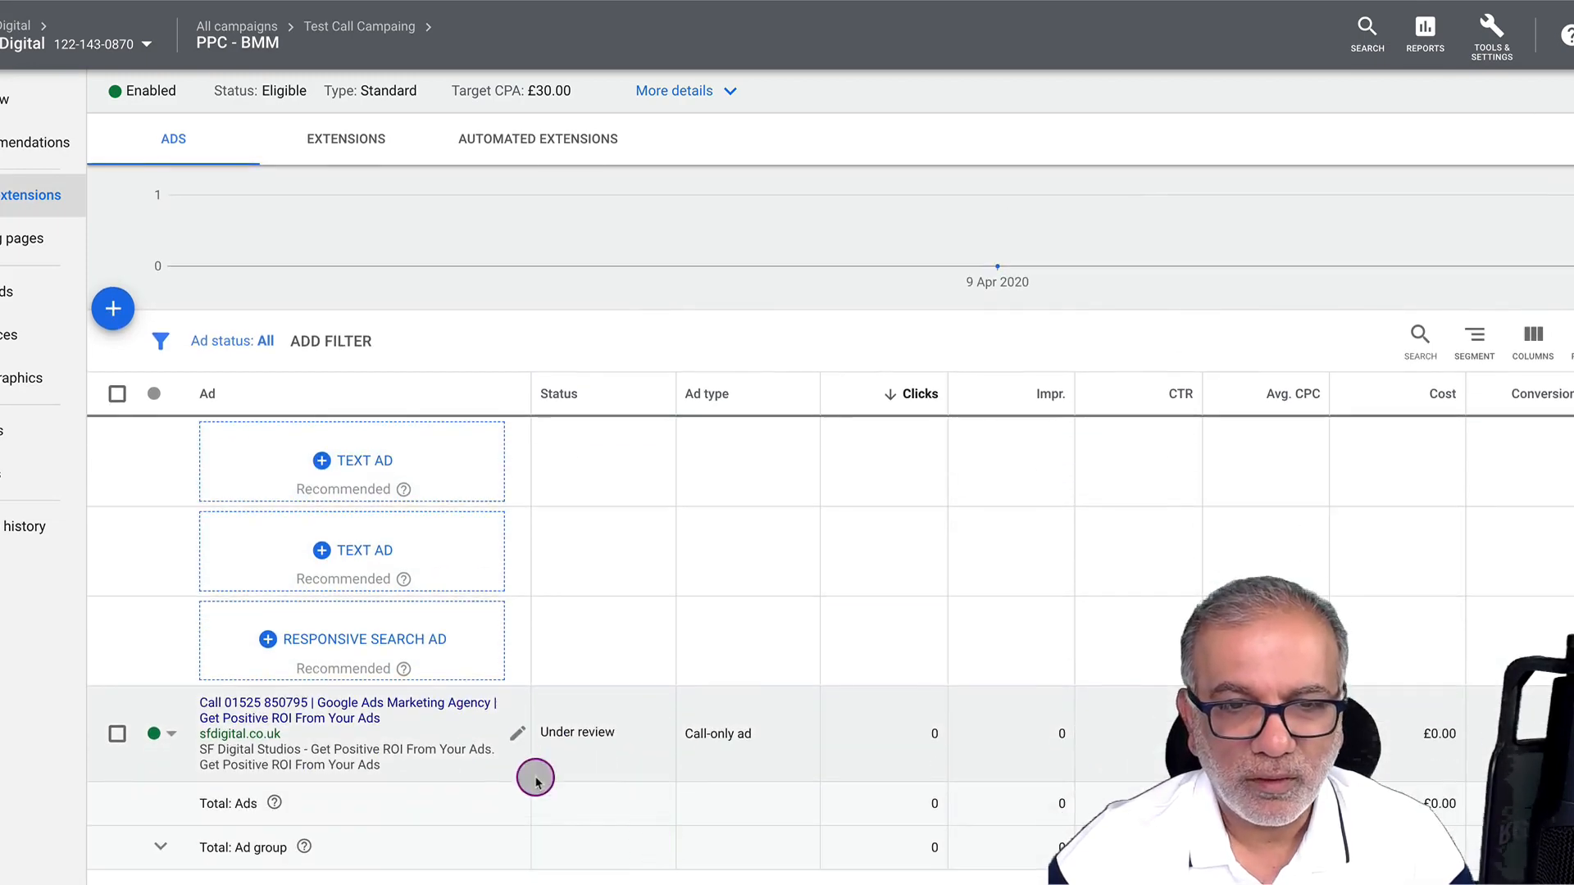
click(517, 732)
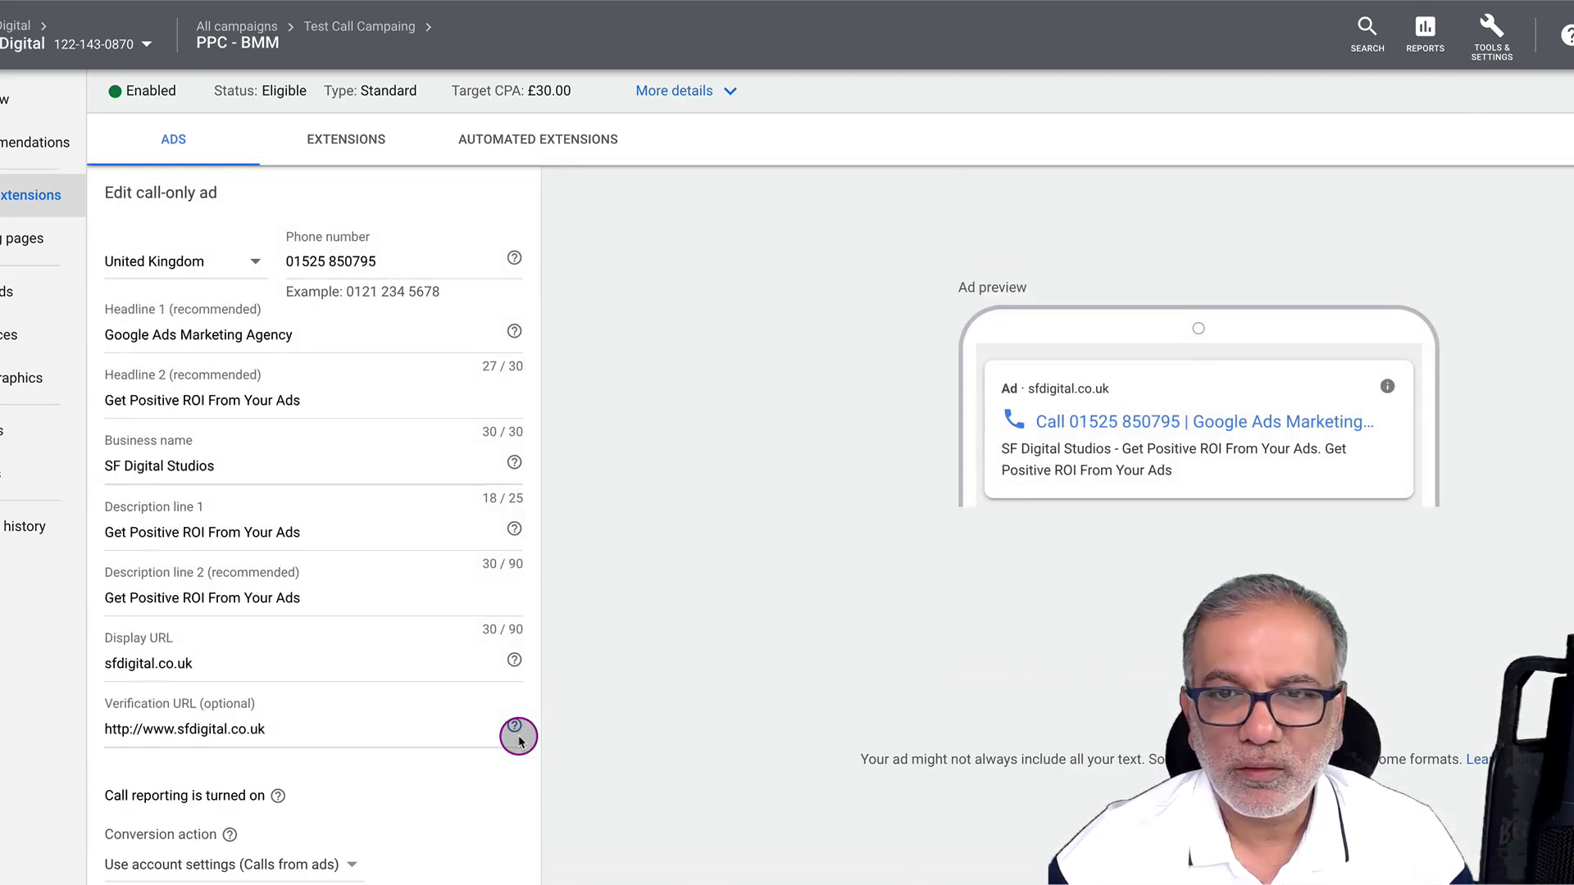